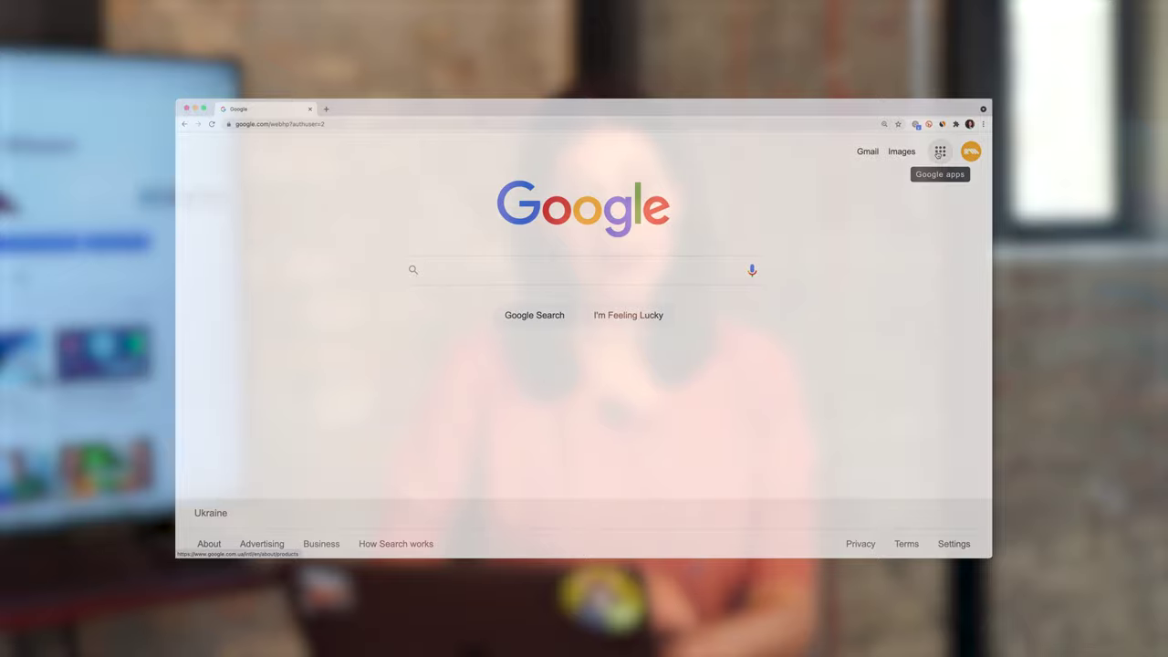
- Go to Google Drive from the apps list on the Google home page
left_click(939, 153)
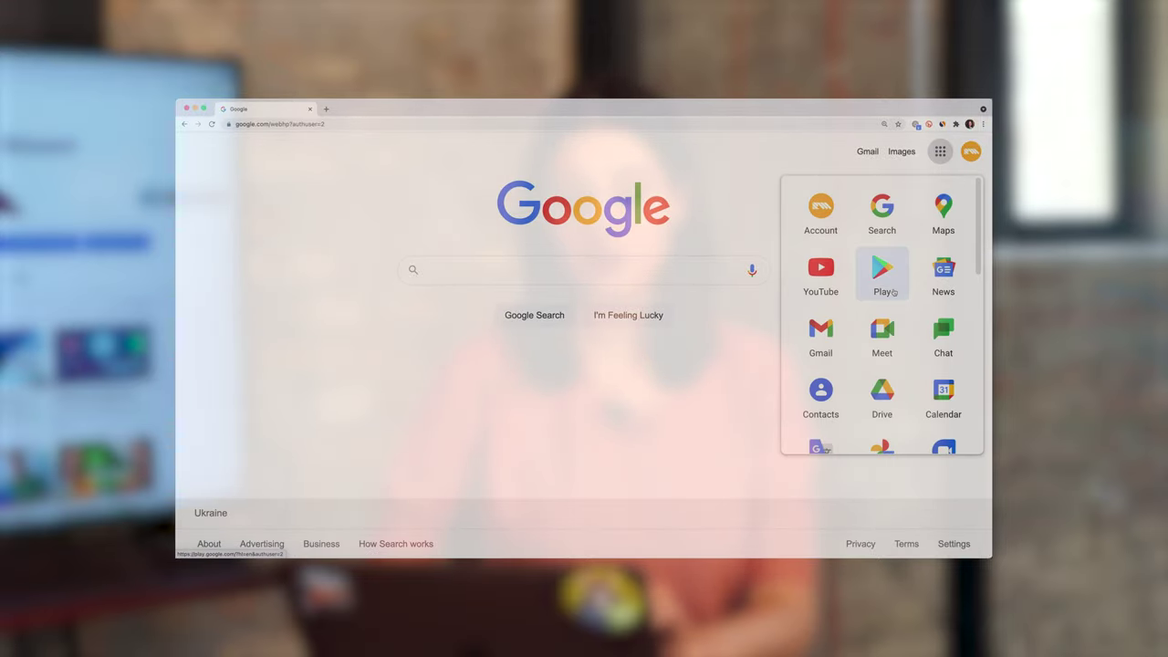
scroll(885, 393, "down", 2)
left_click(894, 325)
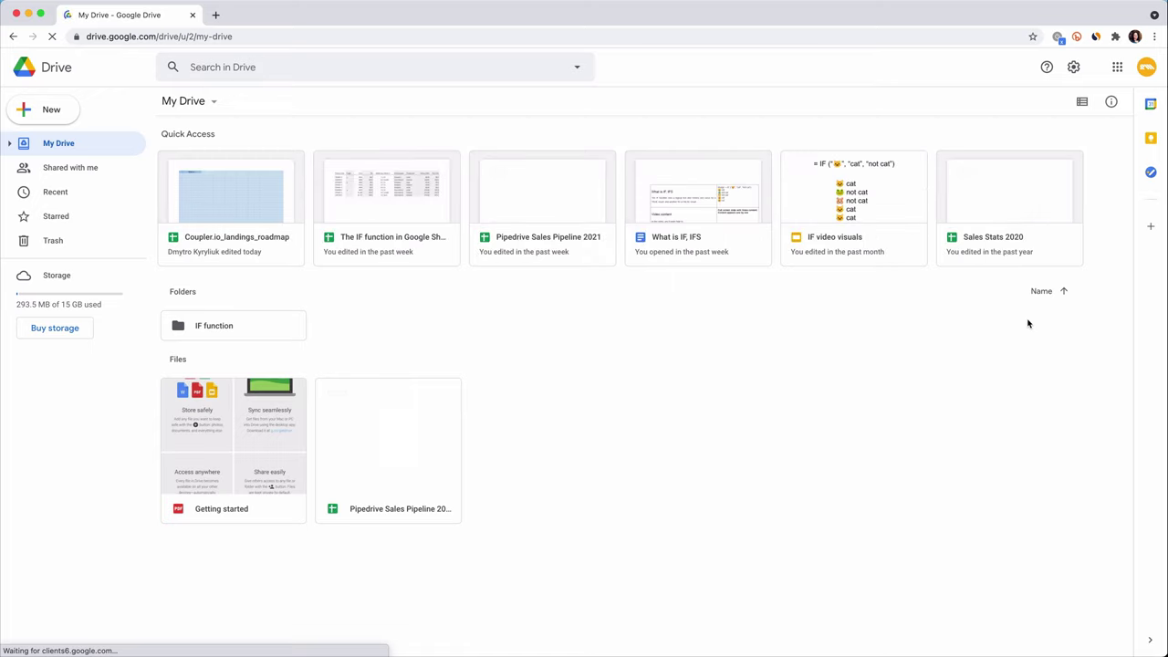
- Open the Google Sheets template gallery as a starting point for a new file and look through its templates
left_click(50, 113)
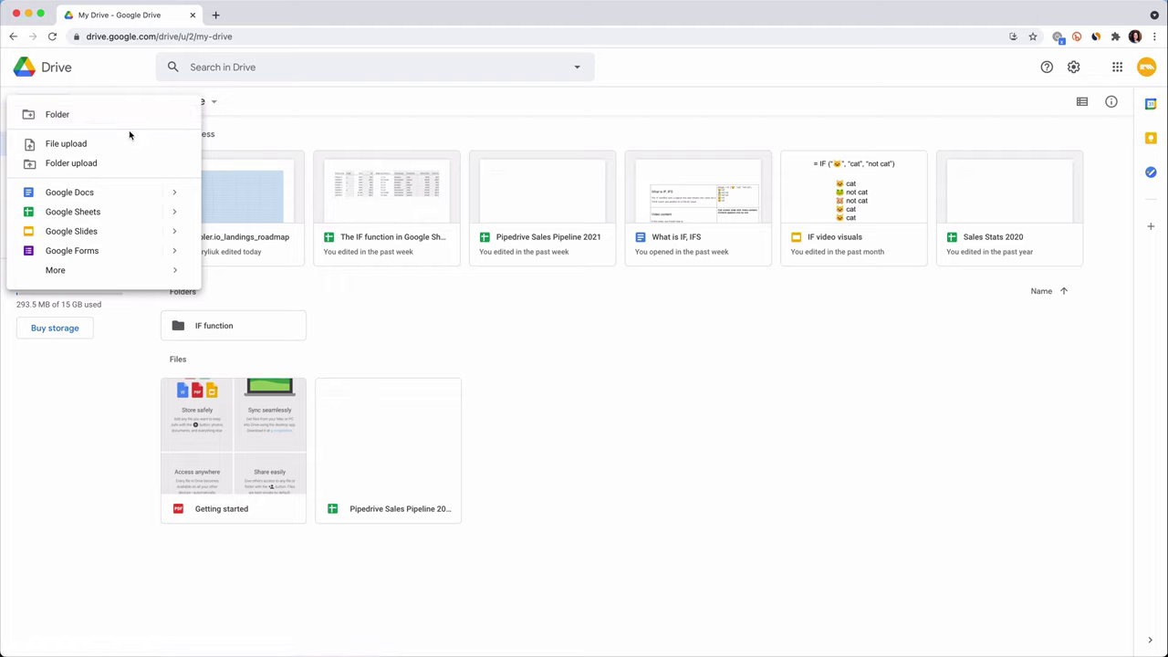
mouse_move(181, 203)
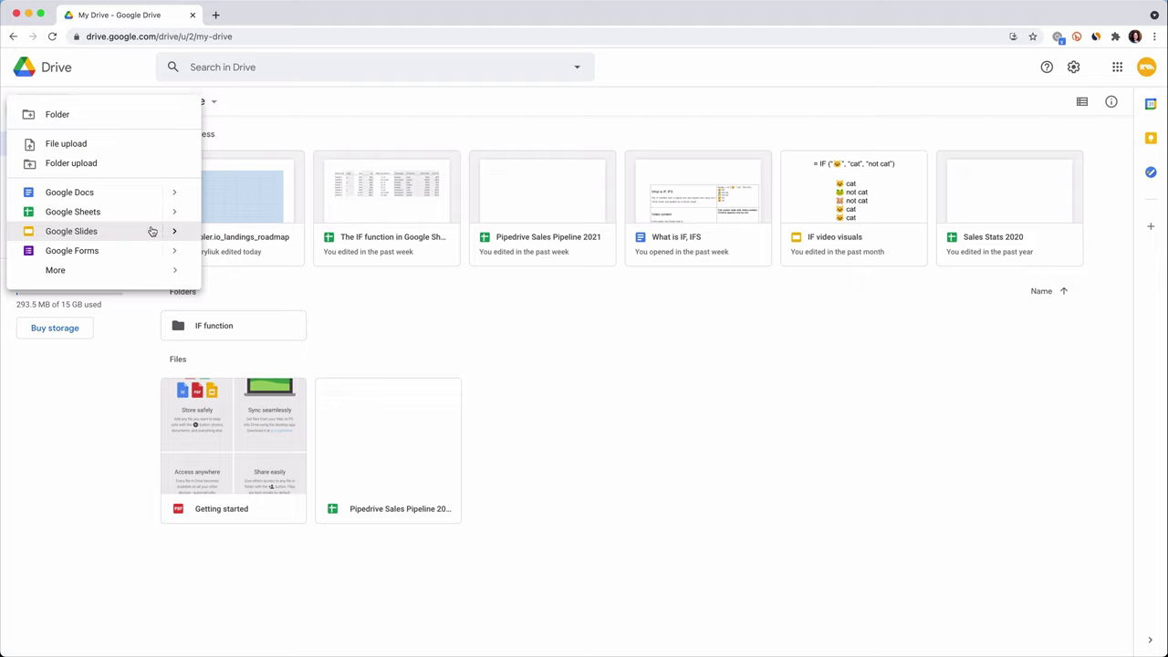
mouse_move(181, 215)
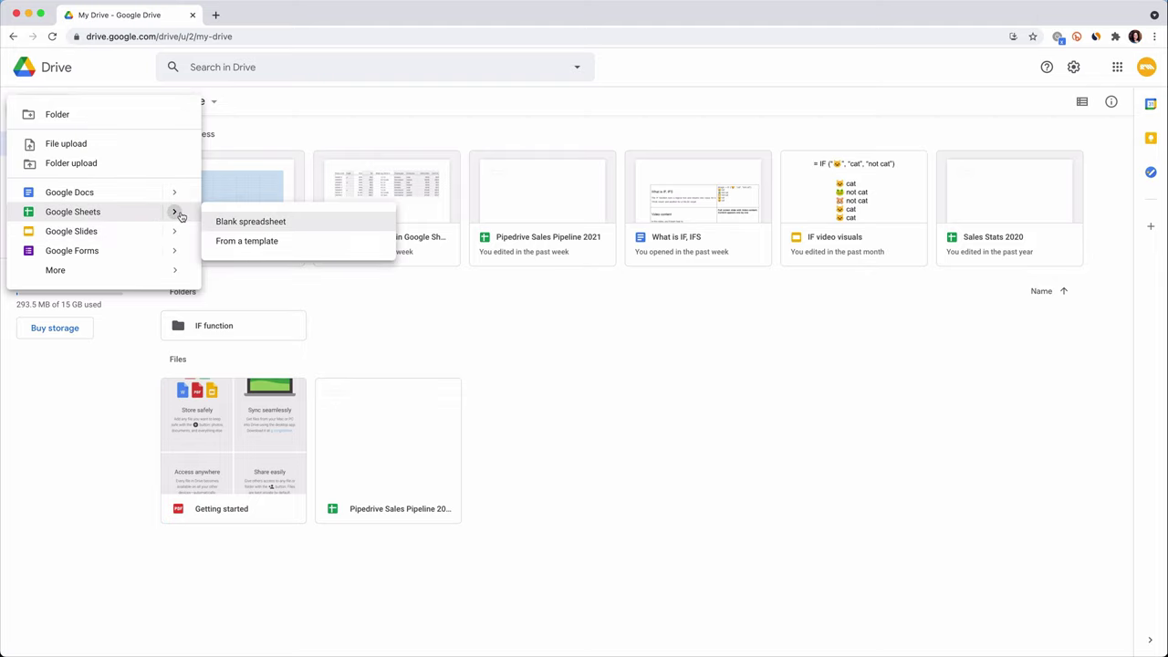
left_click(306, 243)
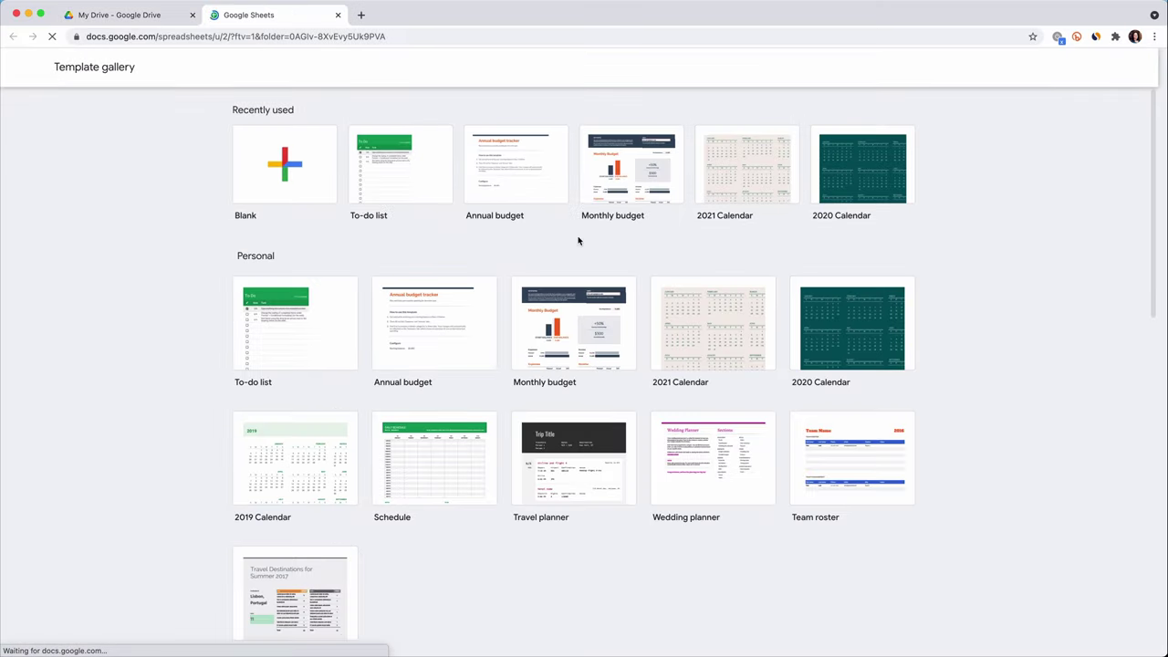
scroll(577, 241, "down", 2)
scroll(577, 240, "up", 2)
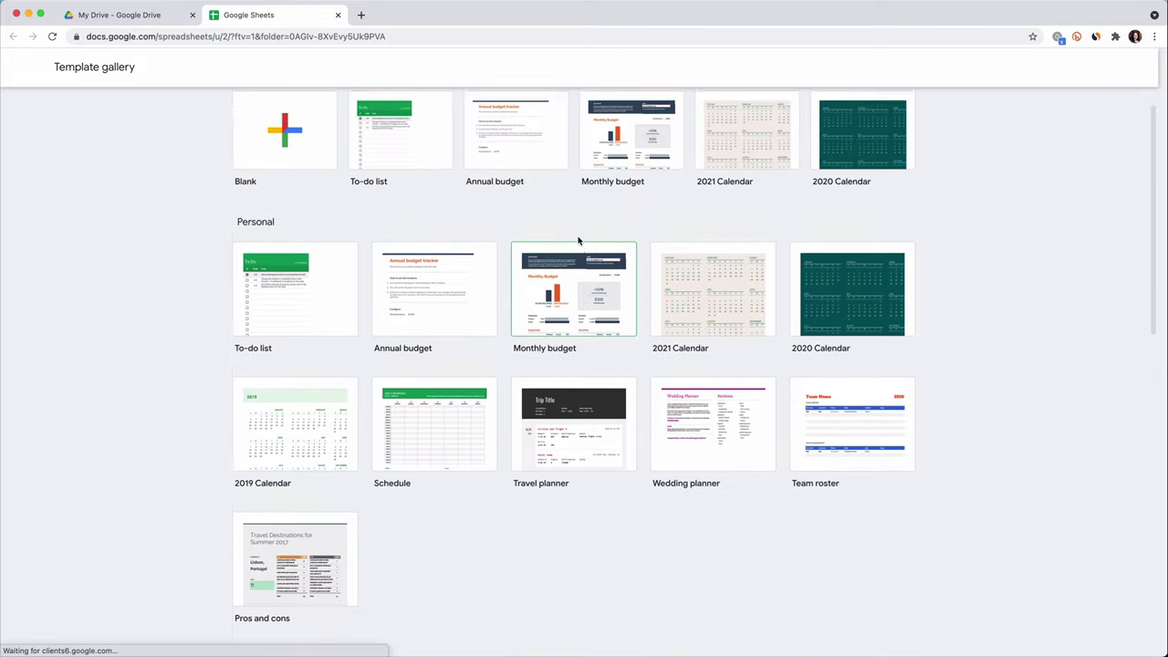
- Return to My Drive and check the setting that converts uploaded files to Google Docs editor format
left_click(150, 19)
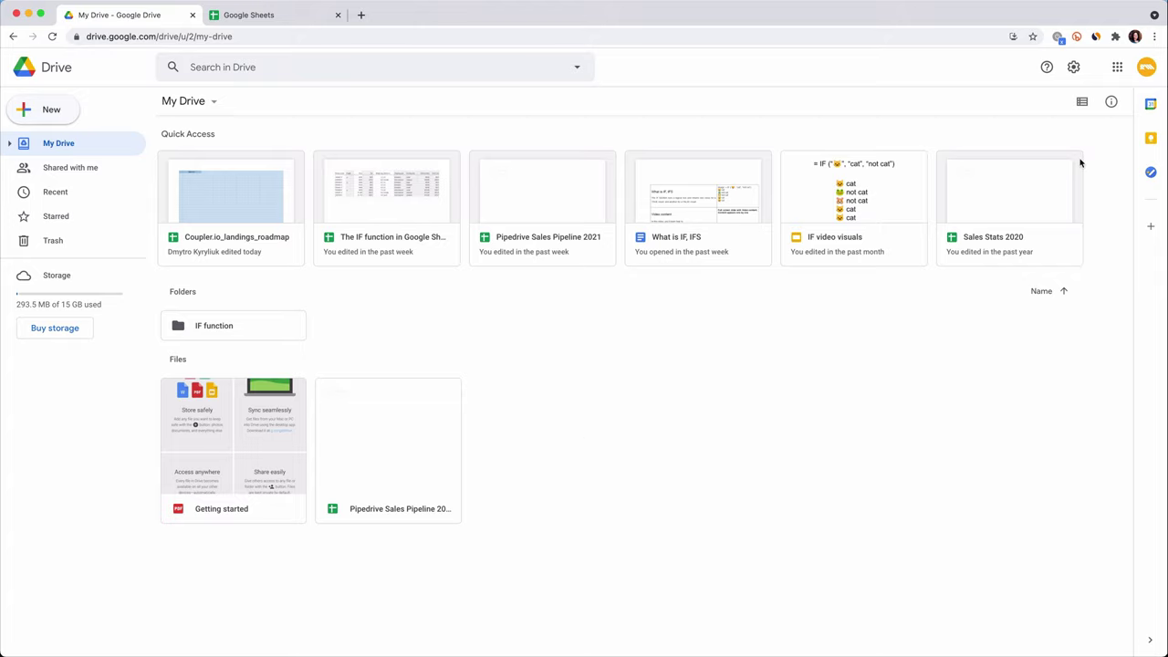
left_click(1073, 67)
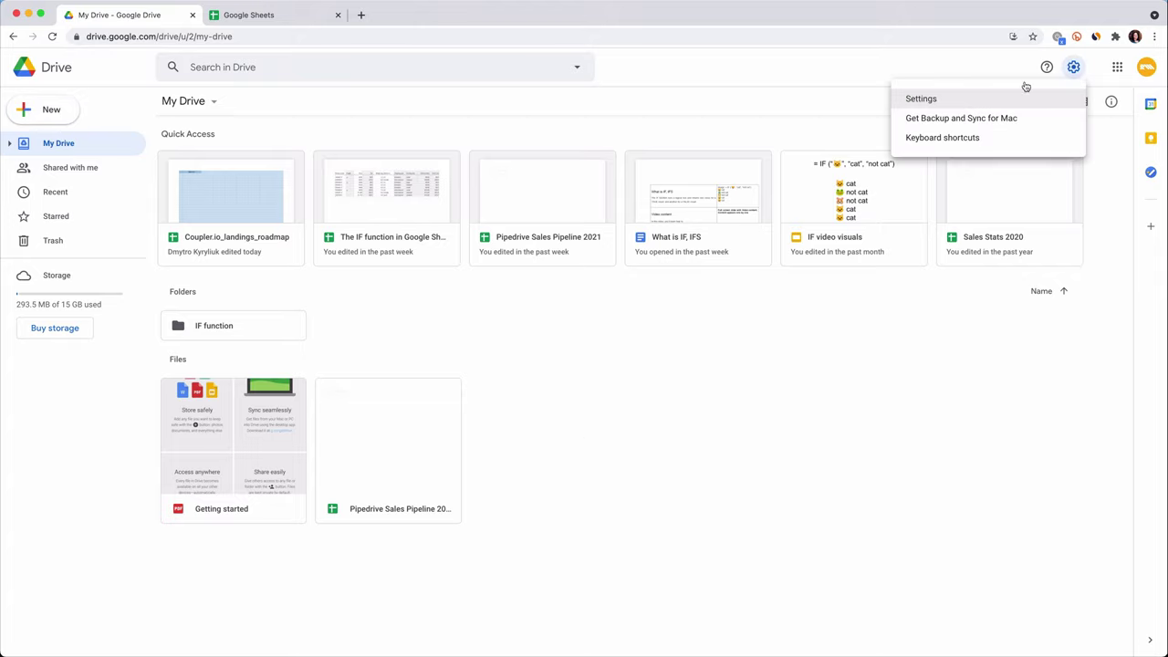
left_click(954, 102)
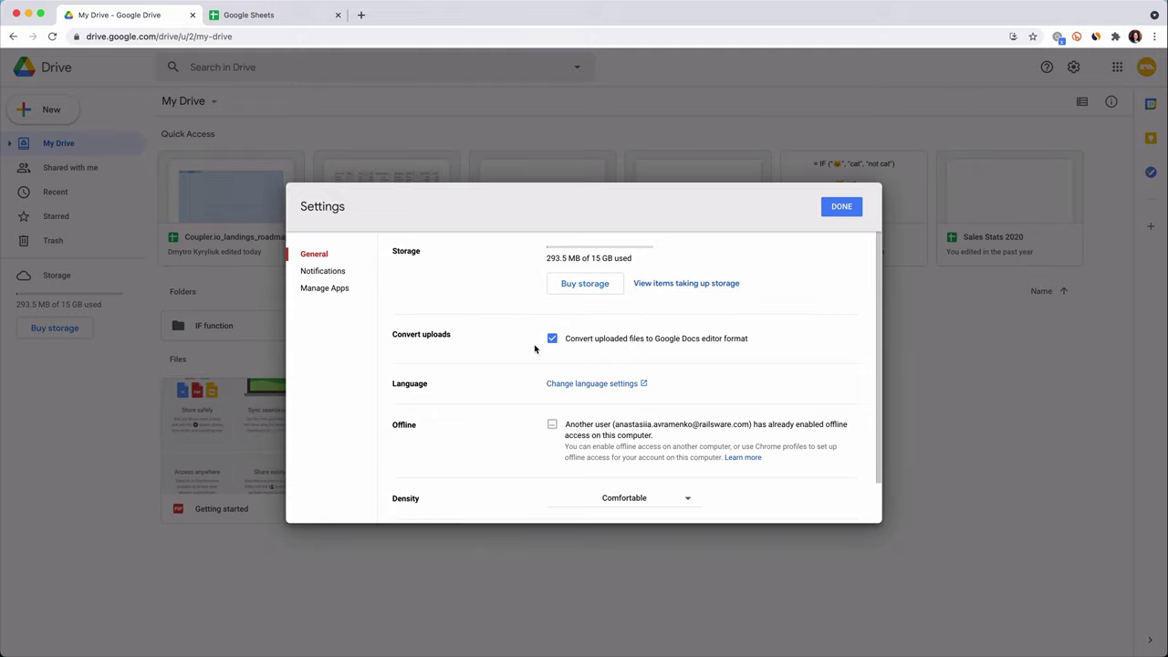
left_click(849, 207)
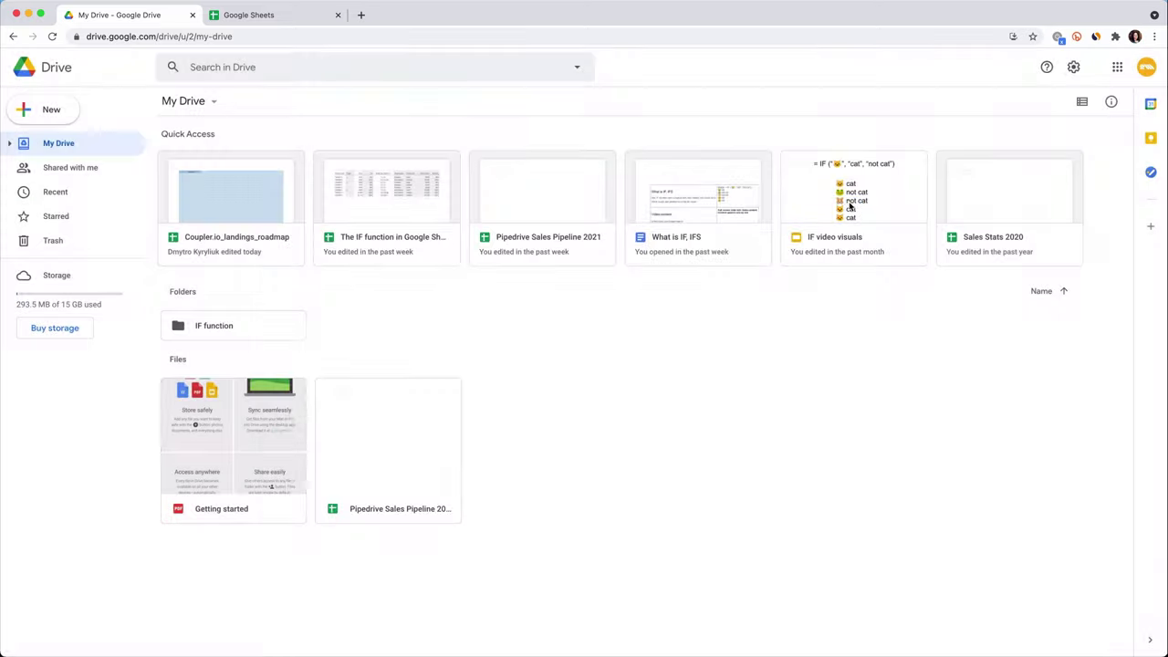
- Upload the file Practice Sheet.xlsx from the computer to My Drive
right_click(578, 464)
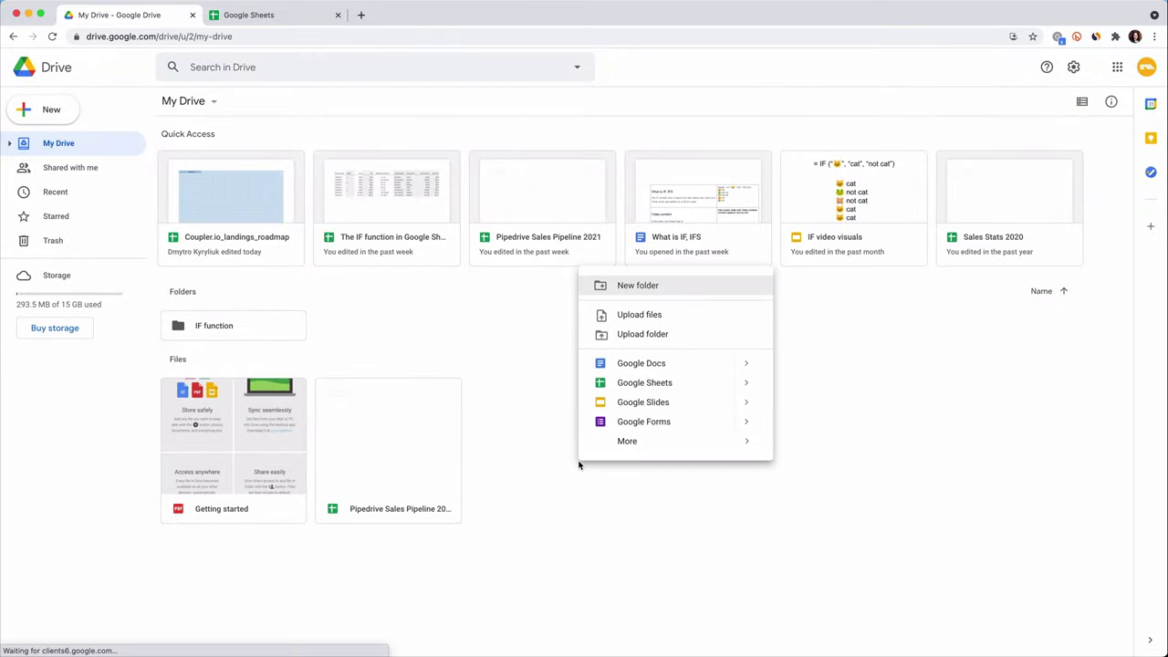
left_click(698, 315)
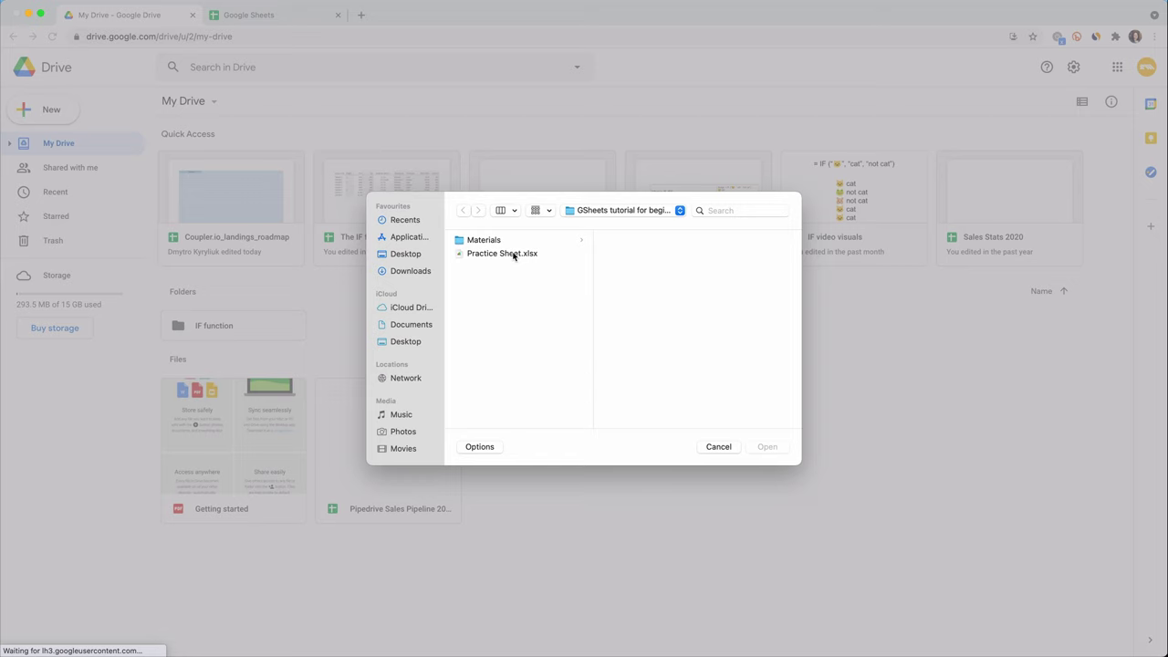
left_click(512, 254)
left_click(767, 447)
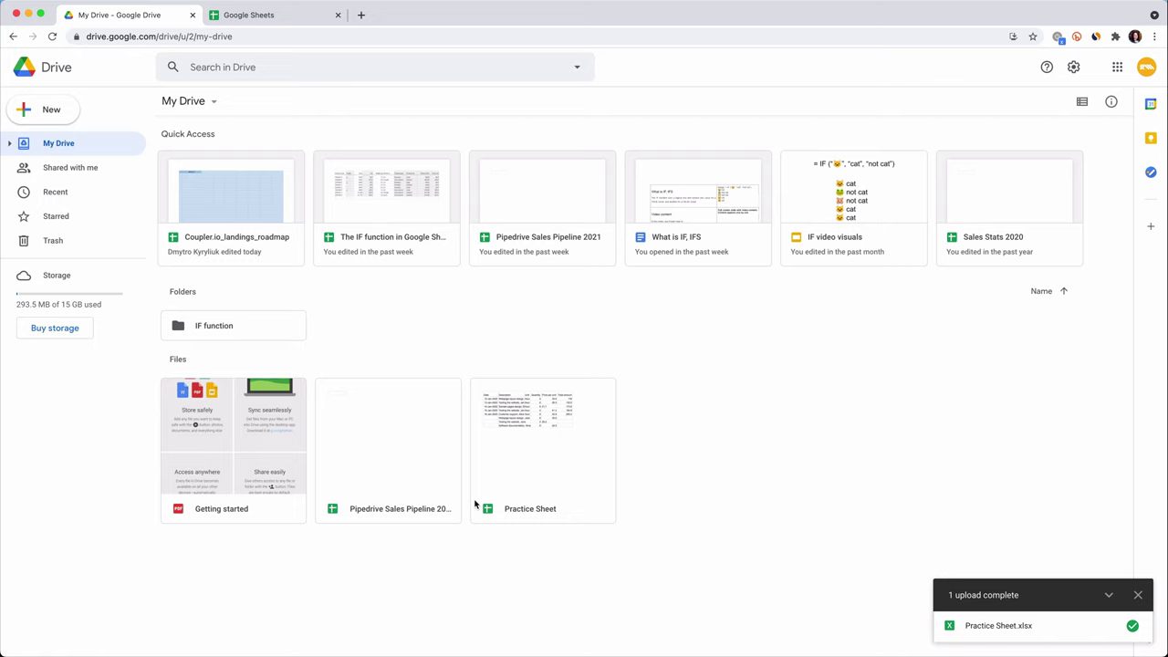
- Open the uploaded Practice Sheet from My Drive and close the leftover template gallery page
double_click(547, 485)
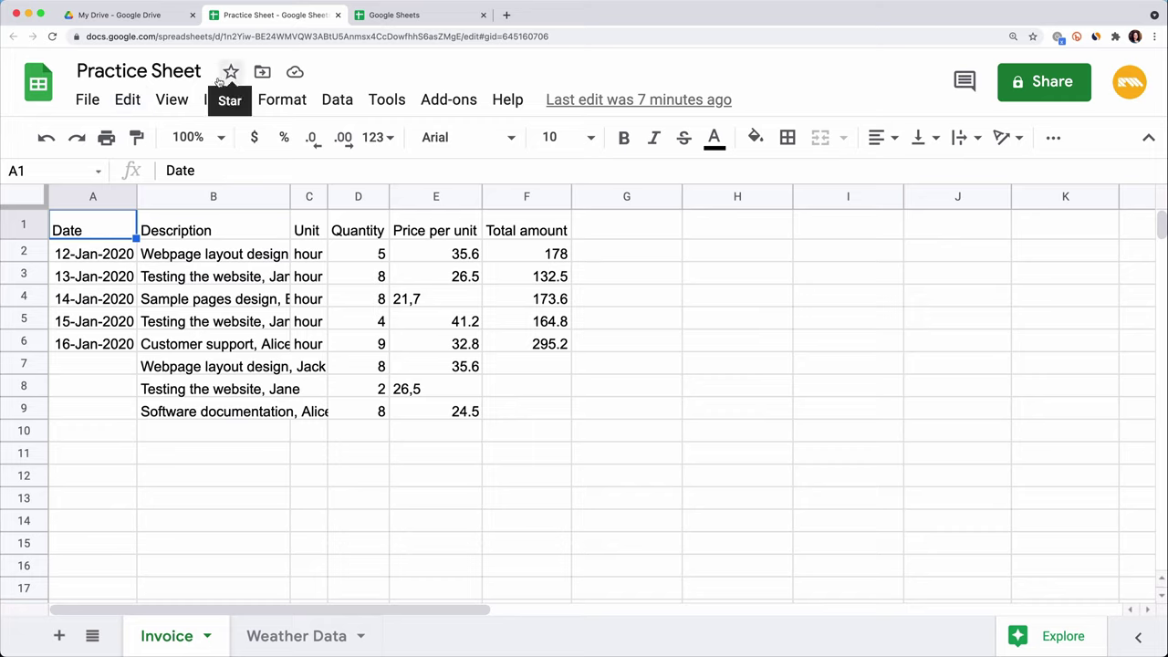
left_click(482, 16)
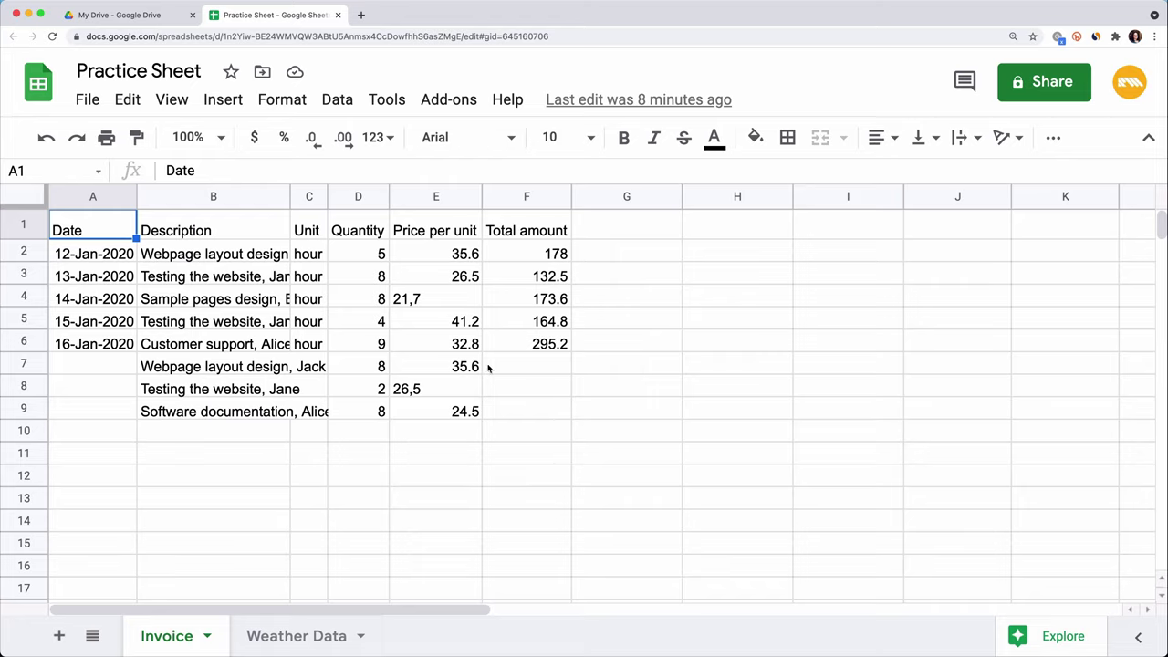
left_click(263, 73)
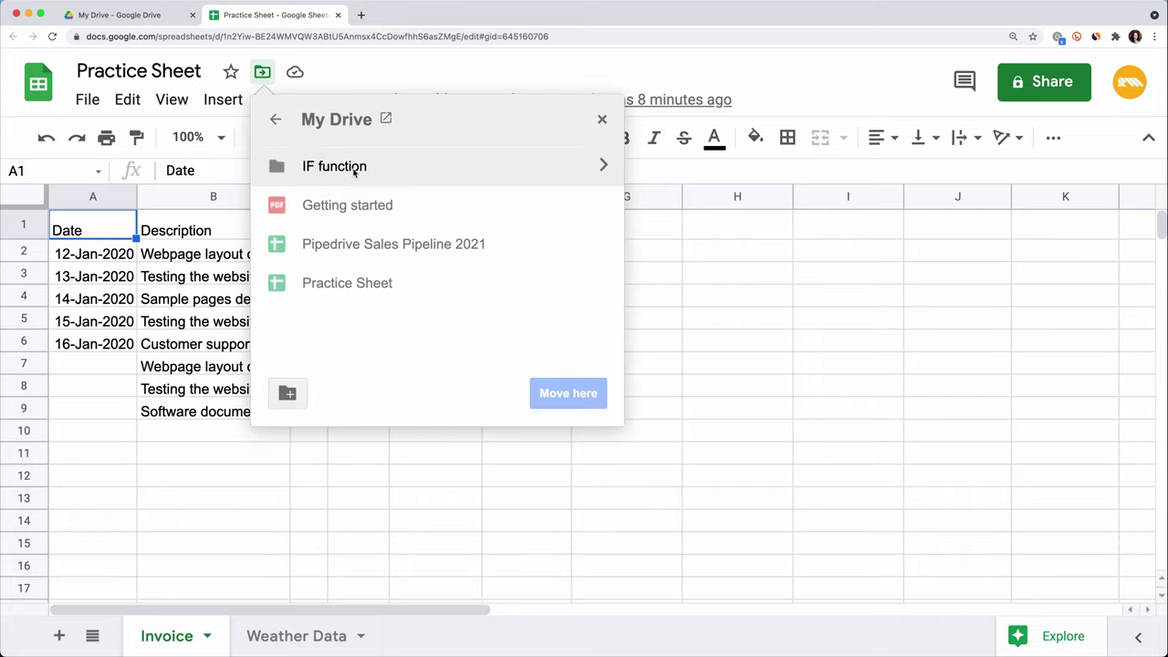
left_click(356, 173)
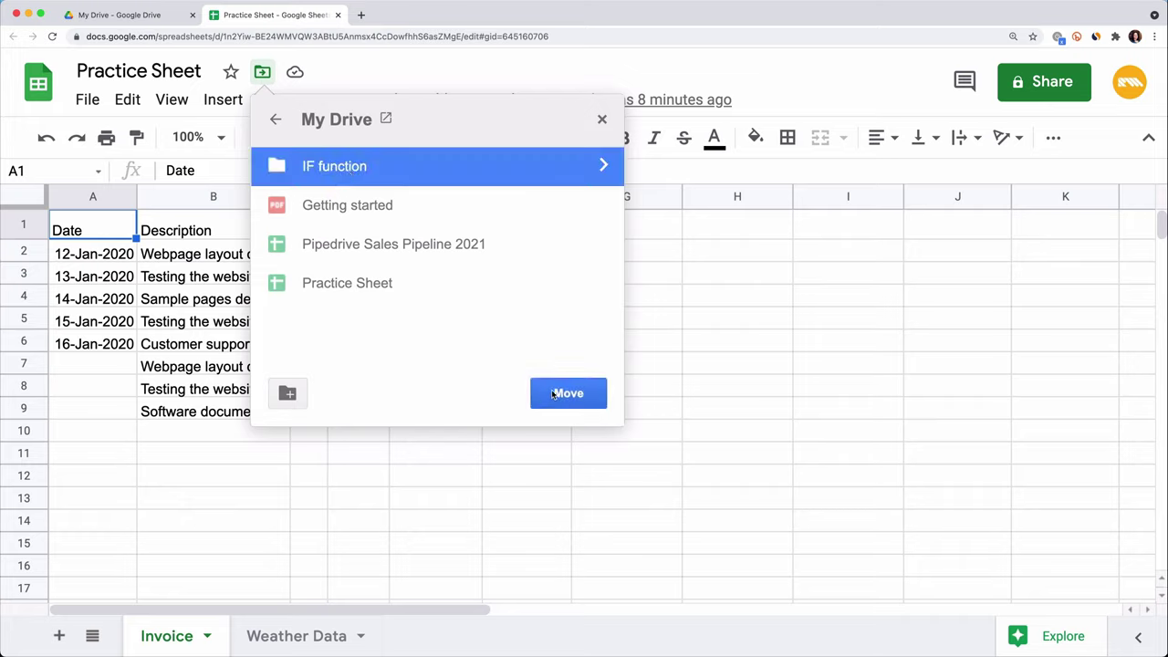
left_click(603, 121)
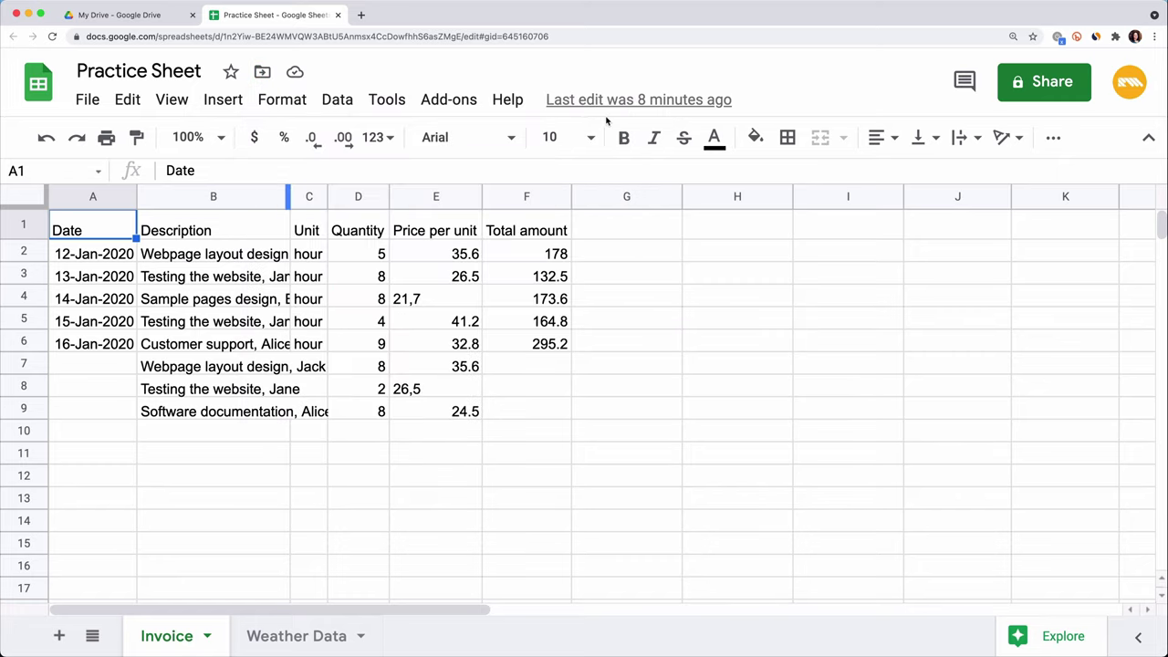
- Rename the spreadsheet file as My First Google Sheet
left_click(169, 71)
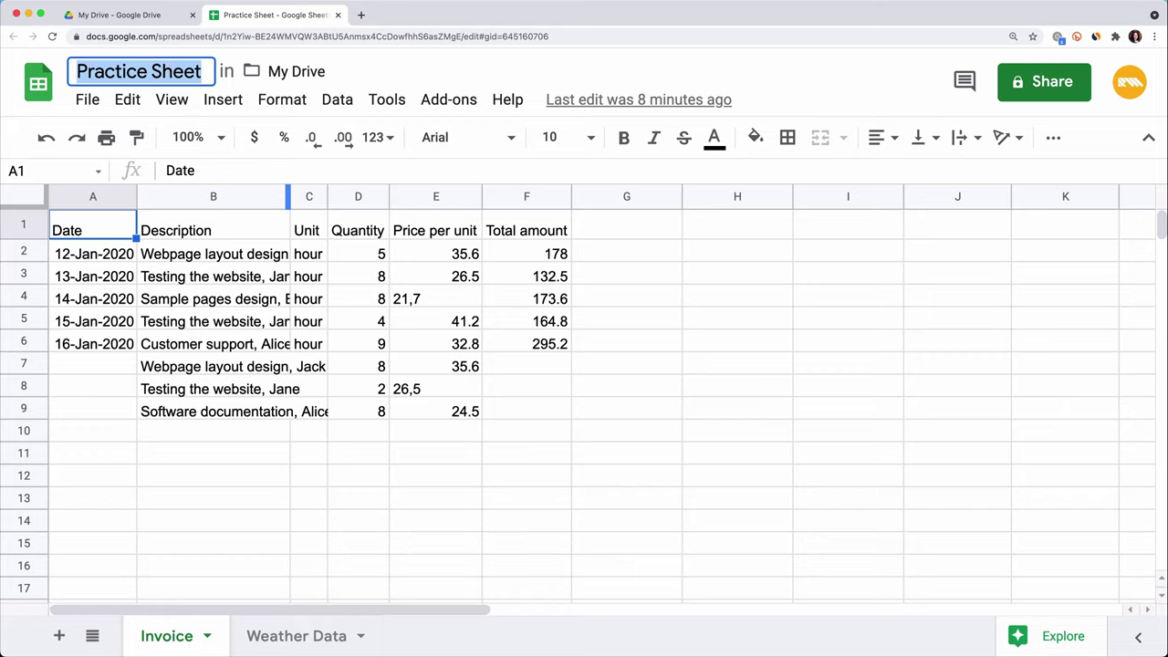
type("My First")
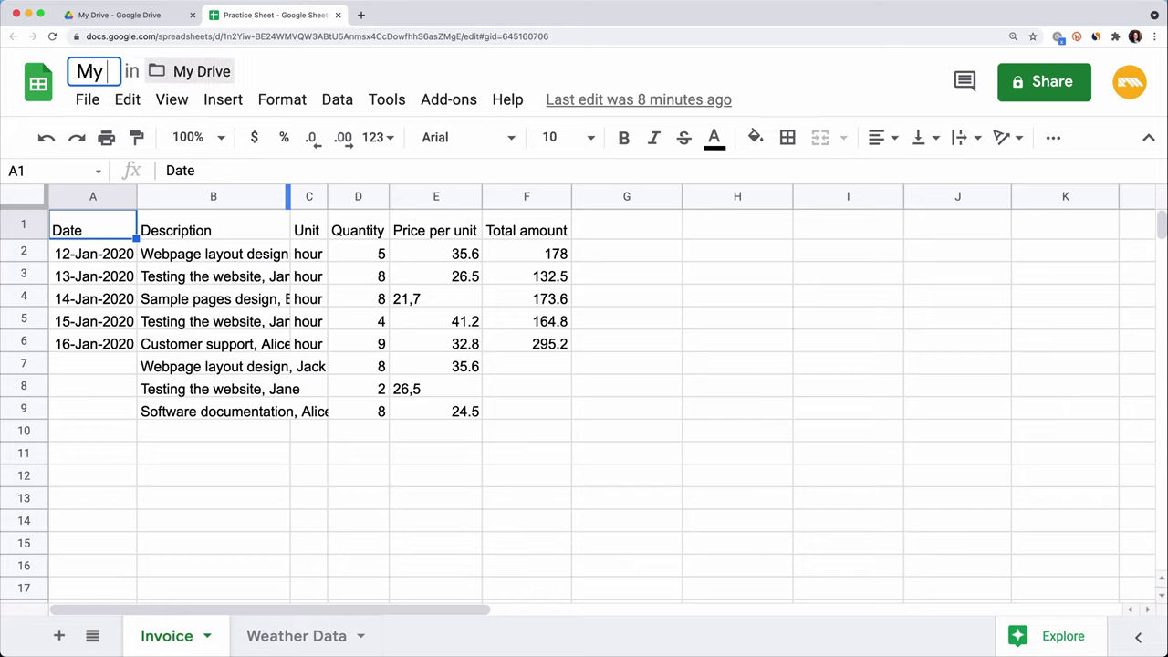
type(" Google Sh")
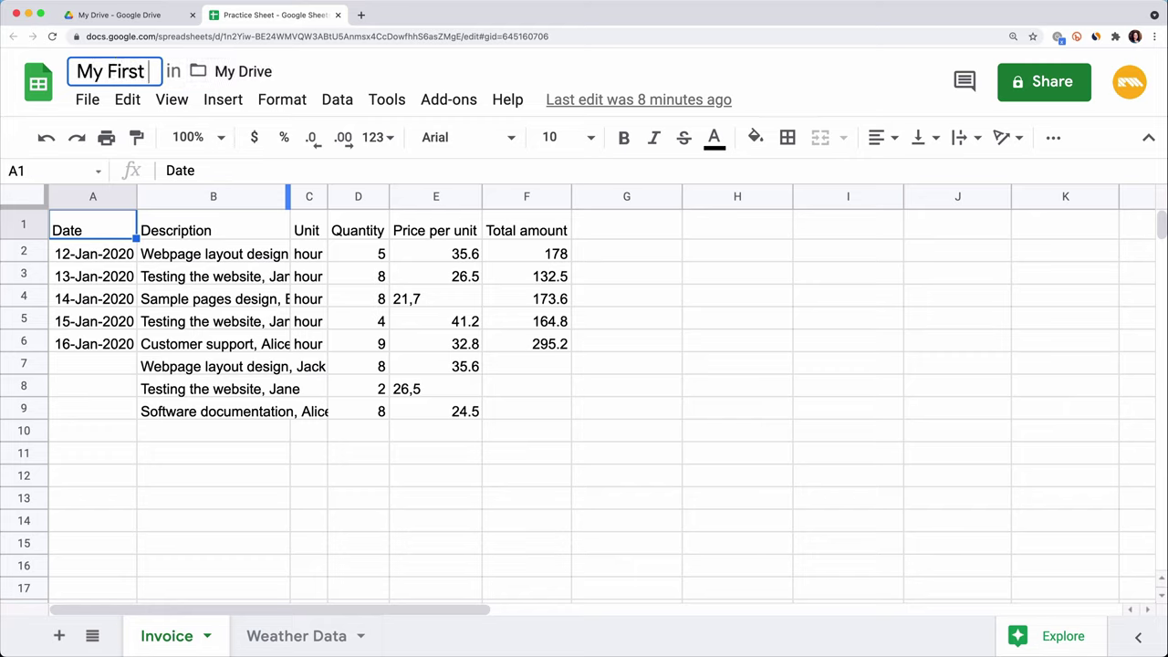
type("eet")
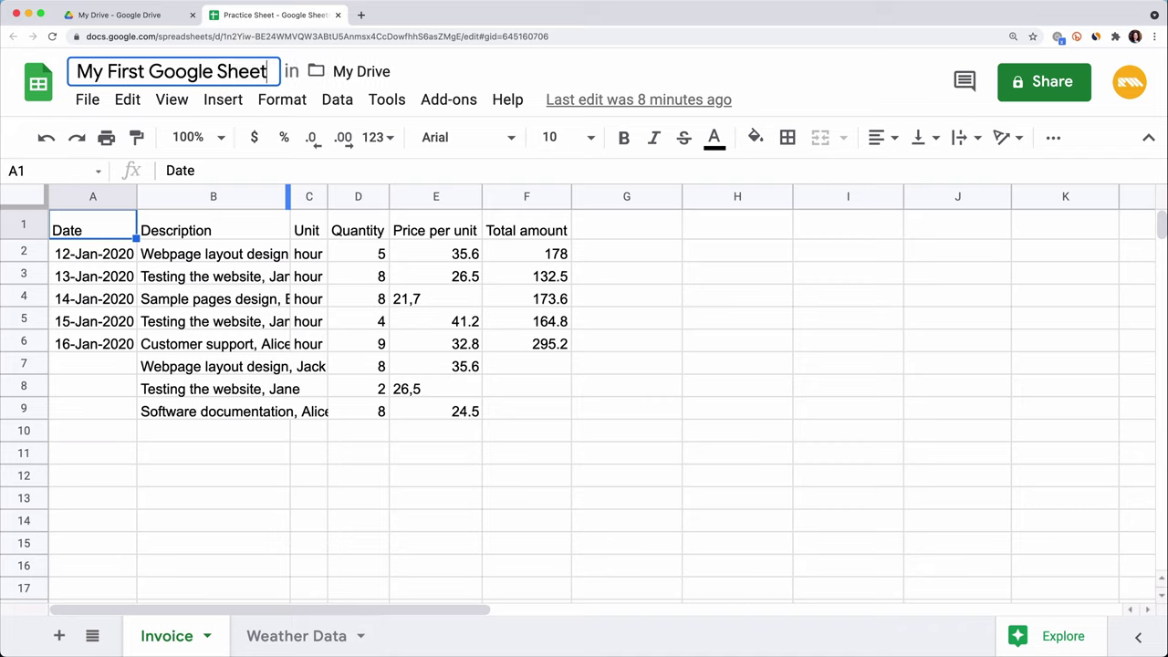
key("Return")
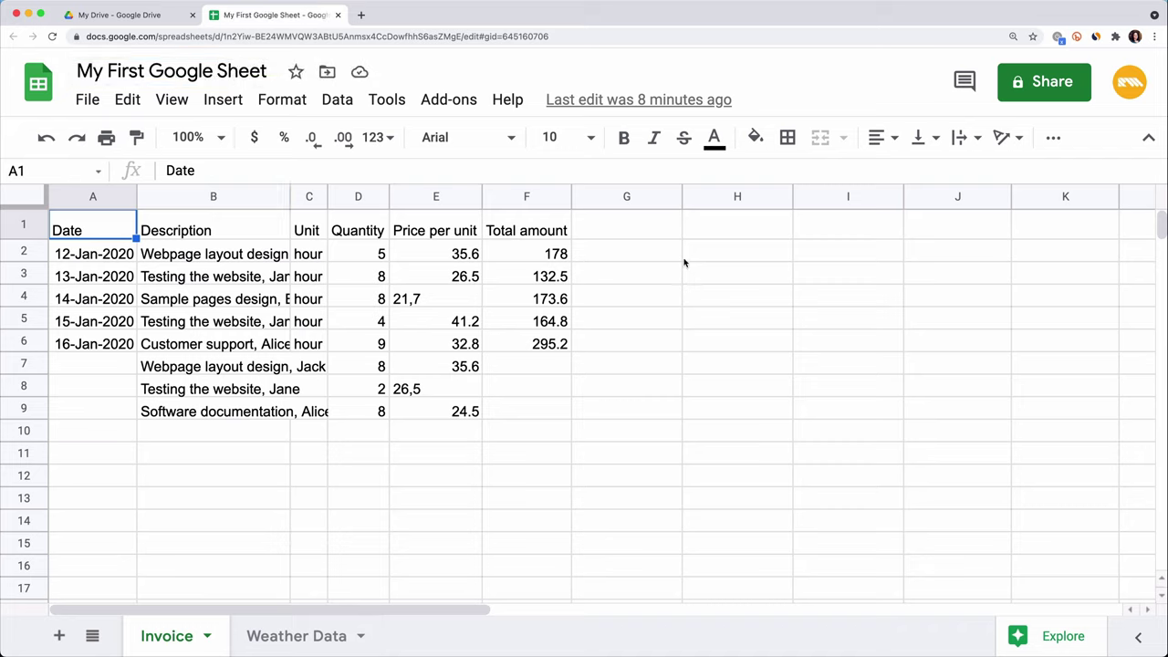
- Open the spreadsheet settings of the current file
left_click(88, 100)
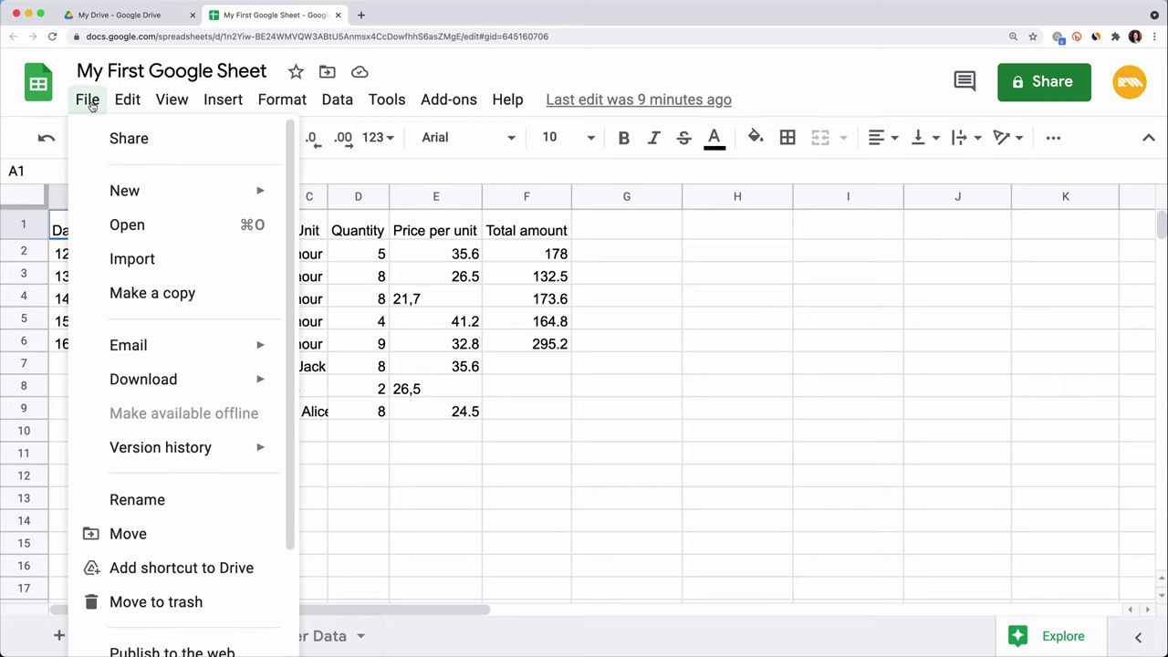
scroll(155, 475, "down", 3)
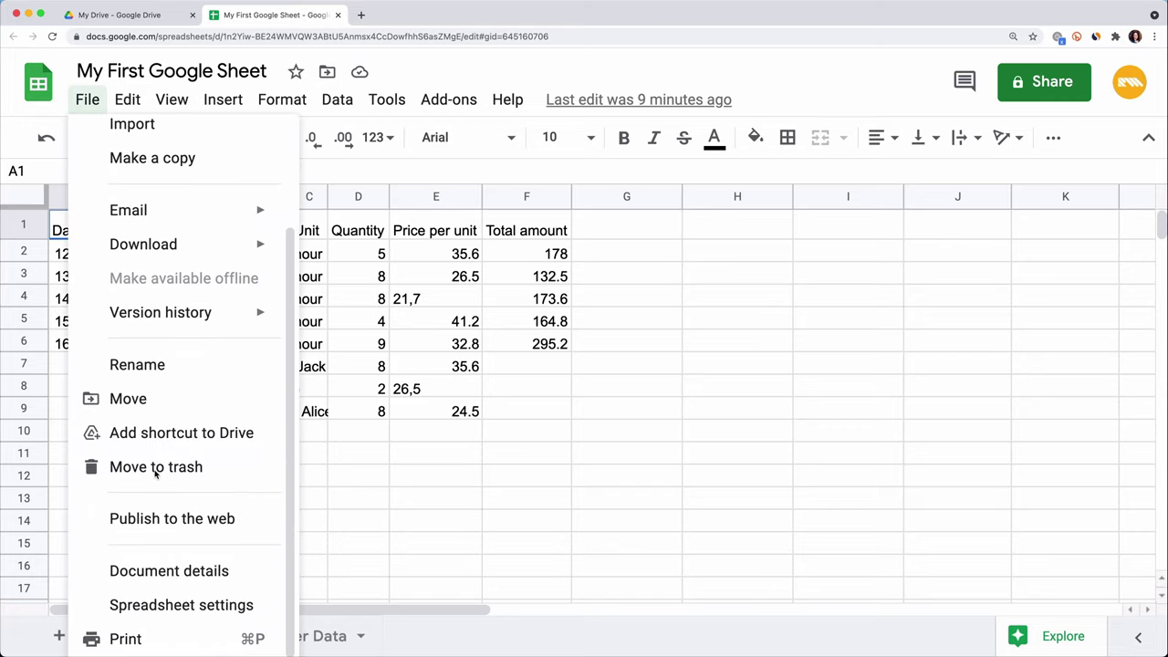
left_click(178, 614)
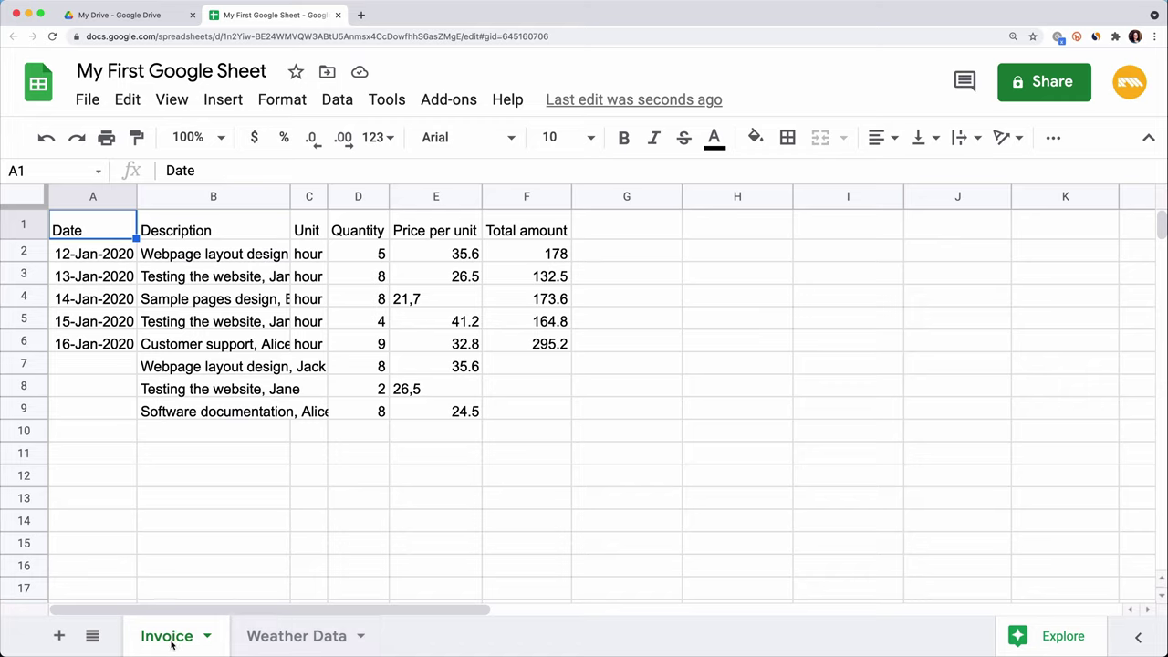
- Add a new sheet after Invoice and name it Test Task
left_click(59, 636)
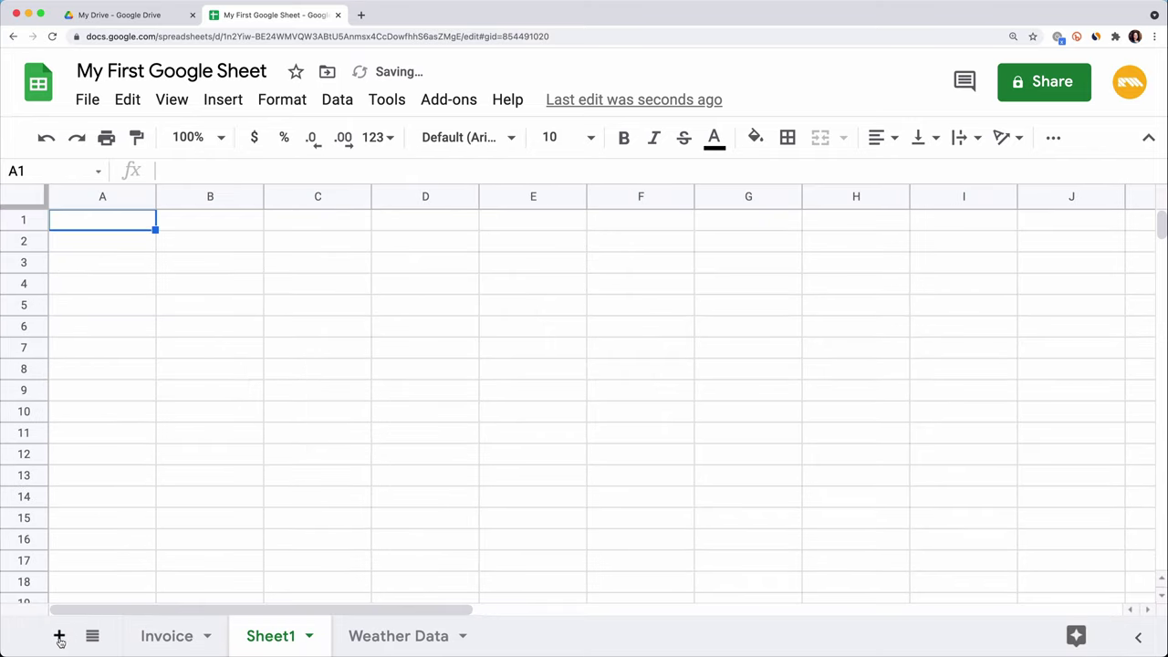
double_click(271, 637)
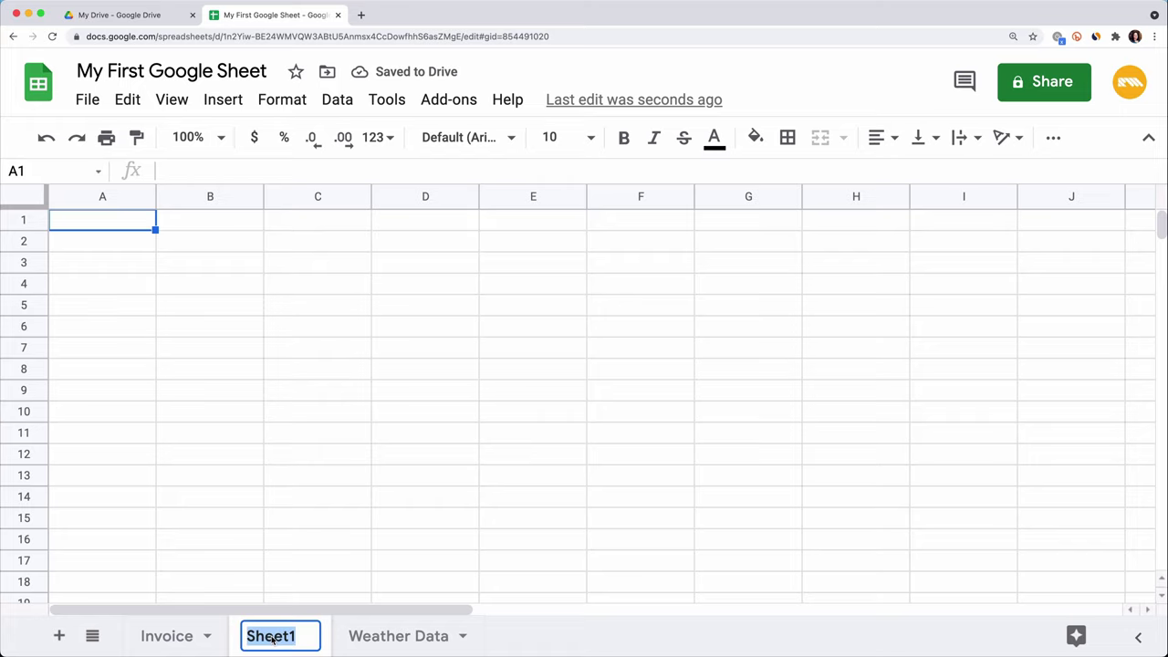
type("Test Task")
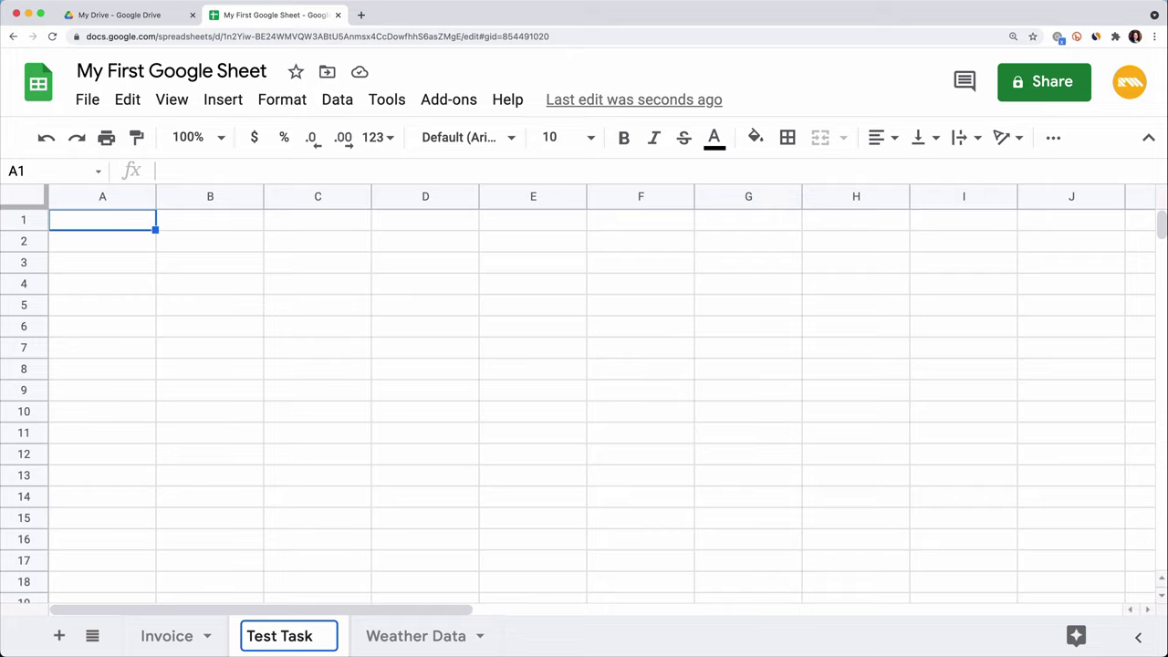
key("Return")
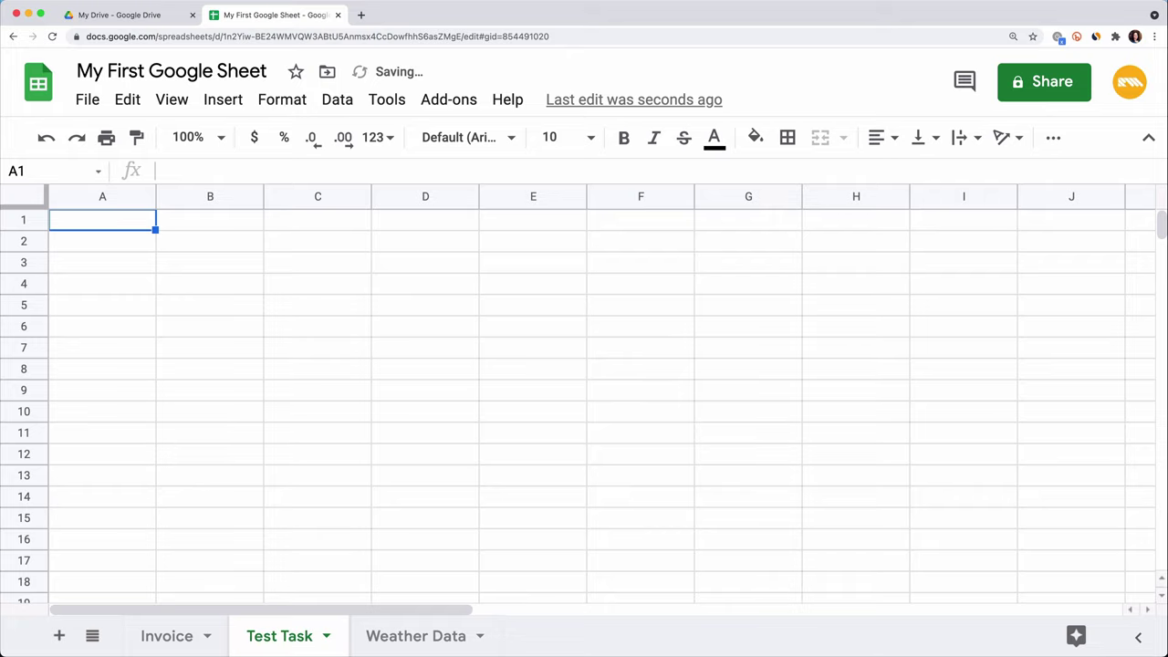
right_click(292, 641)
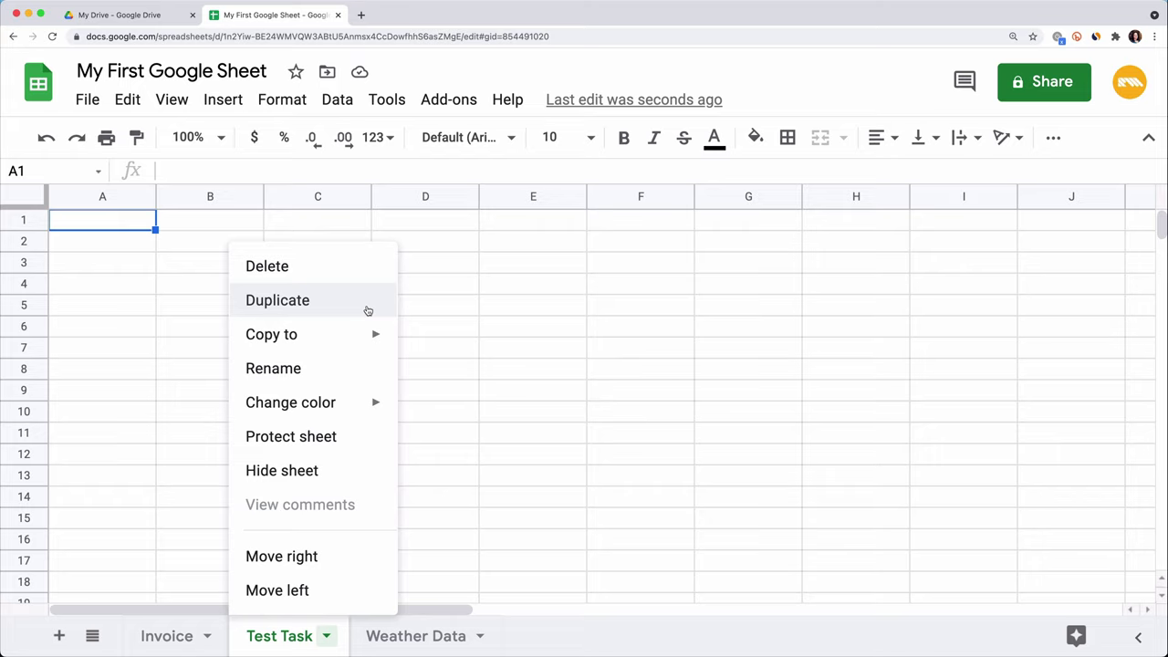
left_click(442, 378)
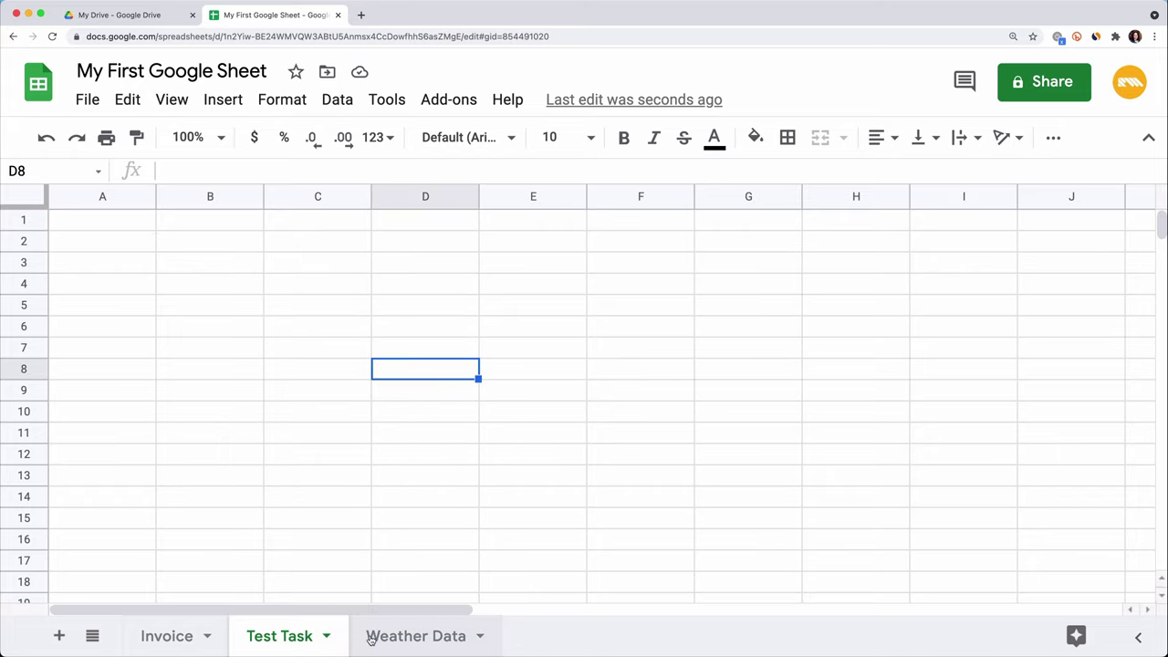
- Open the Weather Data sheet and reorder it to sit between the Invoice and Test Task sheets
left_click(426, 648)
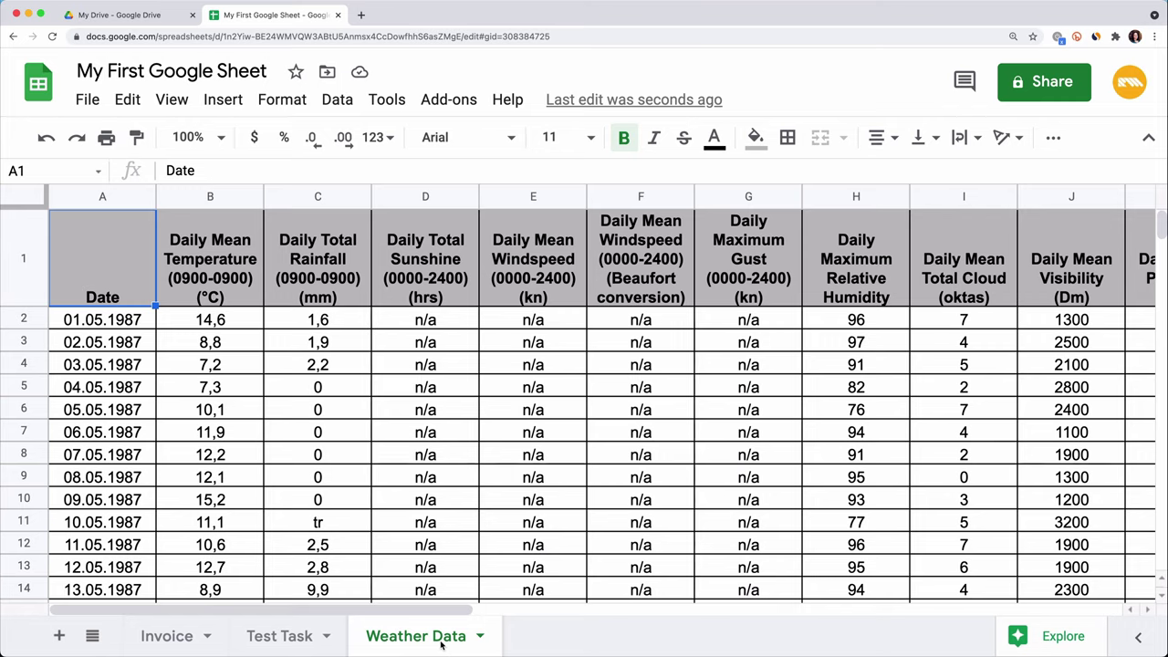
left_click_drag(440, 644, 312, 612)
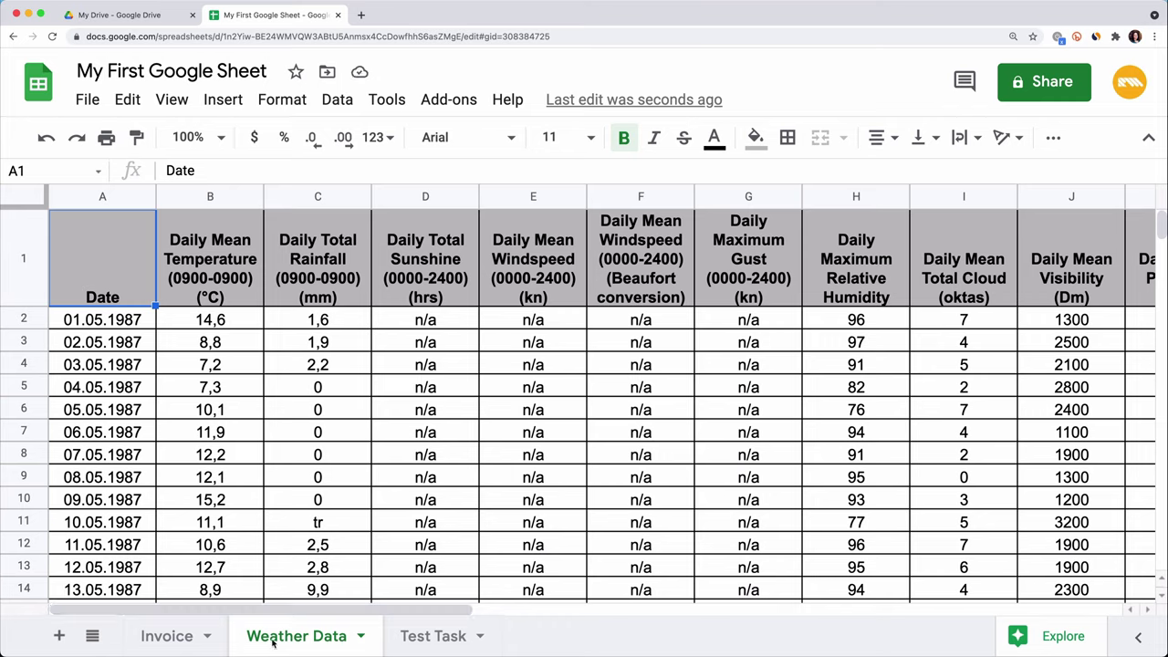
- Change the tab color of the Weather Data sheet to green
right_click(272, 643)
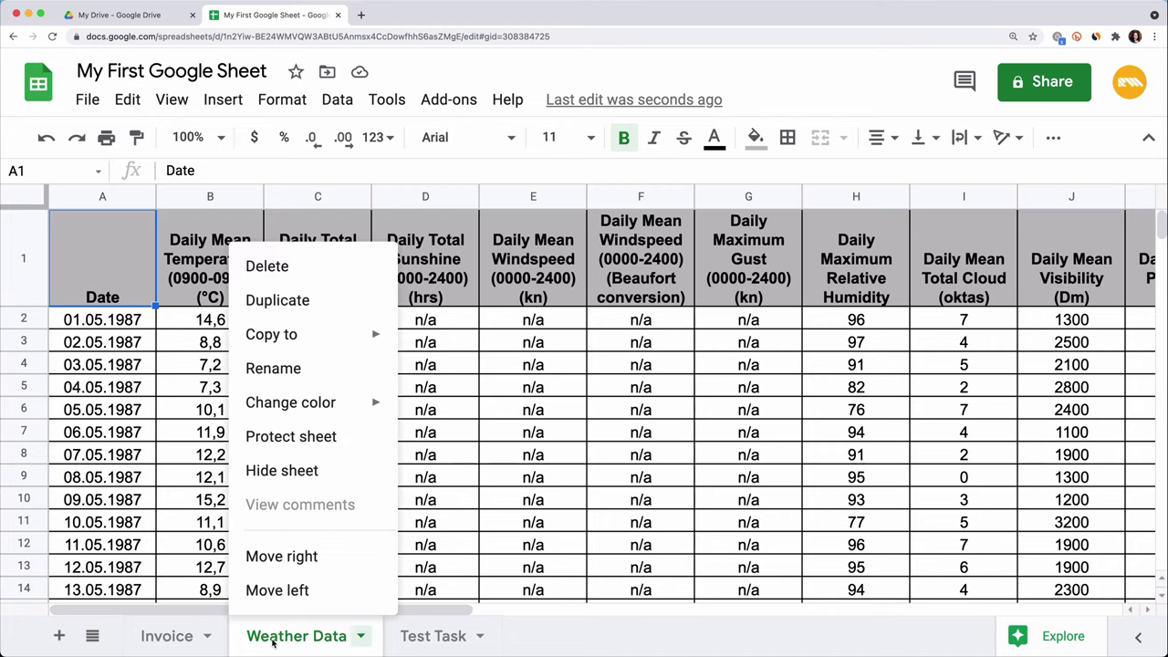
mouse_move(364, 409)
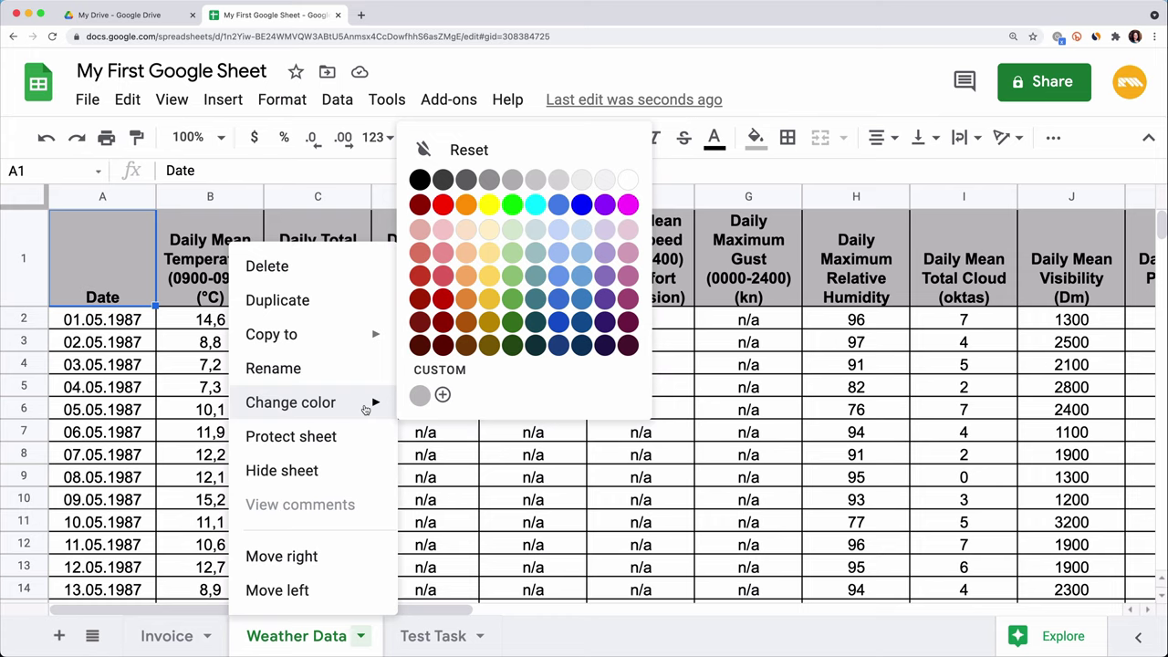
left_click(513, 302)
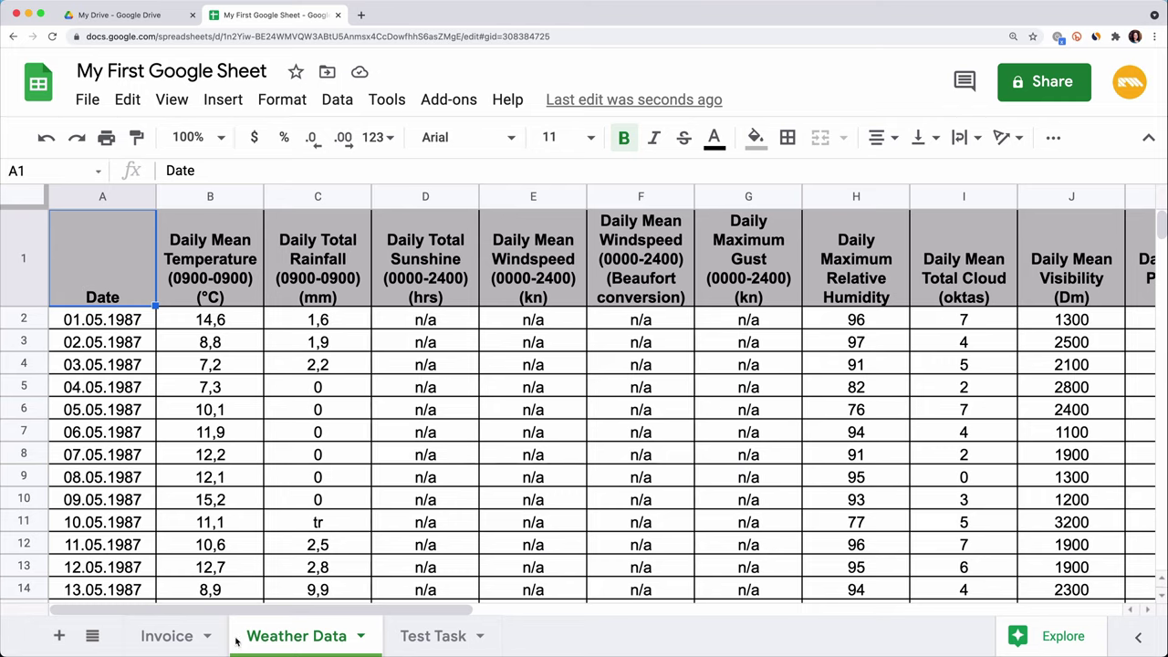
- Open the Test Task sheet from the list of all sheets and select rows 1 and 3 and columns A and B one by one
left_click(93, 638)
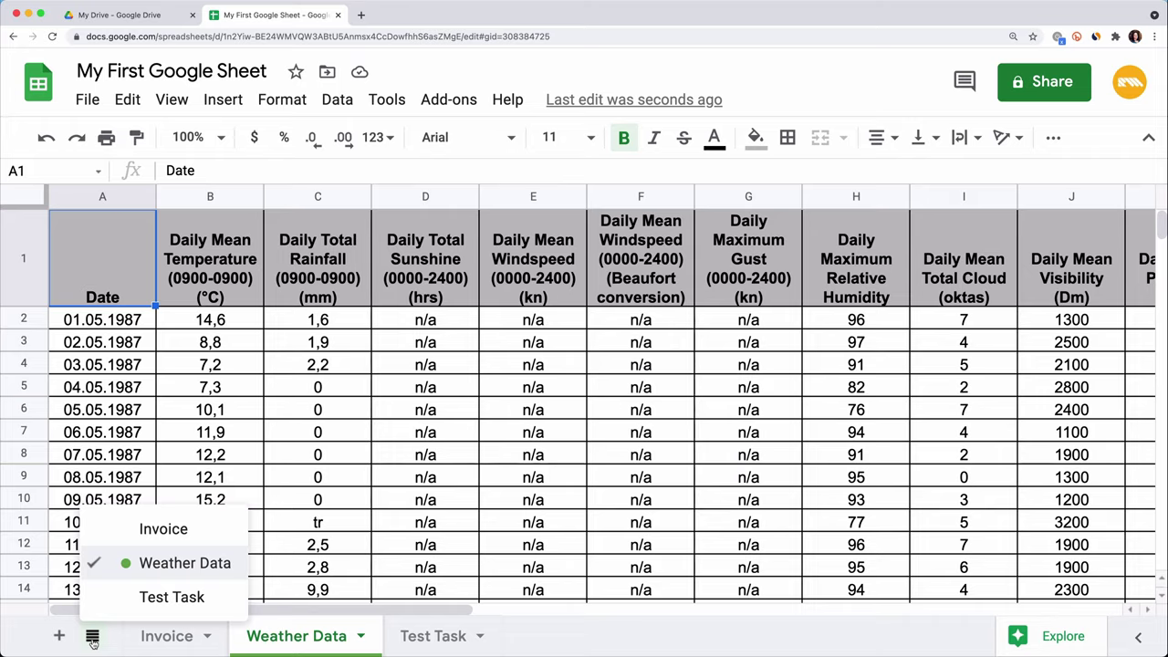
left_click(92, 639)
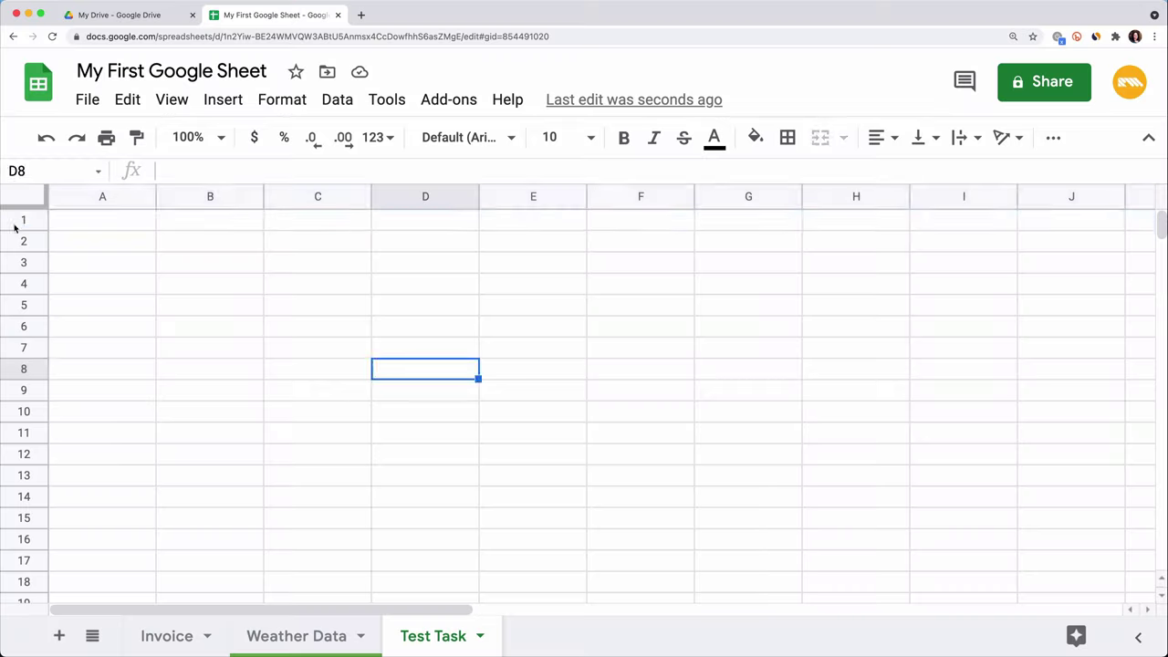
left_click(15, 224)
left_click(14, 262)
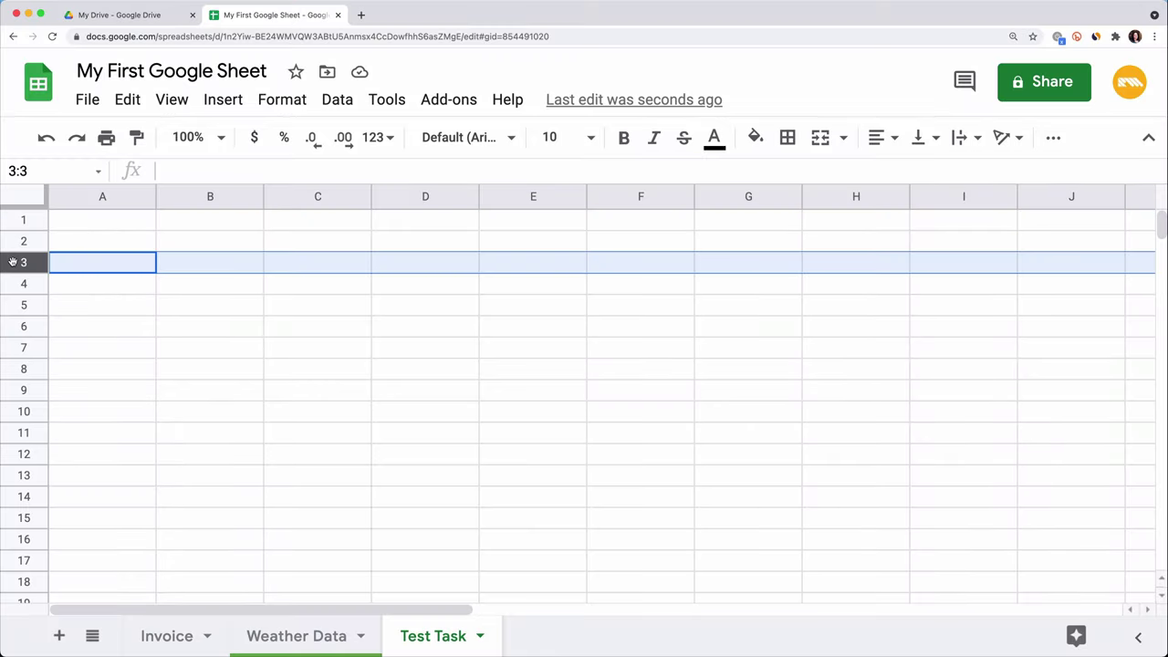
left_click(88, 201)
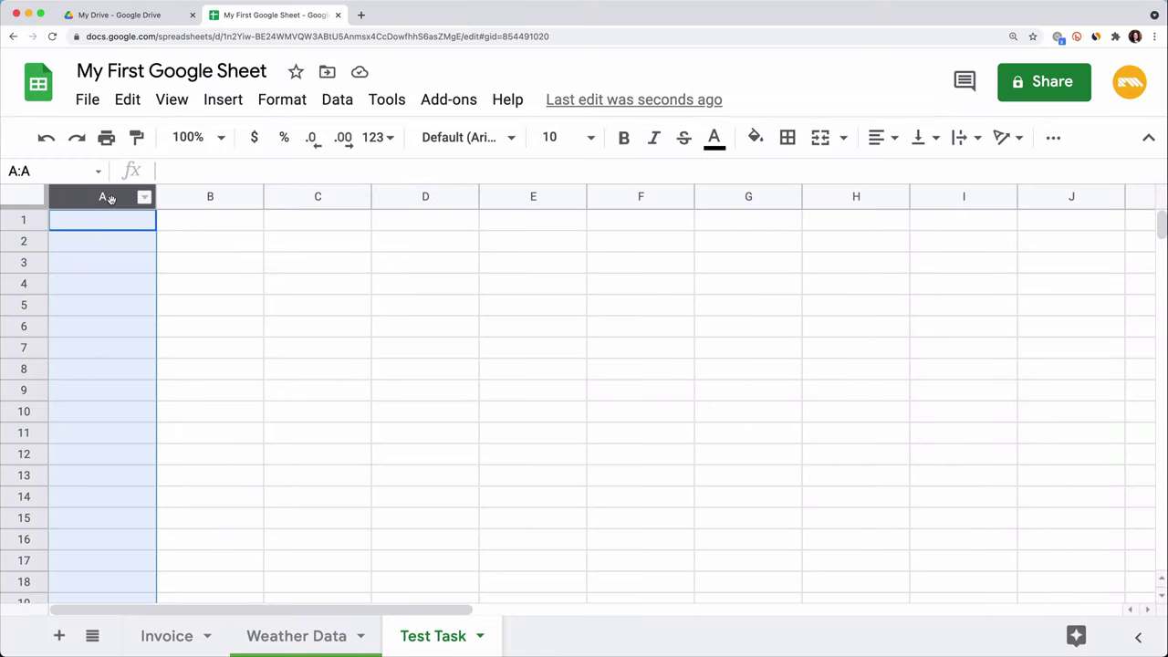
left_click(197, 200)
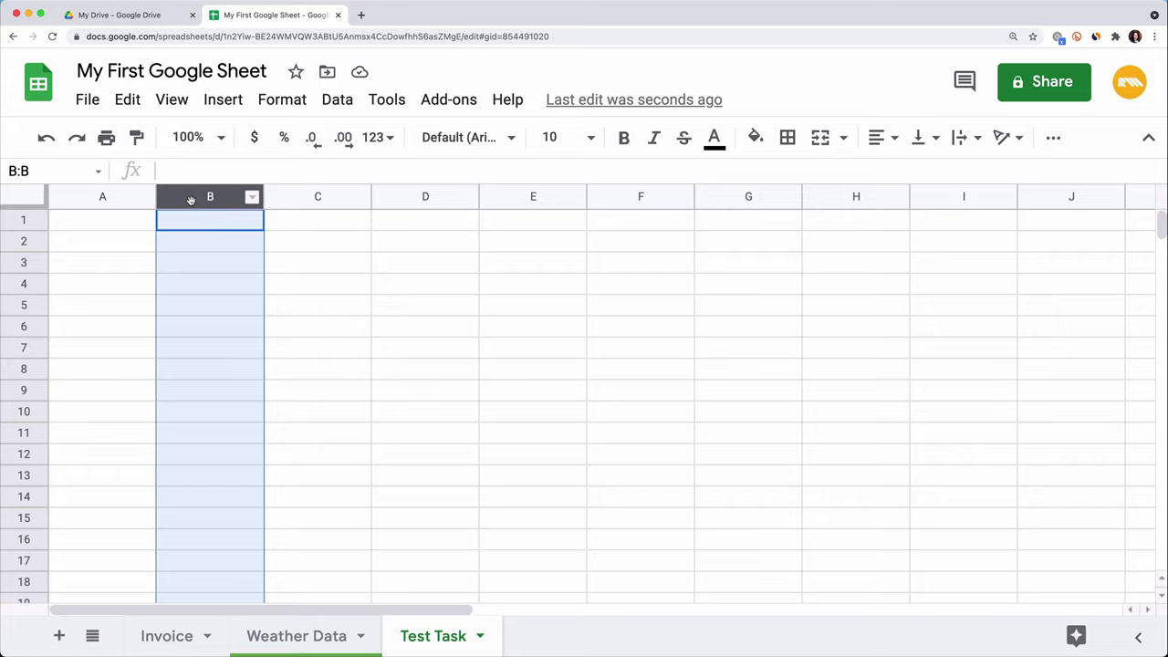
- Select cells A1, A3 and C1 in turn, and move the selection from C1 to the neighbouring cell and back
left_click(74, 228)
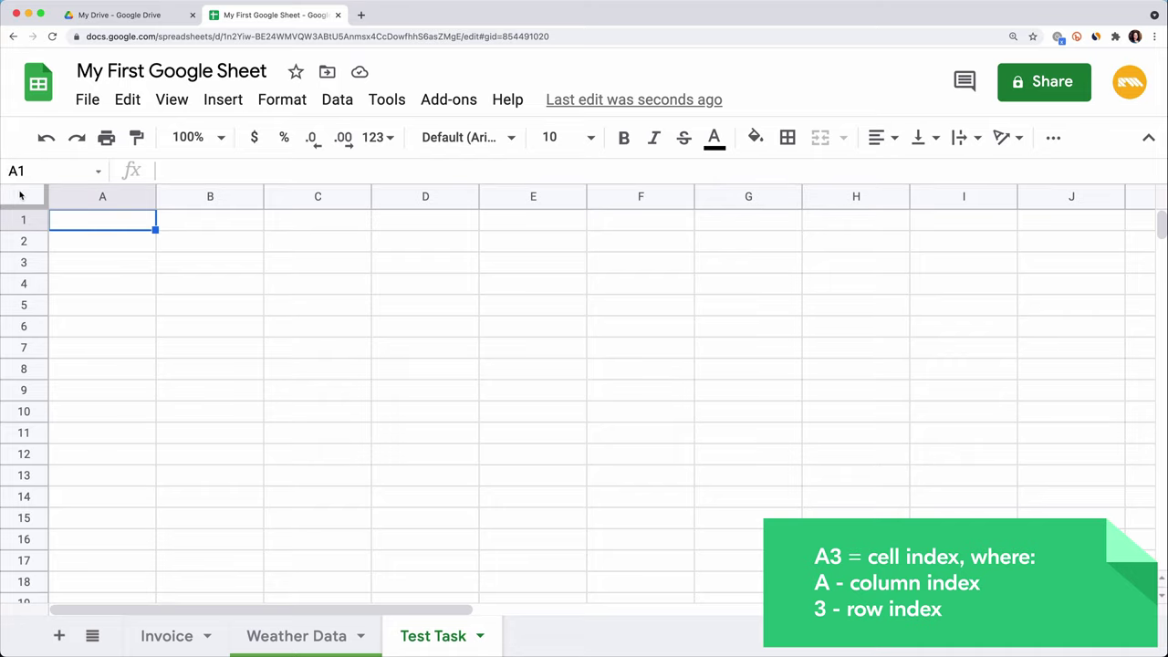
left_click(114, 266)
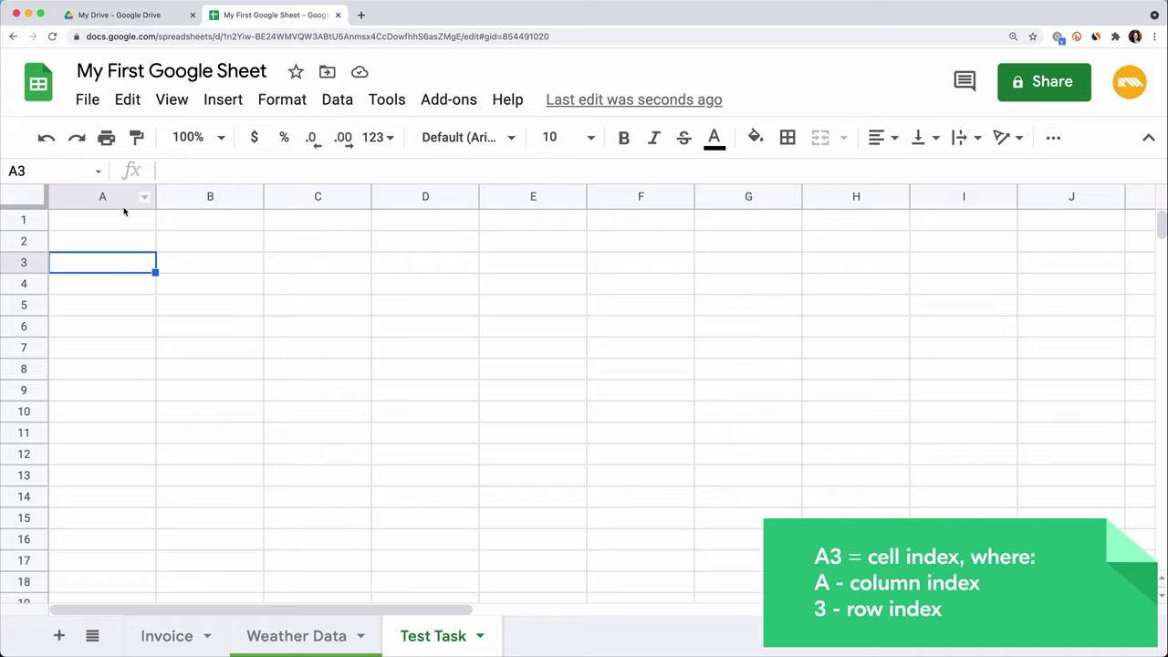
left_click(278, 229)
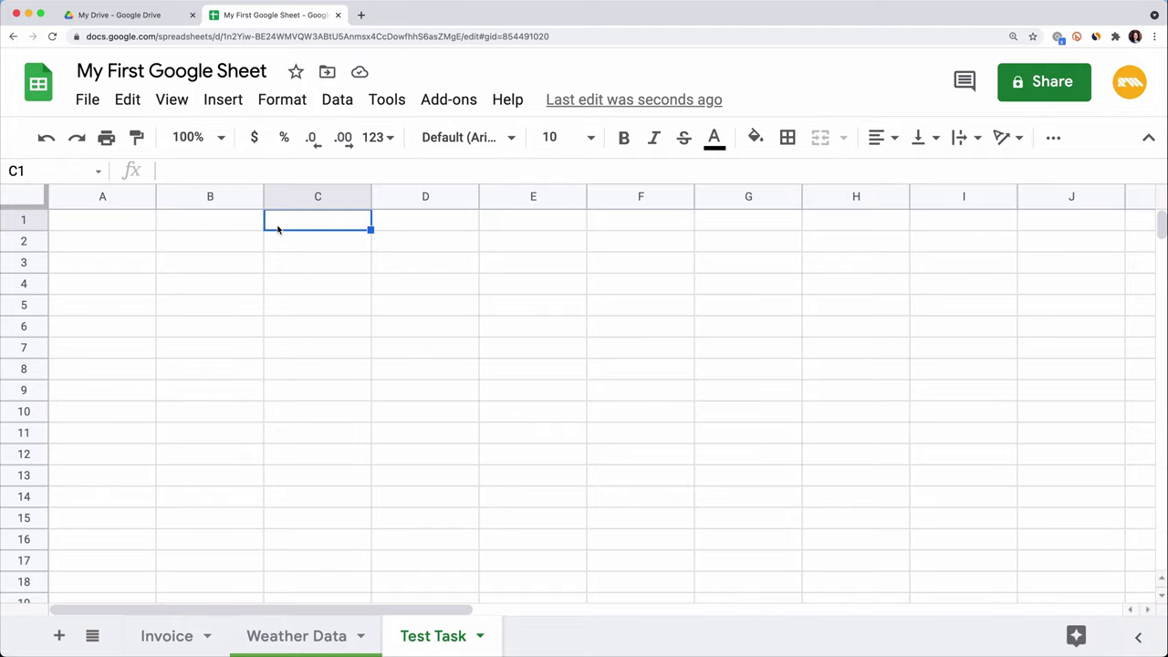
key("Left")
key("Right")
- Select the range C1:C7, and reselect C1:C6 by marking only its first and last cells
left_click_drag(313, 221, 345, 350)
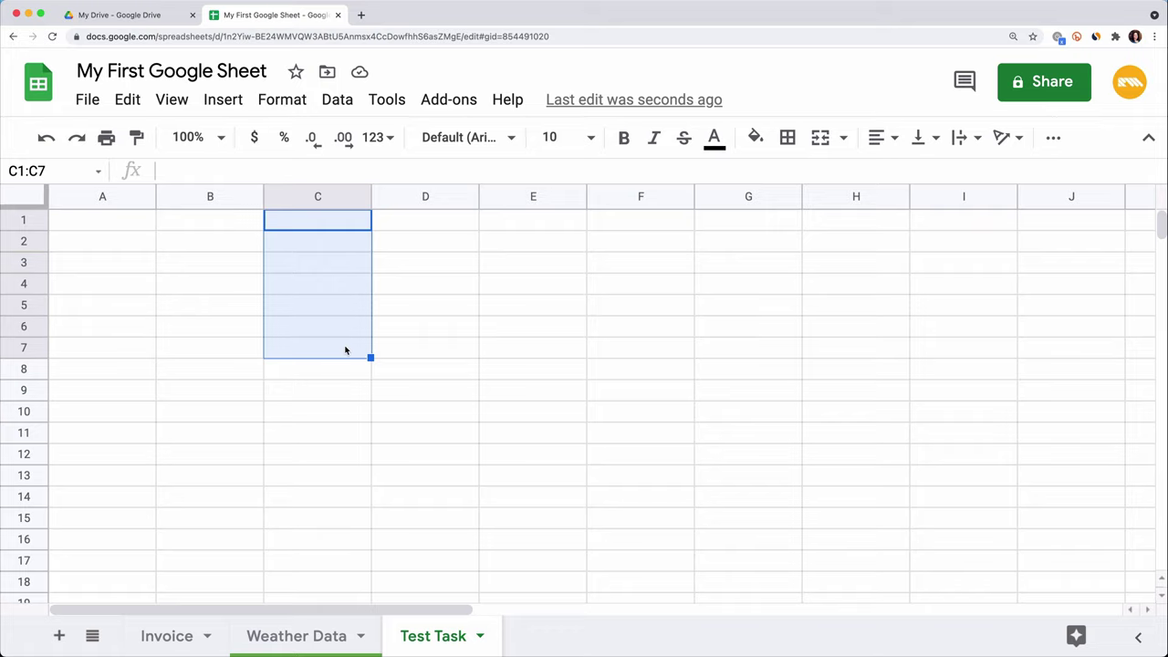
left_click(292, 228)
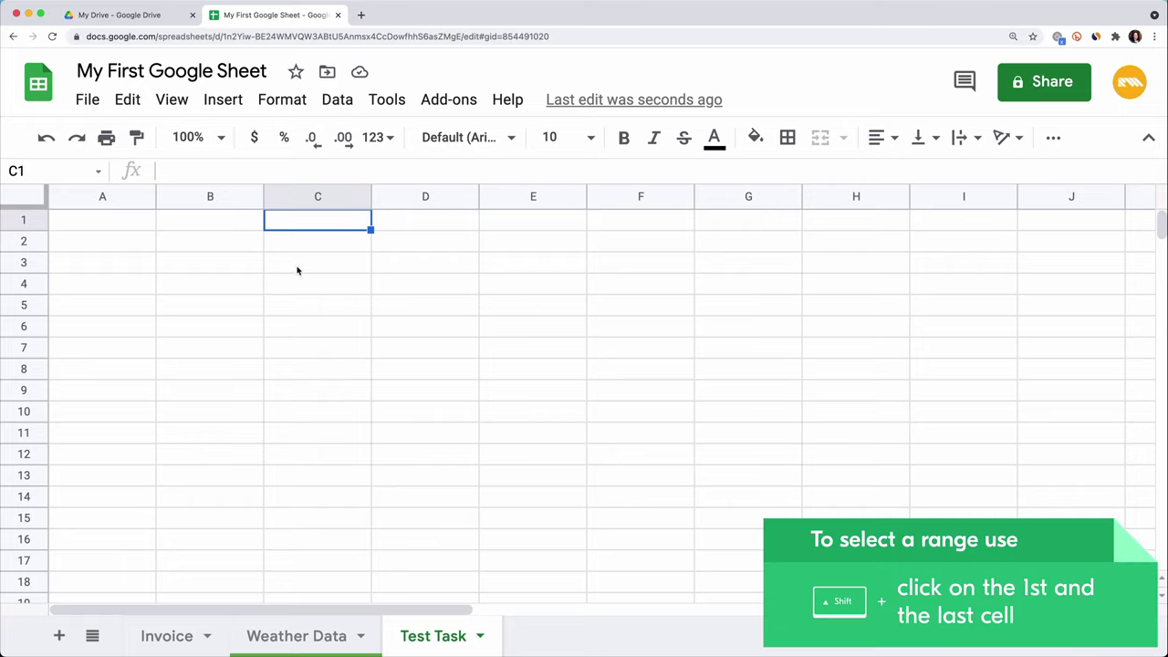
left_click(301, 326, "shift")
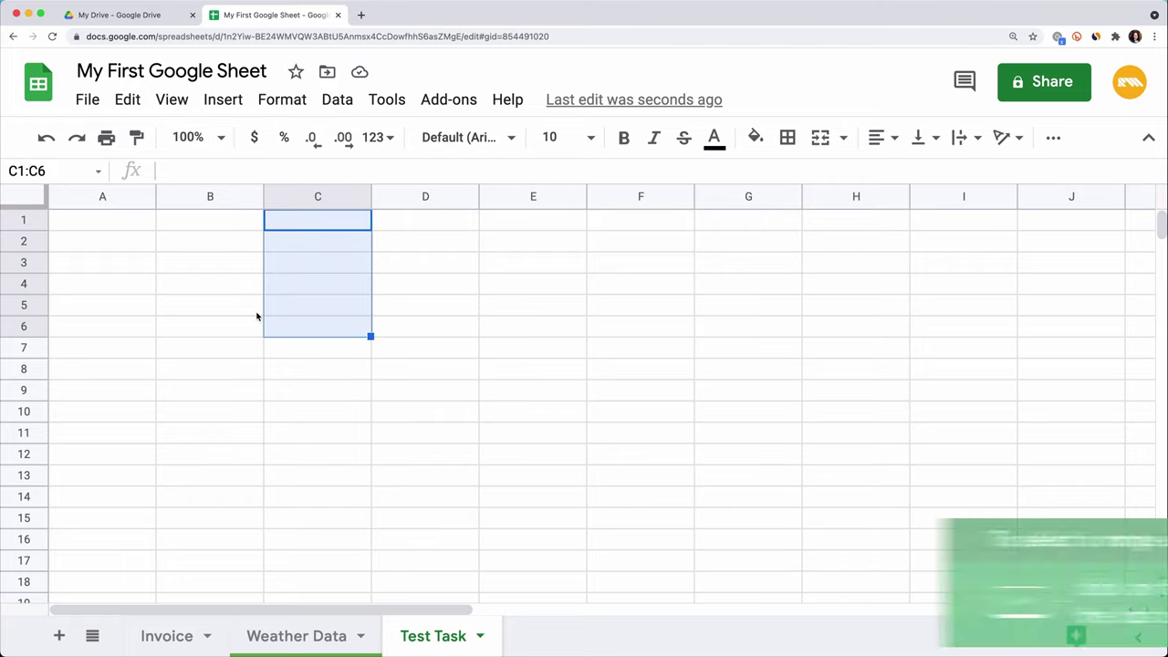
- Select the separate cells A1, A3, A5, A7 and A9 together
left_click(125, 228)
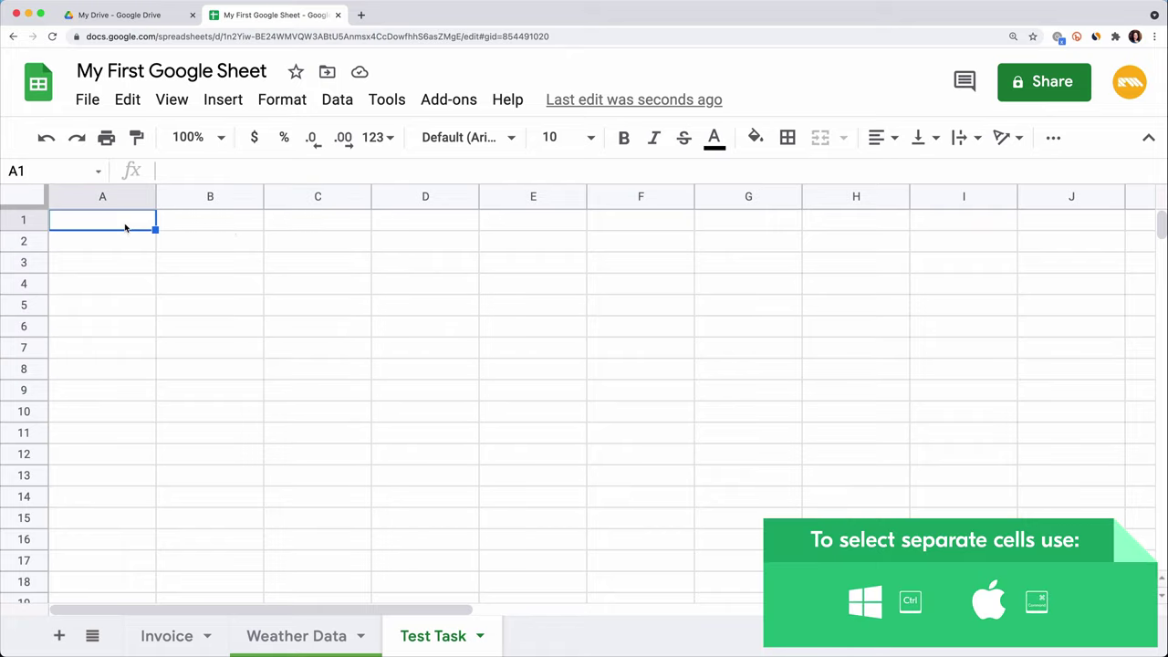
left_click(112, 265, "super")
left_click(108, 310, "super")
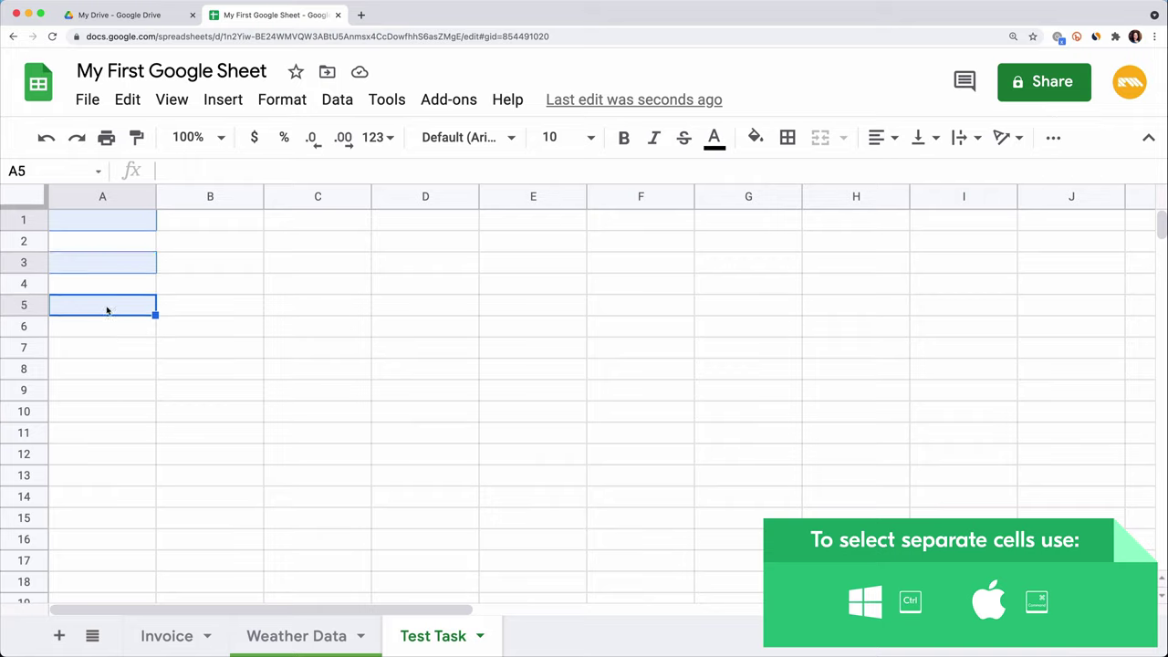
left_click(105, 353, "super")
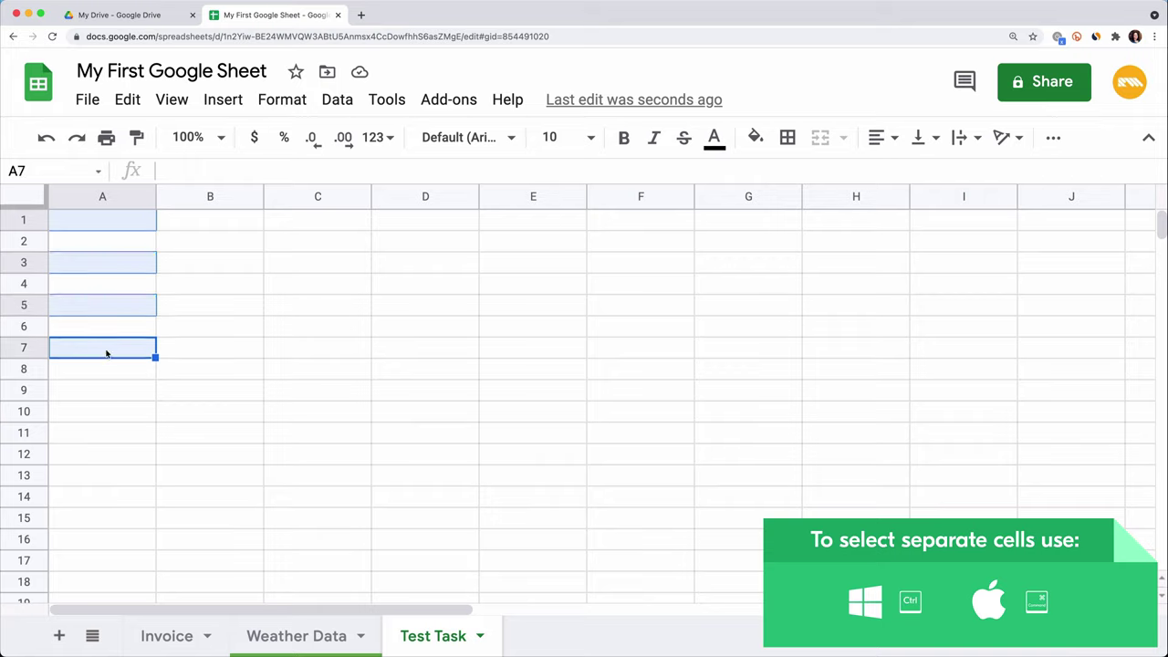
left_click(104, 398, "super")
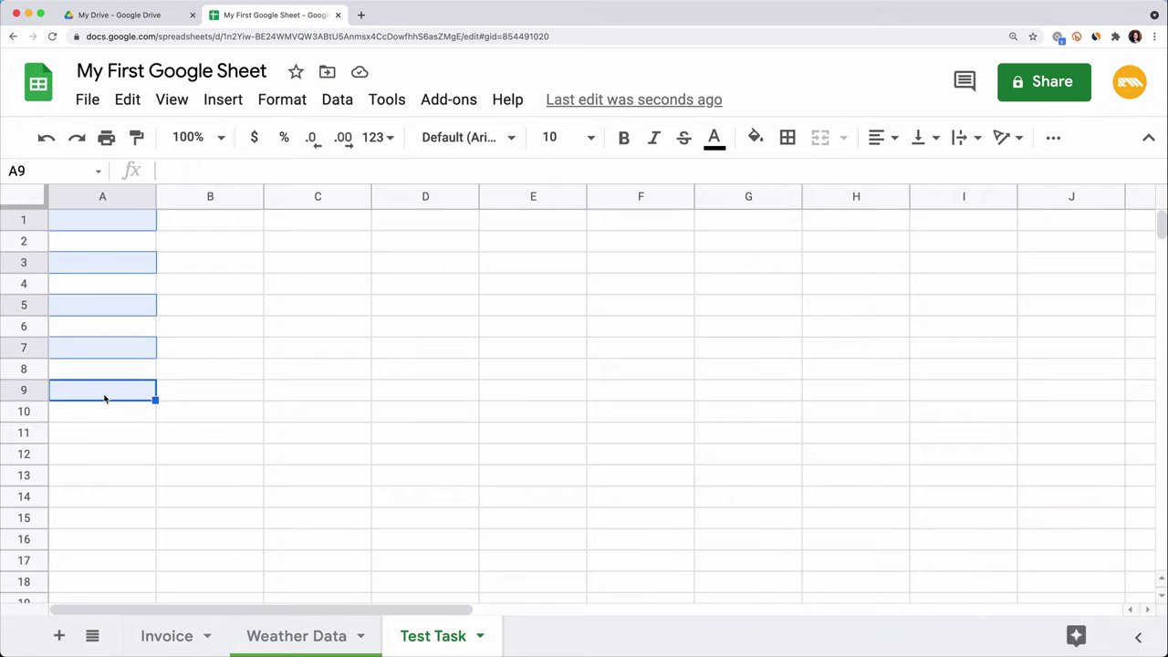
- Select the whole of column A, the whole of row 1, and the entire sheet in turn
left_click(123, 198)
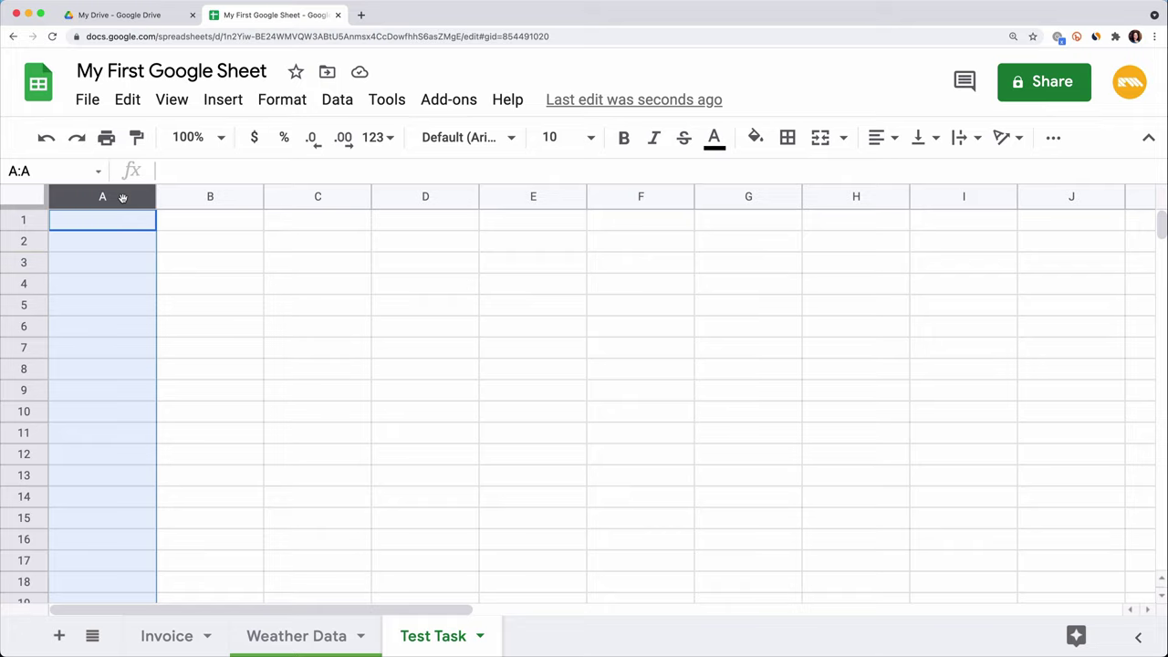
left_click(27, 219)
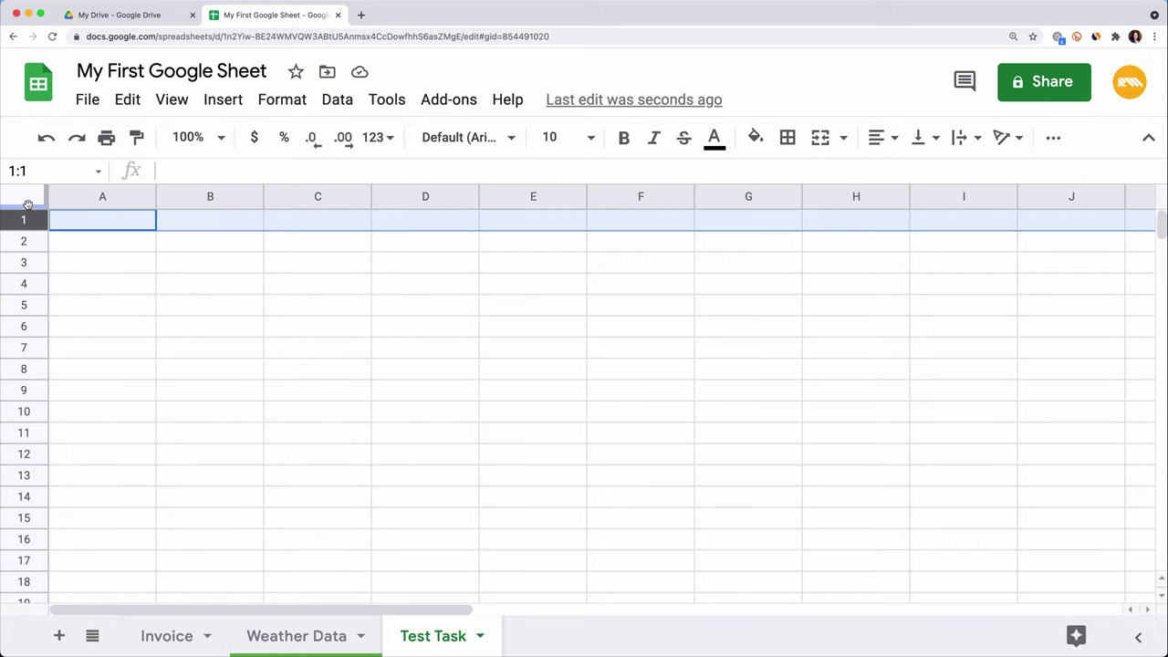
left_click(26, 198)
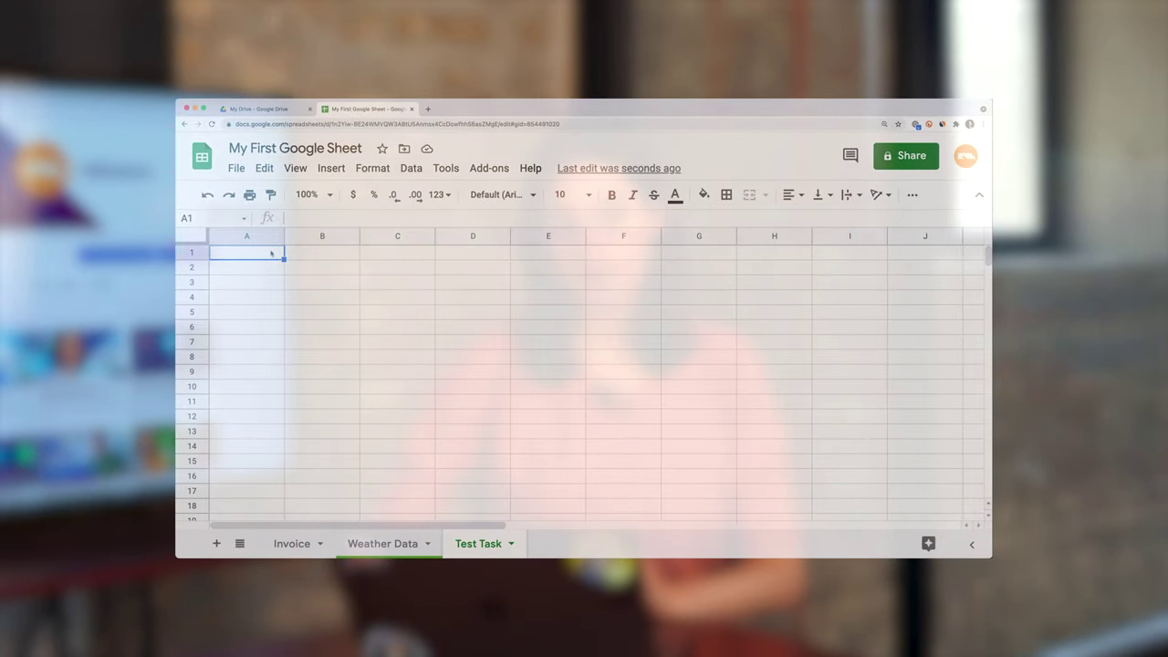
- Enter Hello in cell A1 and enlarge the formula bar to show several lines
type("Hello")
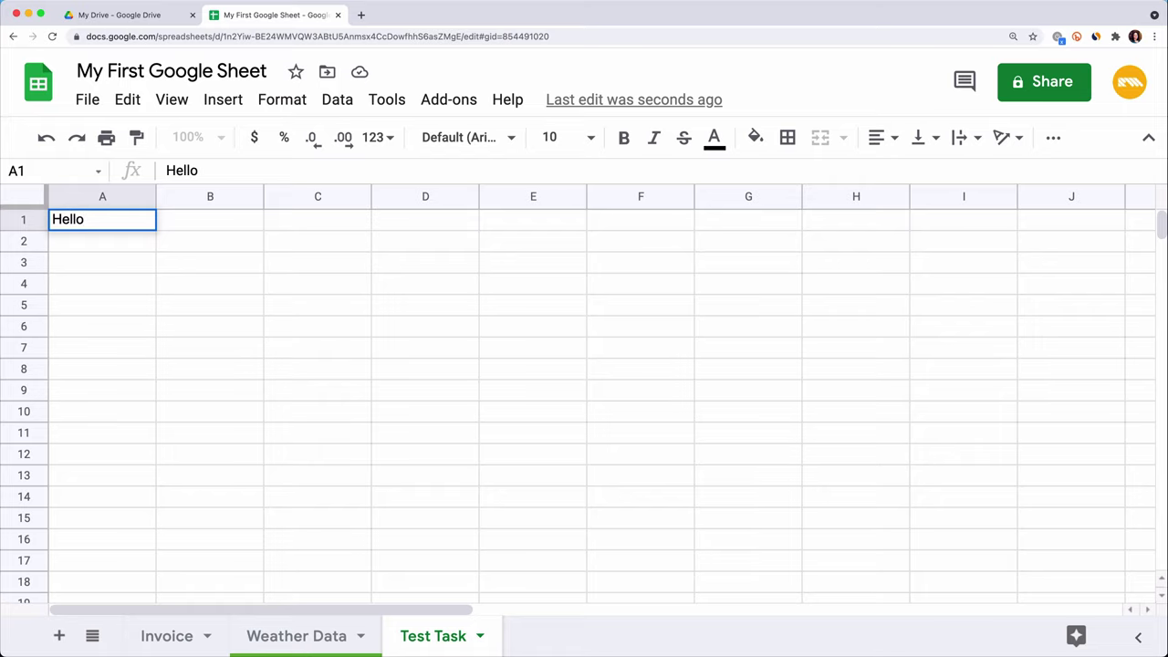
key("Return")
left_click(215, 167)
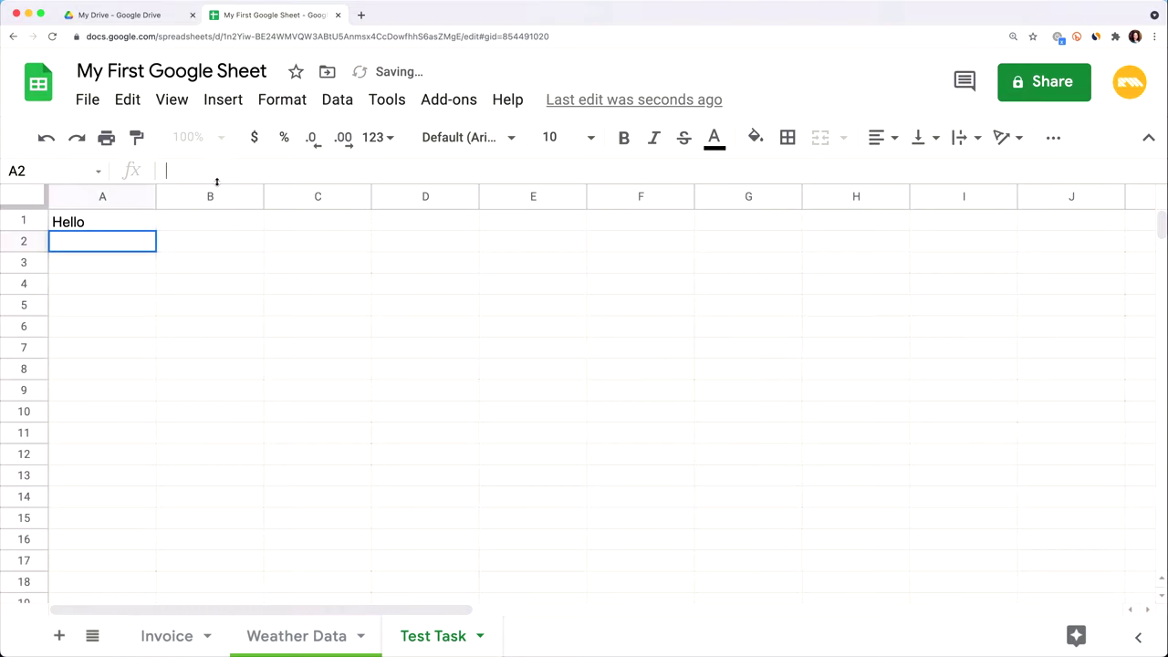
left_click_drag(219, 182, 210, 298)
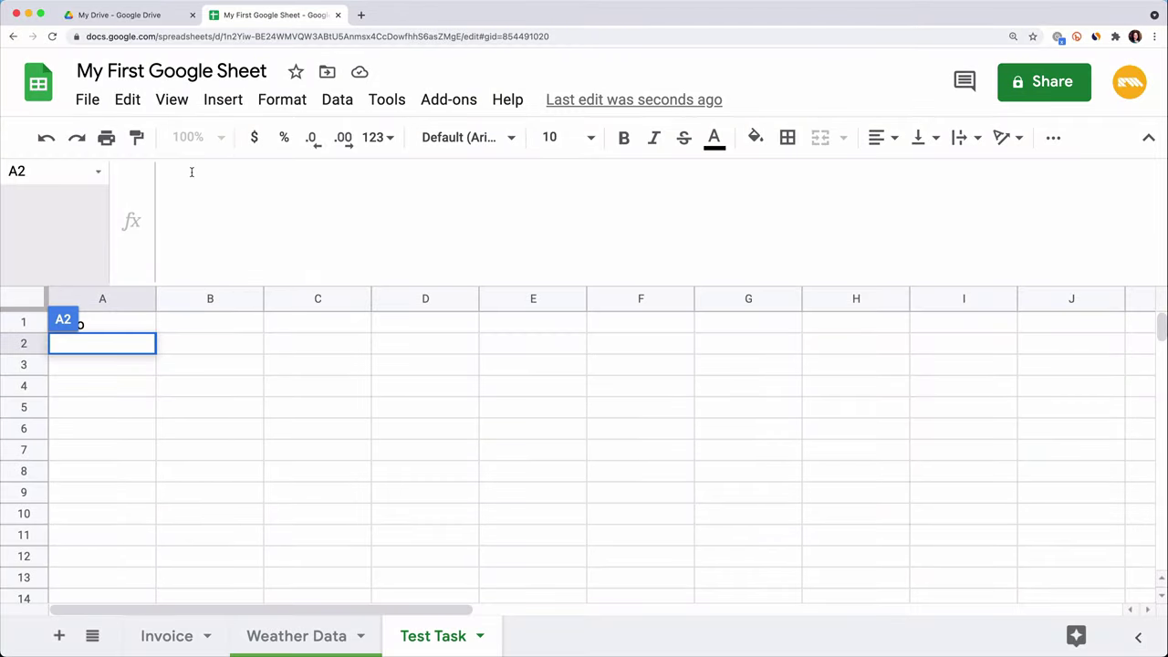
- Add a line break after Hello in cell A1 and enter How are you? on the second line
left_click(136, 323)
left_click(226, 171)
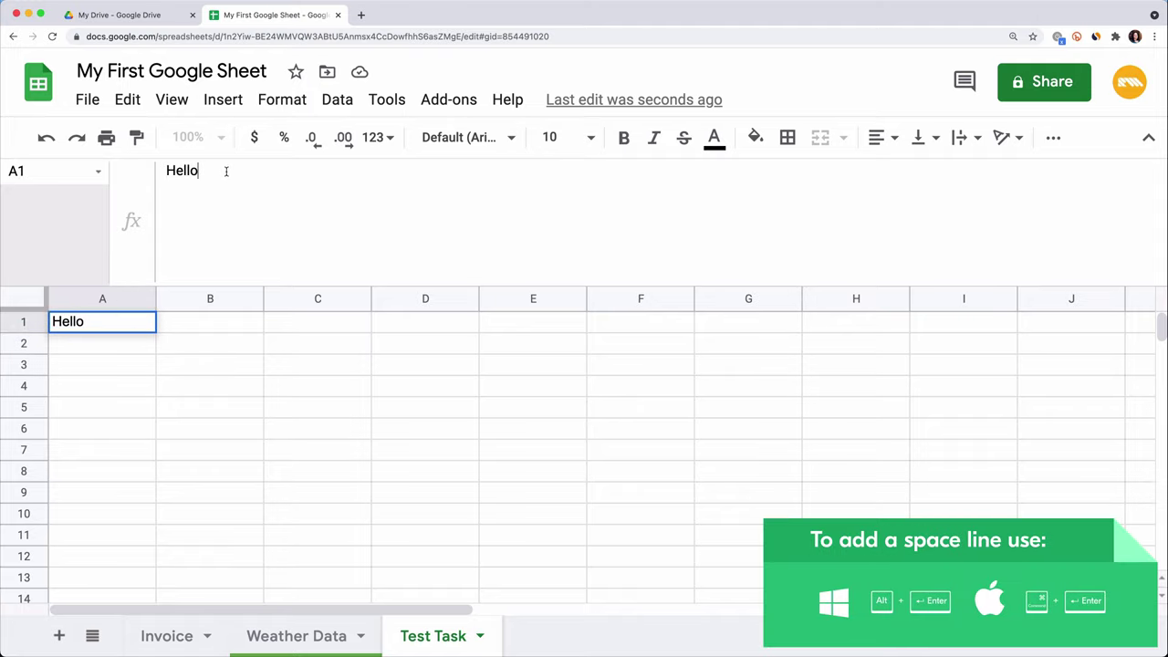
key("super+Return")
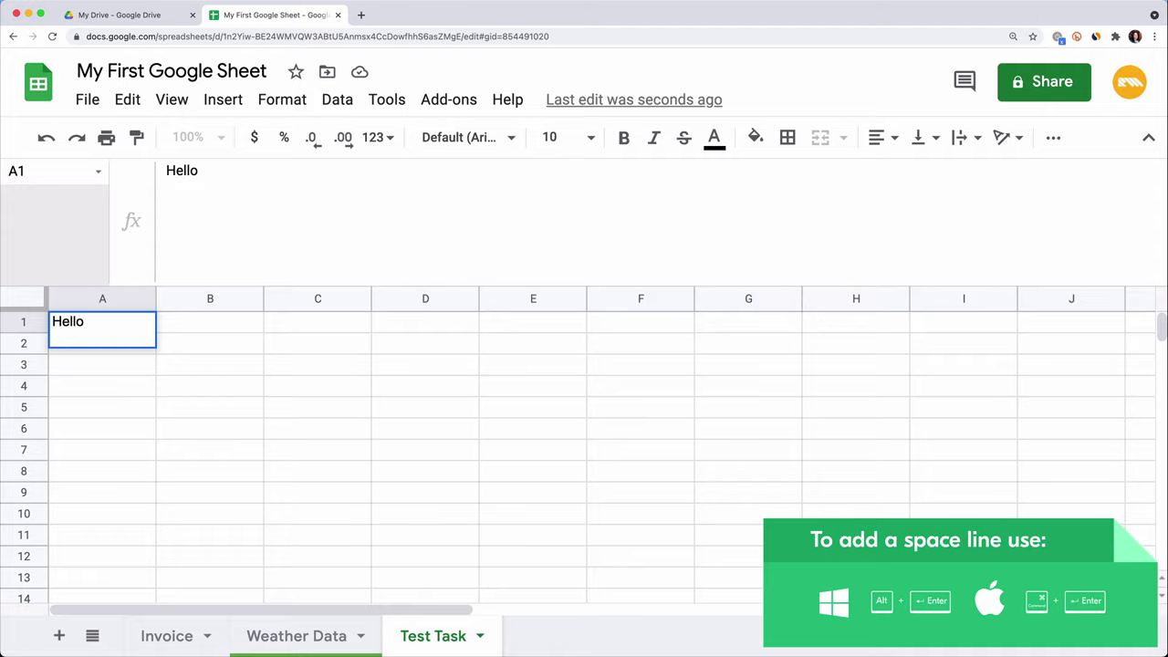
type("H")
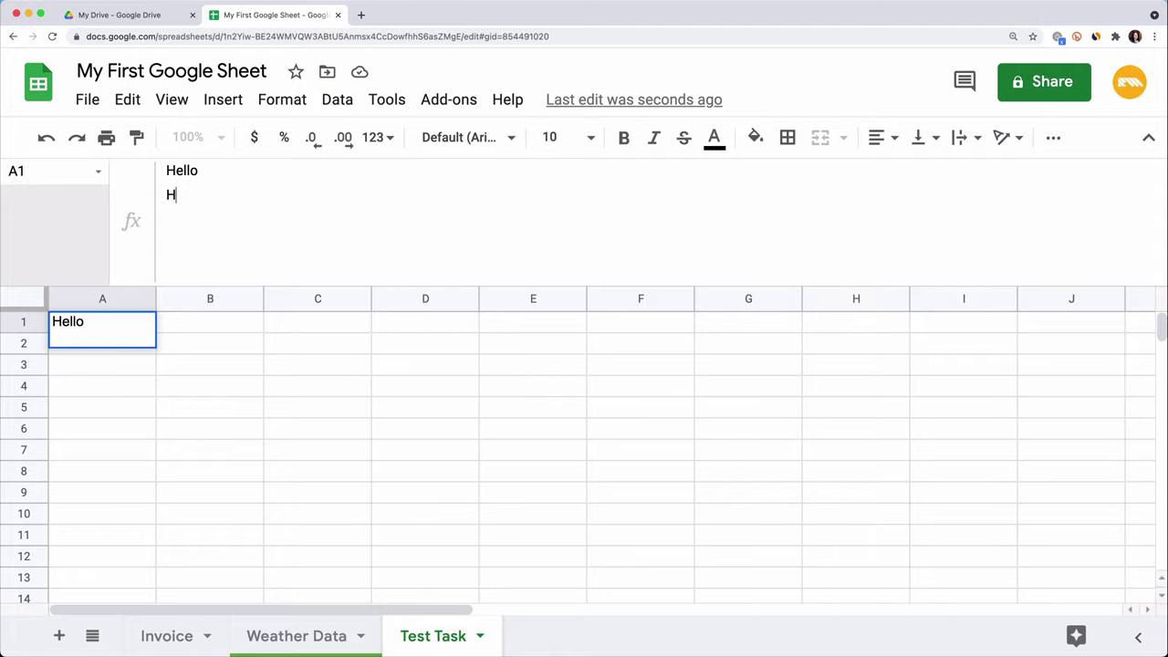
type("ow are you?")
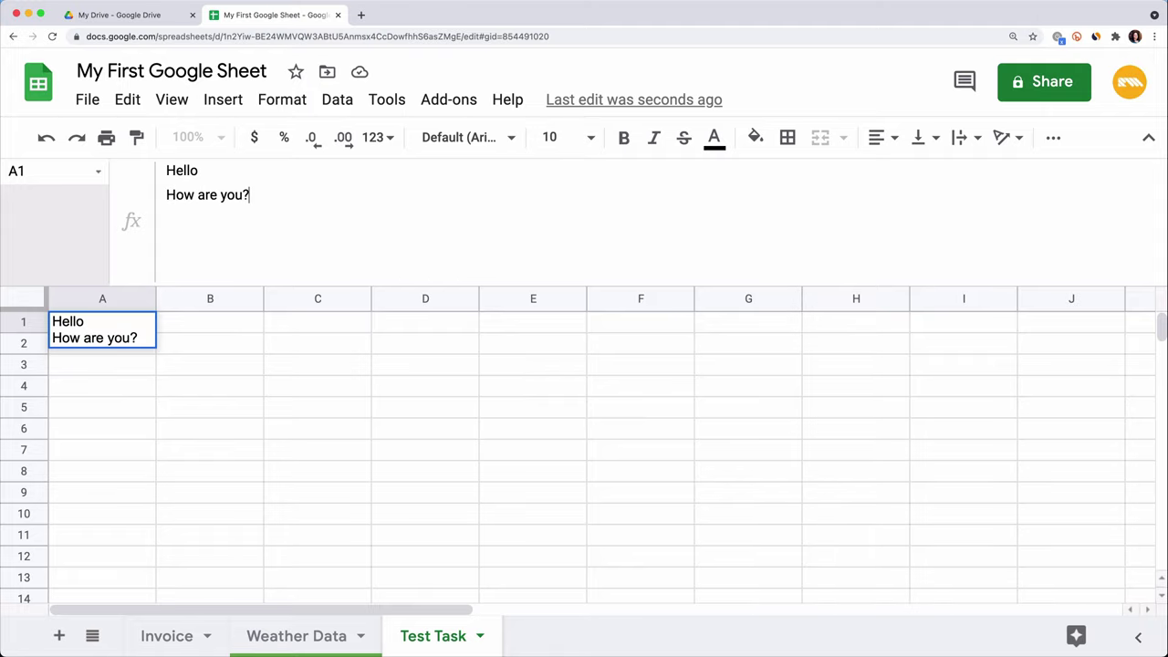
key("Return")
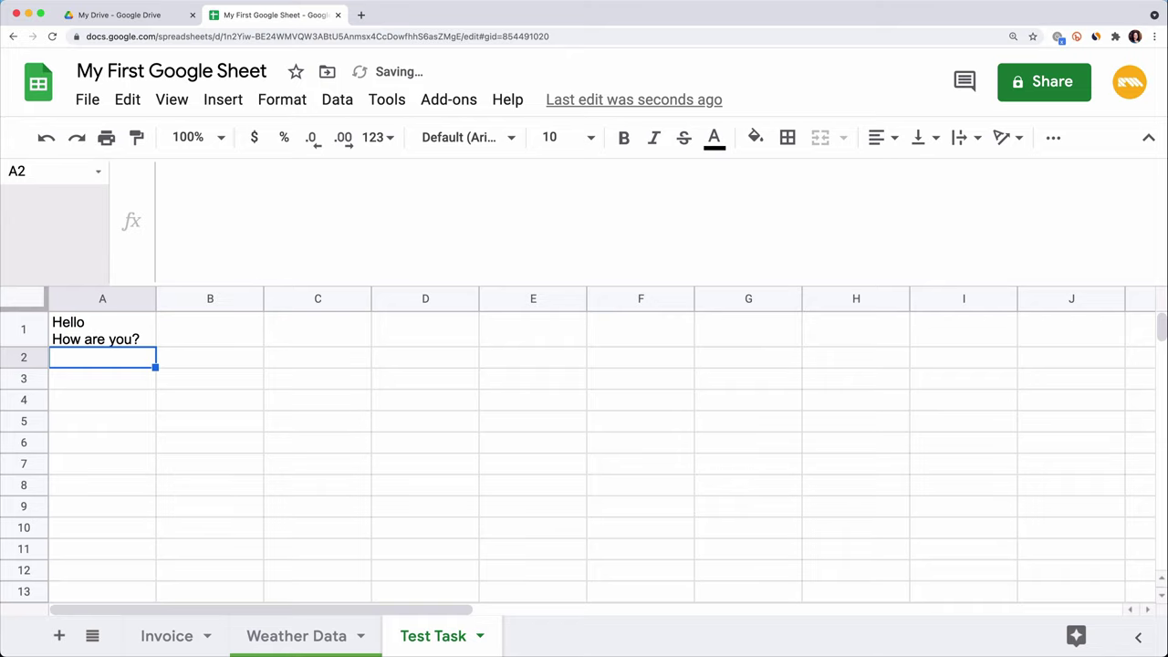
- Shrink the formula bar back to a single line and enter Weather in cell B1
left_click(103, 329)
left_click(210, 330)
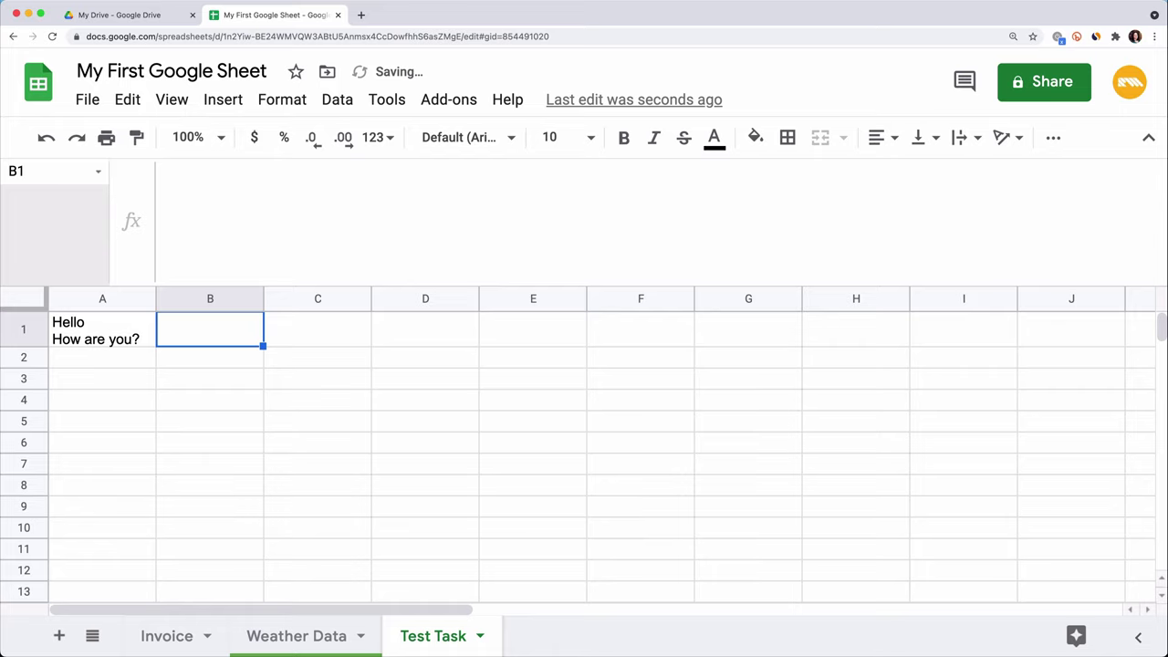
left_click_drag(287, 285, 296, 190)
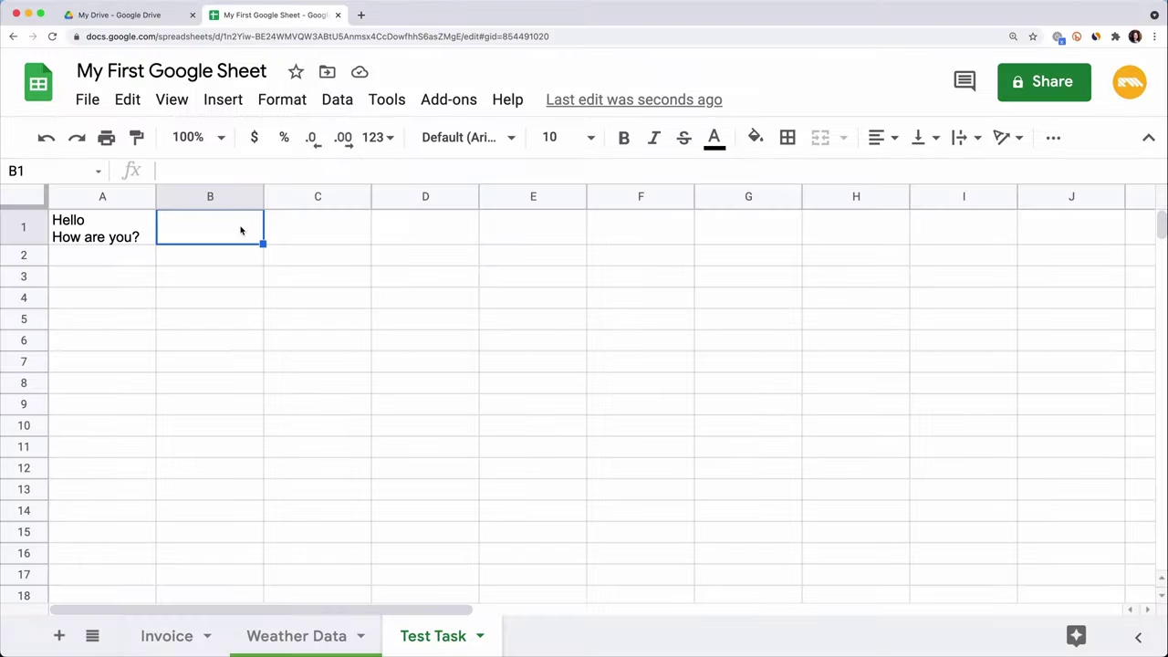
type("Weather")
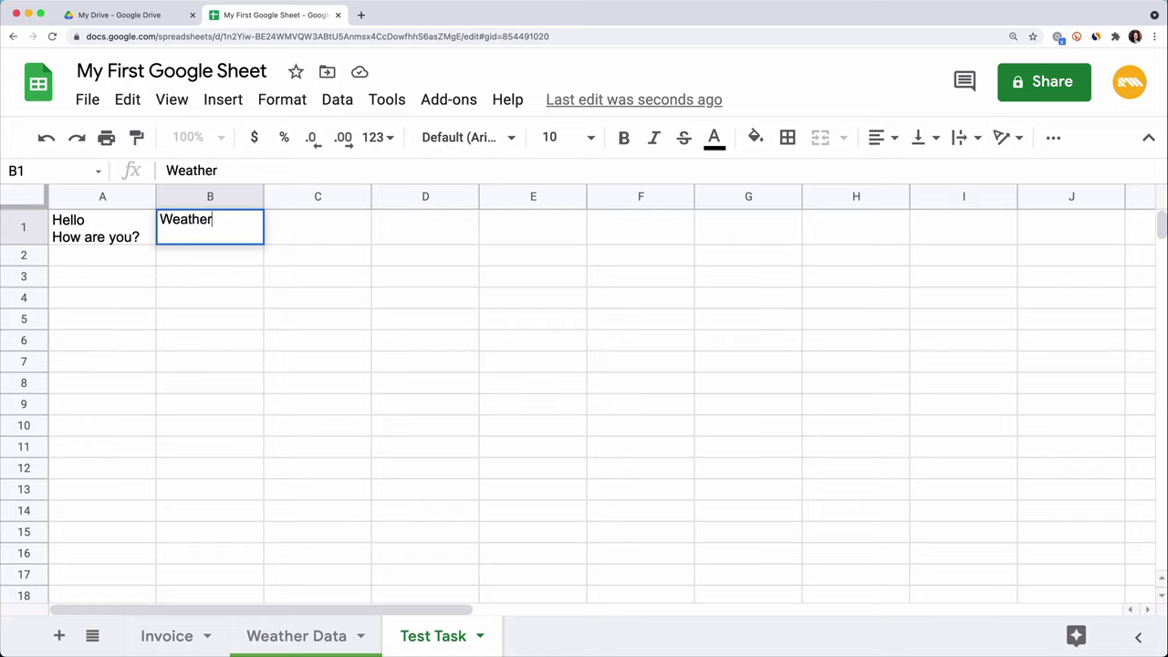
key("Return")
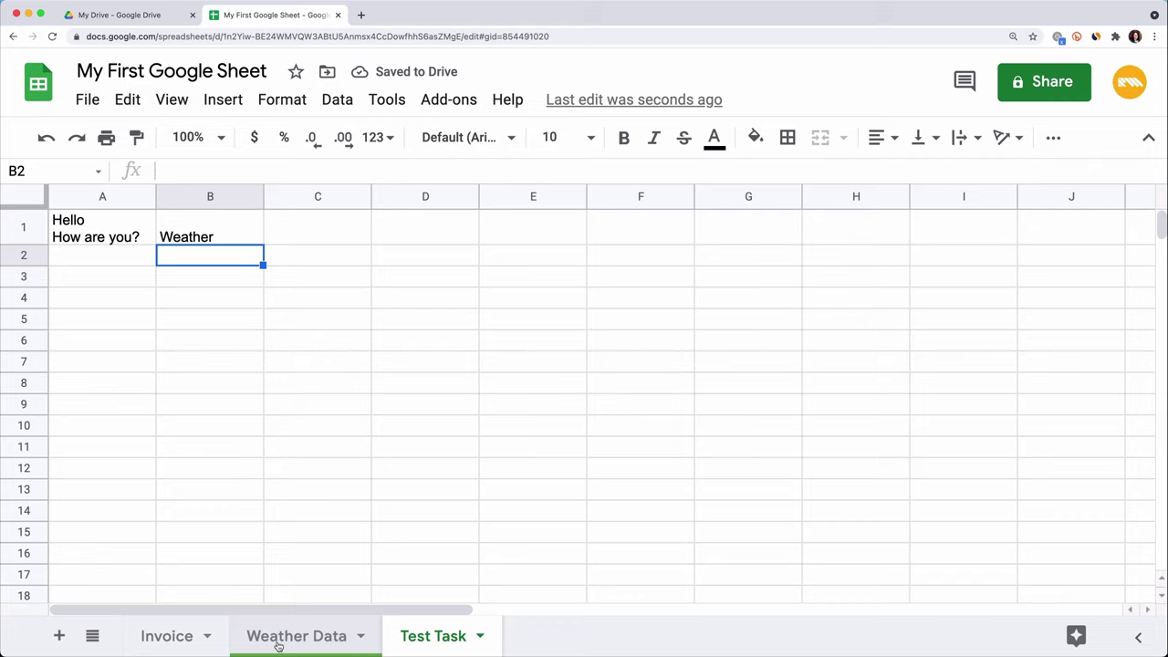
- Link the text Weather in cell B1 to the Weather Data sheet of this spreadsheet
left_click(235, 231)
right_click(234, 231)
mouse_move(236, 231)
scroll(356, 456, "down", 3)
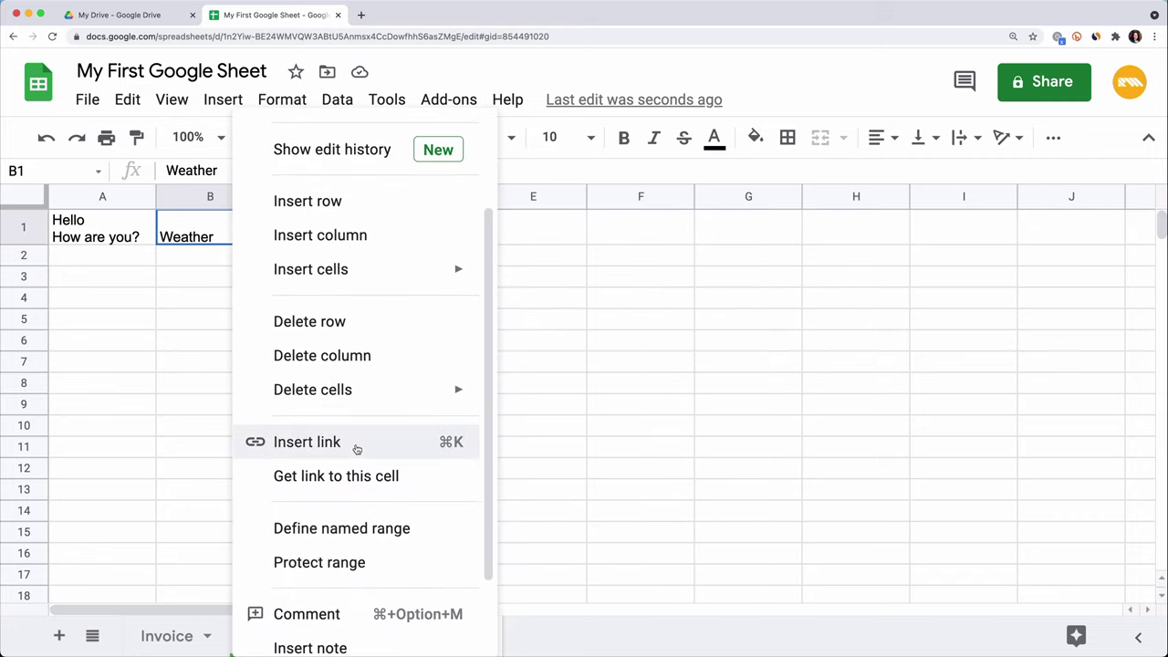
left_click(355, 447)
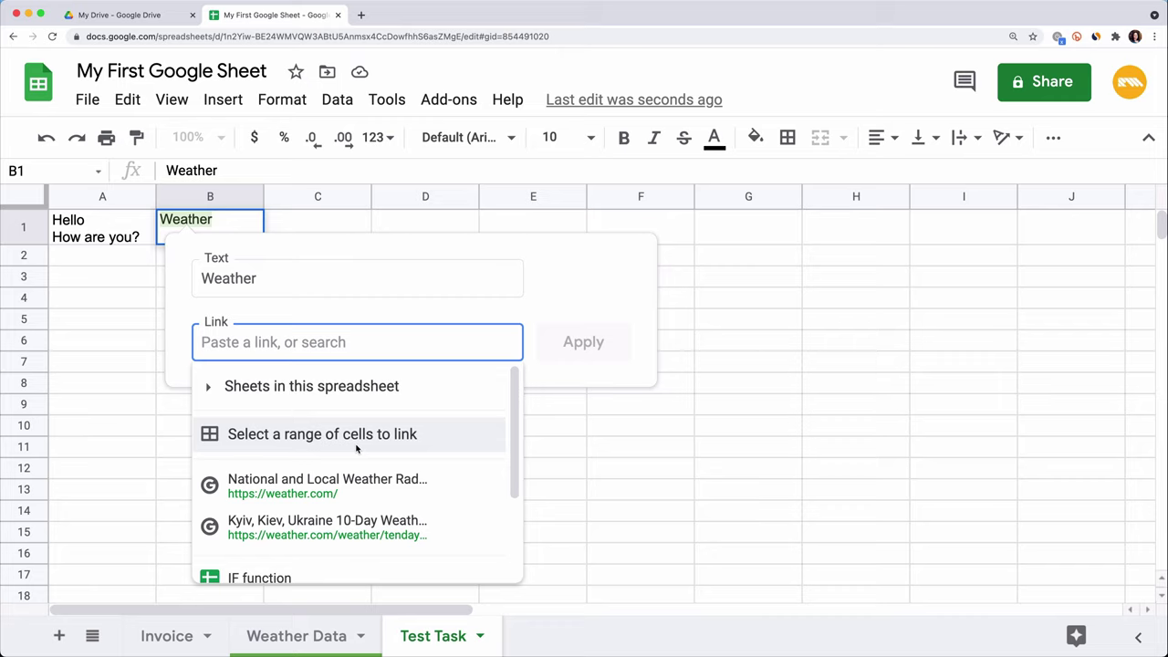
scroll(356, 447, "down", 1)
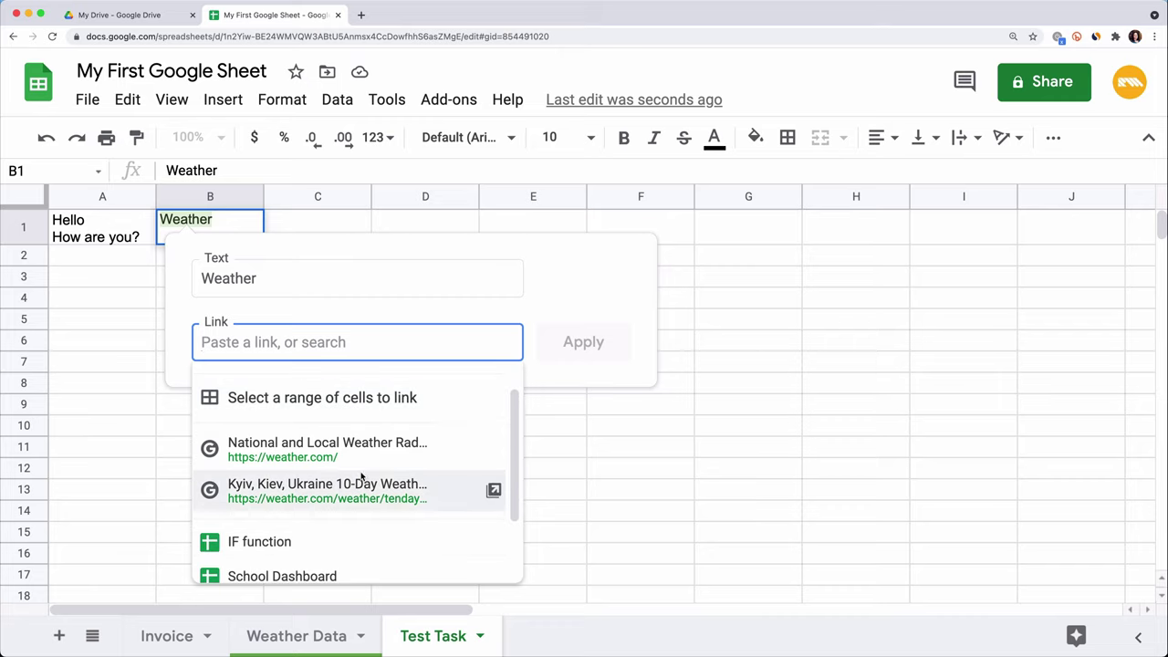
scroll(365, 456, "up", 1)
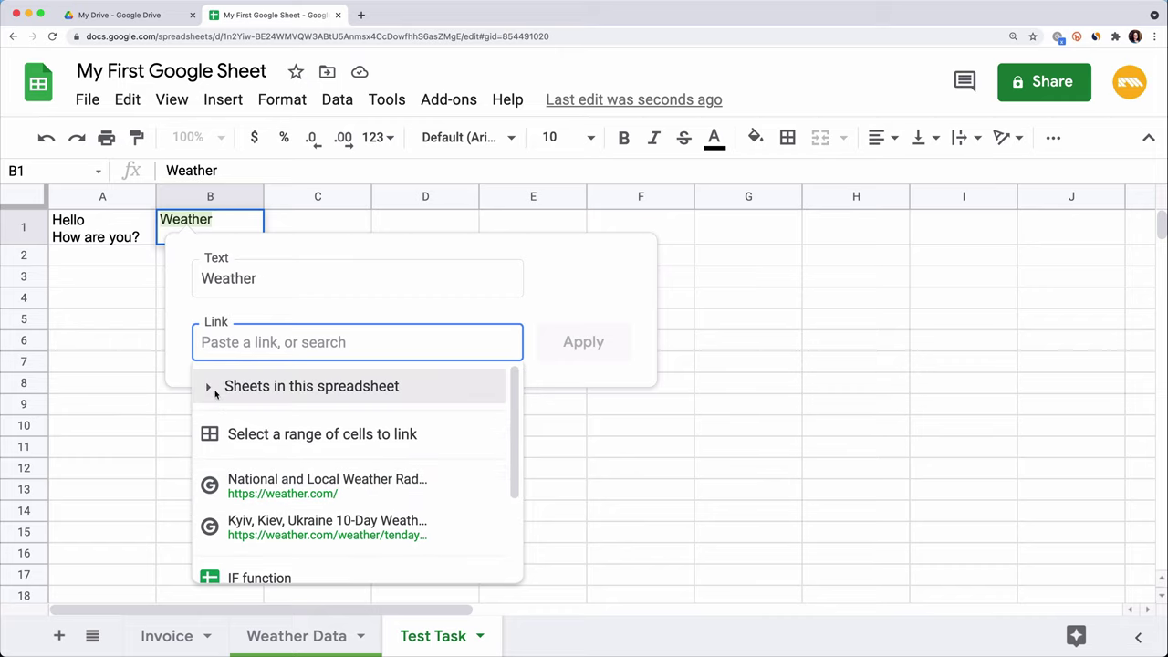
left_click(301, 386)
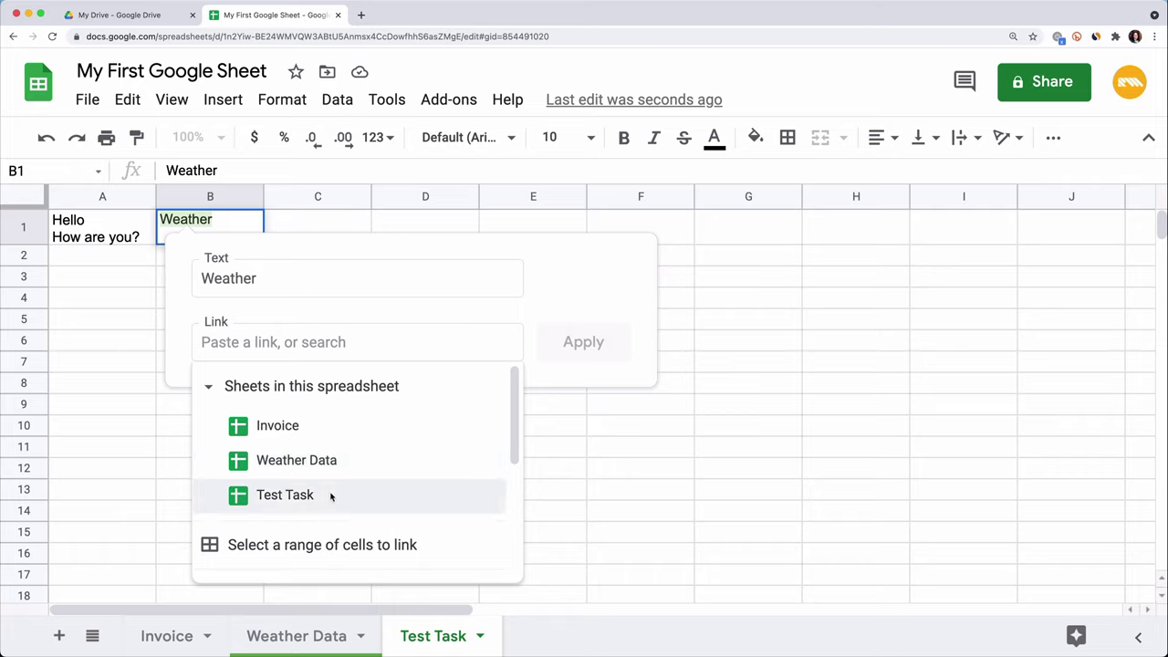
scroll(333, 497, "down", 1)
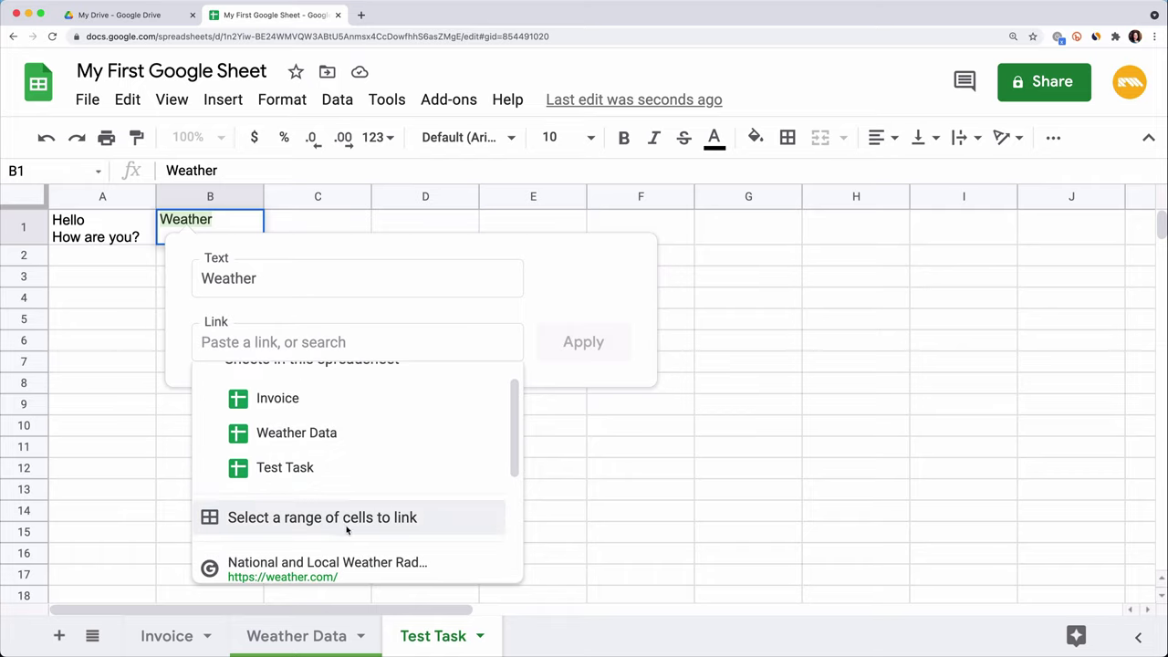
left_click(358, 432)
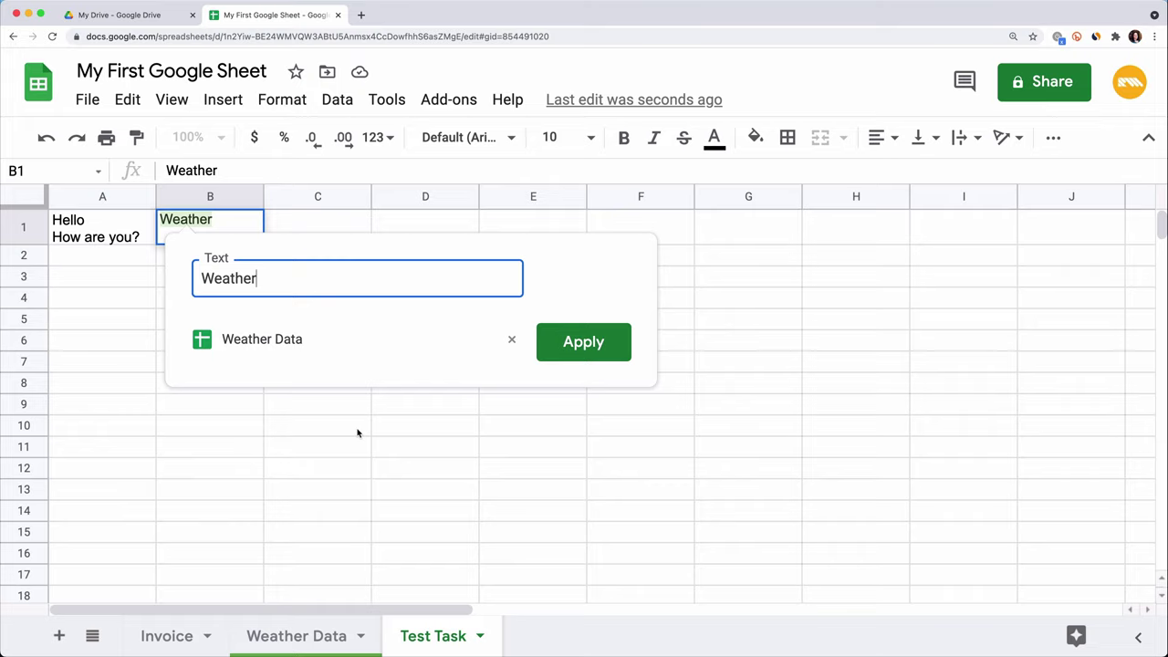
left_click(571, 353)
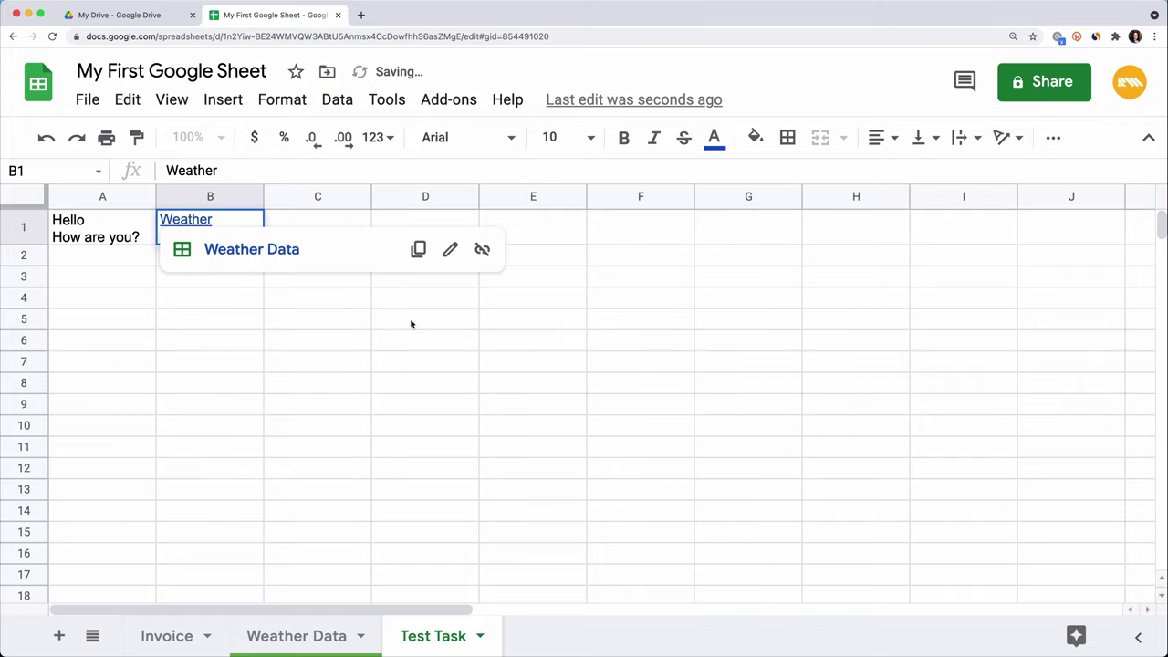
key("Return")
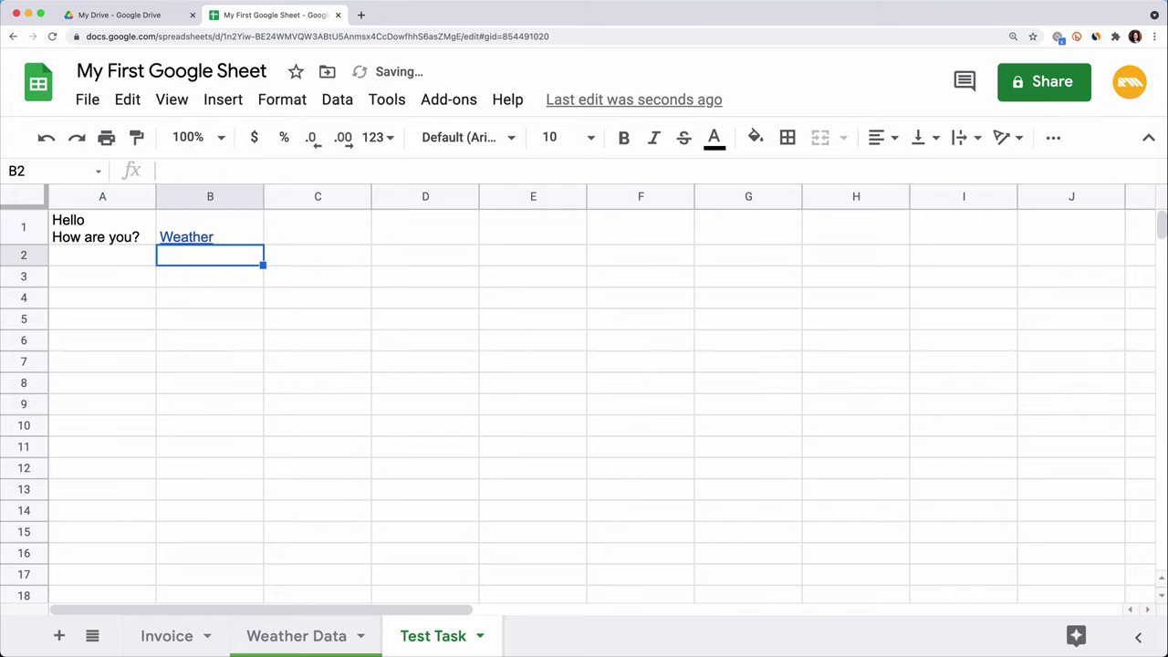
- Follow the link in cell B1 to the Weather Data sheet and return to the Test Task sheet
left_click(296, 241)
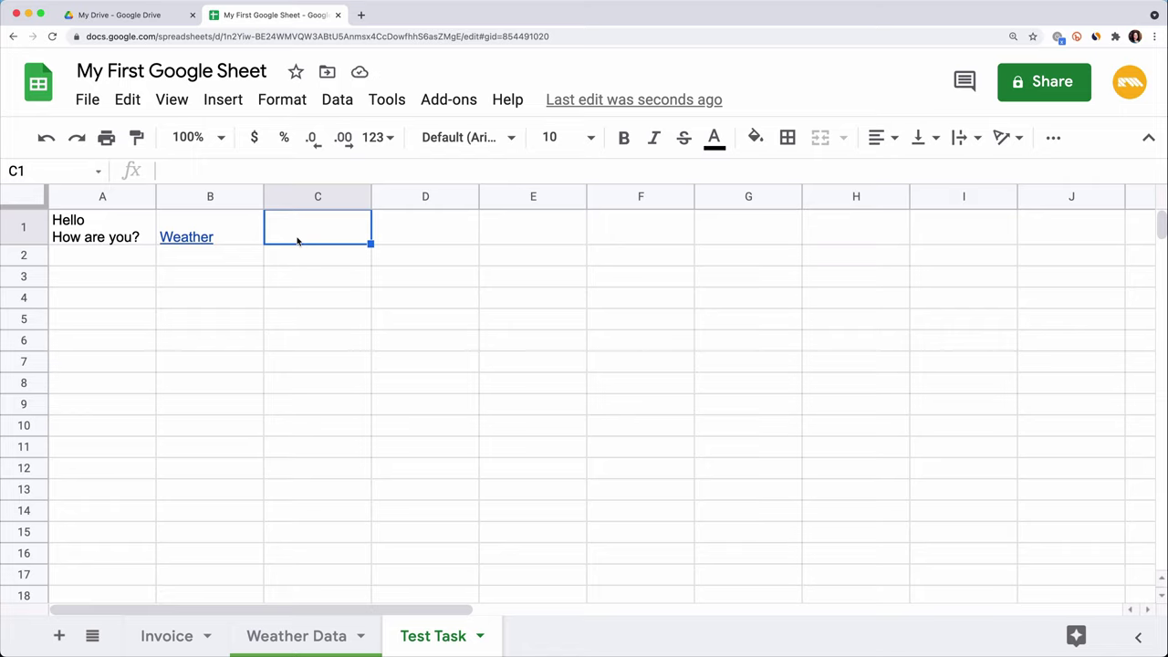
left_click(231, 243)
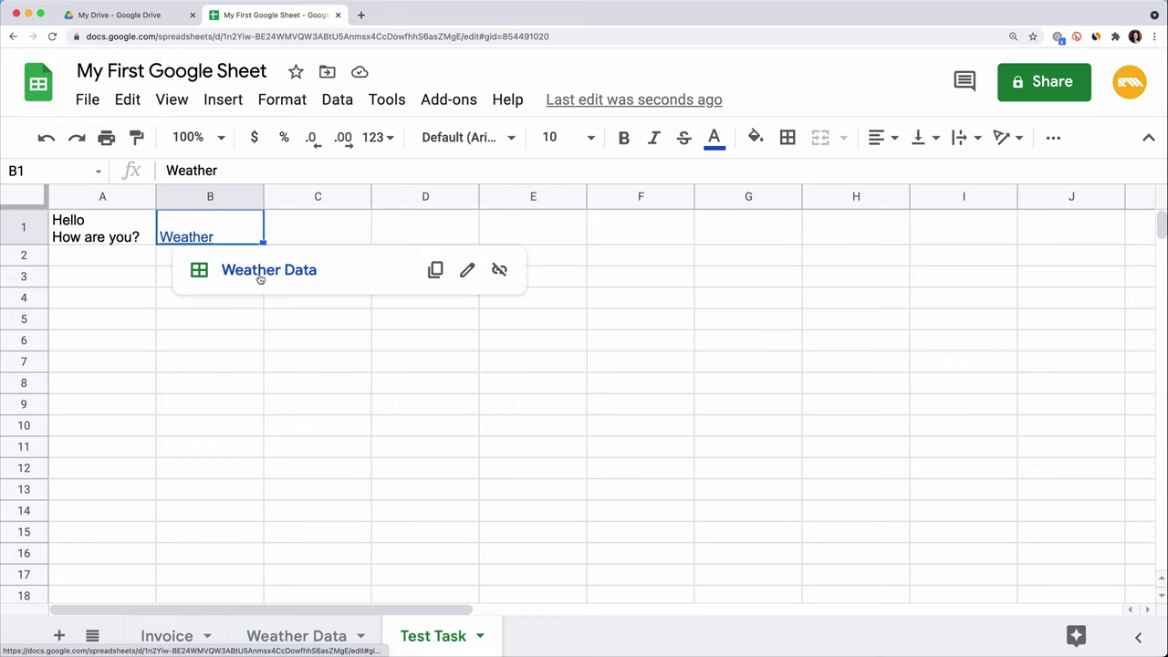
left_click(260, 272)
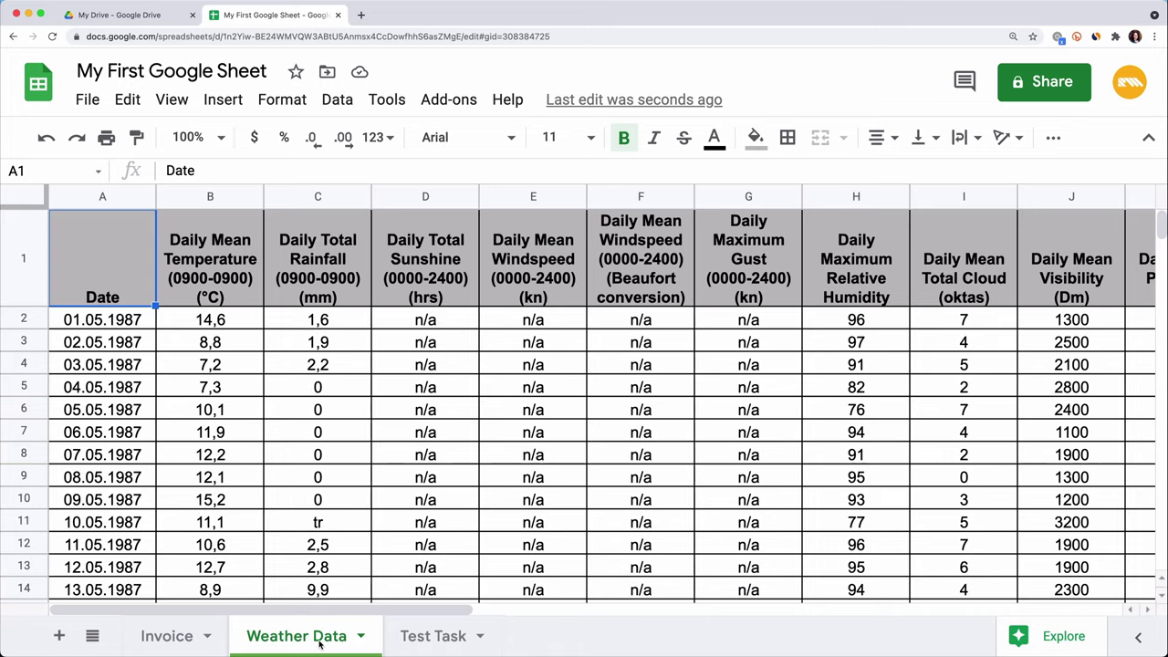
left_click(433, 636)
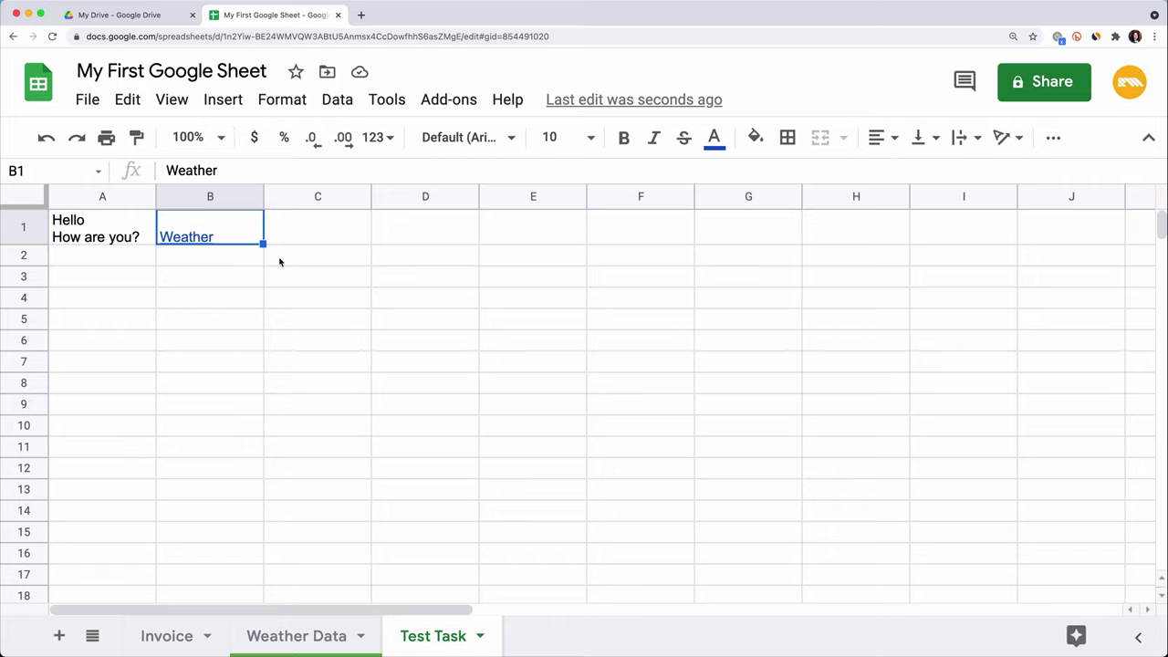
- Enter the text Google Maps, Google News in cell B2
left_click(242, 263)
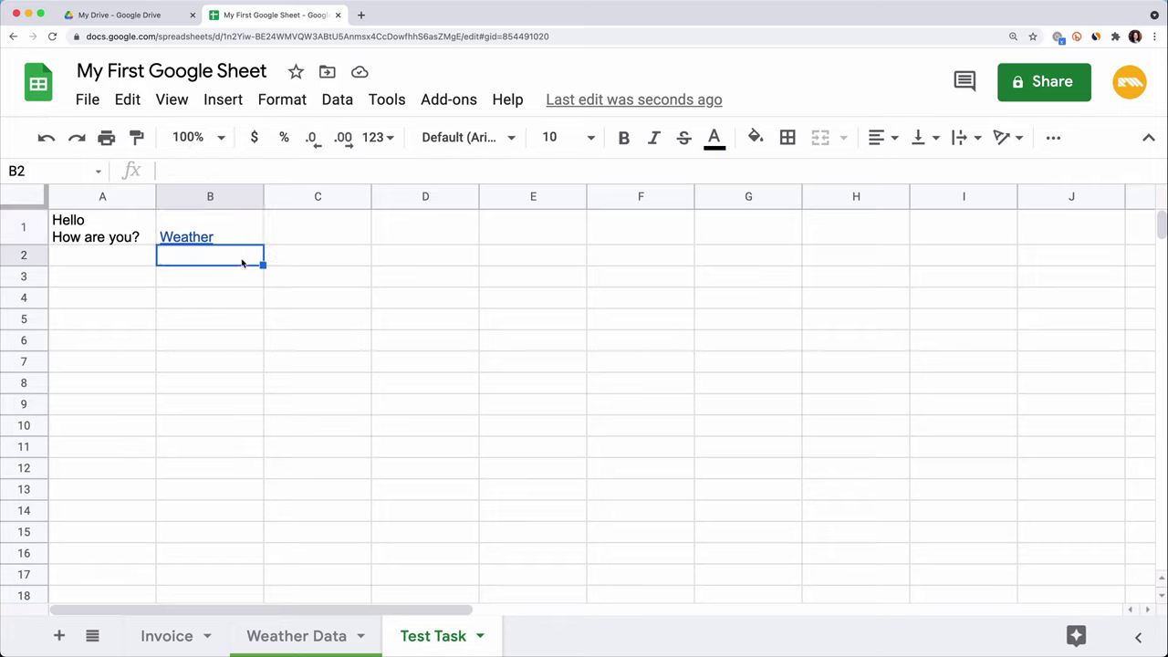
type("G")
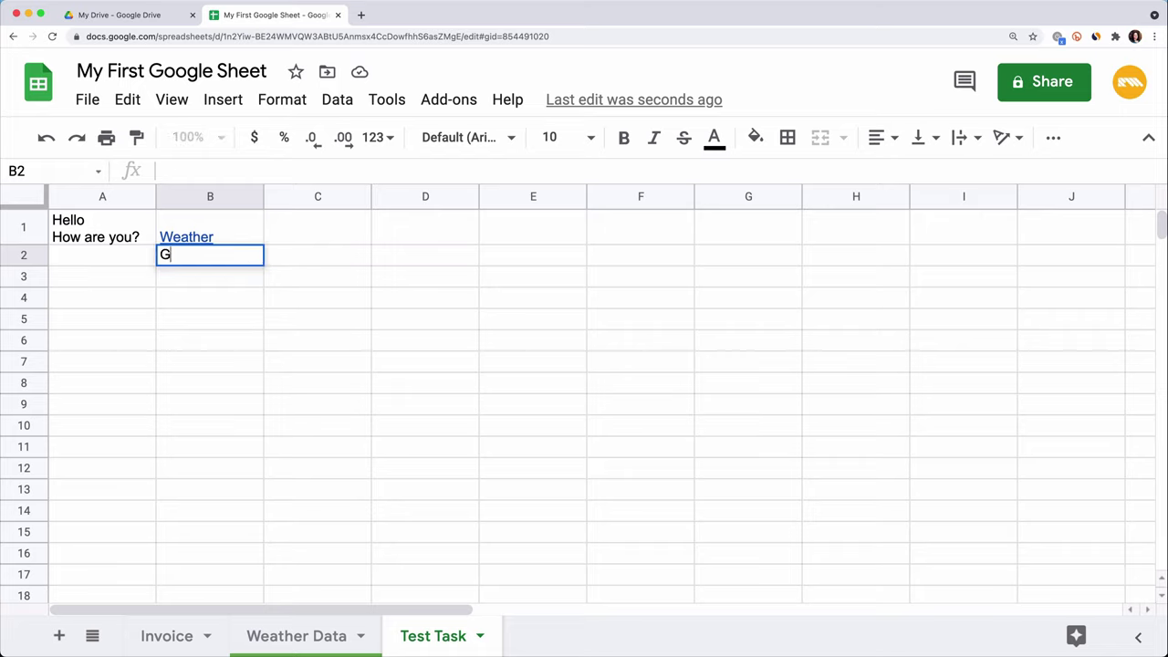
type("oogle Maps, ")
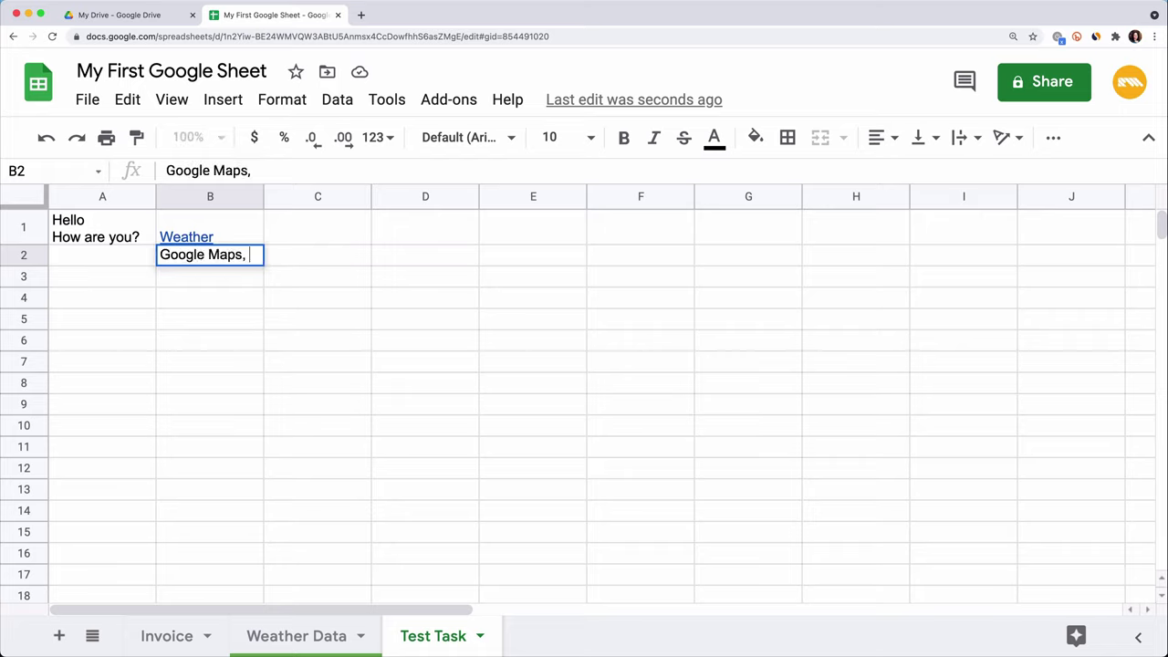
type("Google News")
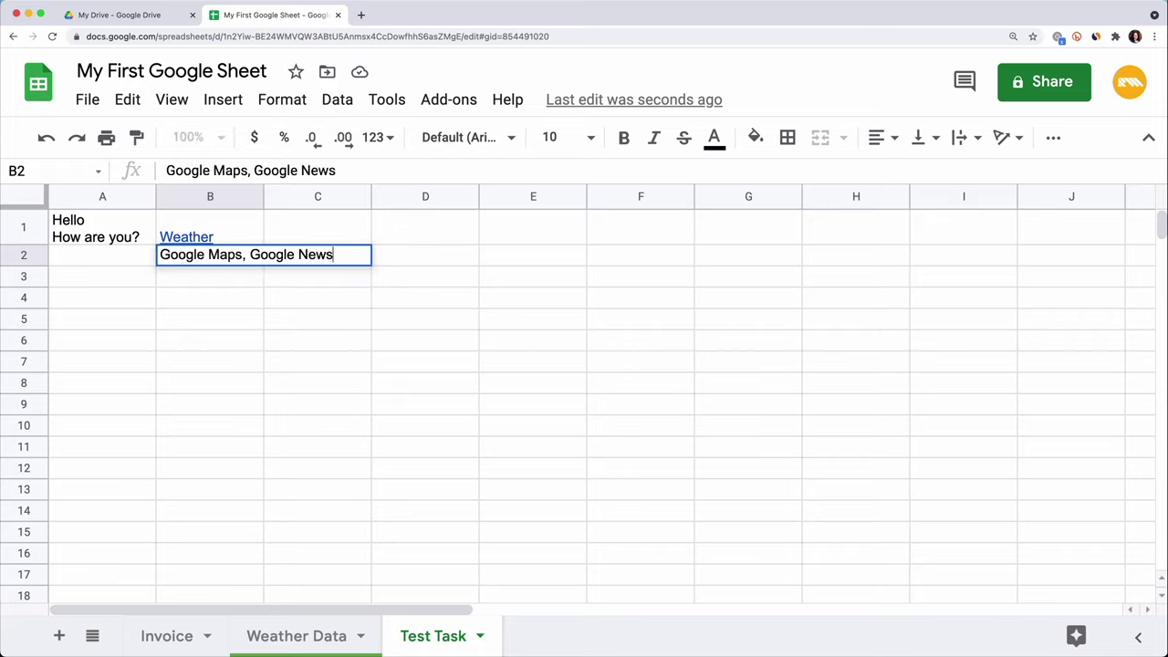
key("Return")
left_click(237, 265)
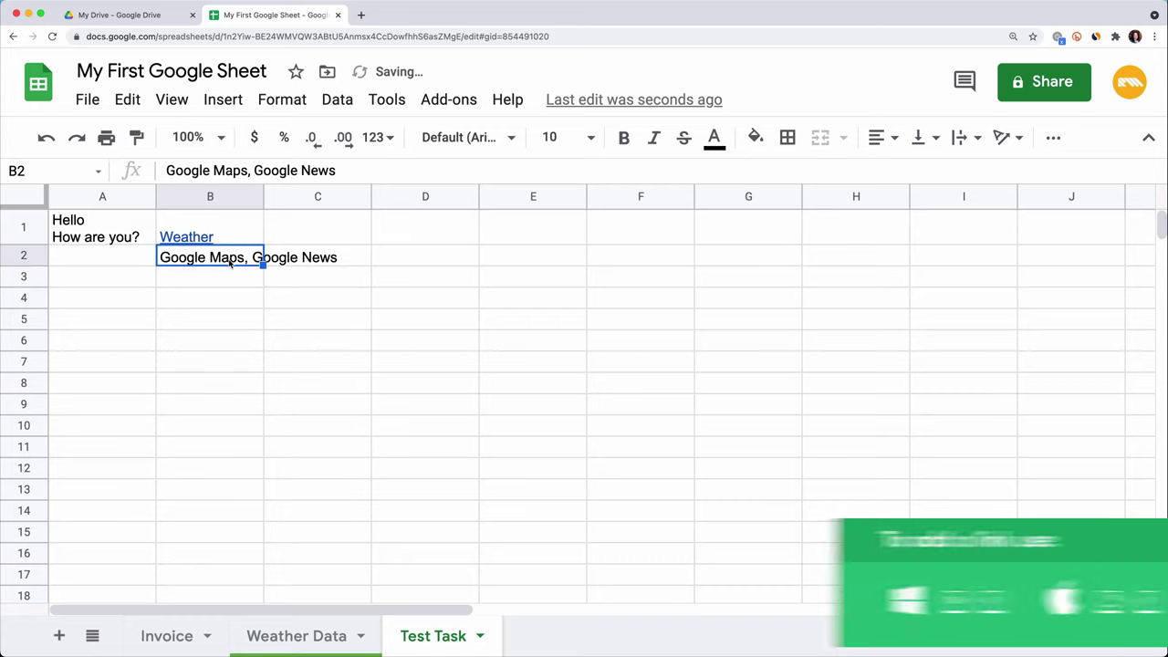
left_click_drag(243, 170, 167, 171)
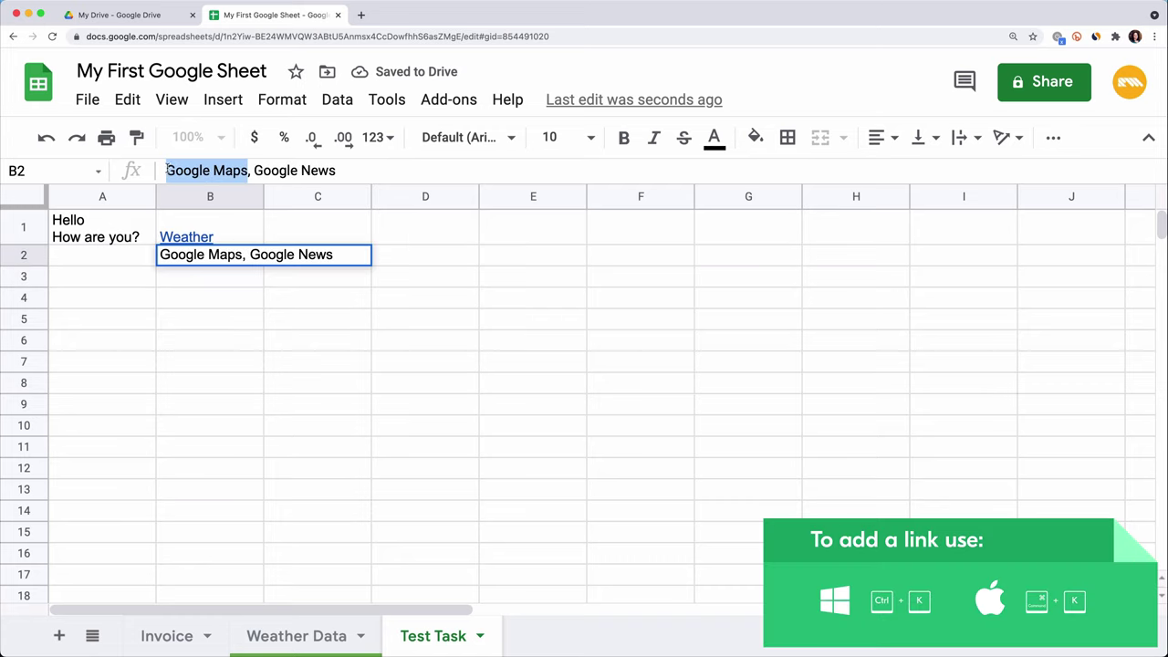
key("super+k")
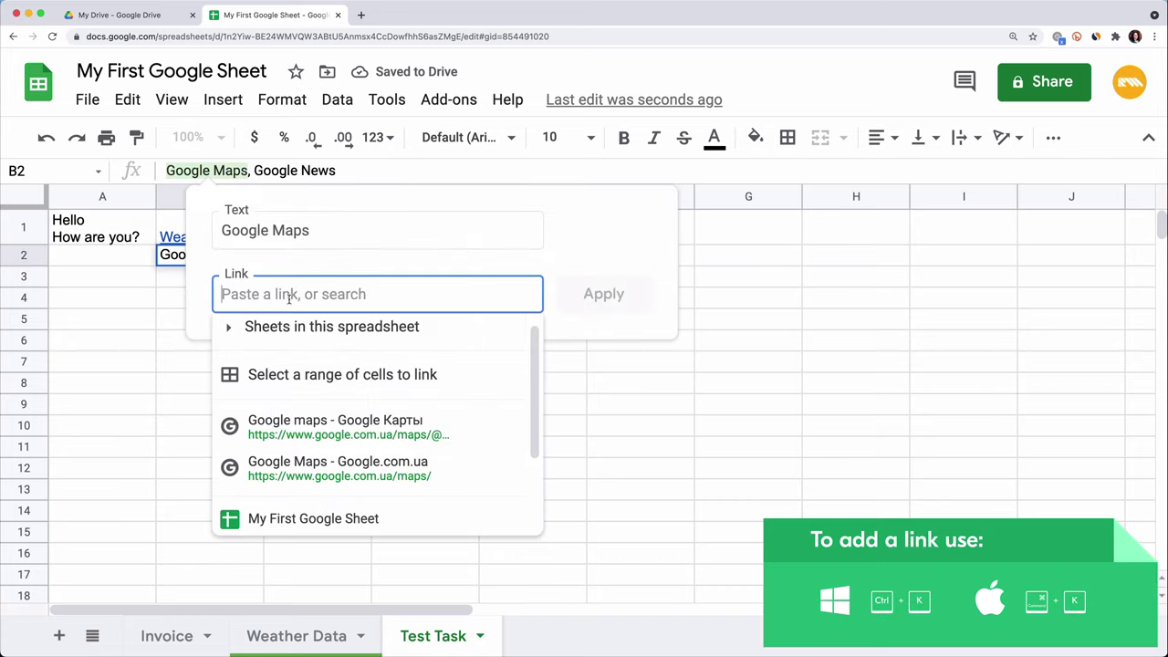
type("google")
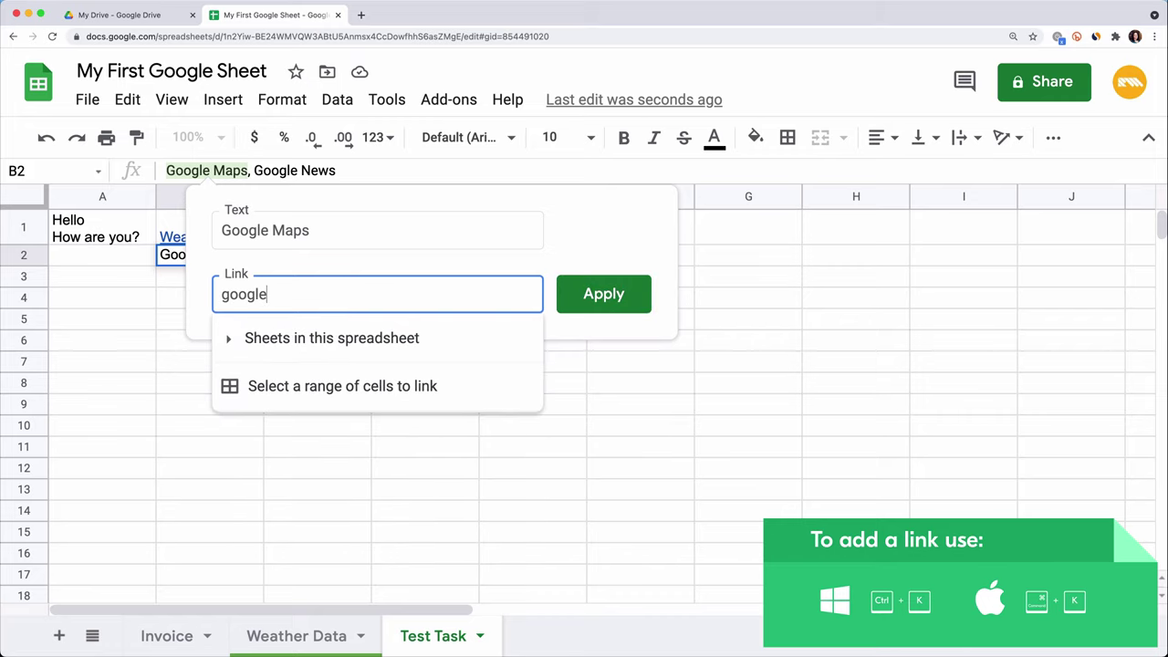
type(" maps")
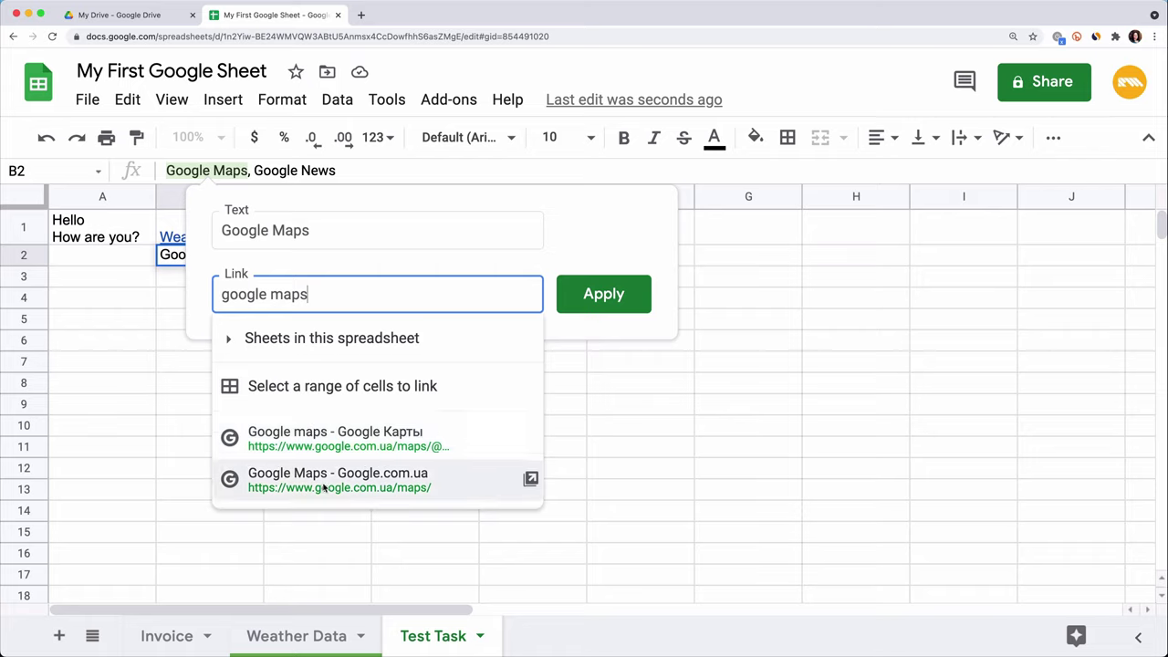
left_click(327, 488)
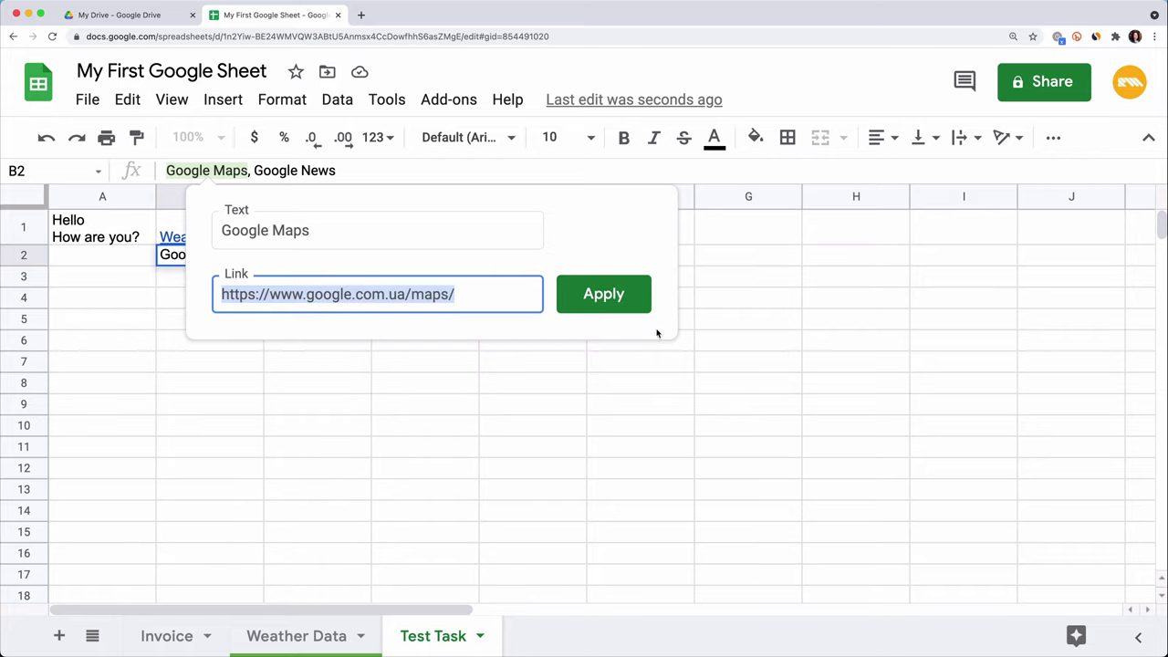
left_click(631, 305)
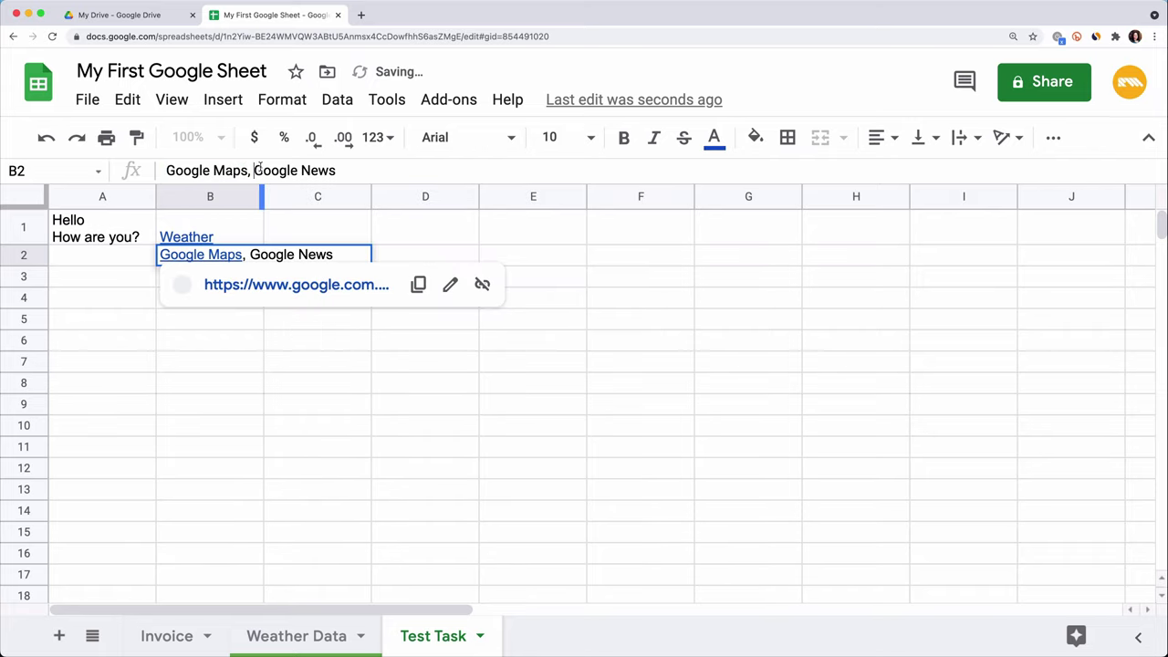
left_click_drag(253, 170, 340, 171)
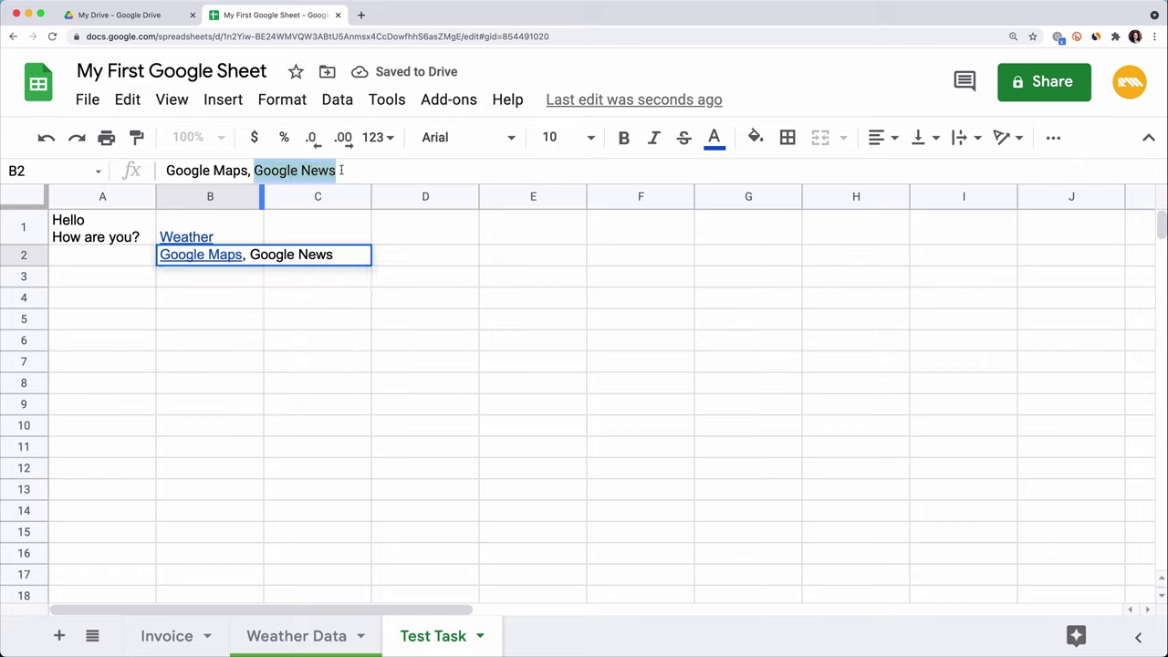
key("ctrl+k")
type("google news usa")
left_click(528, 443)
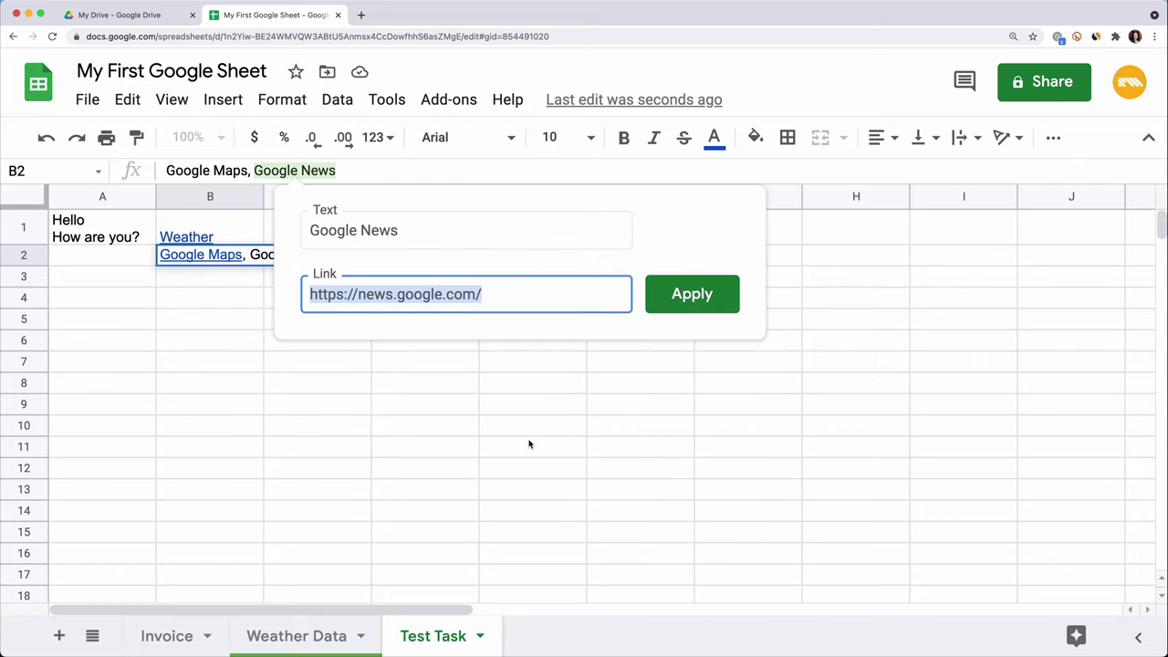
left_click(707, 292)
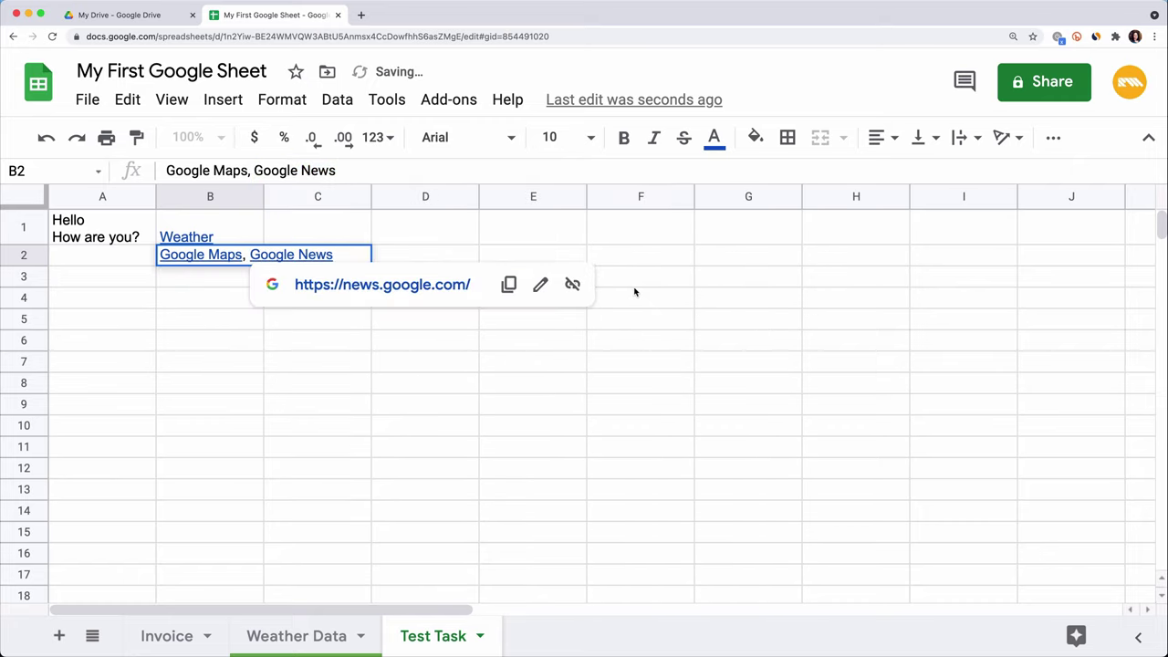
key("Return")
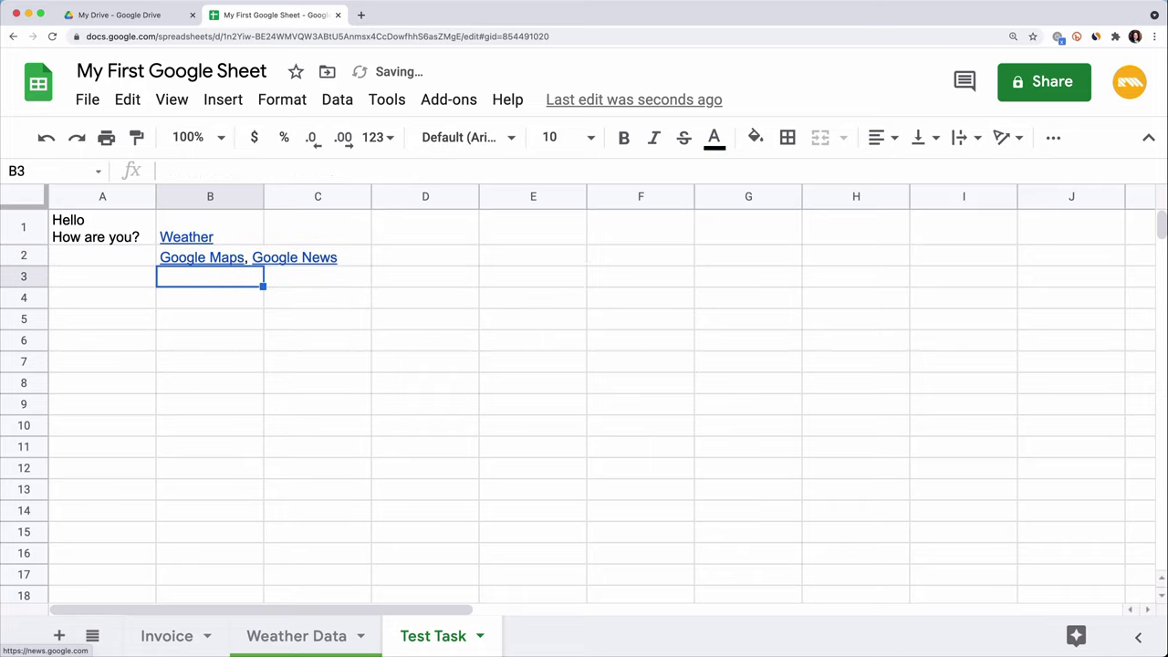
left_click(247, 259)
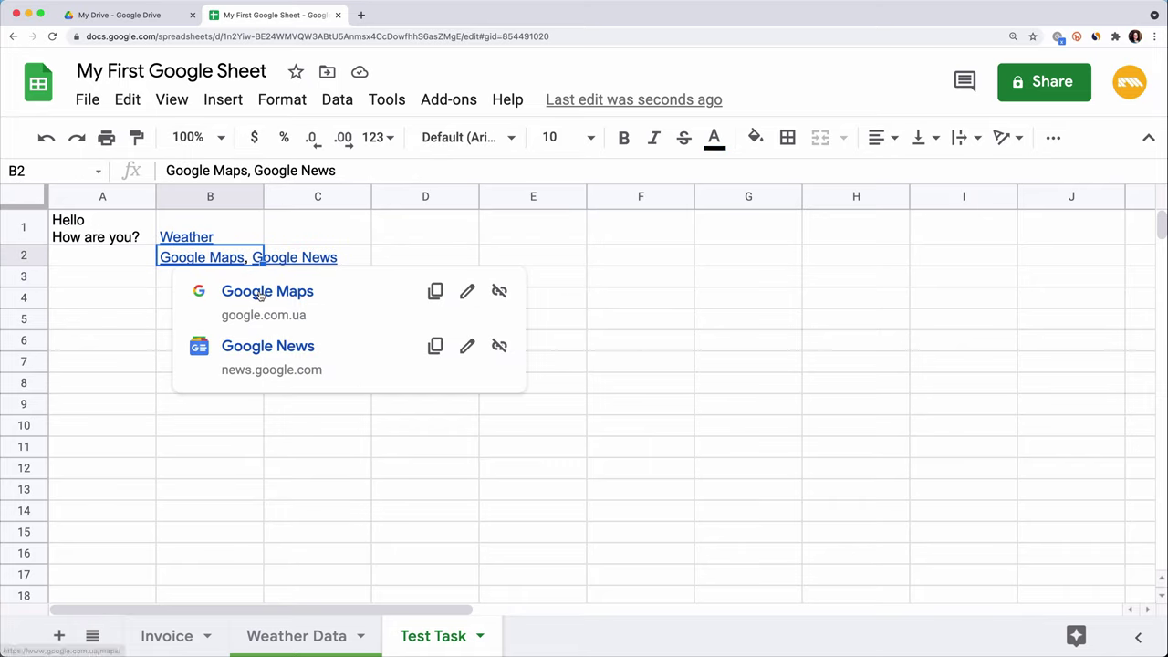
- Insert an in-cell image into C1, using the blue-eyed kitten photo found through a Google image search for cat
left_click(315, 227)
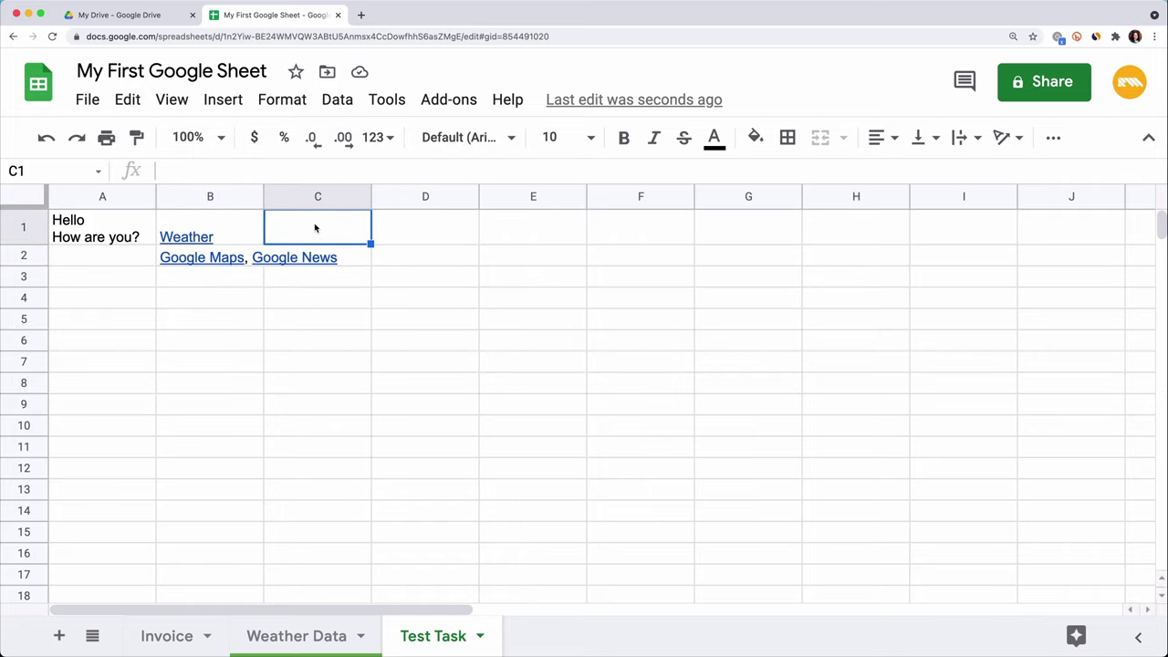
left_click(234, 108)
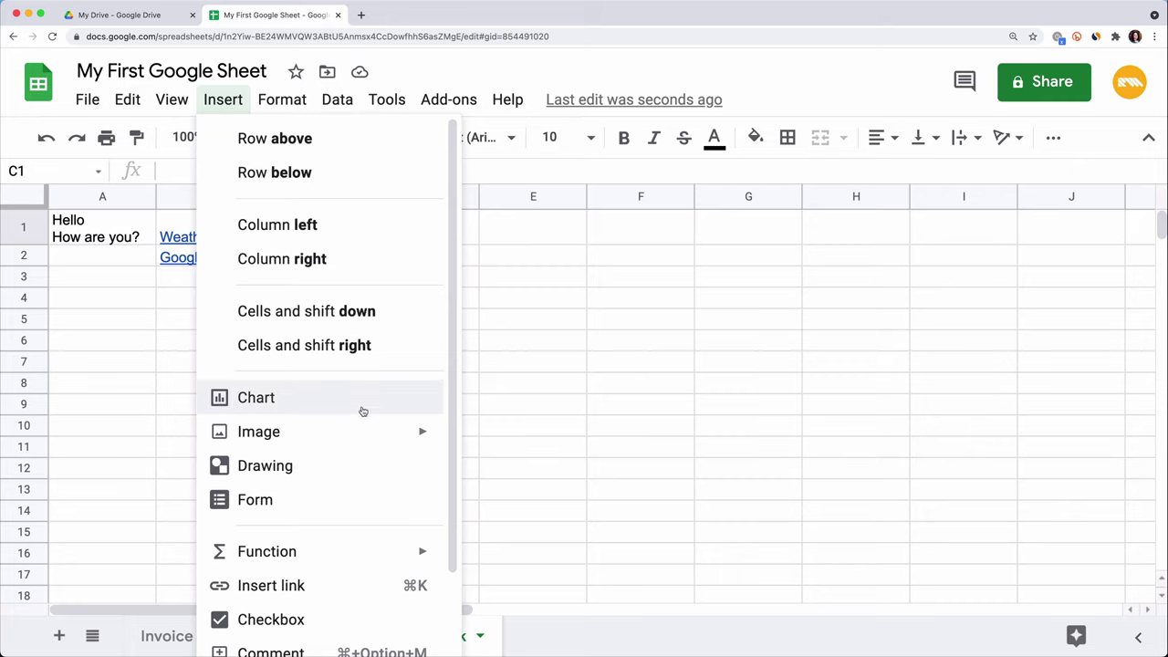
mouse_move(366, 437)
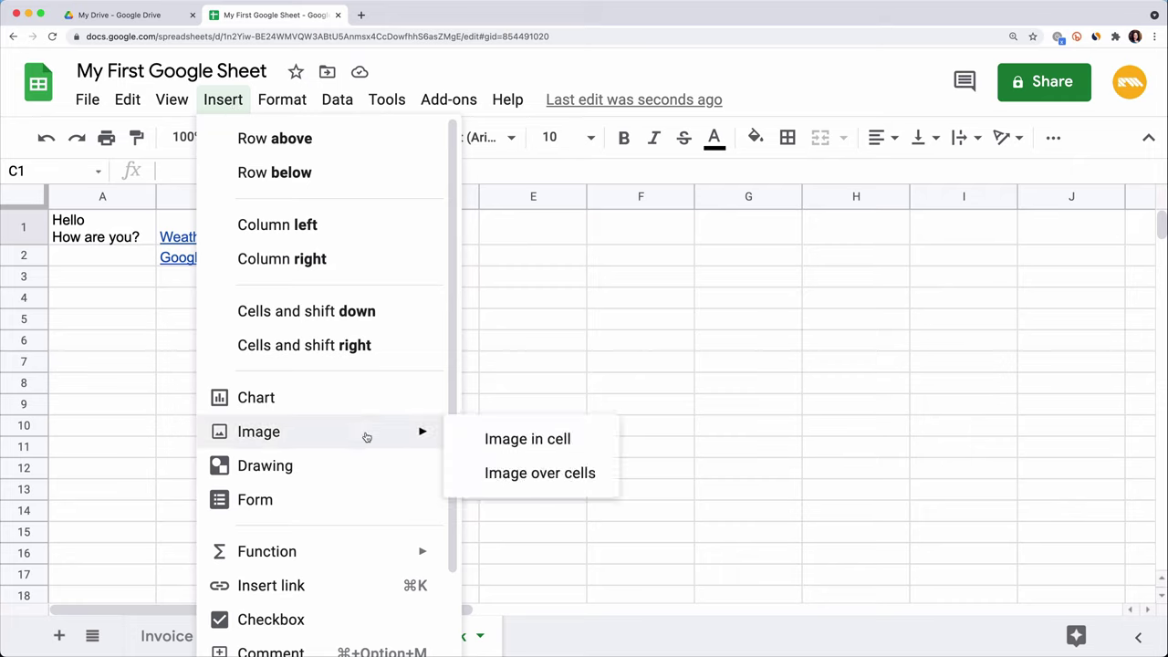
left_click(495, 443)
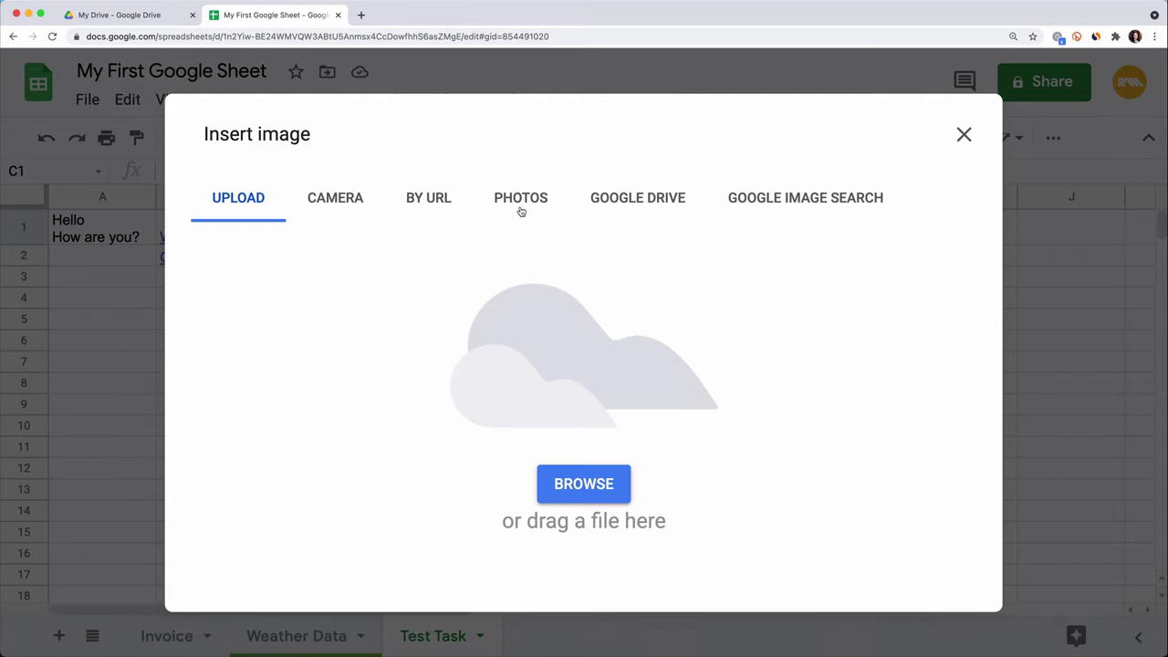
left_click(797, 197)
type("c")
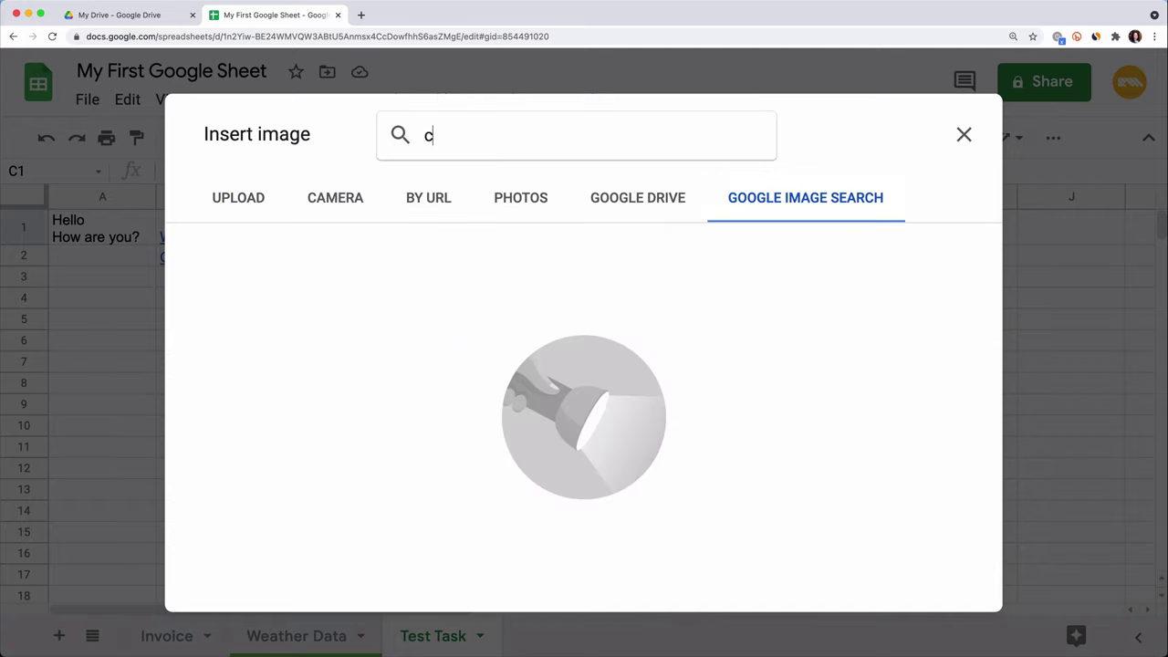
type("at")
key("Return")
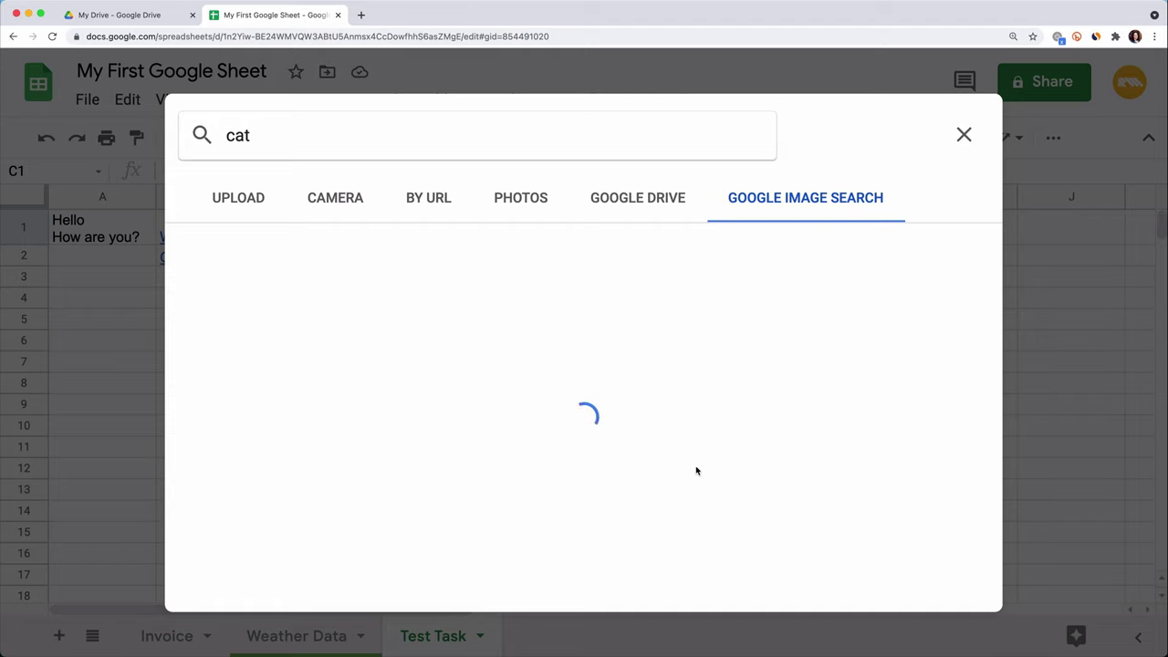
scroll(680, 472, "down", 6)
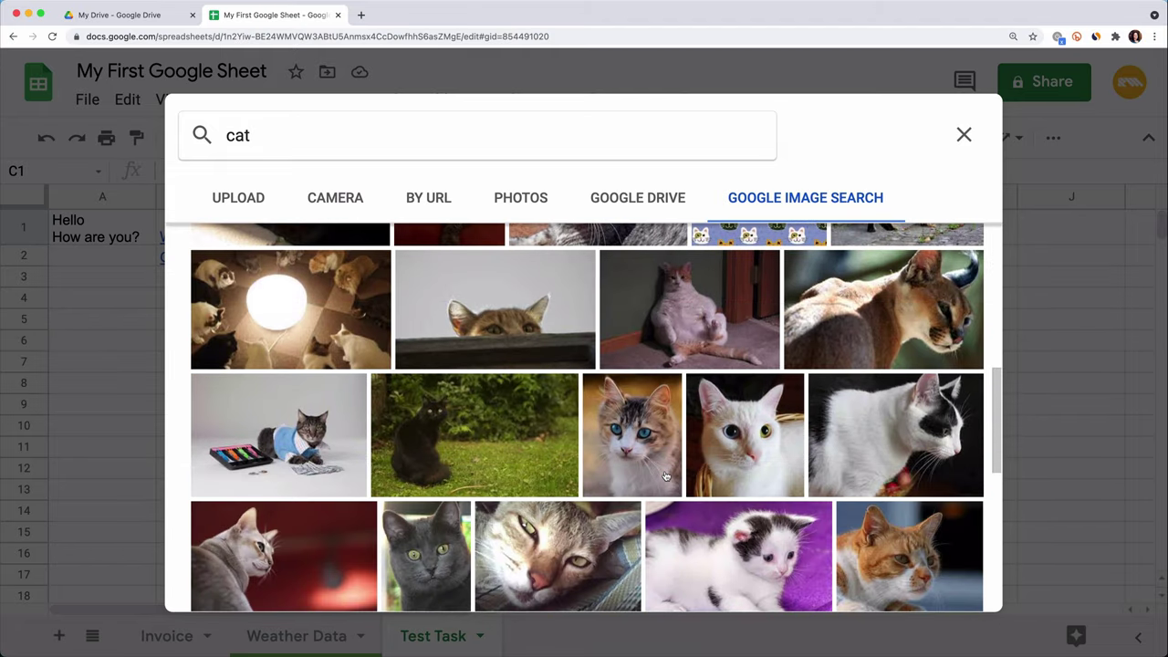
left_click(666, 476)
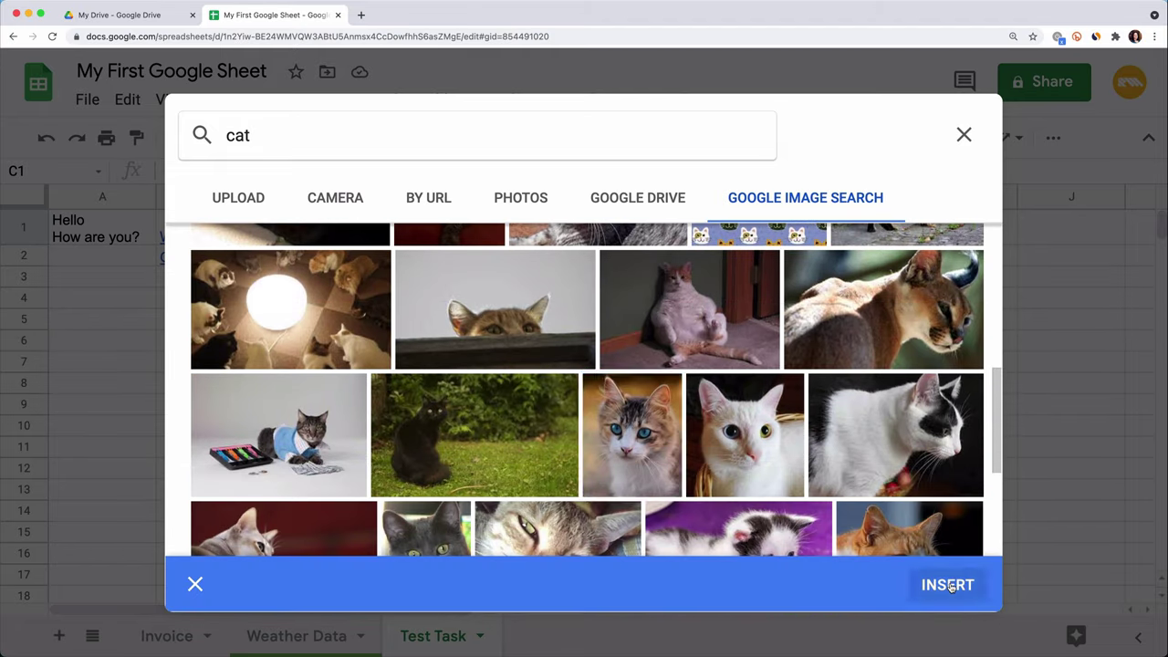
left_click(949, 585)
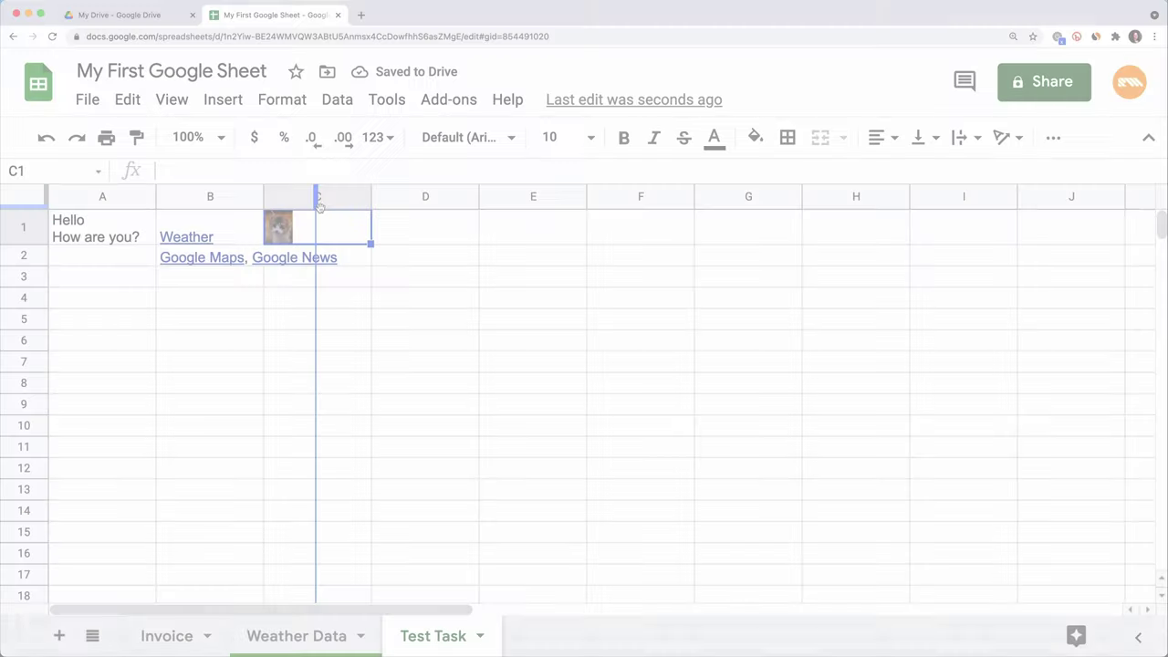
- Narrow column C and increase the height of row 1 so the cat image fills cell C1
left_click_drag(319, 205, 344, 209)
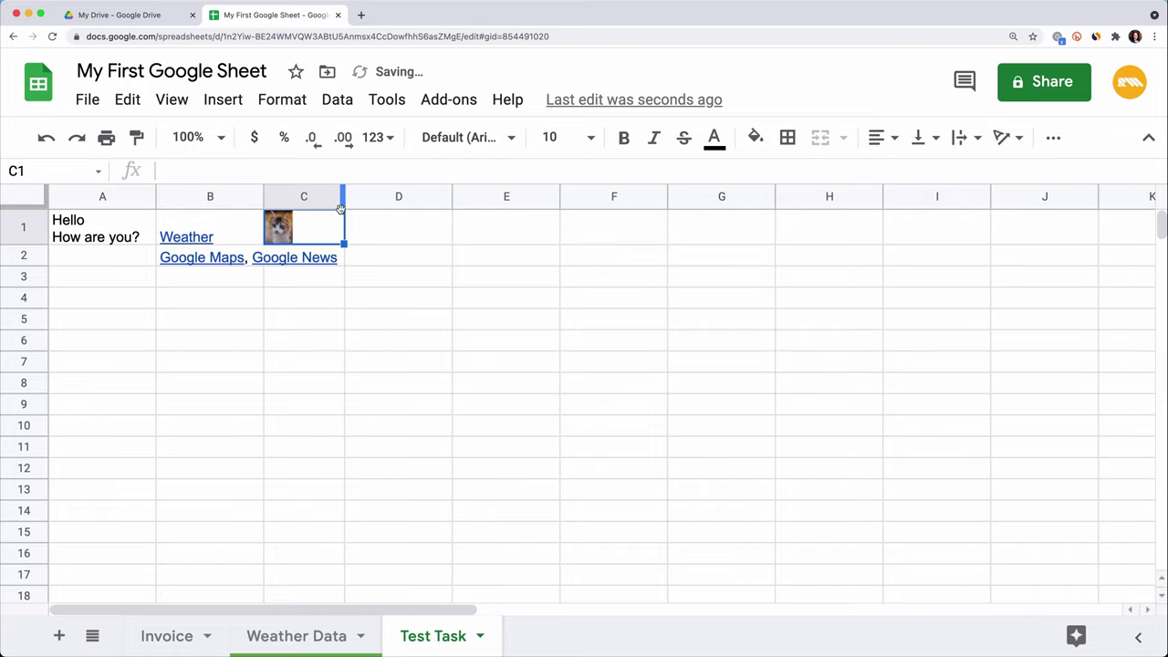
left_click_drag(35, 242, 33, 310)
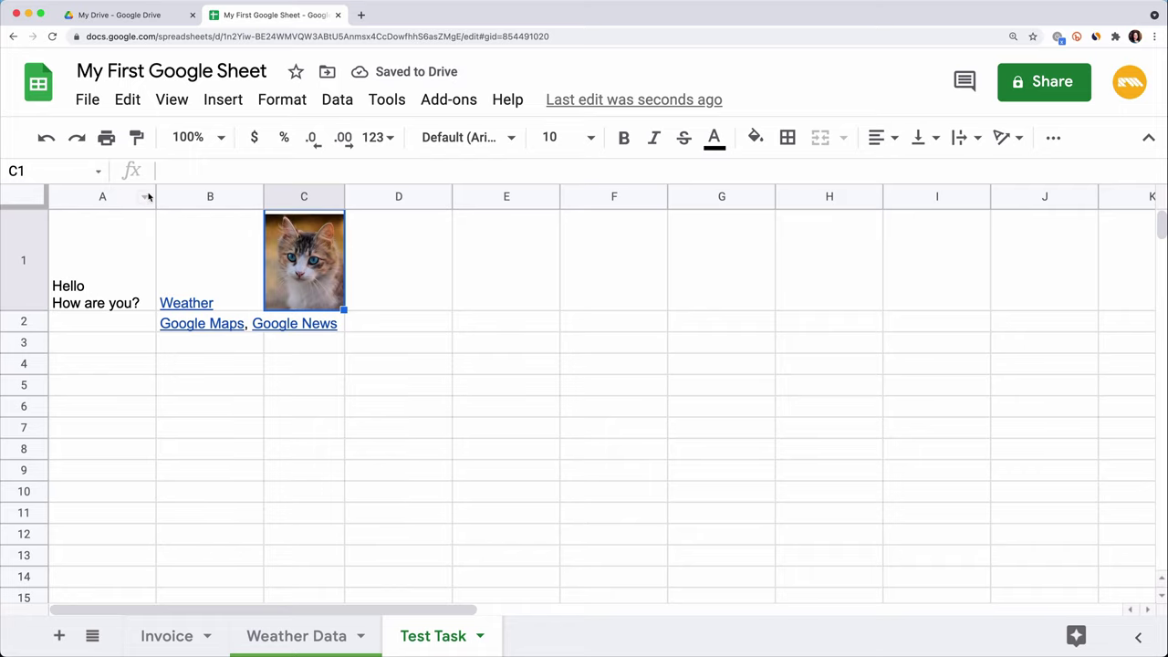
- Auto-fit the width of column B to its content, followed by columns A through C together
double_click(263, 196)
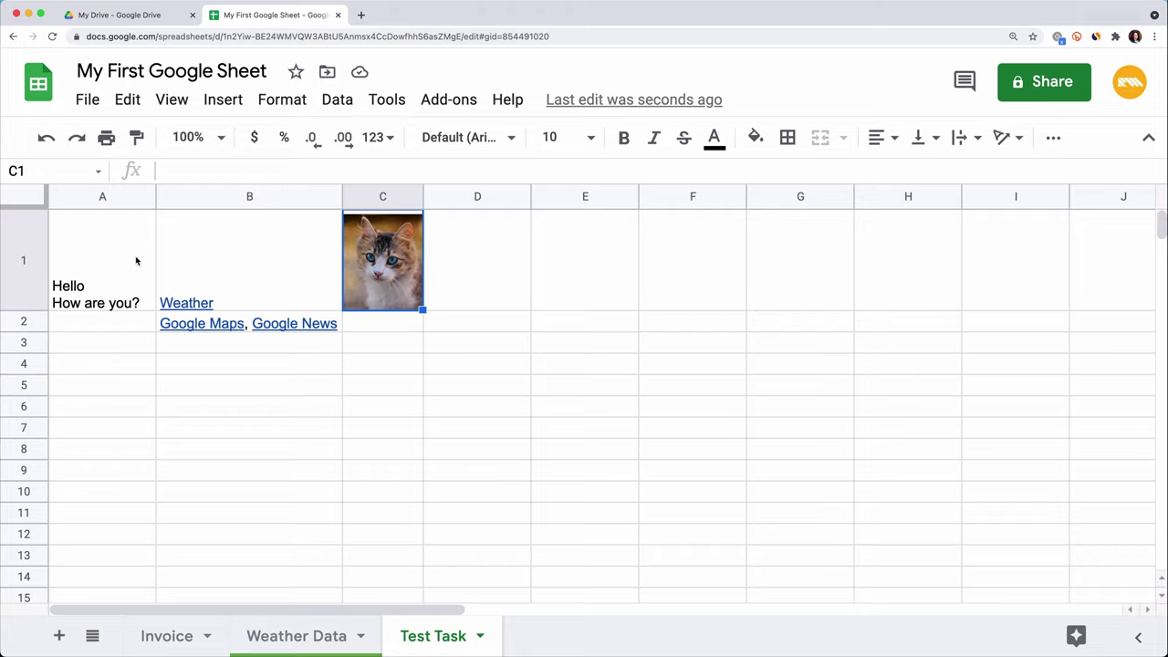
left_click(101, 197)
left_click_drag(101, 197, 374, 199)
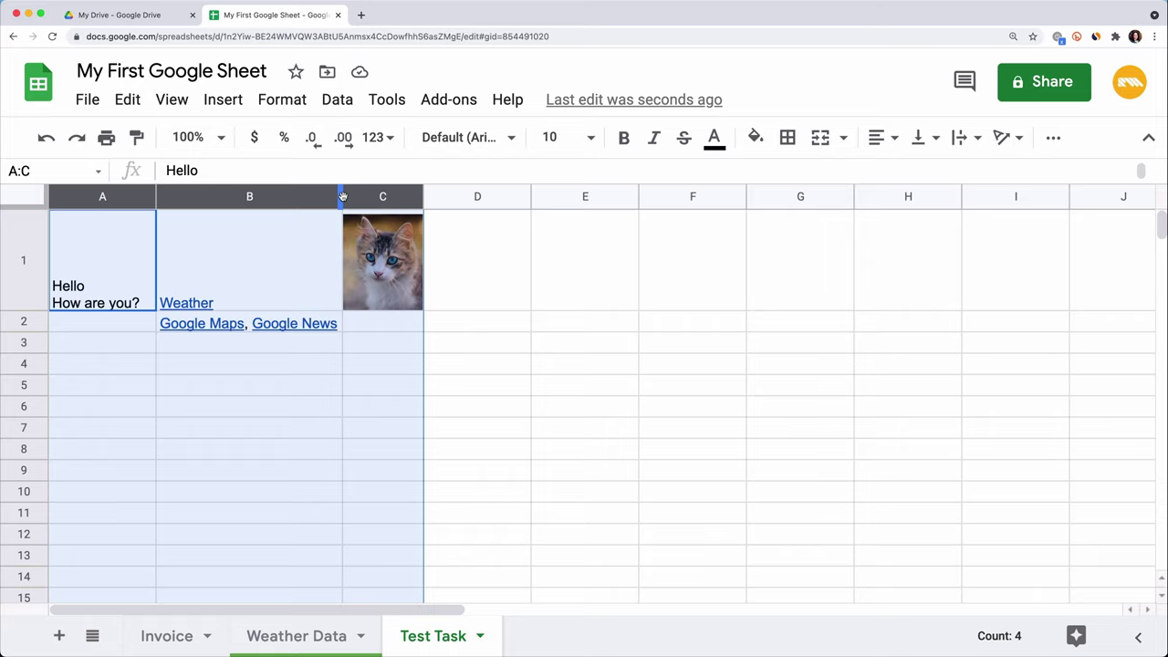
double_click(341, 195)
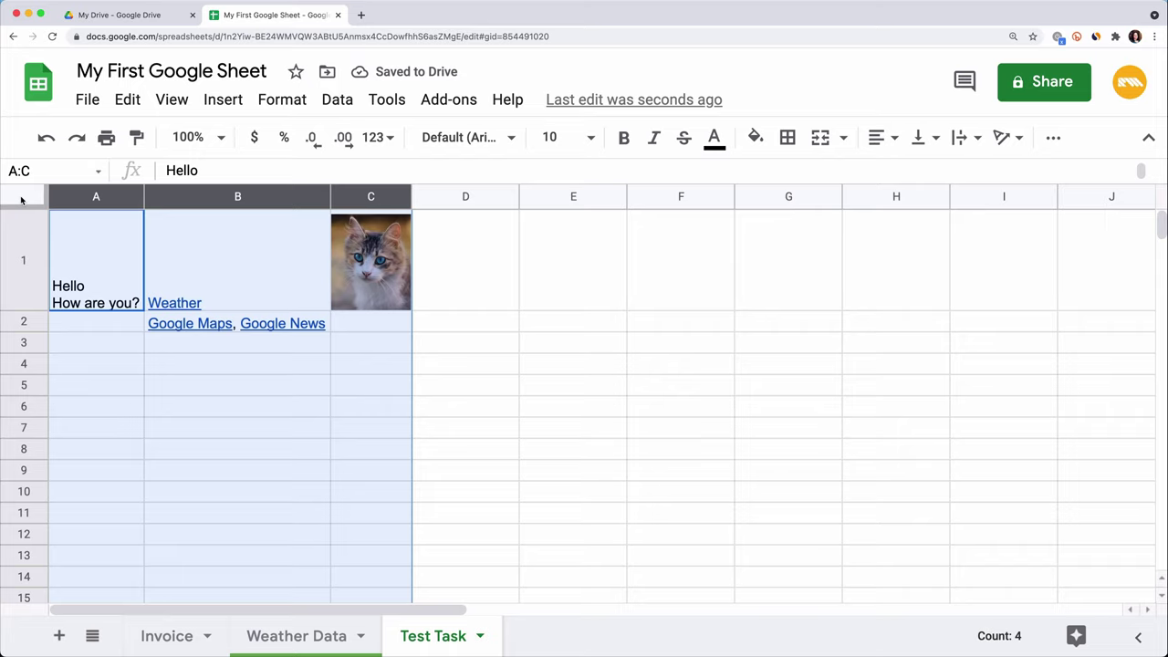
- Widen all columns of the sheet to one equal width and select columns B, C and D one at a time
left_click(21, 199)
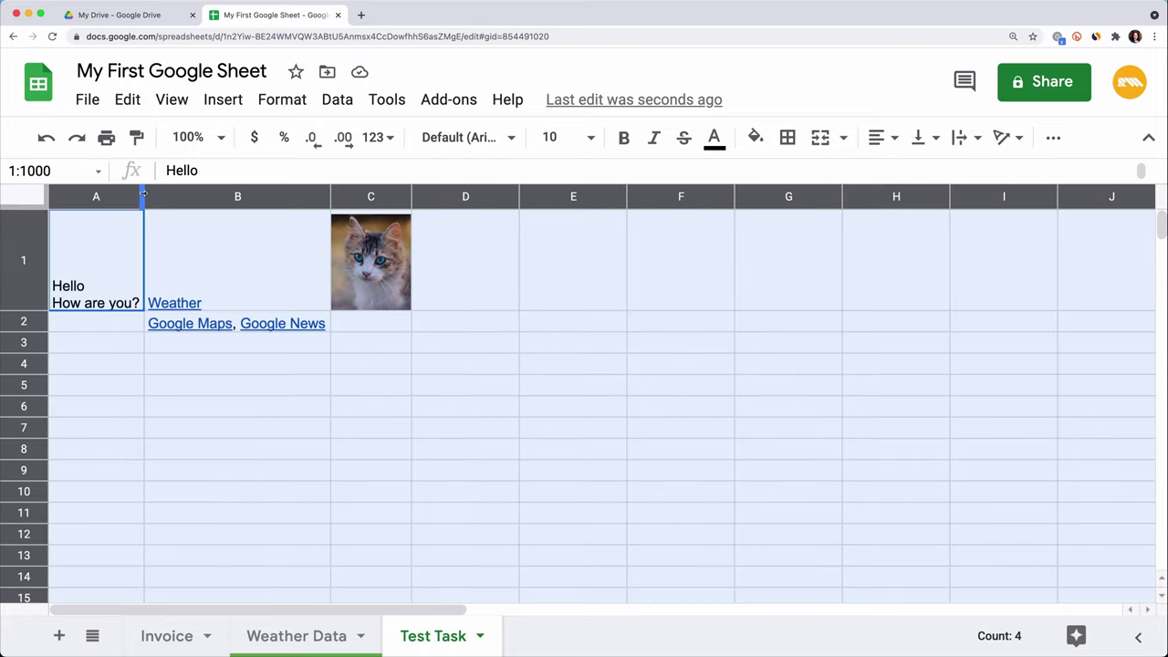
left_click_drag(143, 194, 250, 197)
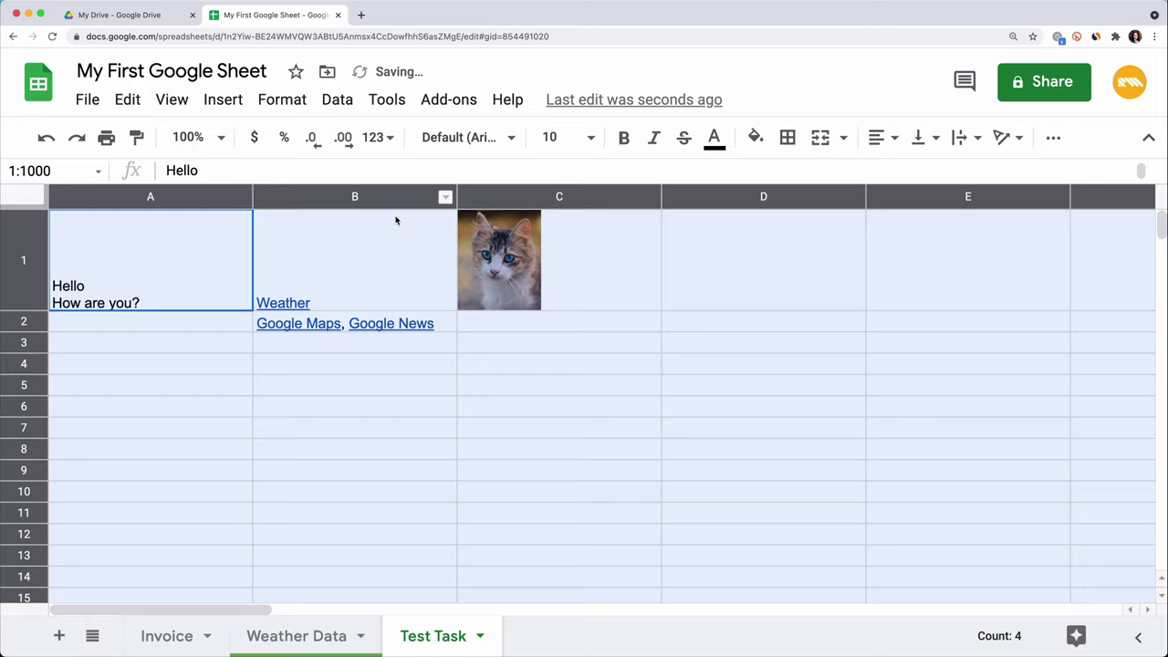
left_click(304, 201)
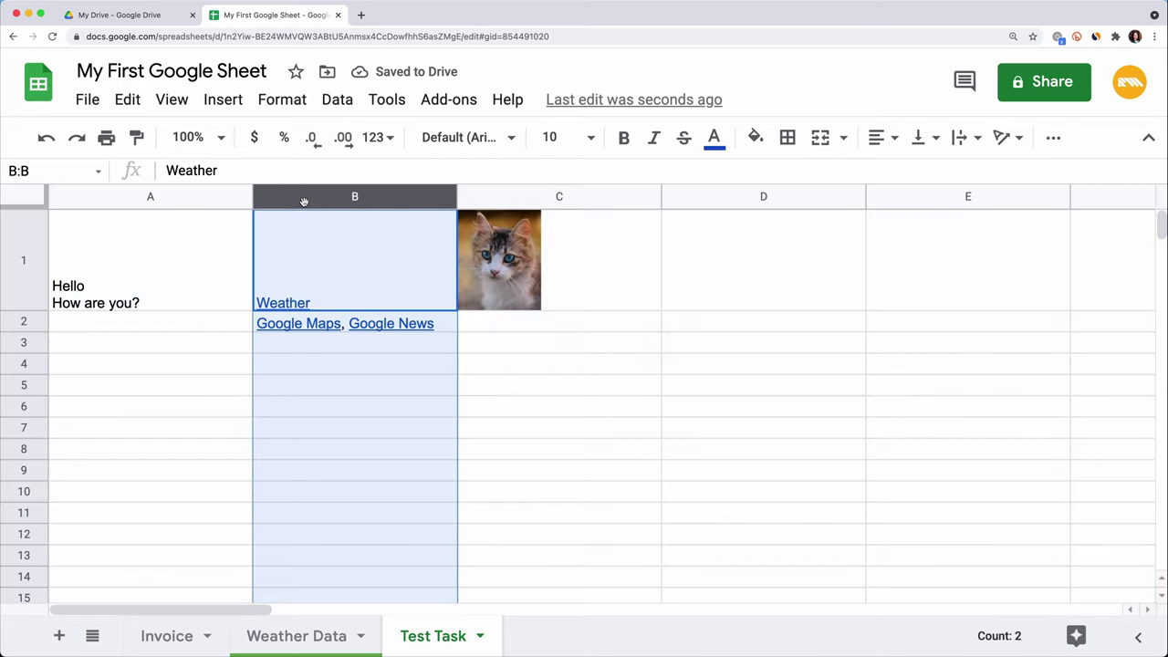
left_click(559, 197)
left_click(710, 199)
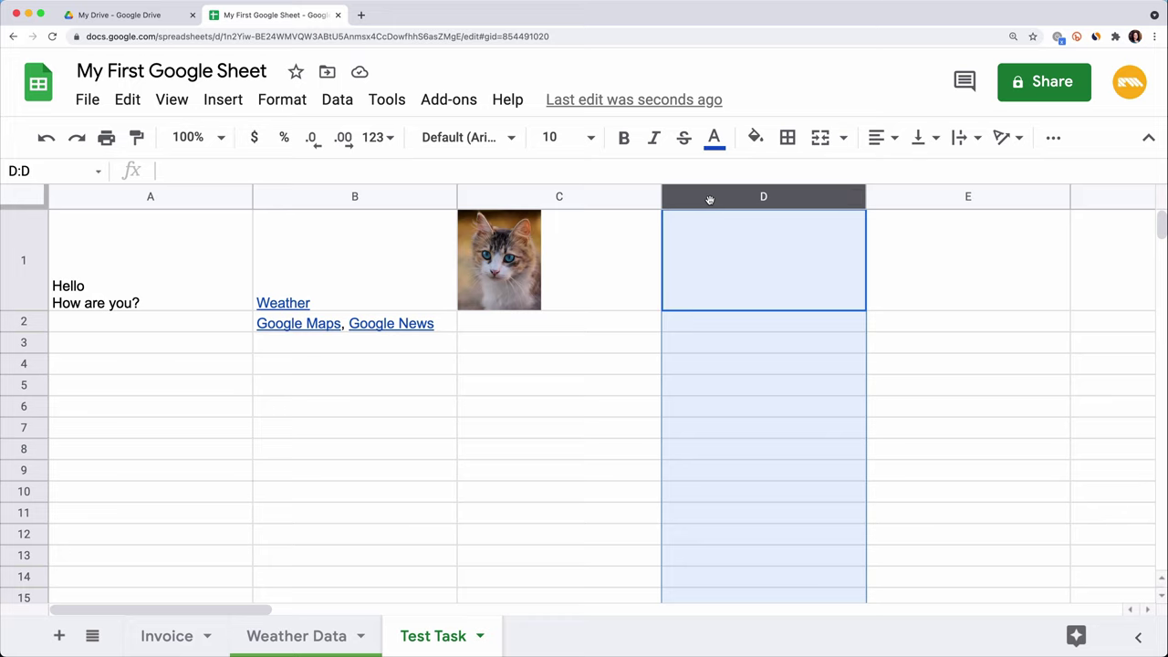
- Insert one blank column to the right of the Description column on the Invoice sheet and reselect column B
left_click(167, 641)
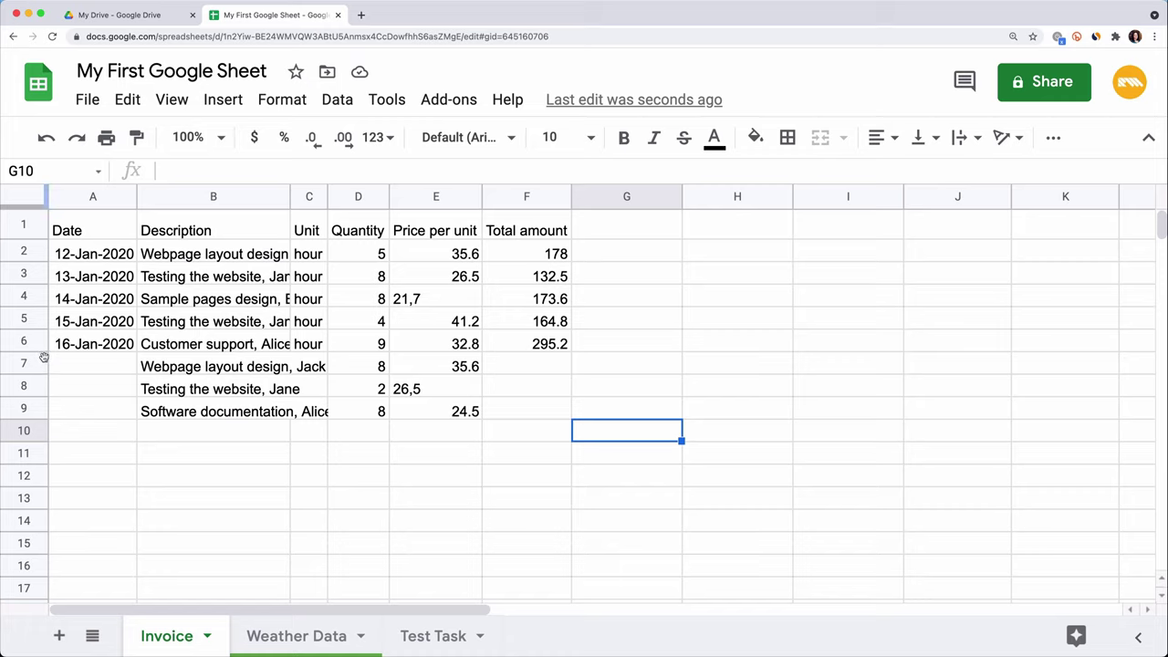
left_click(228, 193)
right_click(228, 193)
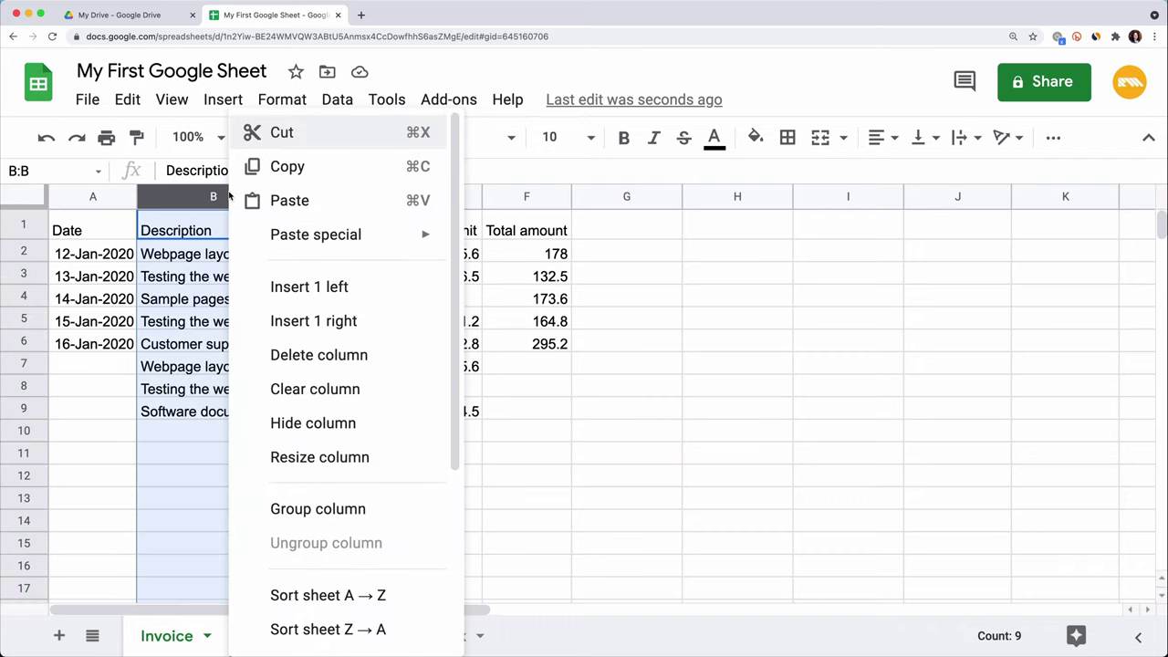
left_click(371, 323)
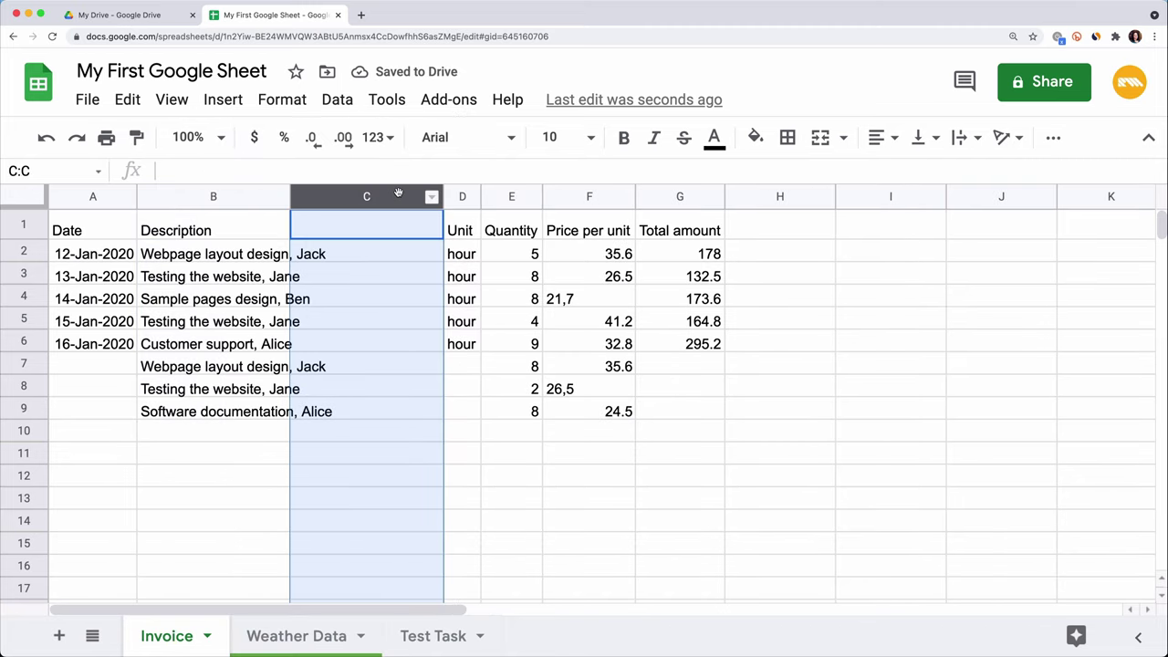
left_click(261, 192)
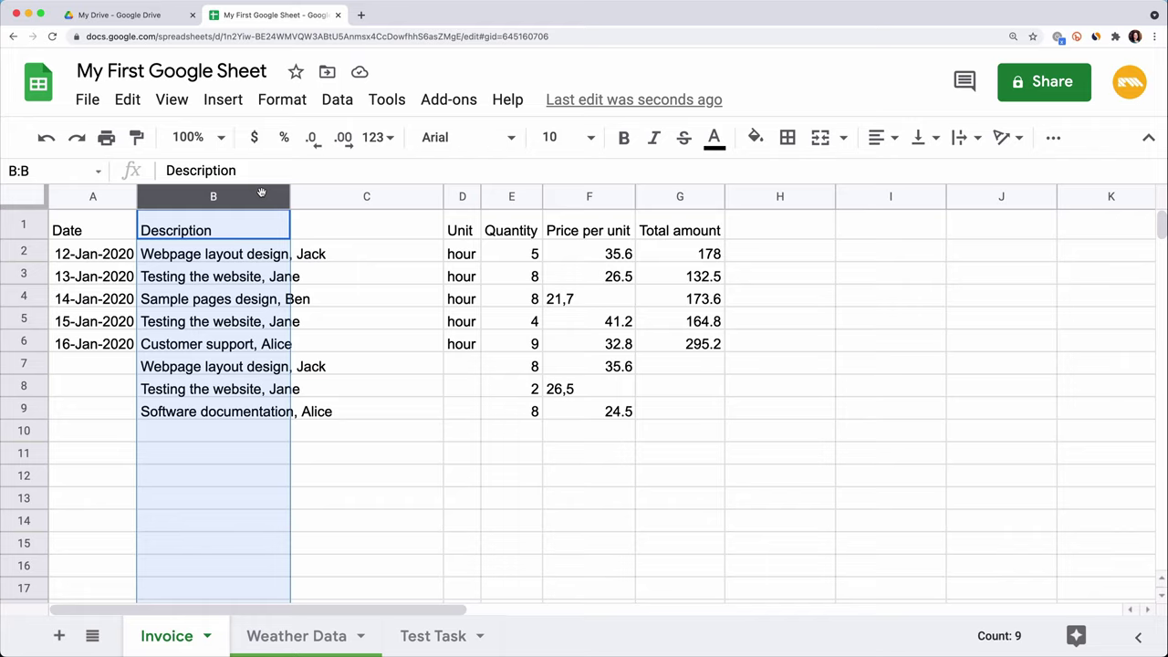
- Insert two blank rows below rows 4 and 5 of the Invoice sheet
left_click(34, 325)
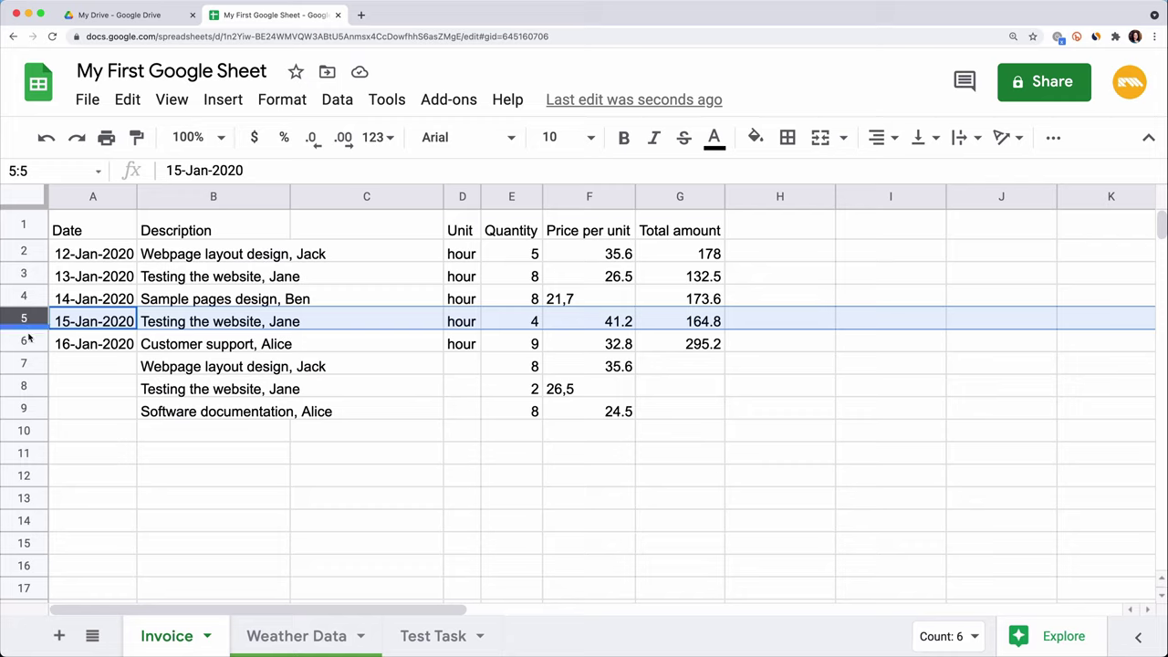
left_click_drag(31, 300, 28, 315)
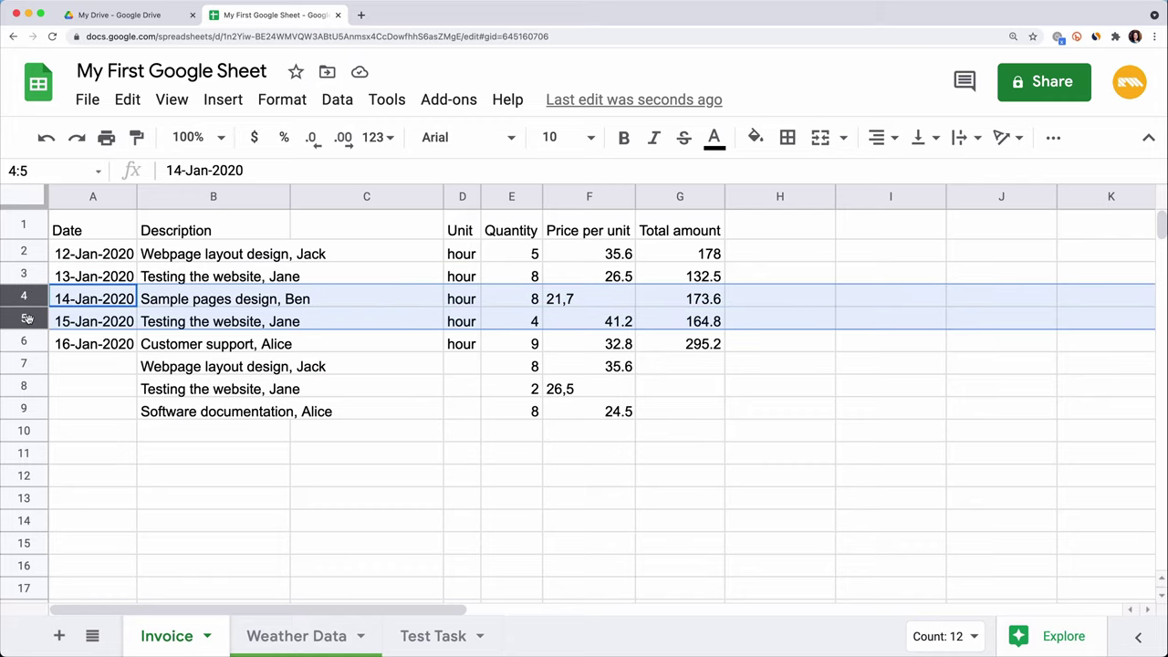
right_click(27, 318)
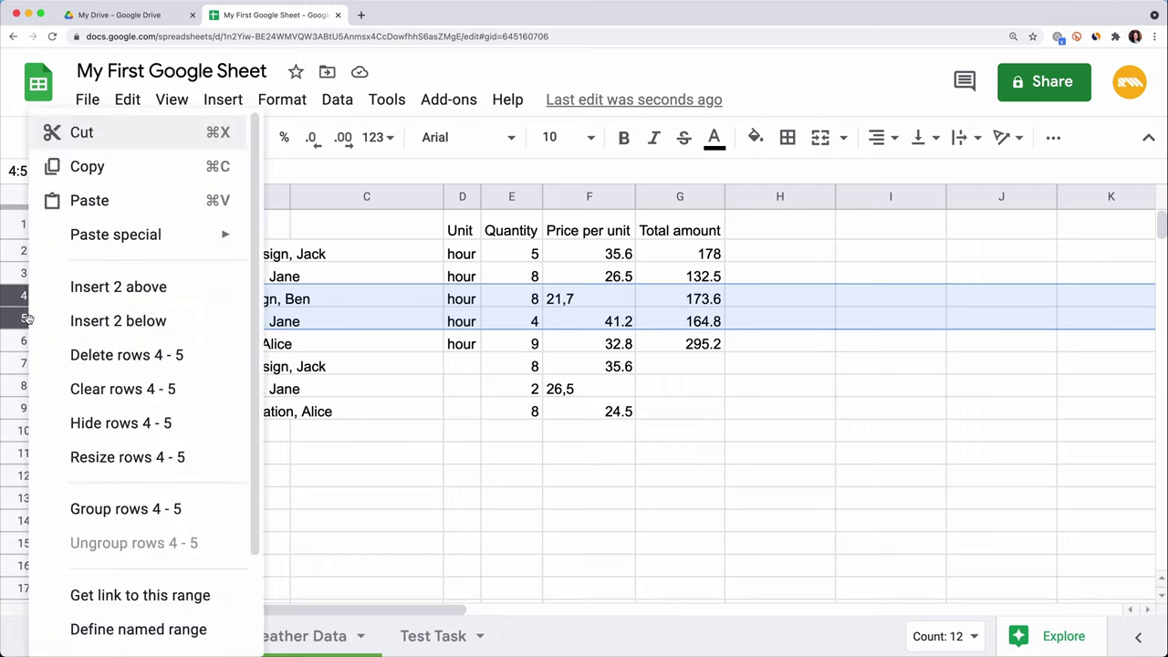
left_click(117, 321)
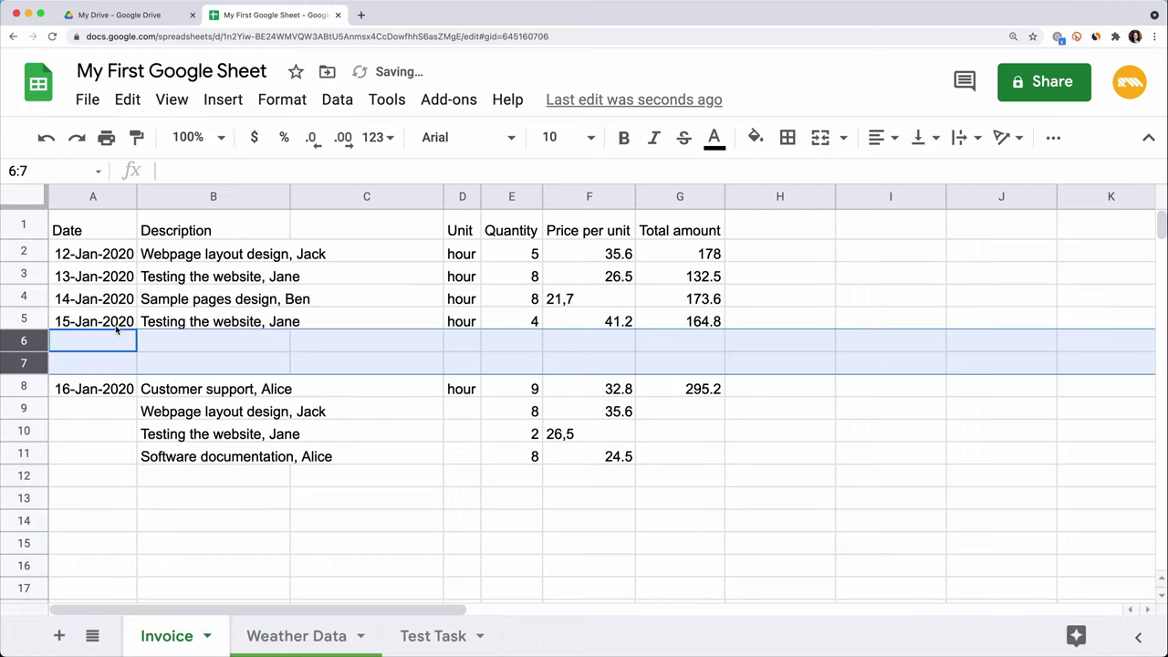
left_click(125, 477)
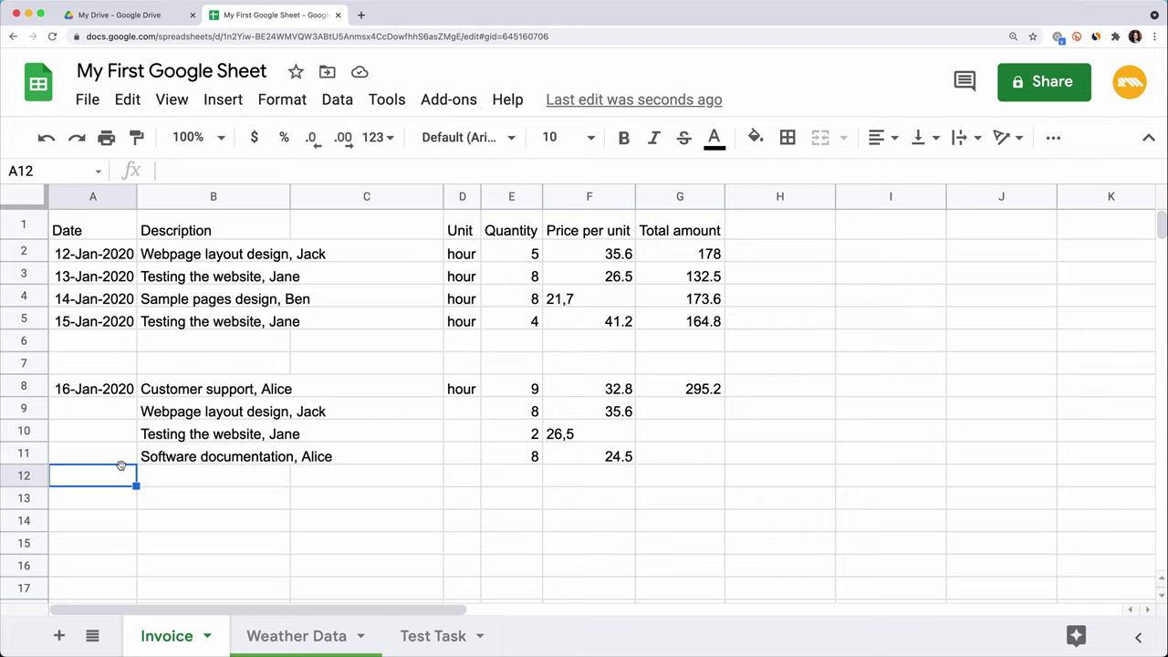
- Move the Date column to directly after the Description column
left_click(92, 196)
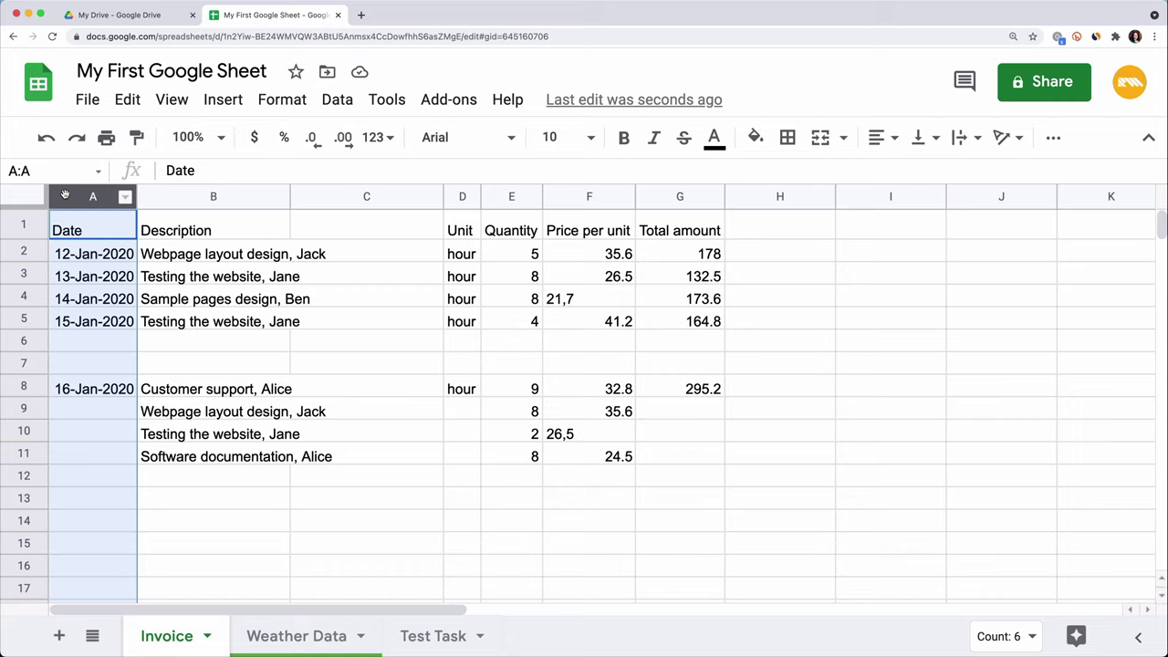
left_click_drag(65, 194, 281, 201)
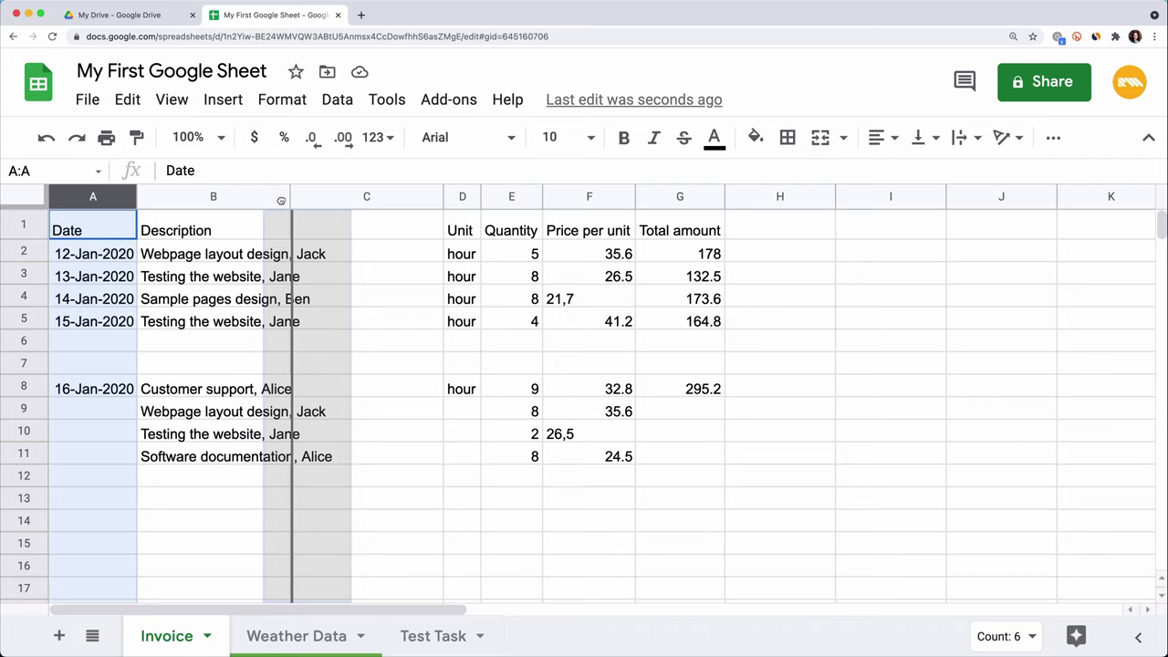
mouse_move(281, 201)
left_mouse_down()
mouse_move(301, 202)
mouse_move(275, 200)
left_mouse_up()
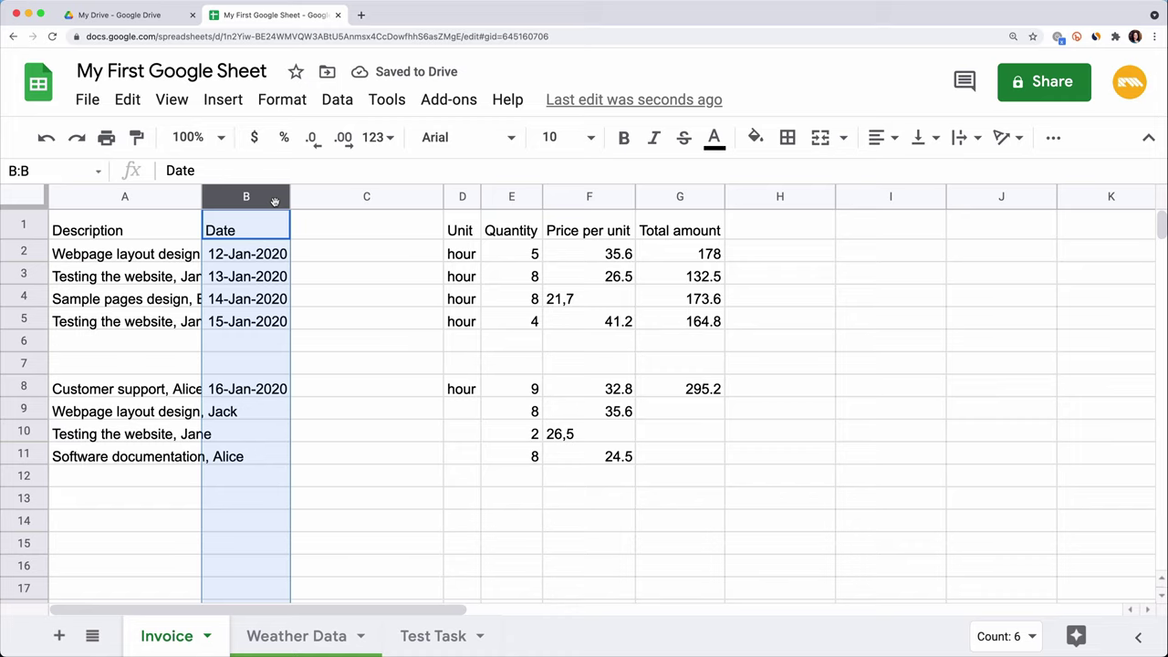
- Move the customer support entry from cell A8 to cell A5, overwriting the existing text
left_click(158, 390)
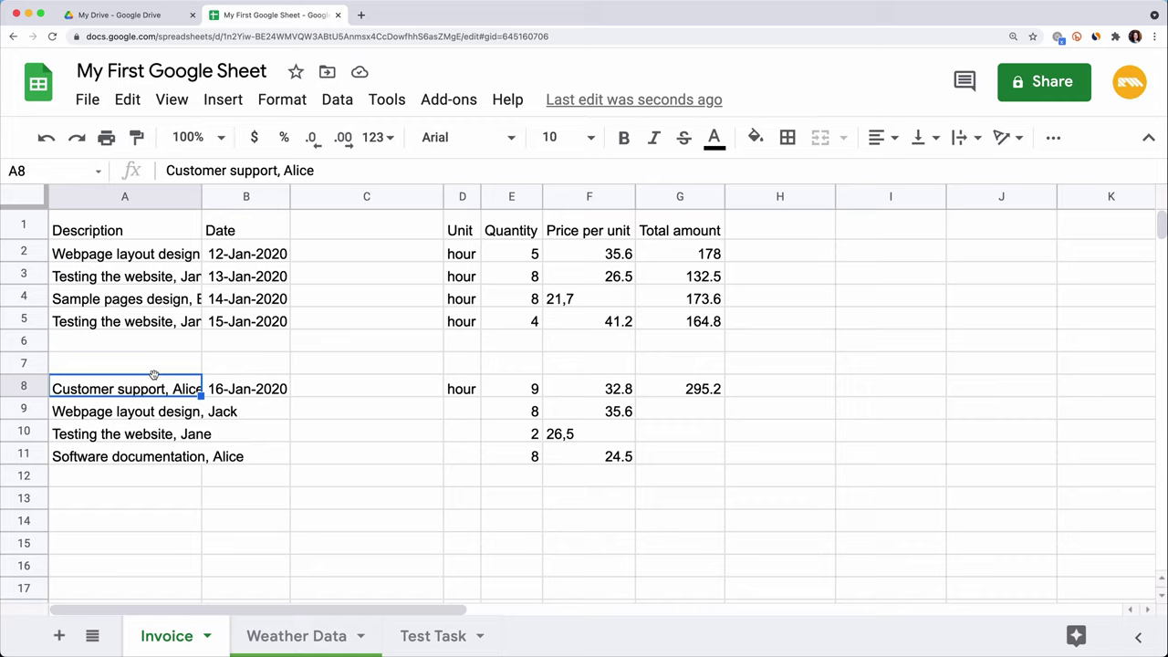
key("ctrl+c")
left_click_drag(154, 375, 159, 326)
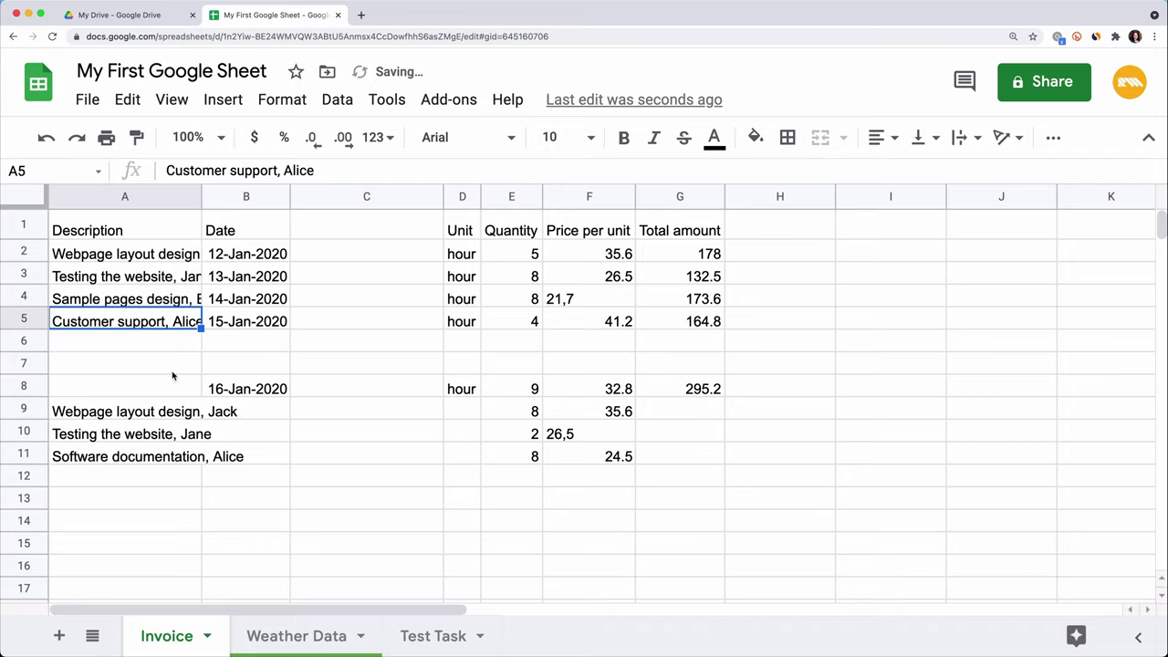
- Widen column A slightly and move the range A3:B6 to I1:J4
left_click_drag(200, 197, 217, 196)
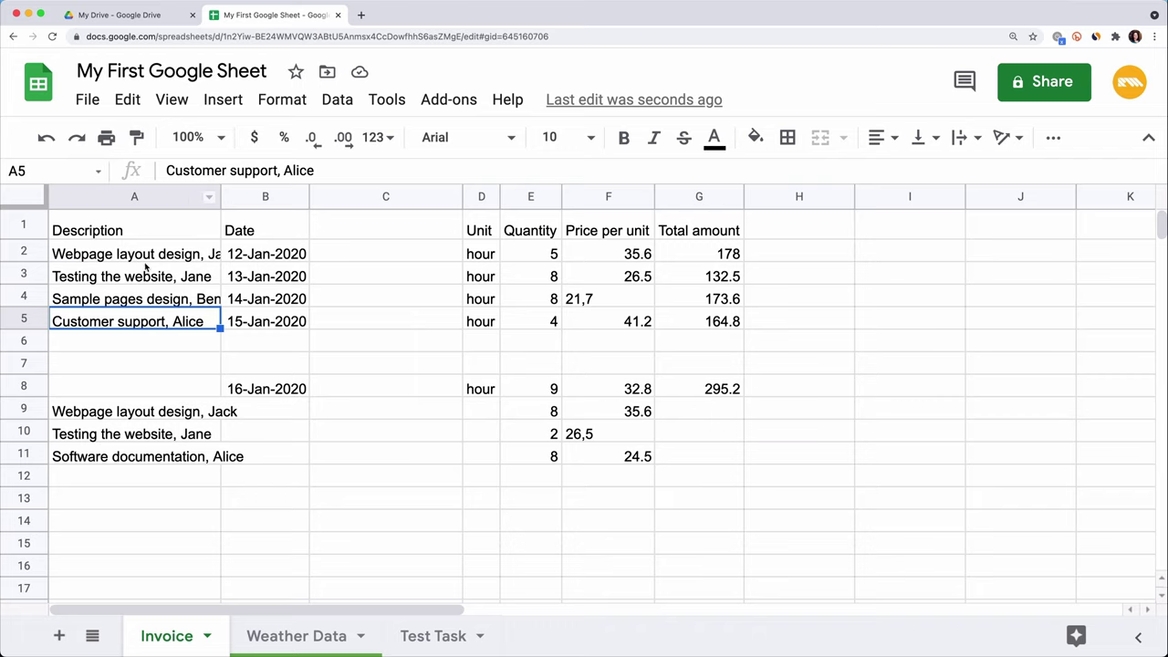
left_click(196, 282)
left_click_drag(196, 286, 266, 336)
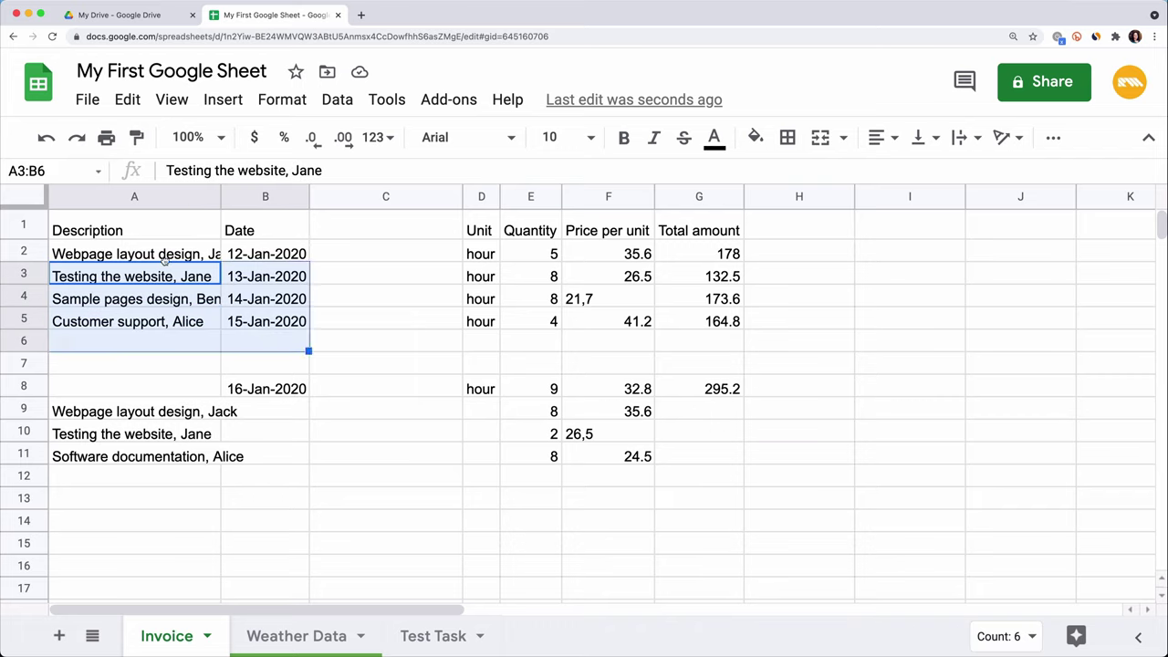
left_click_drag(165, 260, 897, 235)
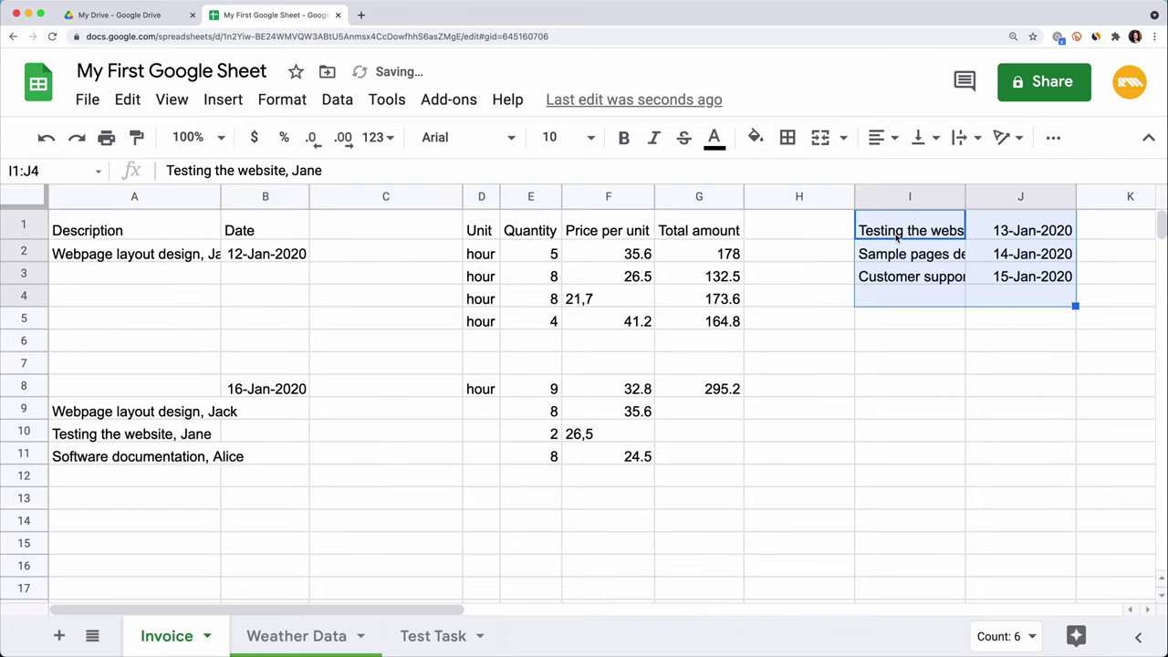
- Undo the recent range, cell, column and row changes back to before the two blank rows were inserted
left_click(44, 137)
left_click(44, 137)
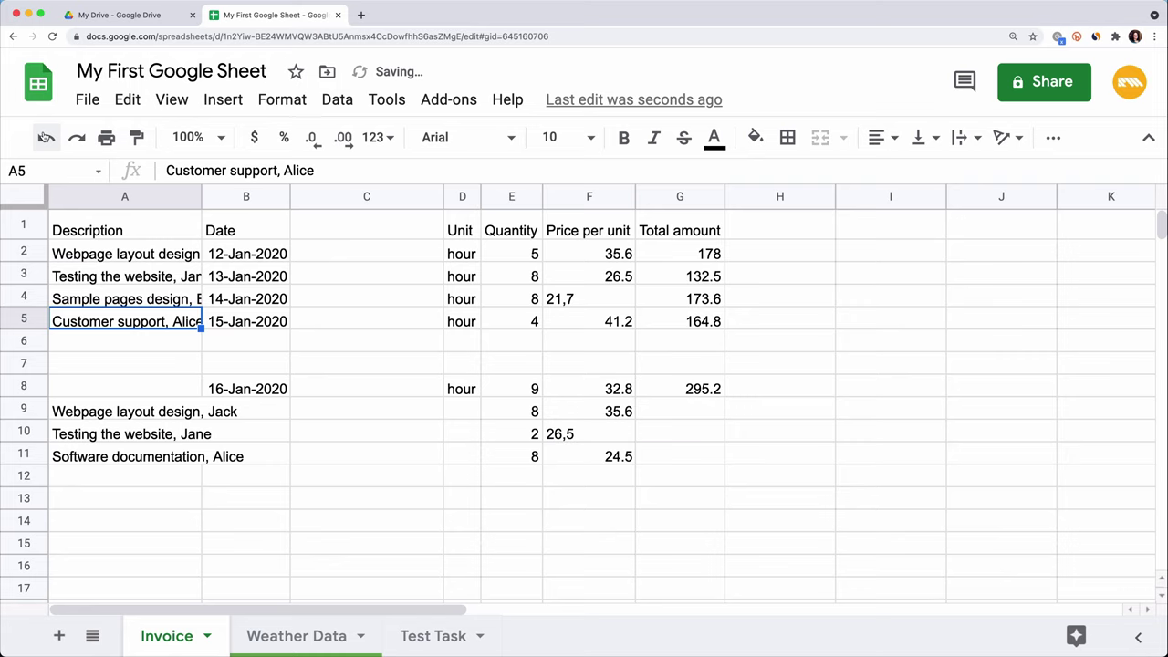
left_click(44, 137)
left_click(44, 137)
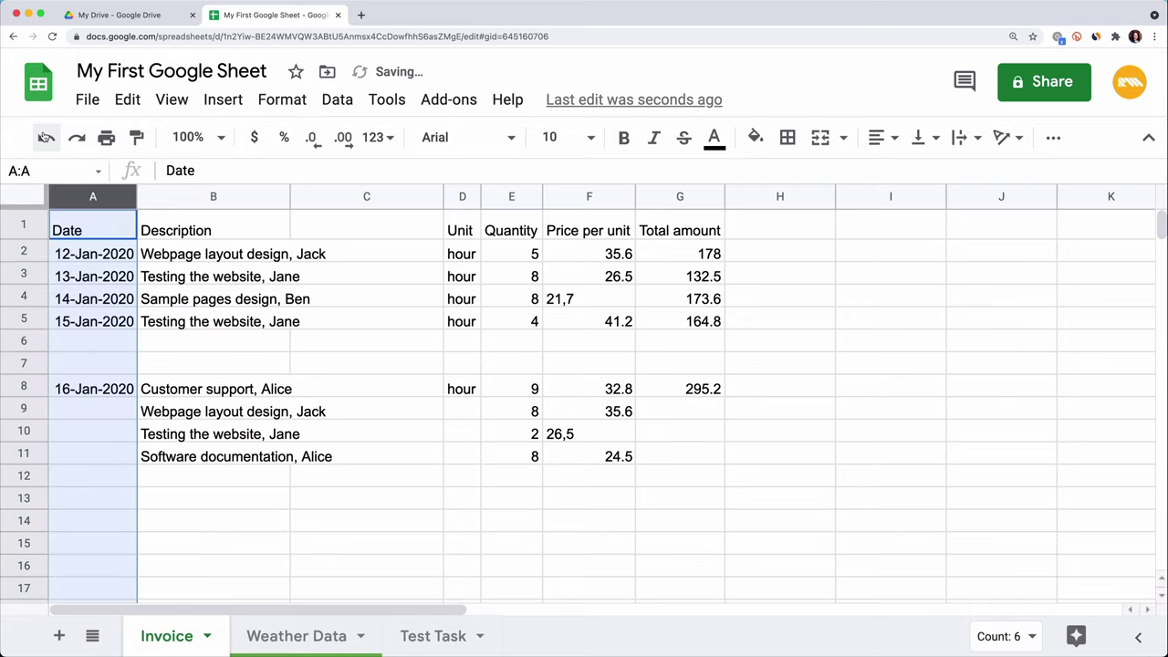
left_click(44, 137)
left_click(44, 137)
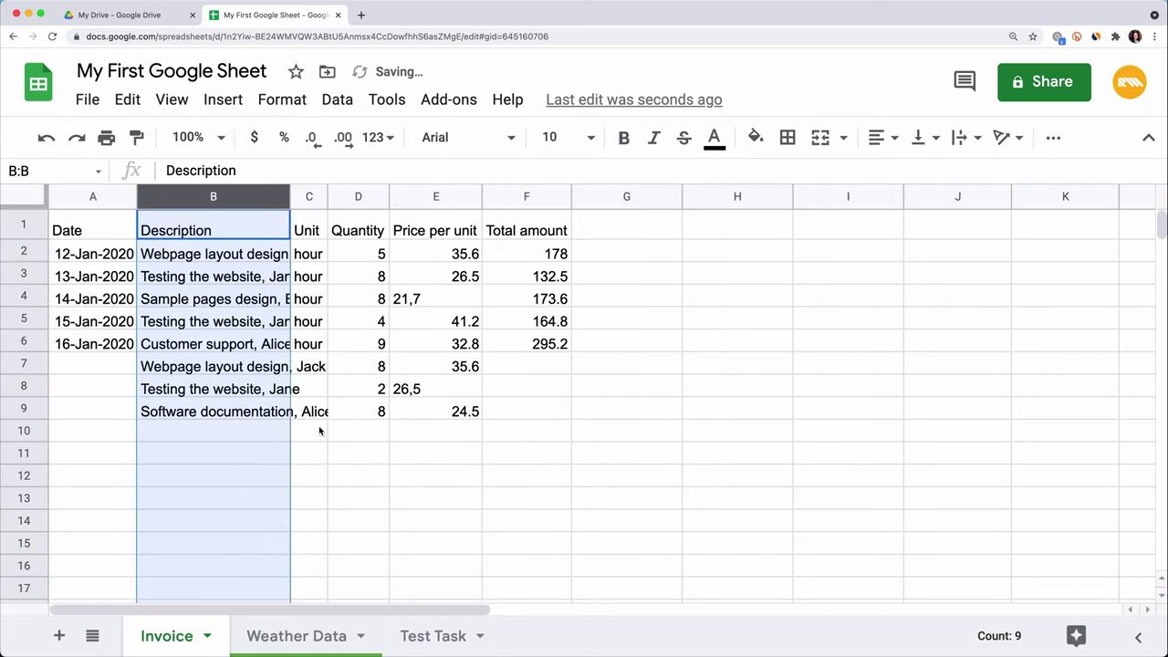
left_click(319, 430)
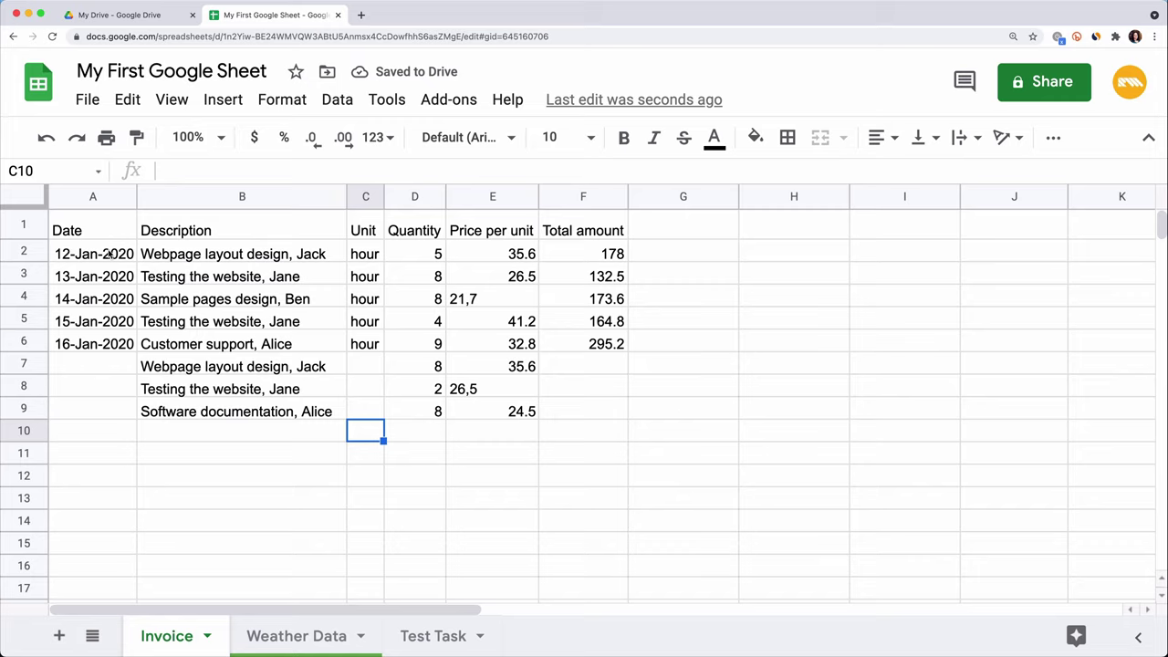
- Continue the daily date series from cell A6 down through A9
left_click(111, 343)
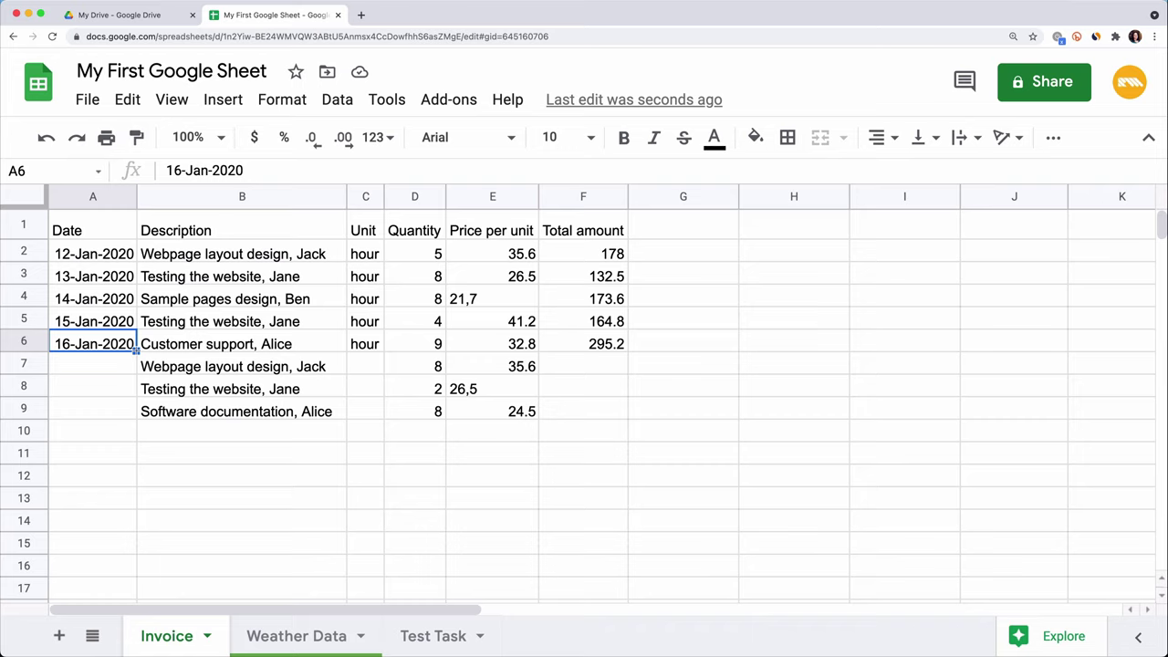
left_click_drag(136, 351, 139, 410)
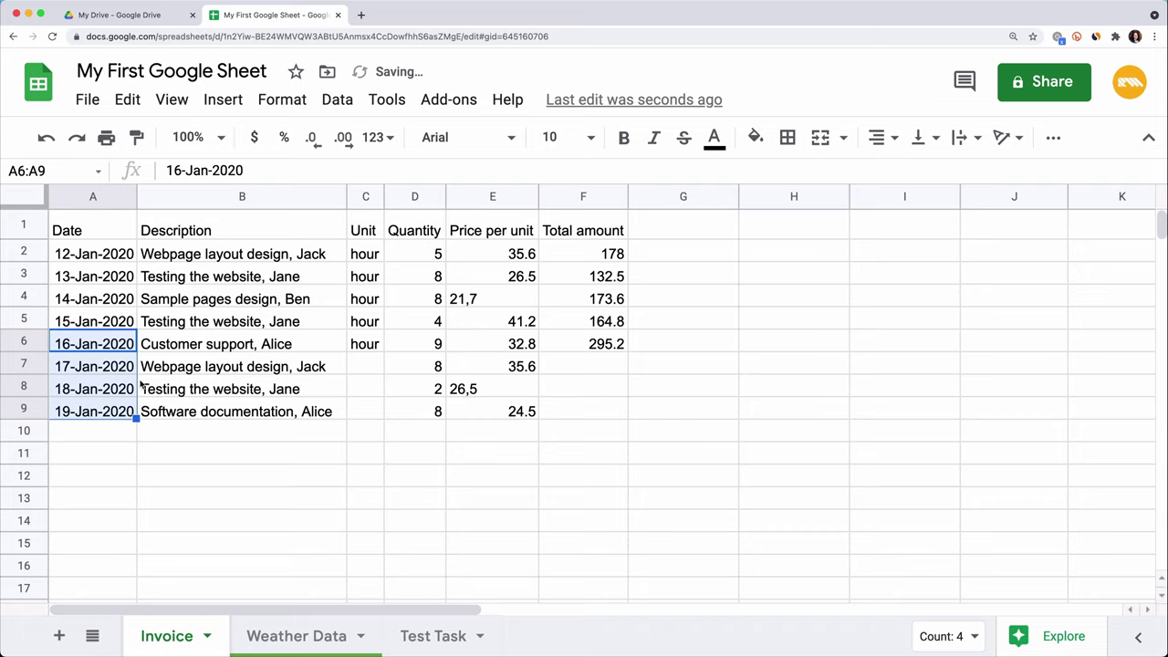
left_click(125, 256)
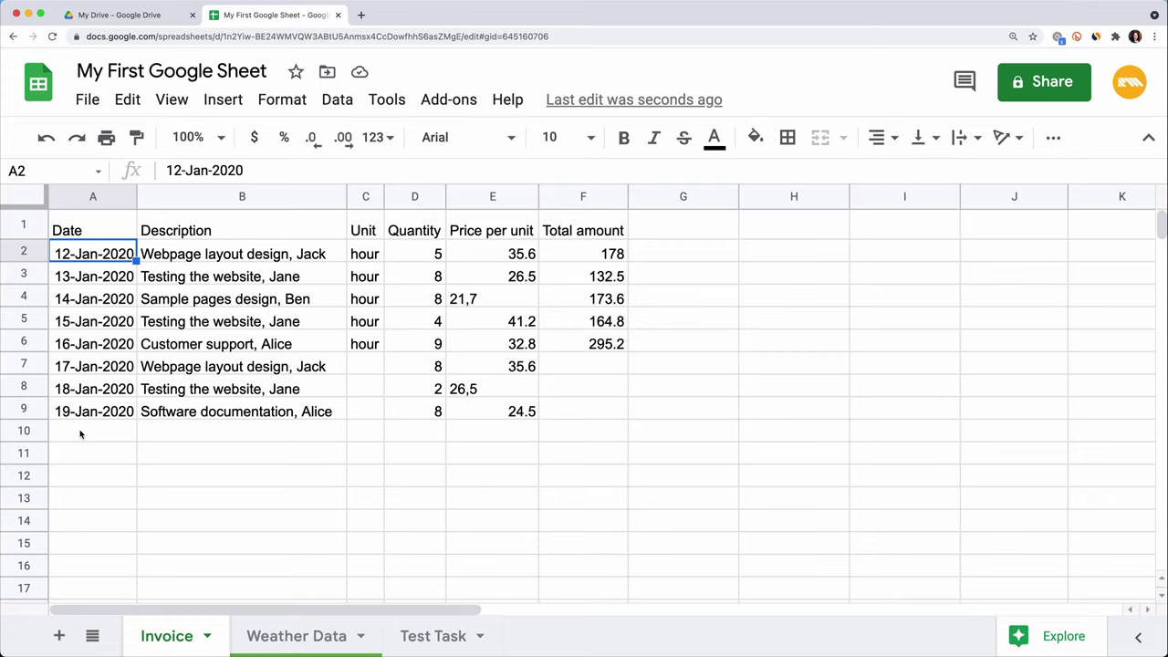
- Insert a row above the header row and enter 1 in A1 and 2 in B1
right_click(27, 225)
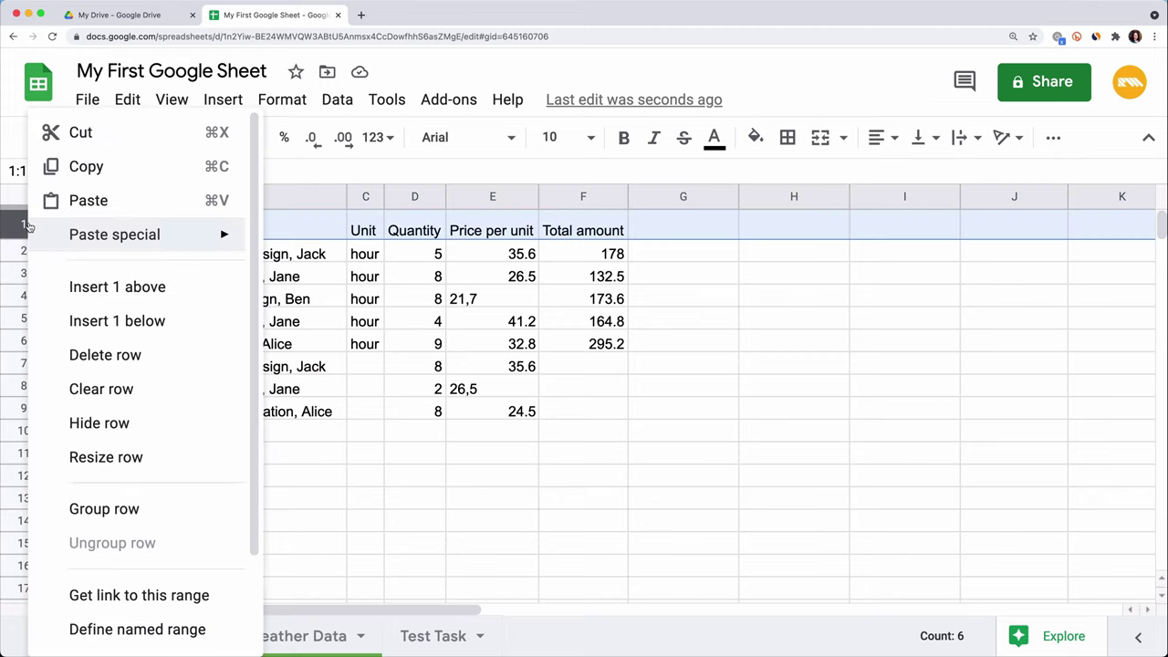
left_click(97, 297)
left_click(95, 223)
type("1")
key("Tab")
type("2")
key("Tab")
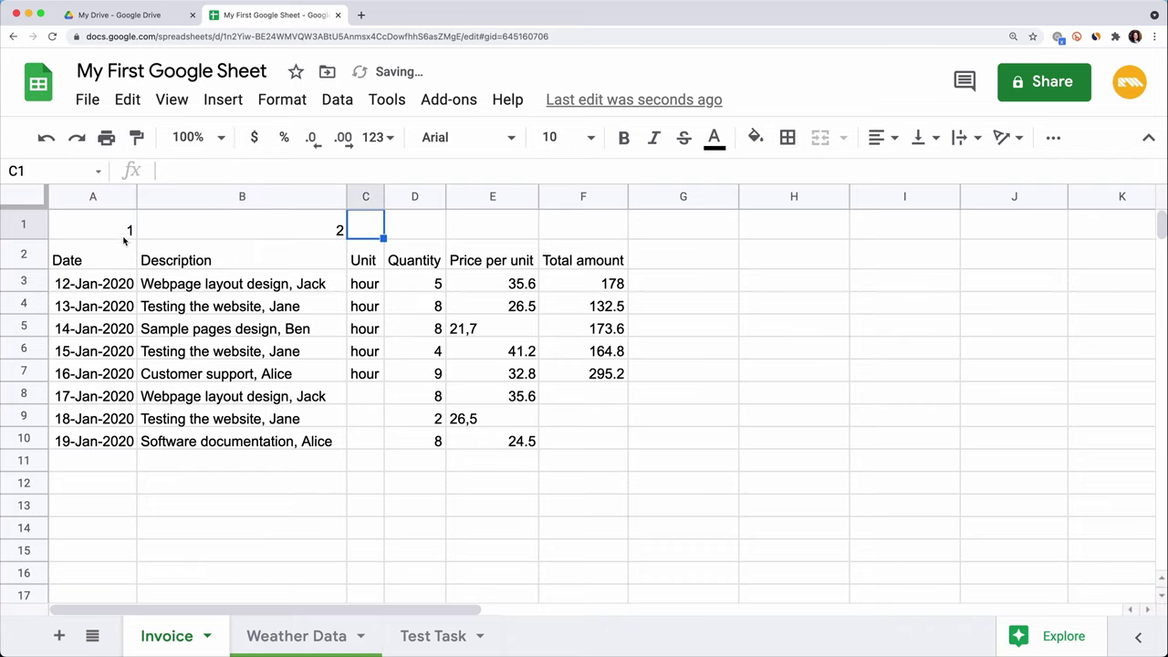
- Extend the number series from A1:B1 across row 1 to column F
left_click_drag(125, 236, 212, 232)
left_click_drag(345, 238, 578, 241)
left_click(686, 234)
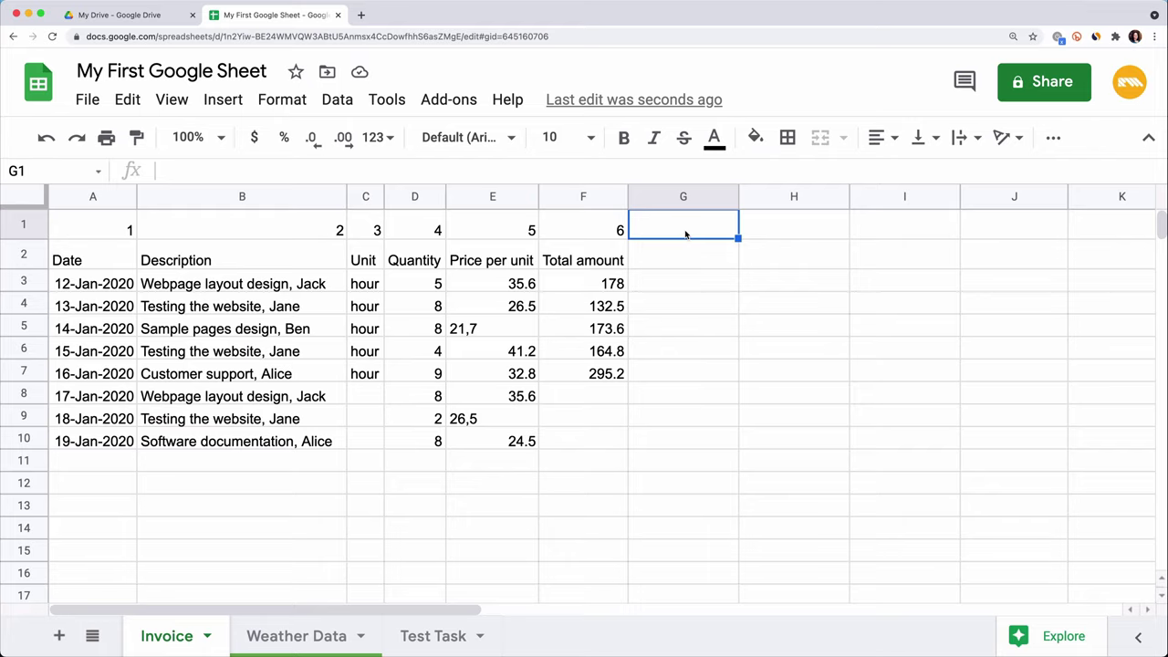
- Delete the numbered row above the headers
left_click(22, 225)
right_click(22, 224)
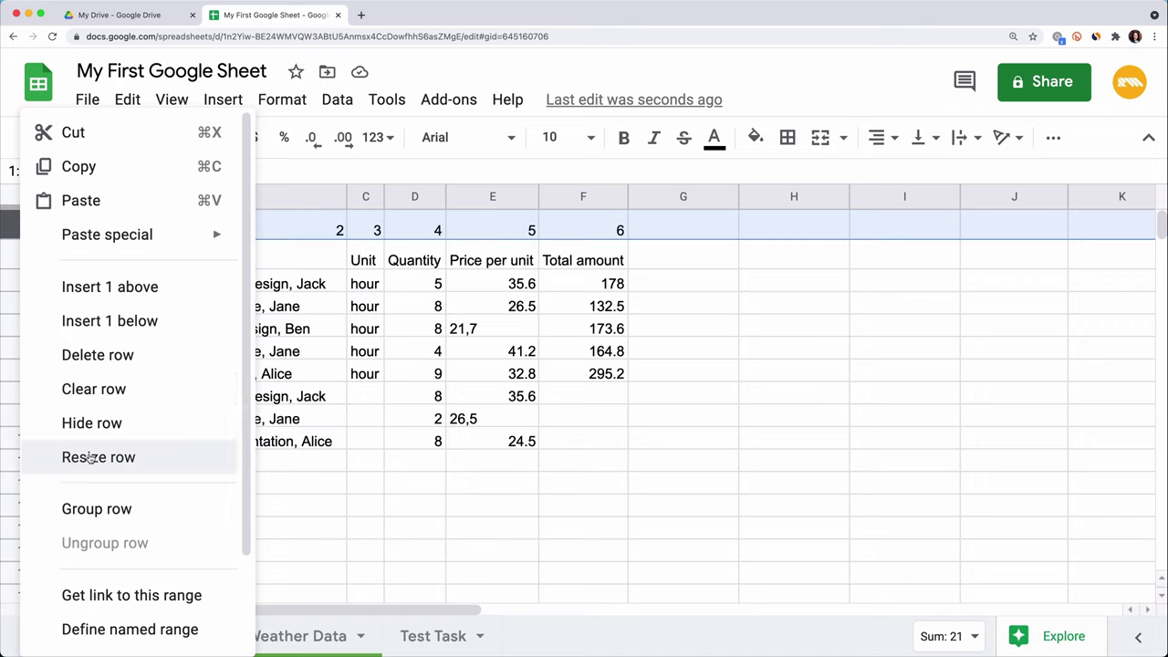
left_click(98, 358)
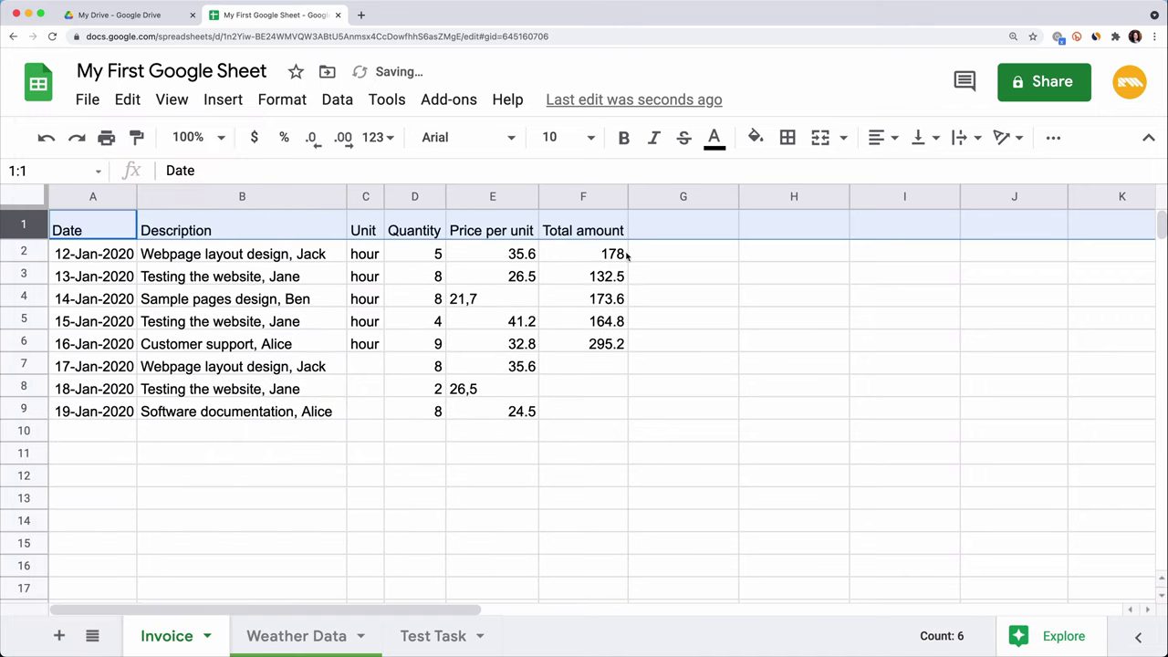
- Copy the unit "hour" from cell C6 down through C9
left_click(593, 237)
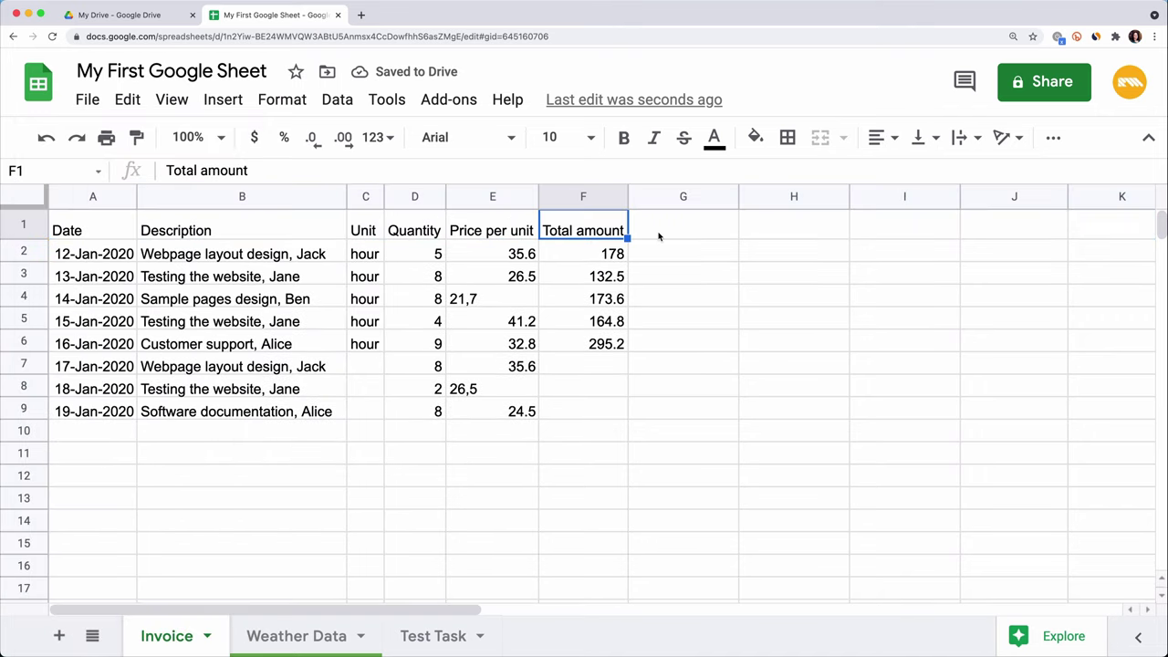
left_click(375, 258)
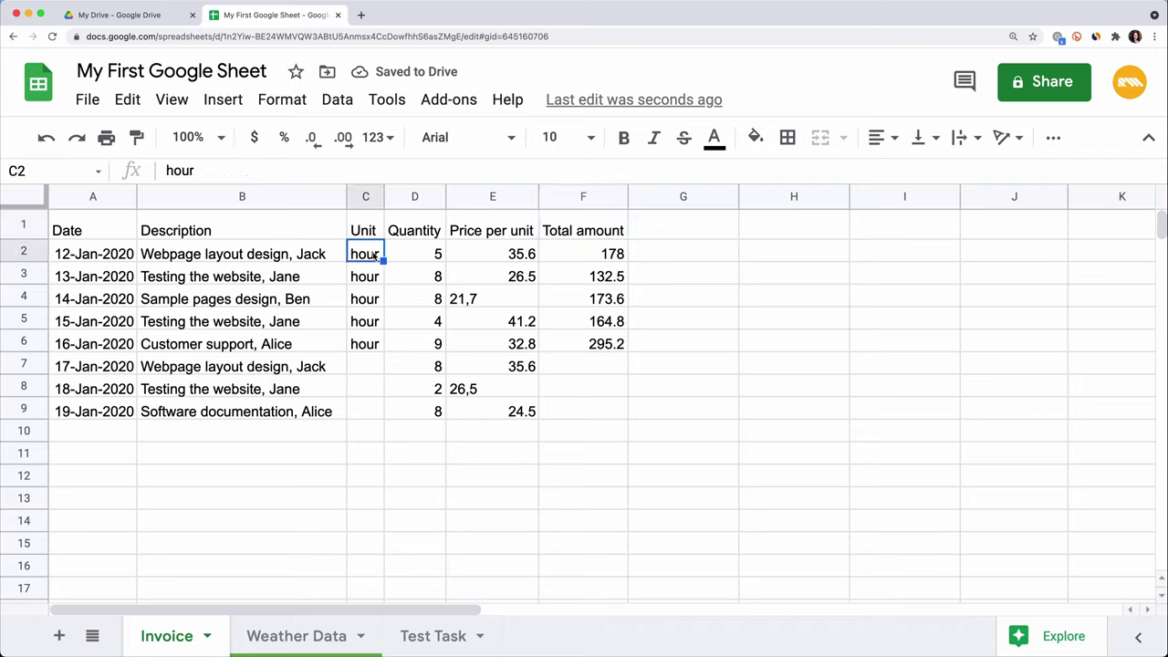
left_click(375, 279)
left_click(373, 301)
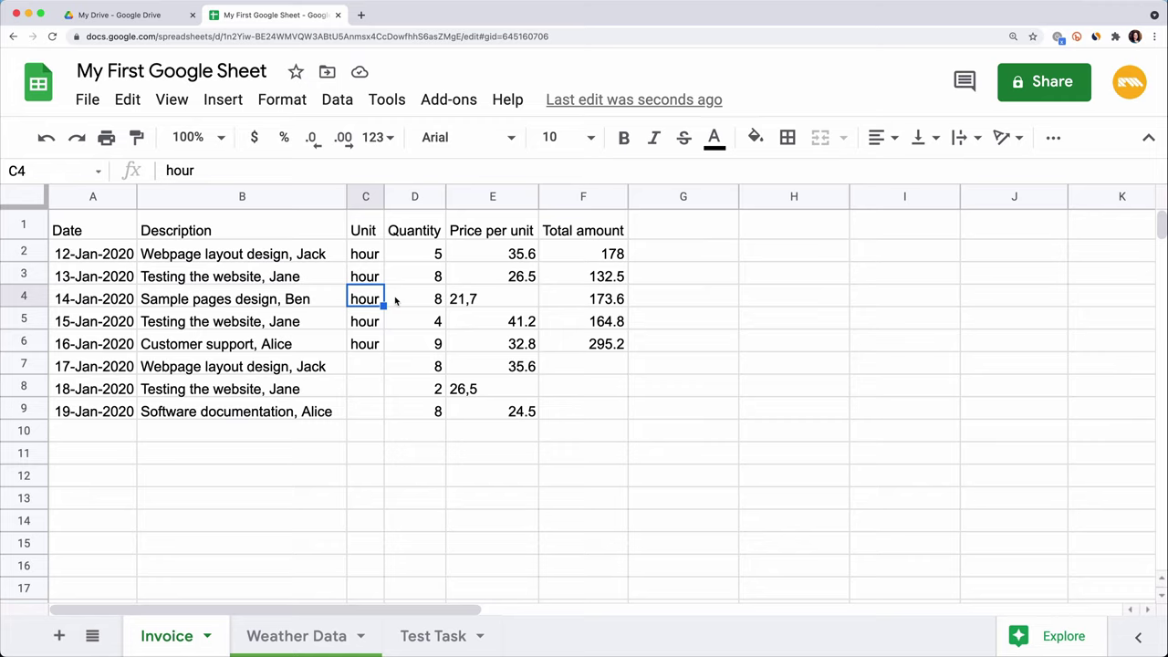
left_click(379, 346)
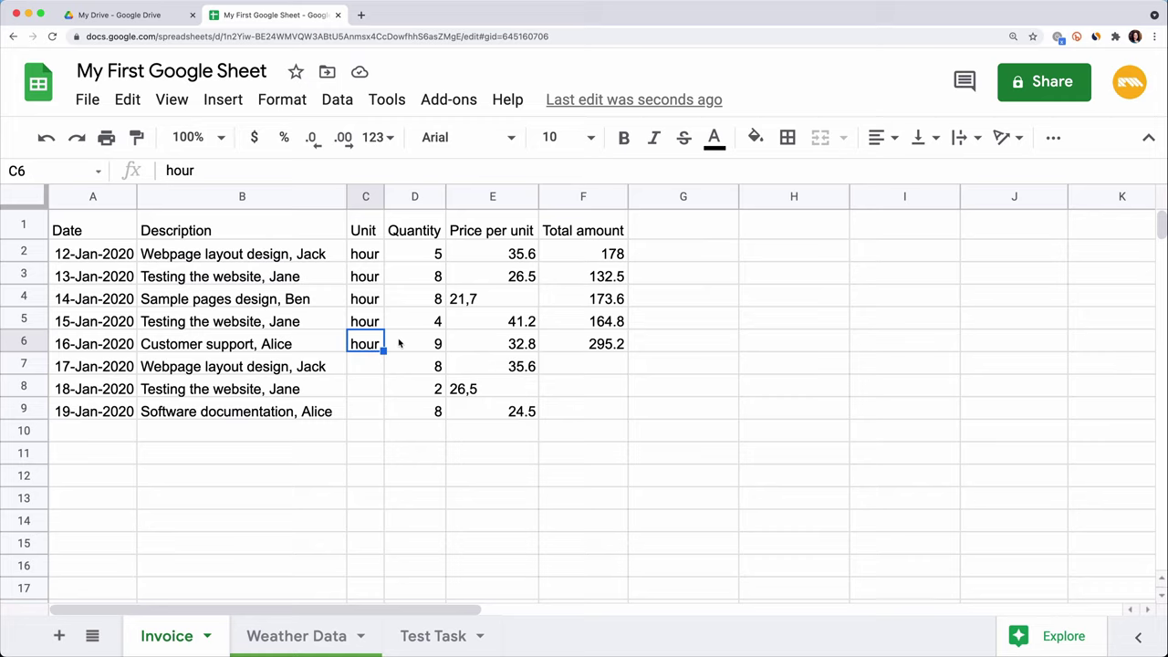
left_click_drag(383, 350, 381, 412)
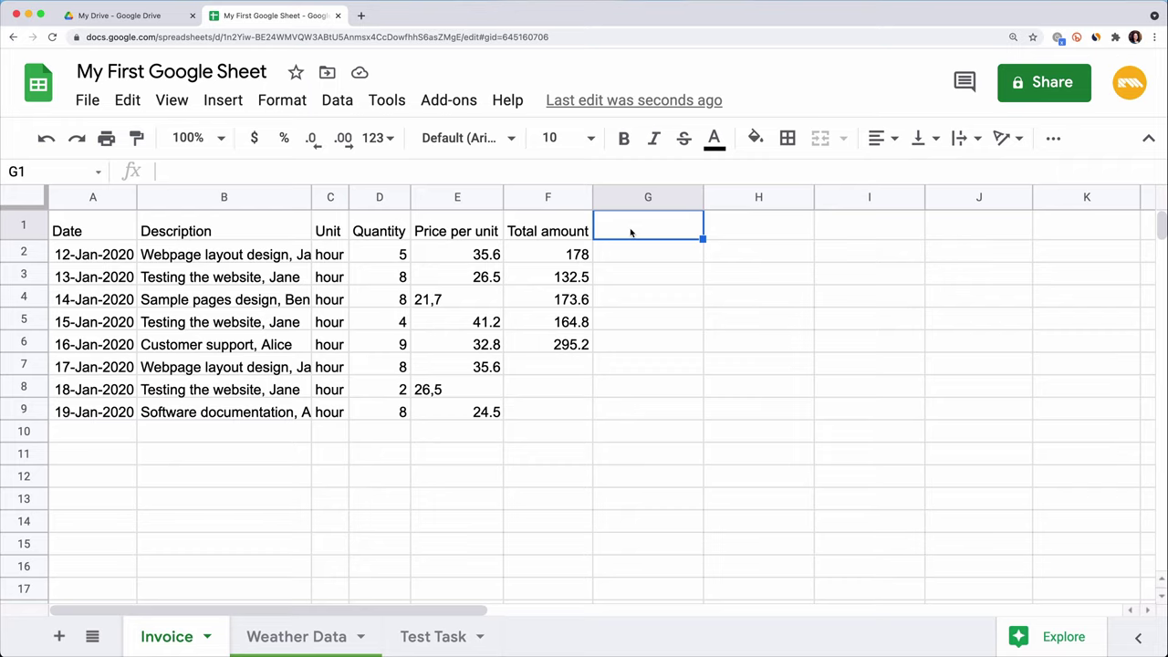
- Search the menu commands for "Bold" without applying it
left_click(507, 100)
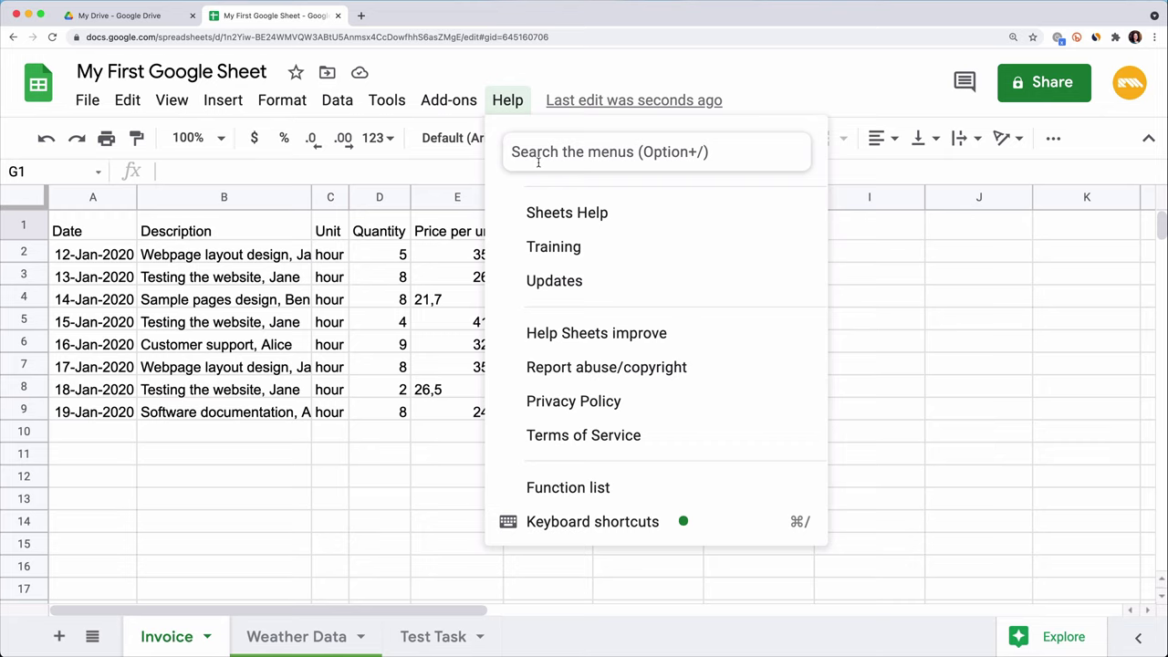
type("Bold")
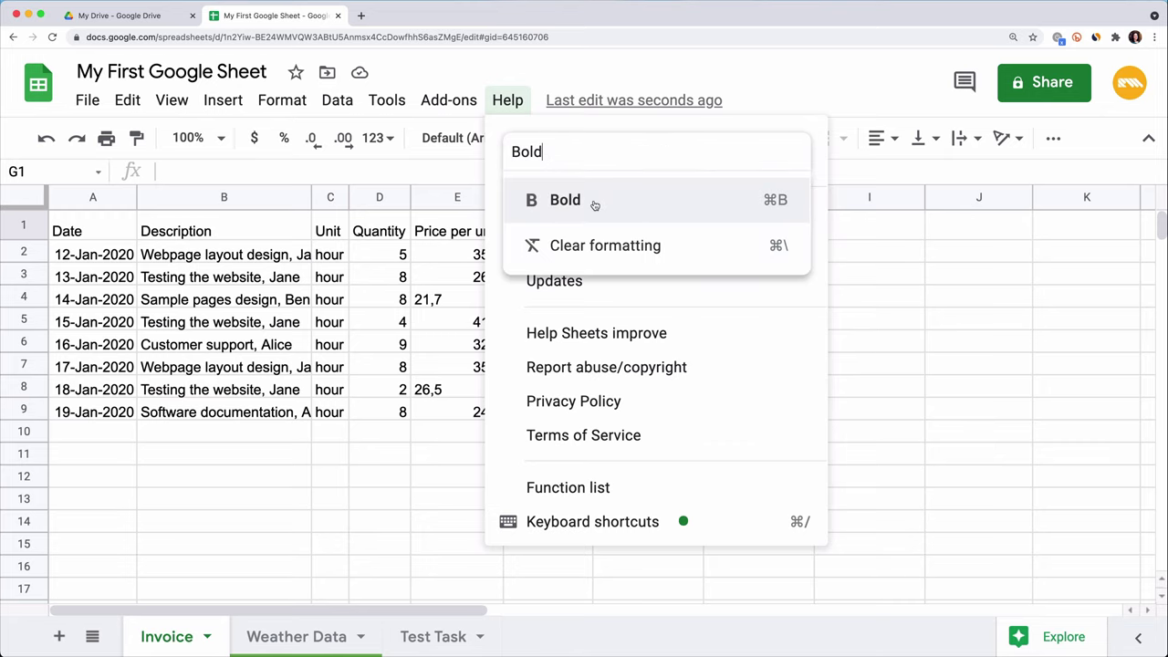
left_click(850, 228)
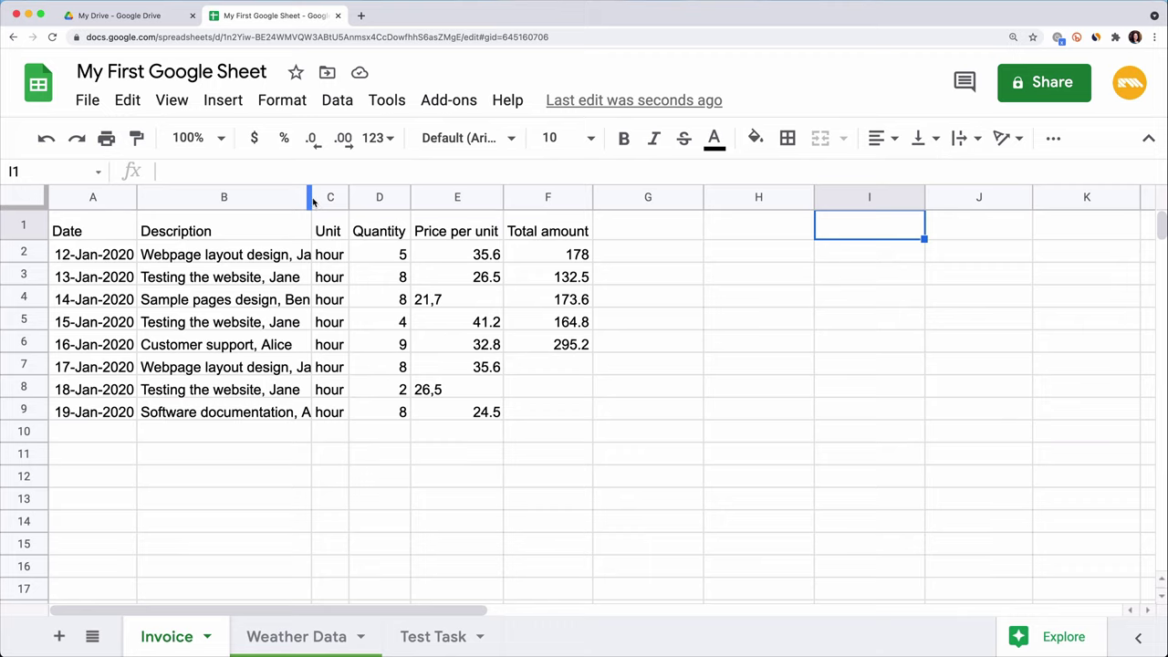
- Try resizing the Description column to fit its longest entries, and undo both width changes
left_click_drag(310, 197, 358, 199)
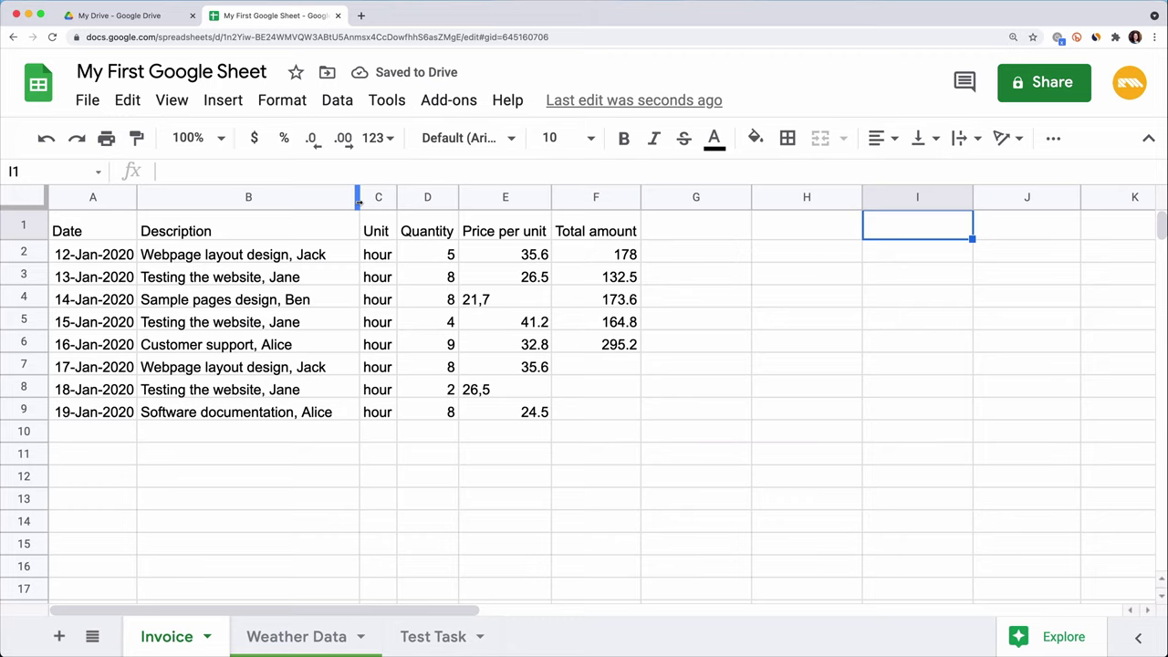
left_click_drag(358, 202, 343, 205)
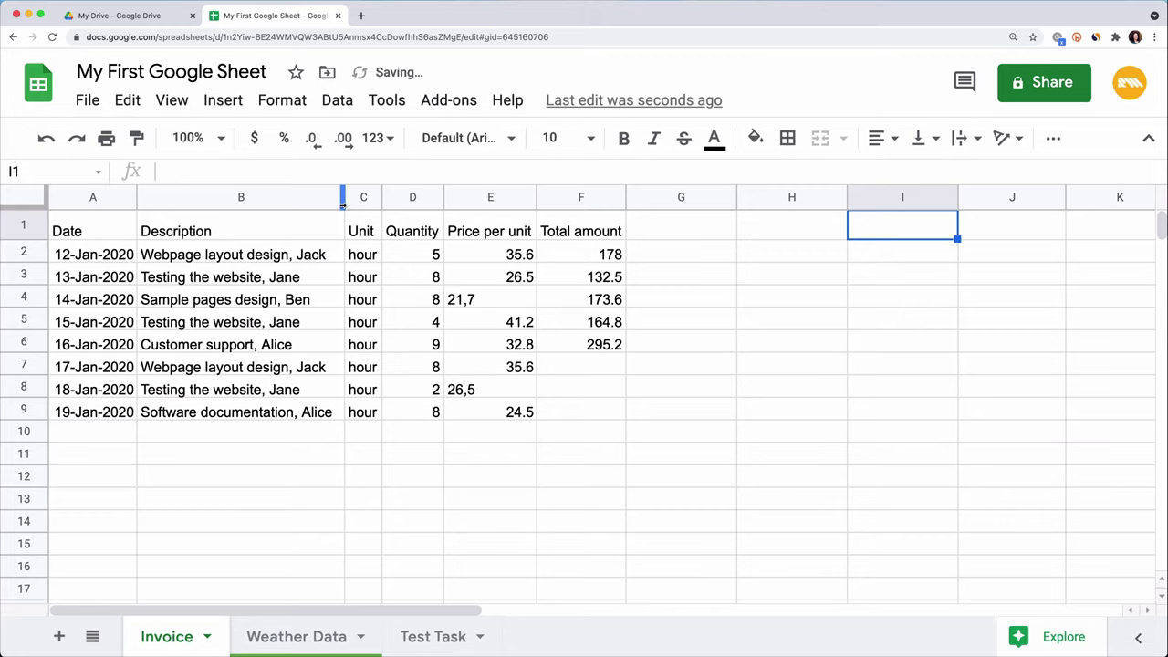
left_click(44, 141)
left_click(44, 143)
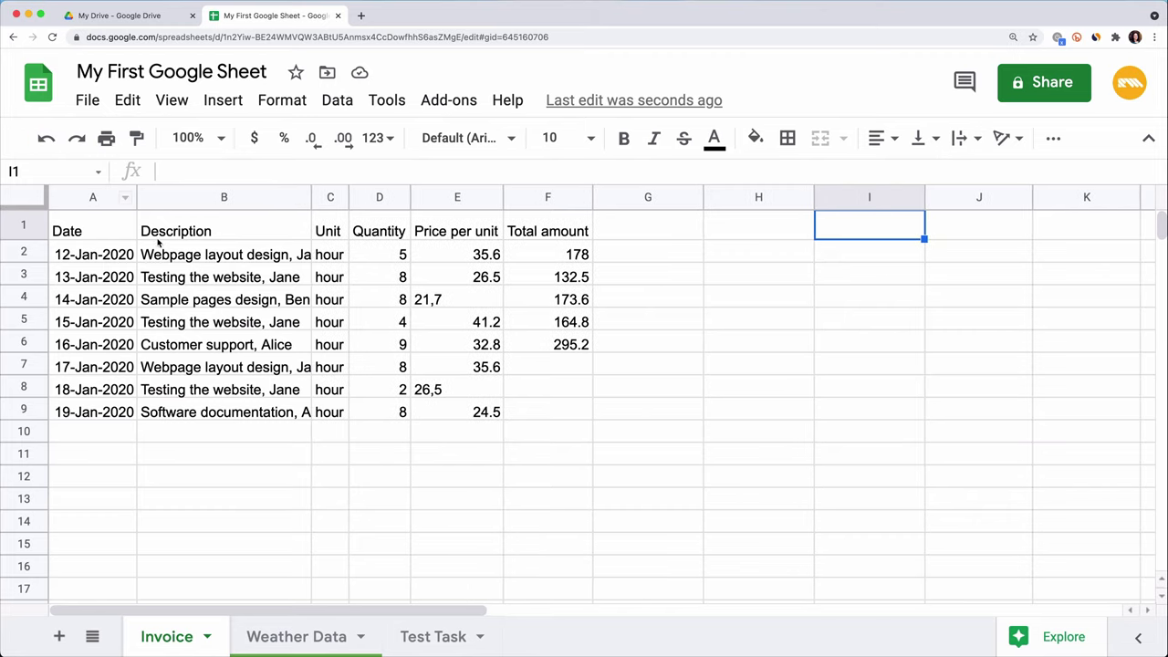
- Wrap the text of the descriptions in B2:B9
left_click_drag(161, 254, 162, 408)
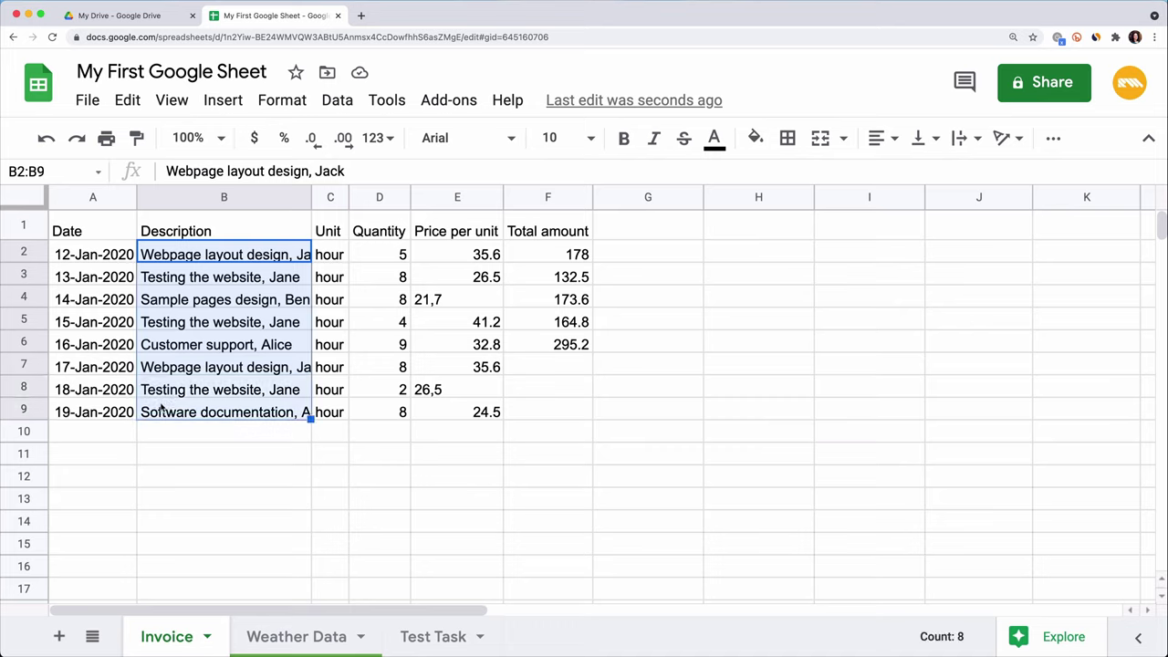
left_click(977, 142)
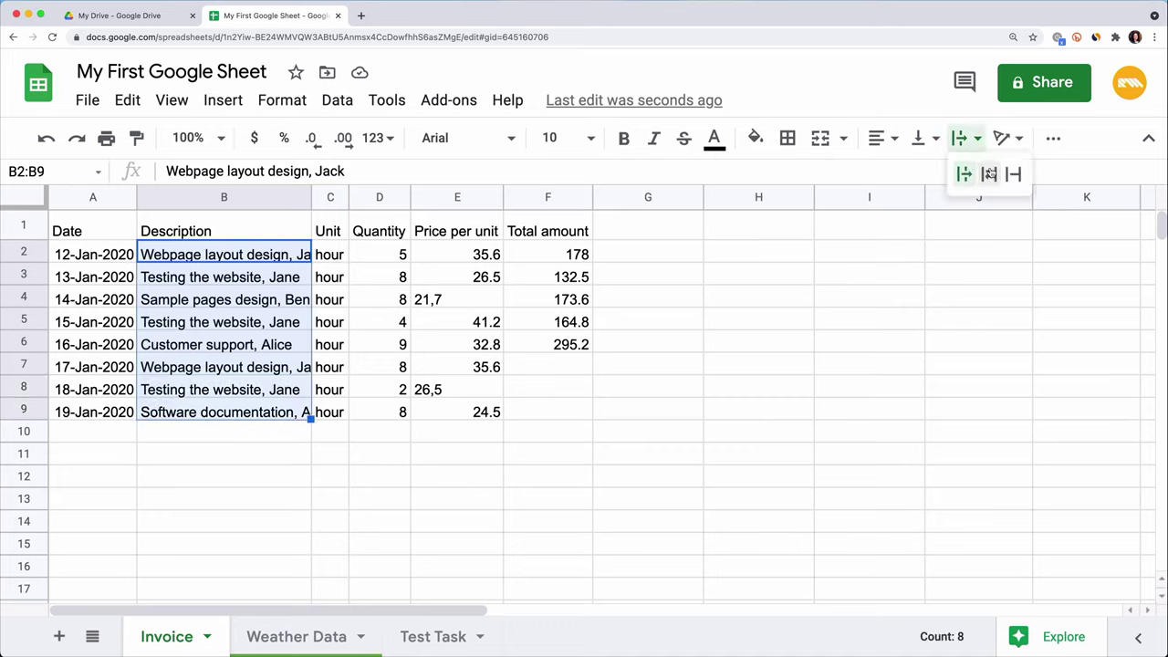
left_click(988, 174)
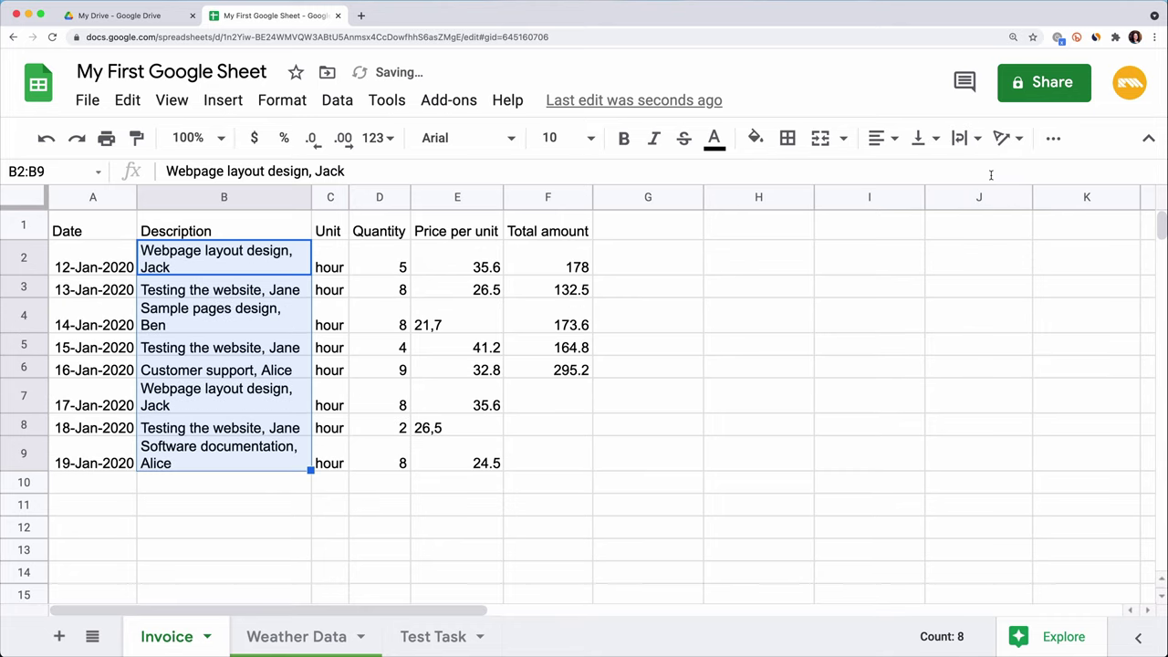
left_click(609, 235)
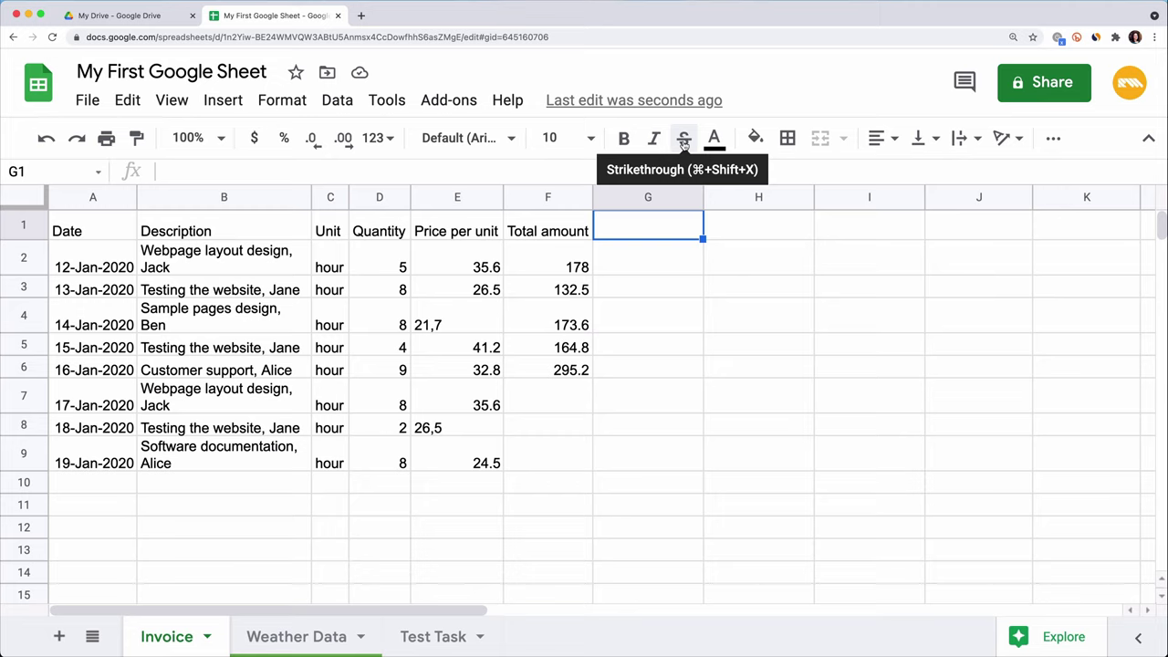
- Format the header cells A1:F1 with font size 14 and bold
left_click_drag(78, 225, 556, 219)
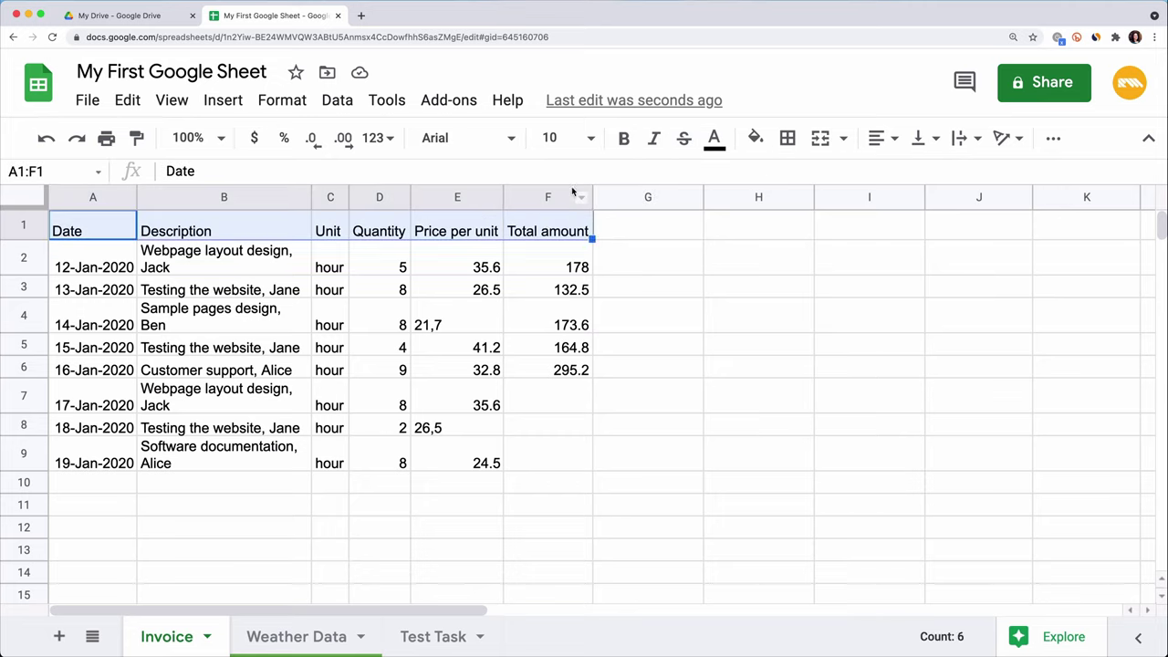
left_click(591, 140)
type("14")
key("Return")
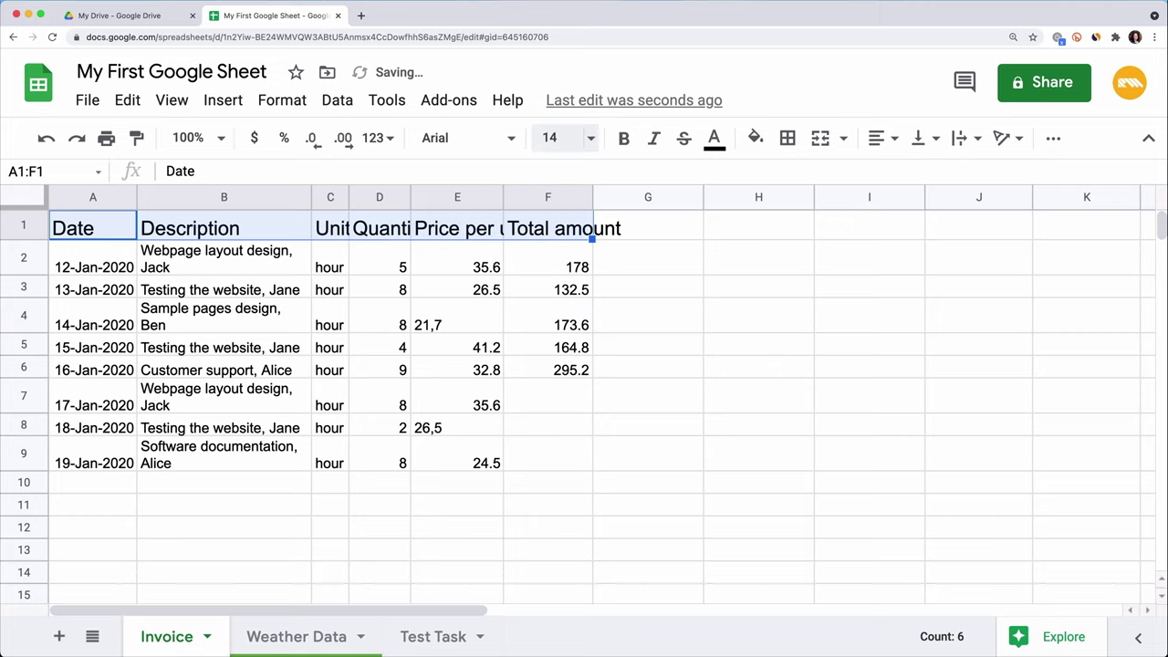
left_click(623, 137)
- Auto-fit the widths of columns A to F to their contents
left_click_drag(110, 202, 541, 205)
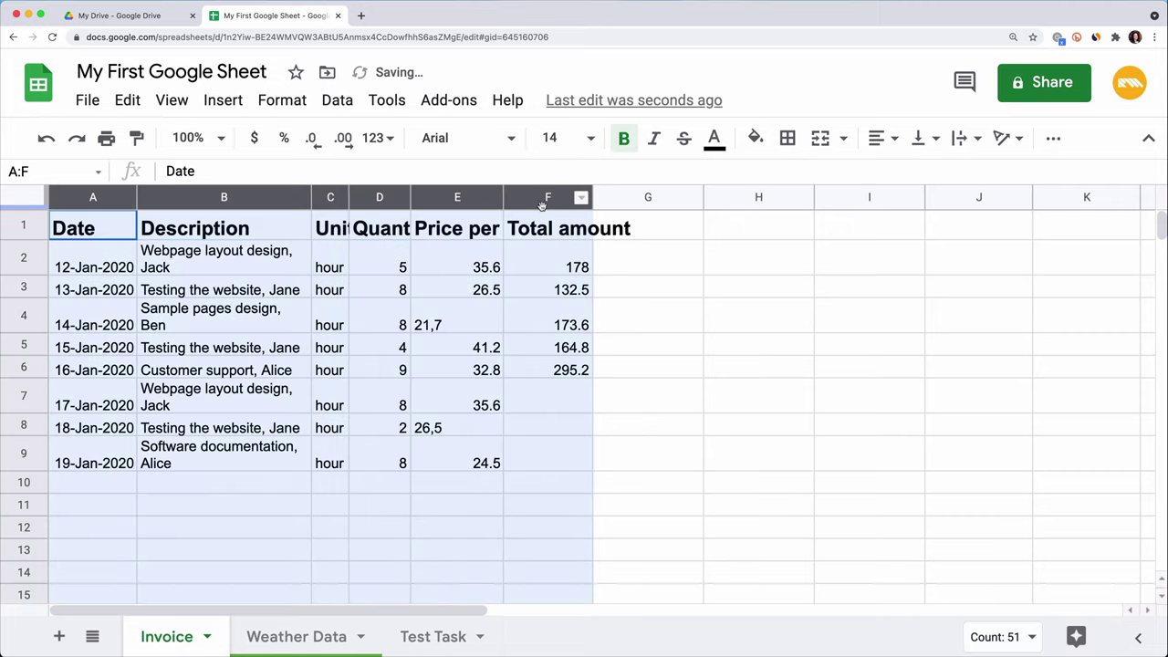
double_click(593, 197)
left_click(777, 271)
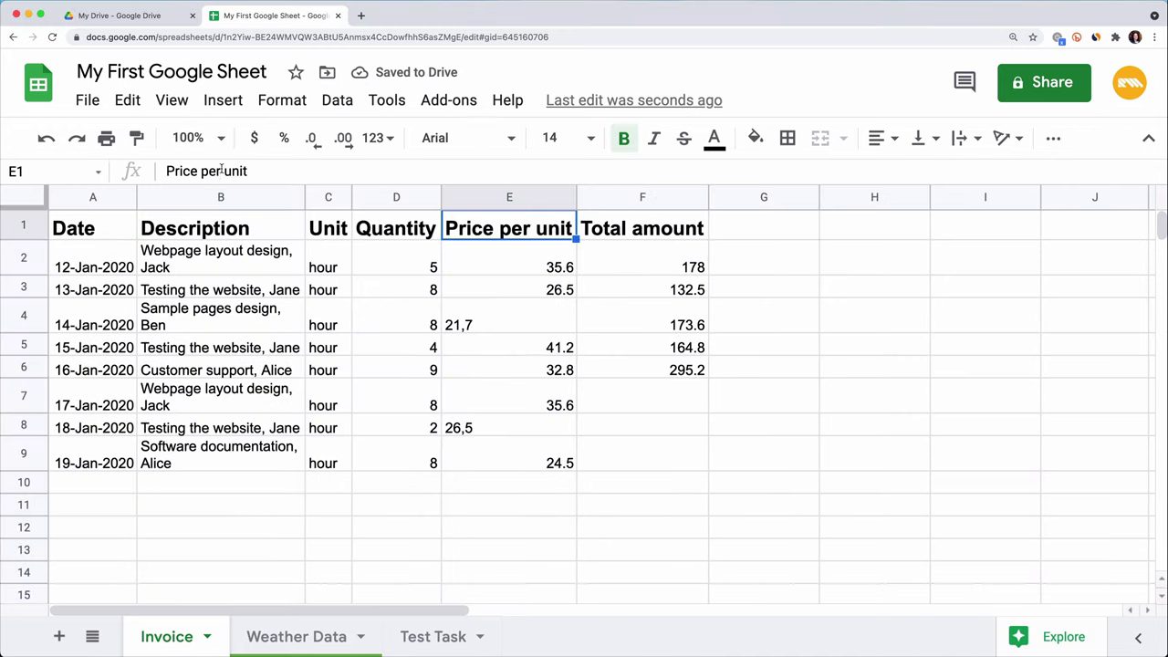
- Italicize only the word "per" in the Price per unit header in E1
double_click(202, 171)
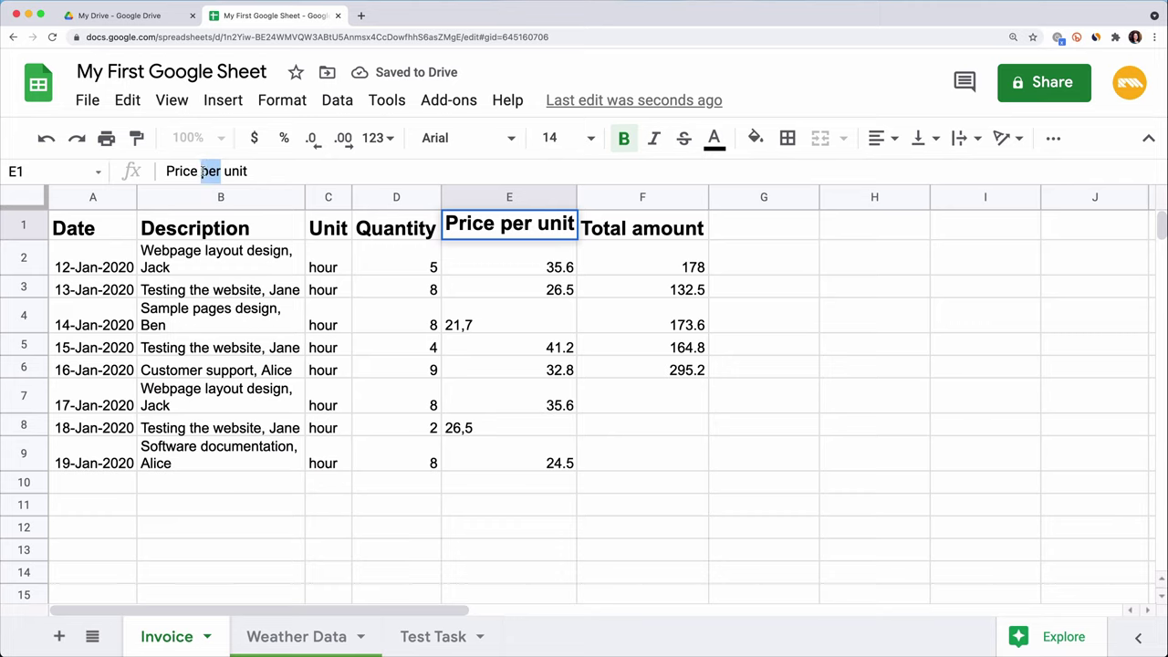
left_click(658, 148)
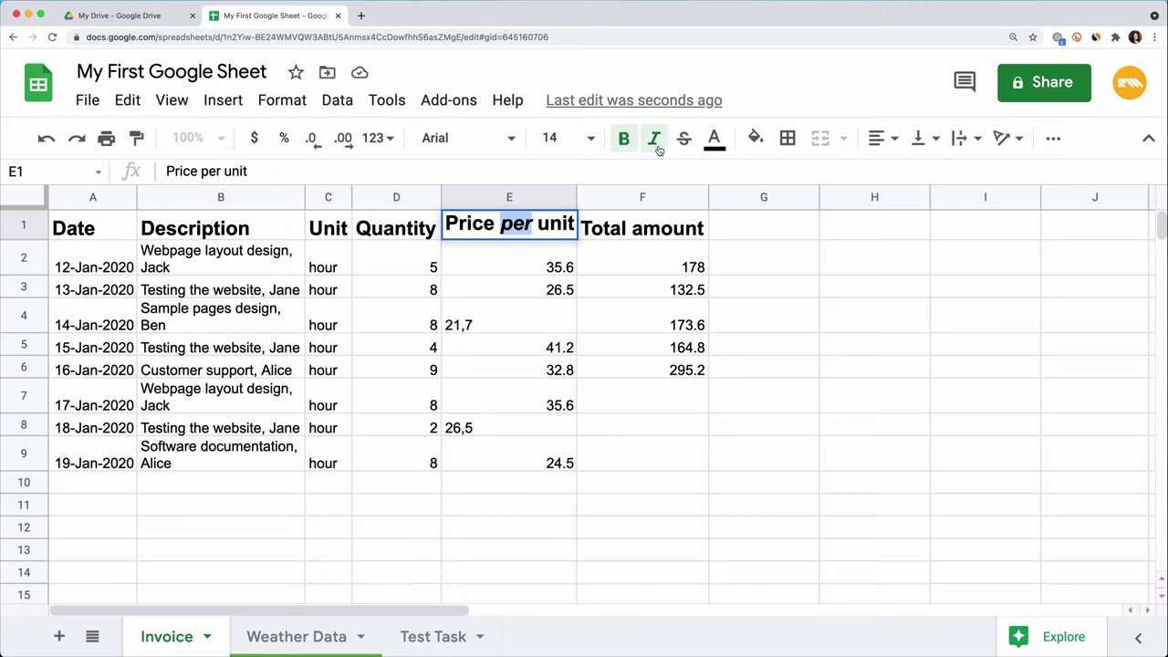
key("Return")
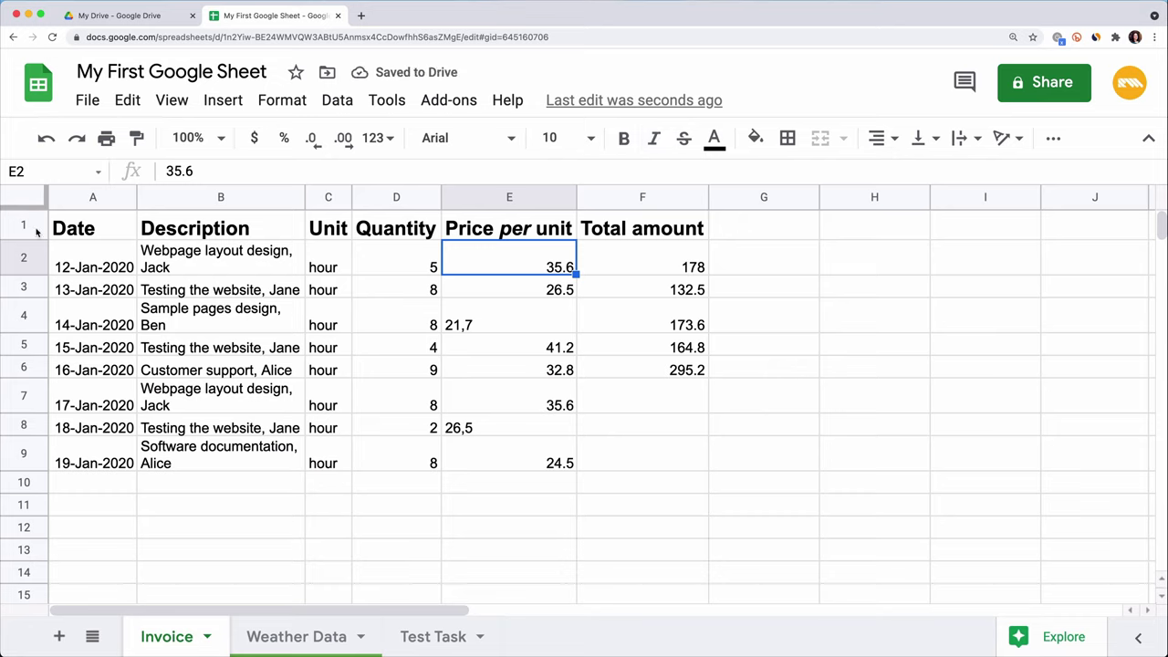
- Format the header cells A1:F1 with white text on a dark blue fill
left_click_drag(67, 239, 649, 232)
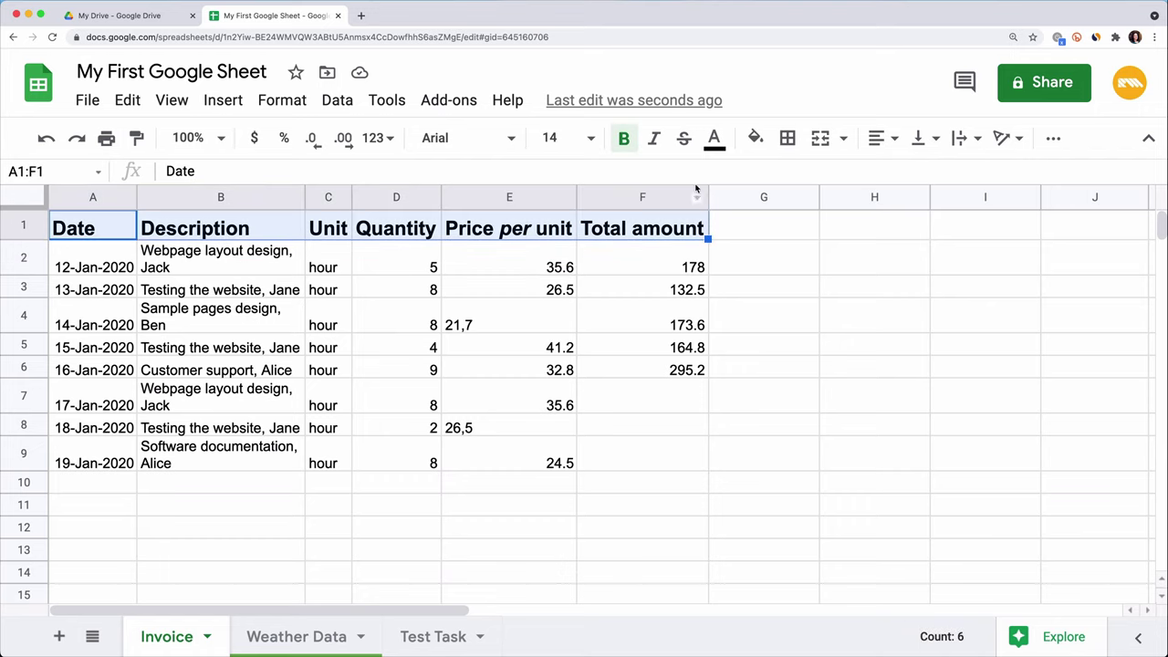
left_click(715, 139)
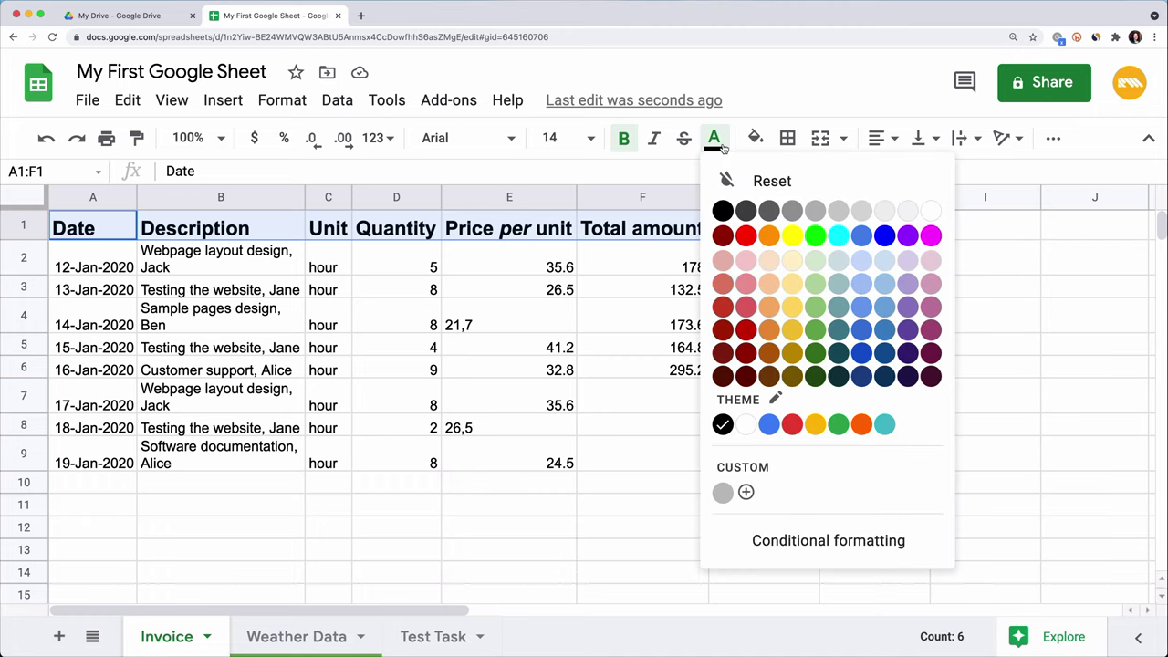
left_click(930, 214)
left_click(755, 138)
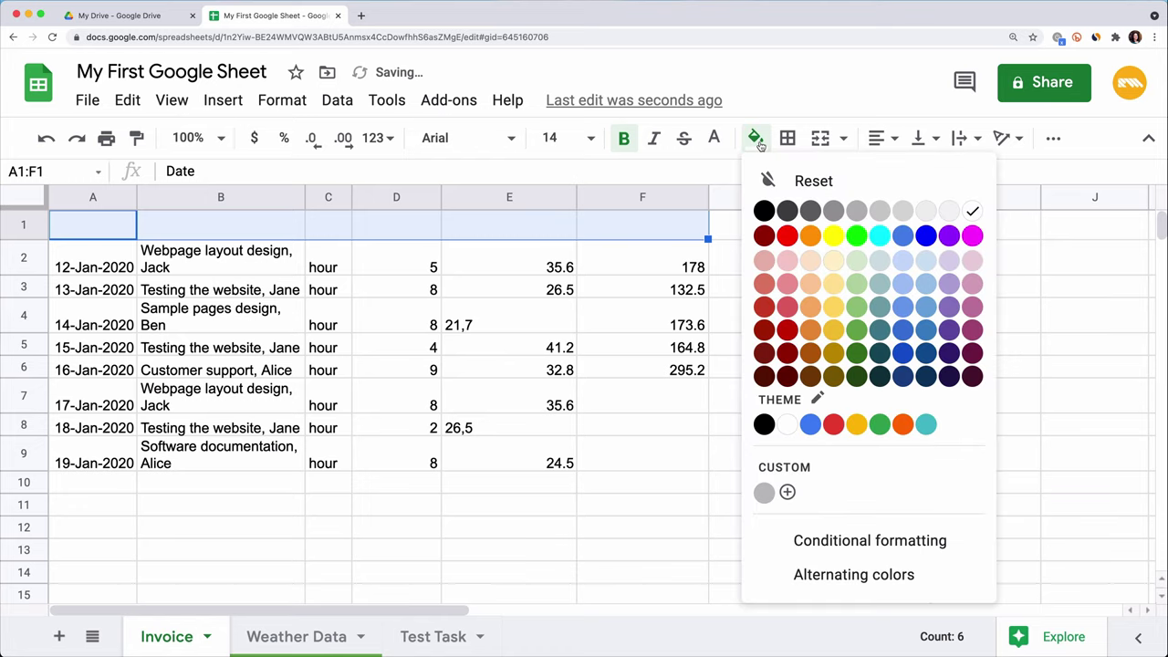
left_click(926, 353)
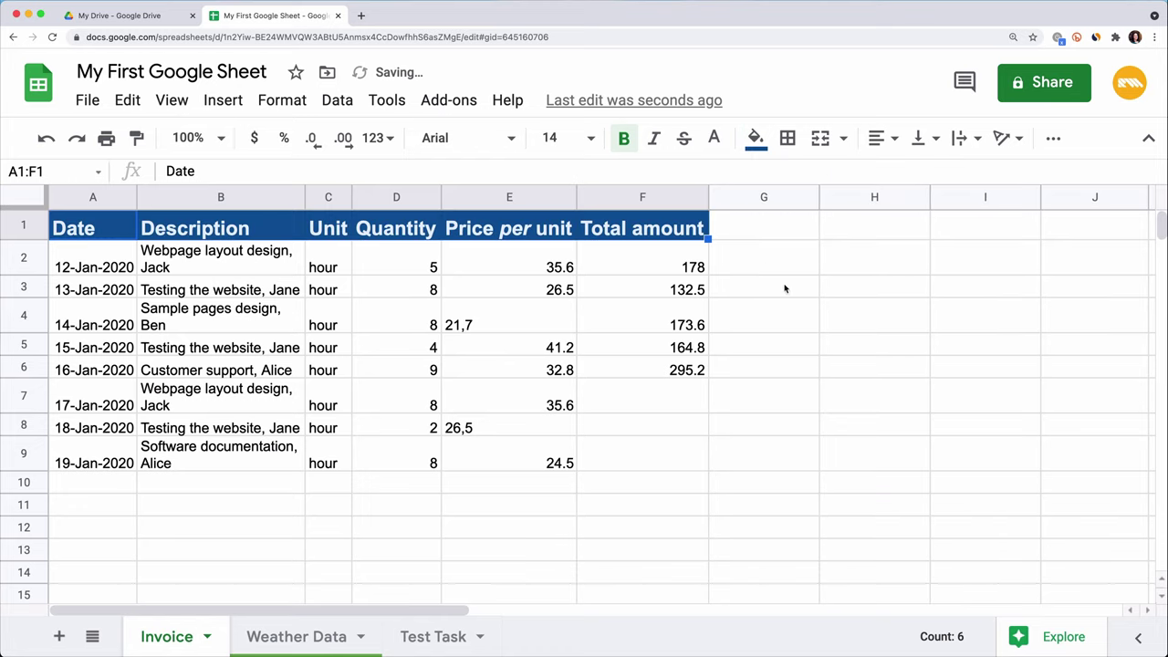
left_click(748, 234)
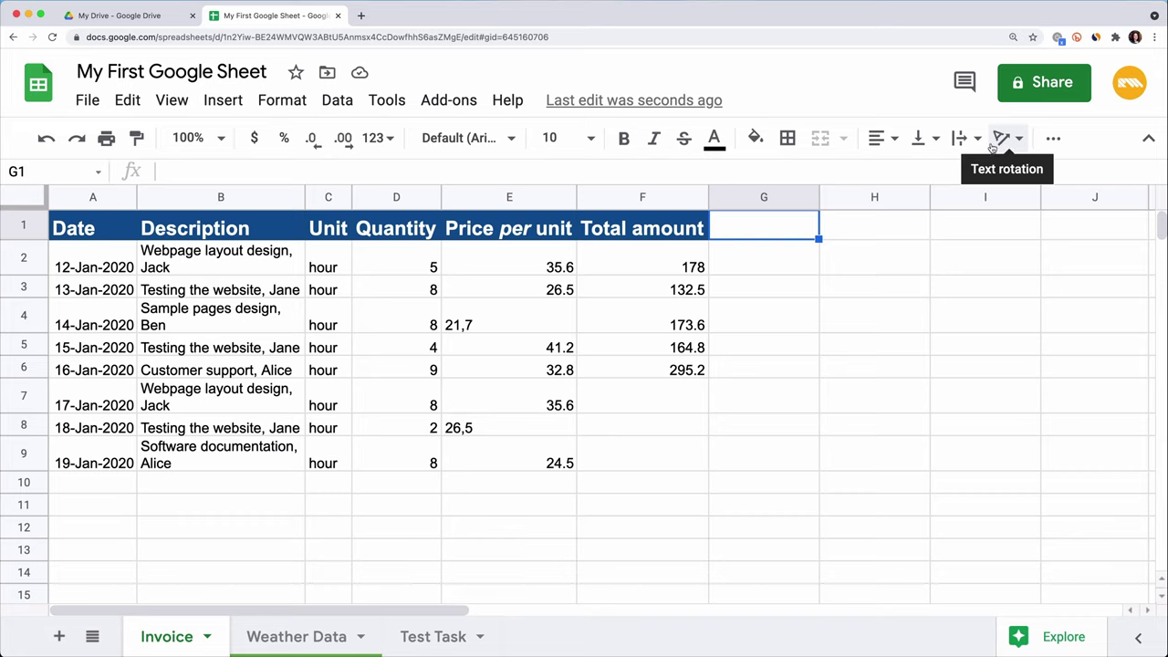
- Align the text in row 1 to the centre horizontally and to the middle vertically
left_click(21, 234)
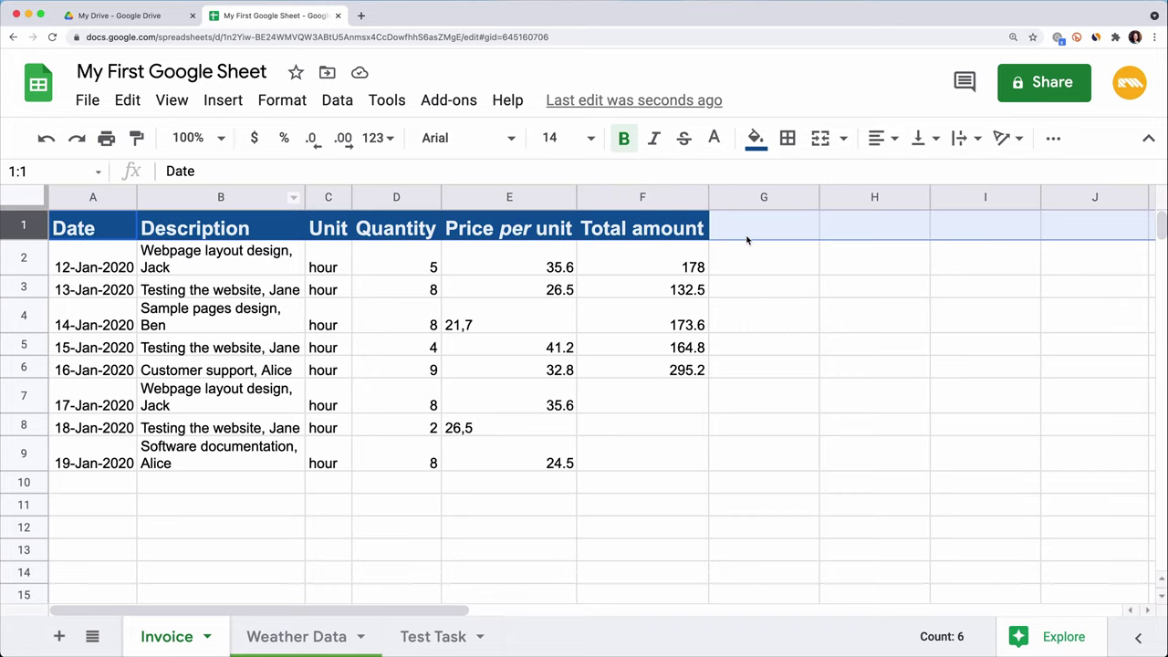
left_click(883, 138)
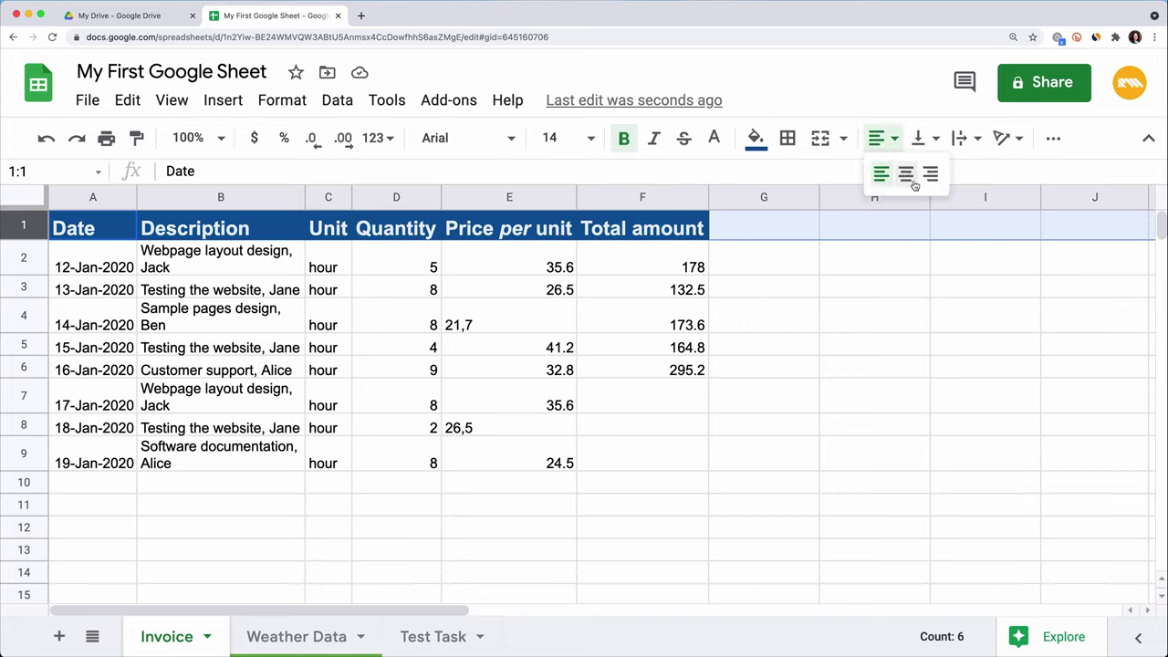
left_click(909, 178)
left_click(937, 141)
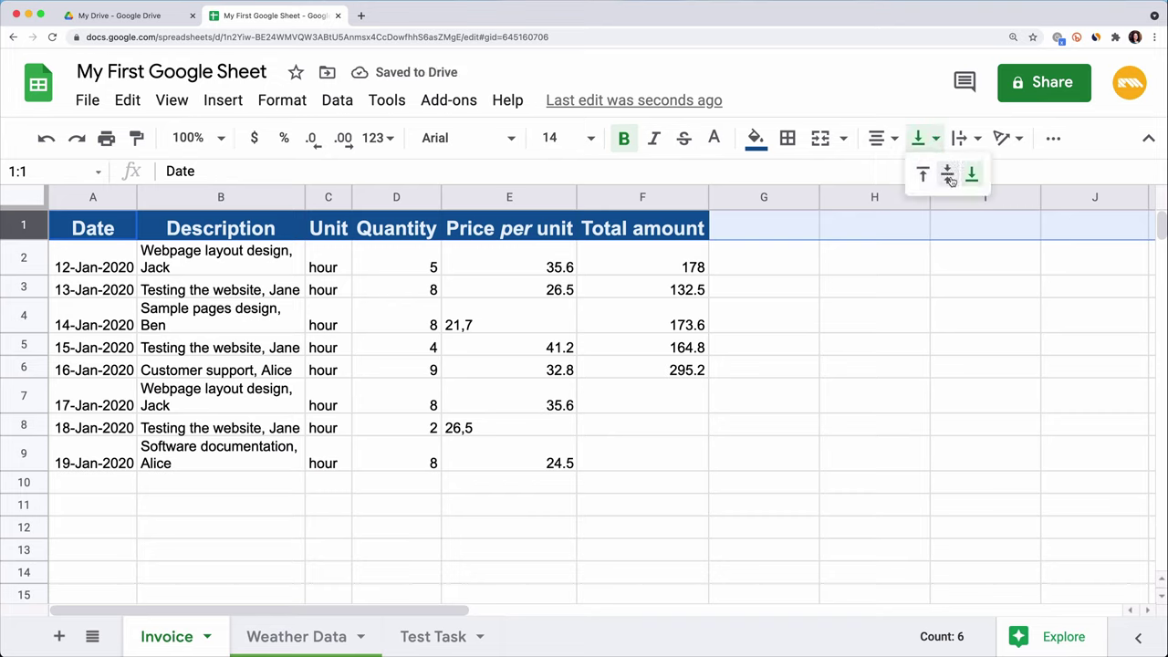
left_click(947, 174)
left_click(775, 258)
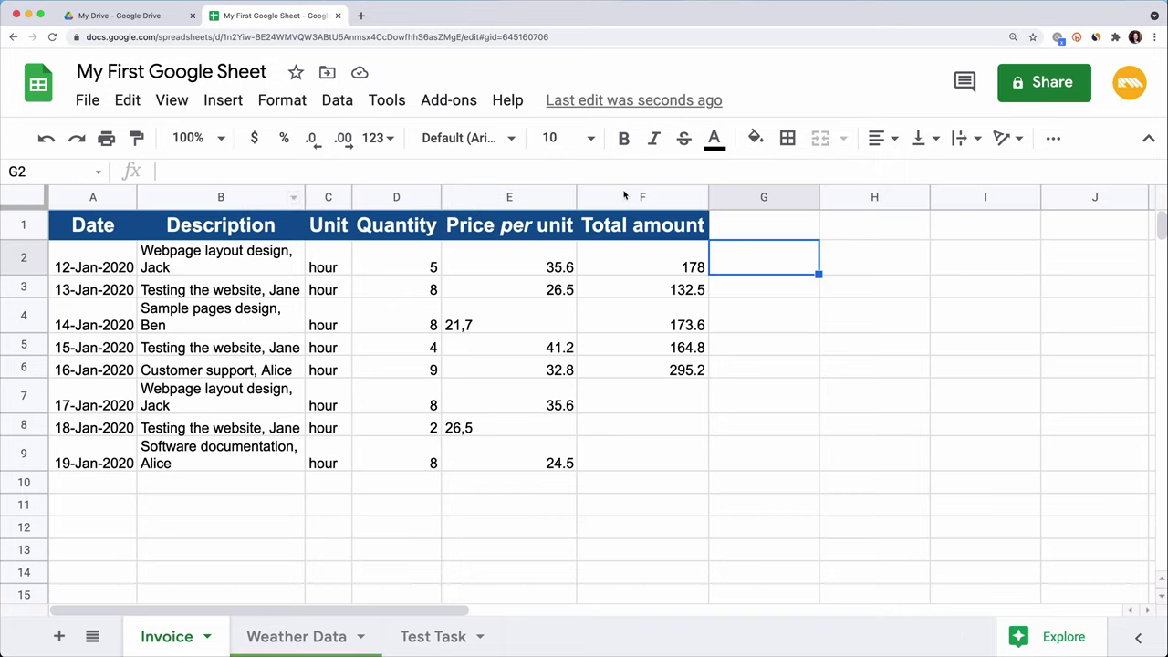
- Apply black borders to all cells of the table A1:F9
left_click(787, 141)
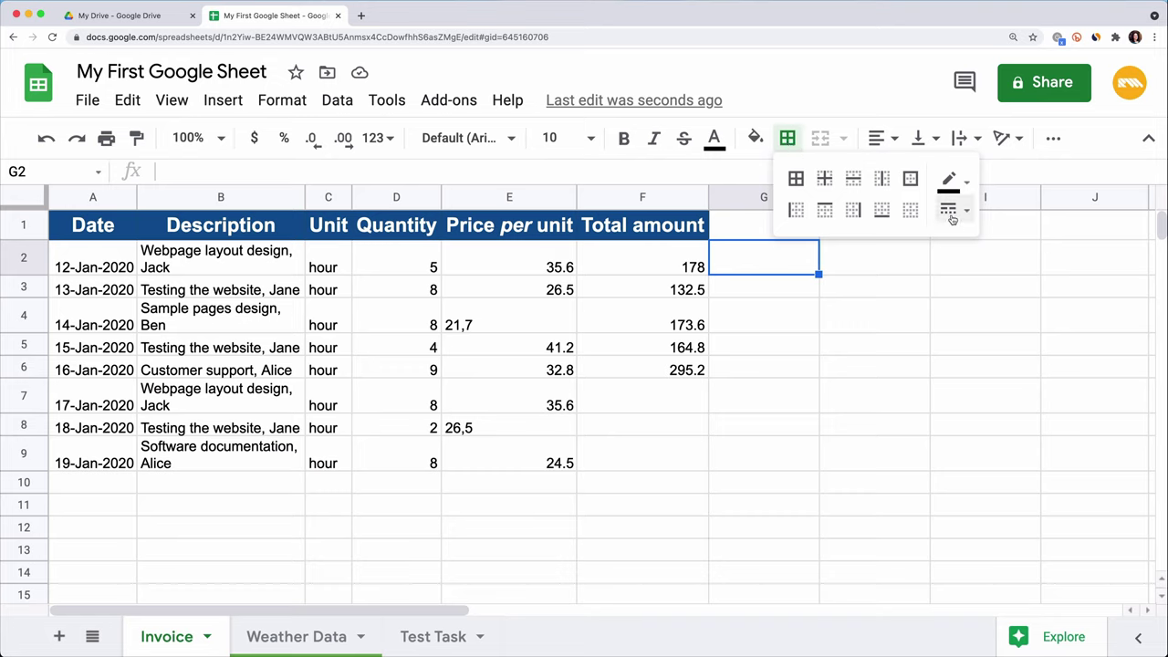
left_click_drag(672, 238, 115, 469)
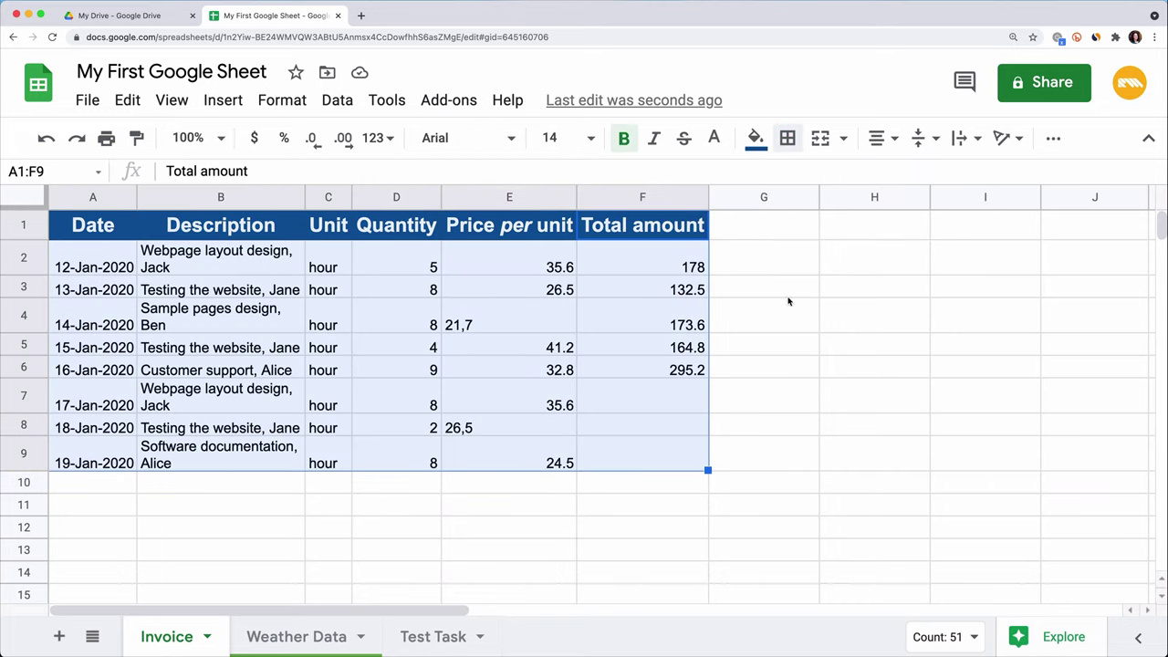
left_click(786, 138)
left_click(796, 179)
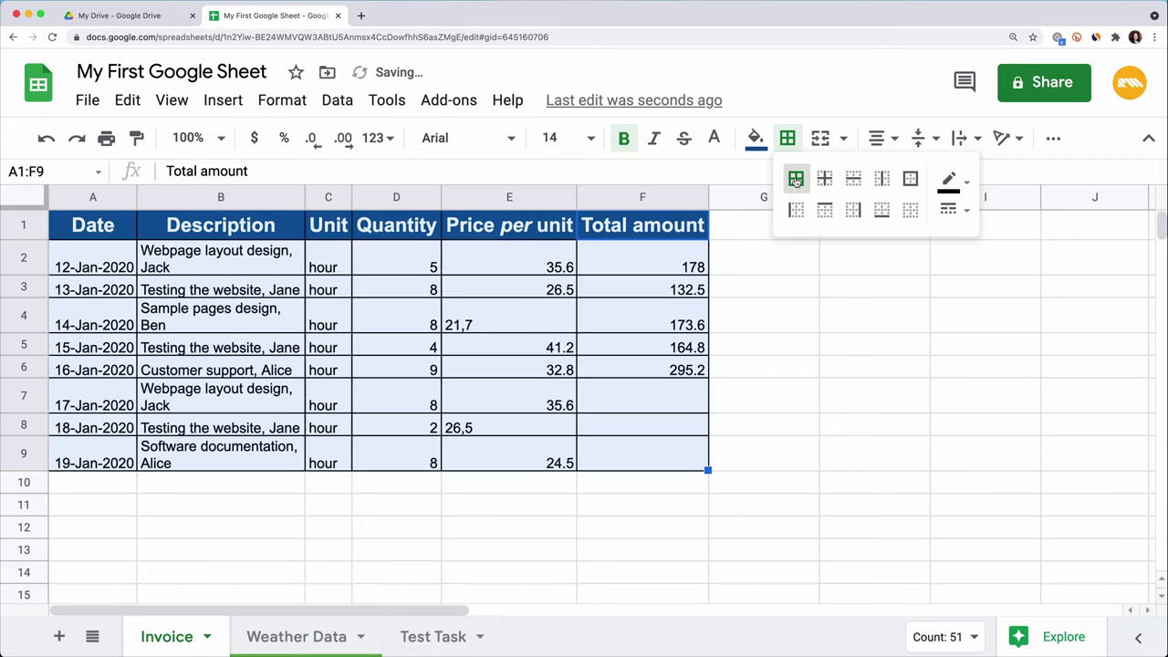
left_click(890, 256)
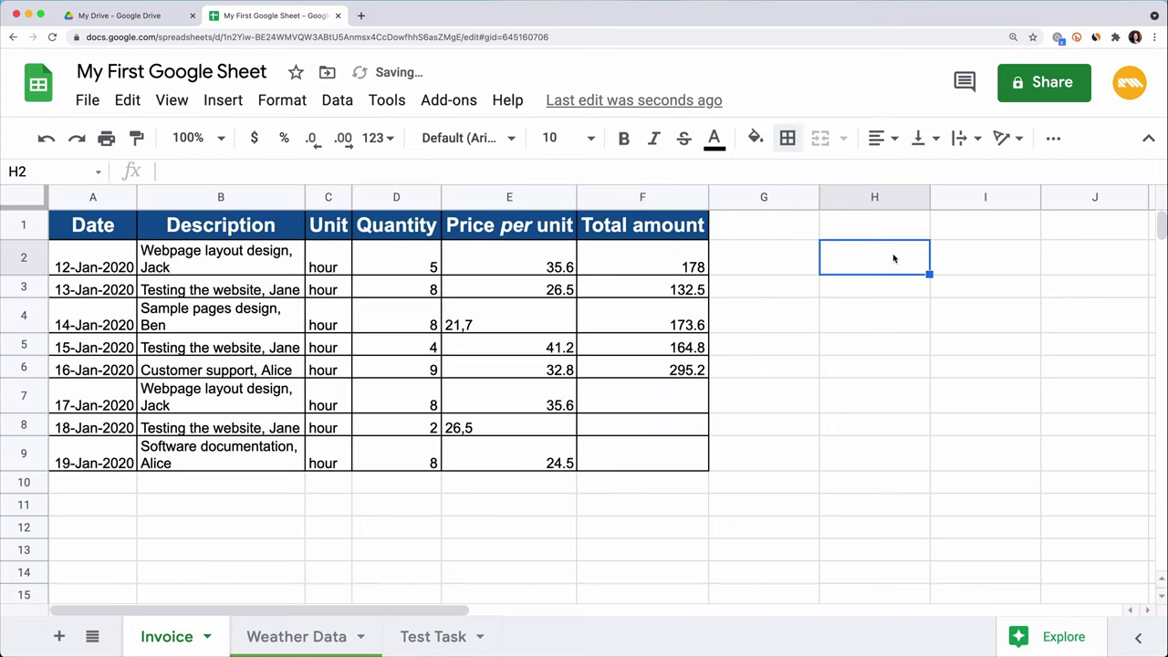
left_click_drag(87, 197, 687, 267)
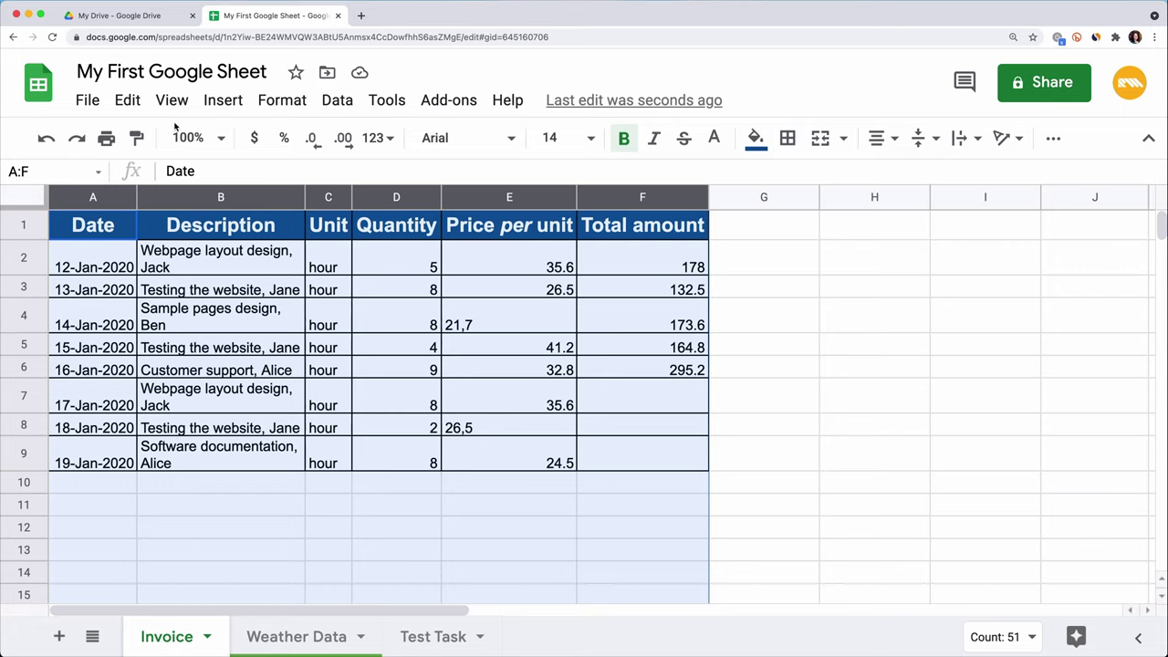
left_click(271, 105)
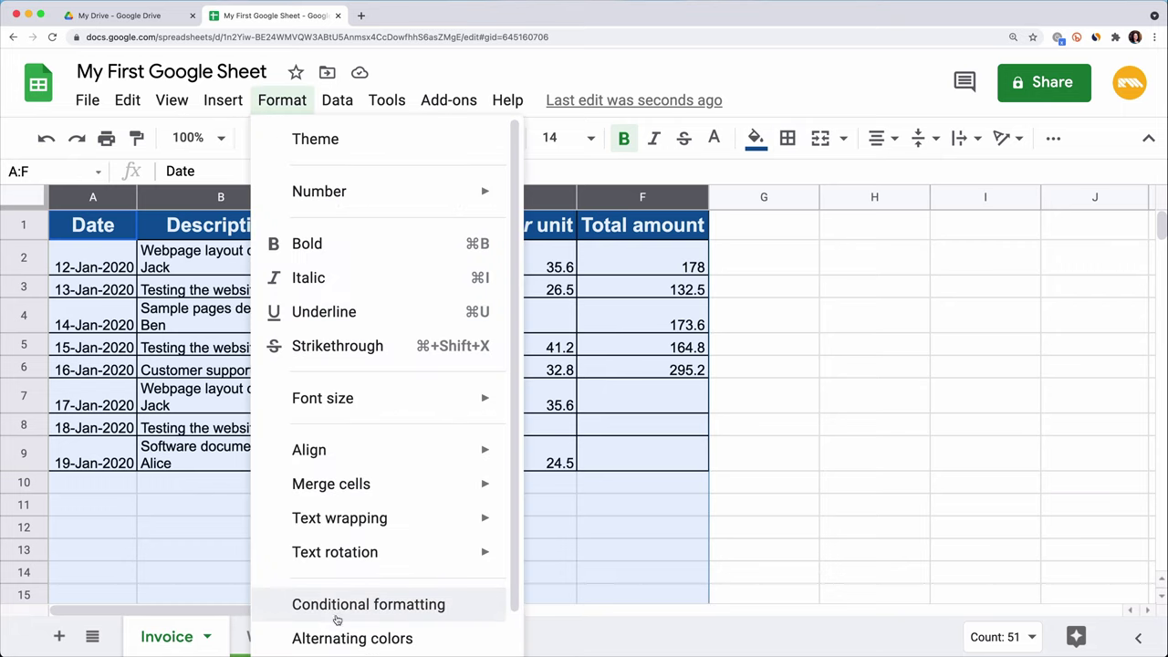
scroll(335, 624, "down", 1)
left_click(761, 228)
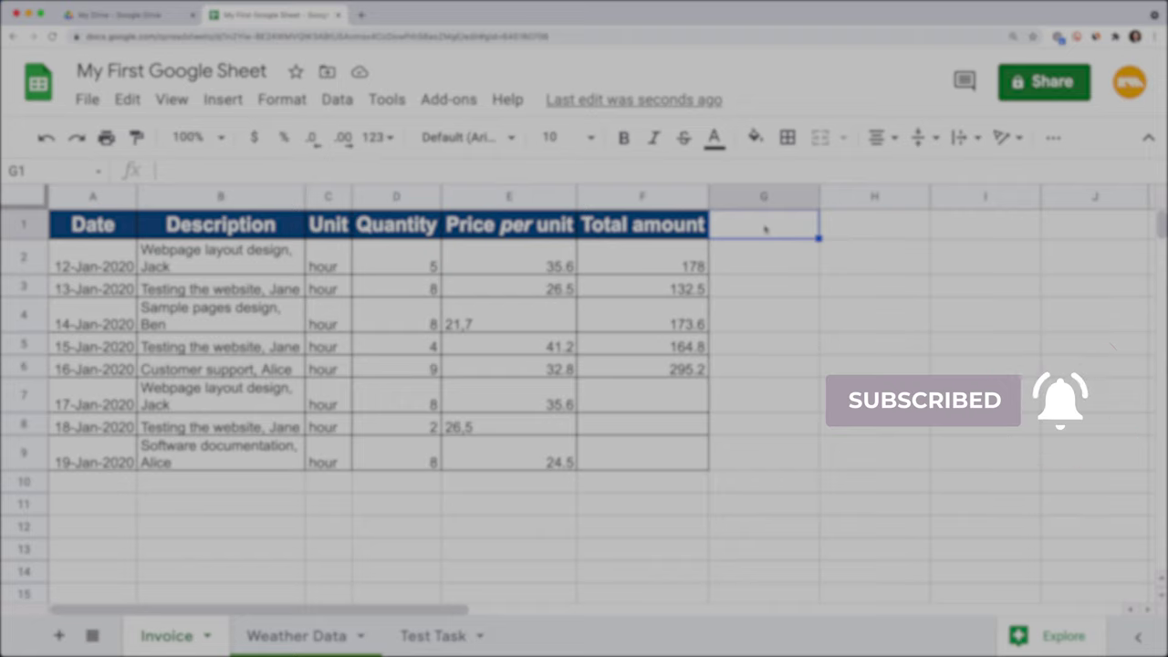
- Insert a row above the header row and enter the title "Invoice" in A1
left_click(18, 228)
right_click(18, 228)
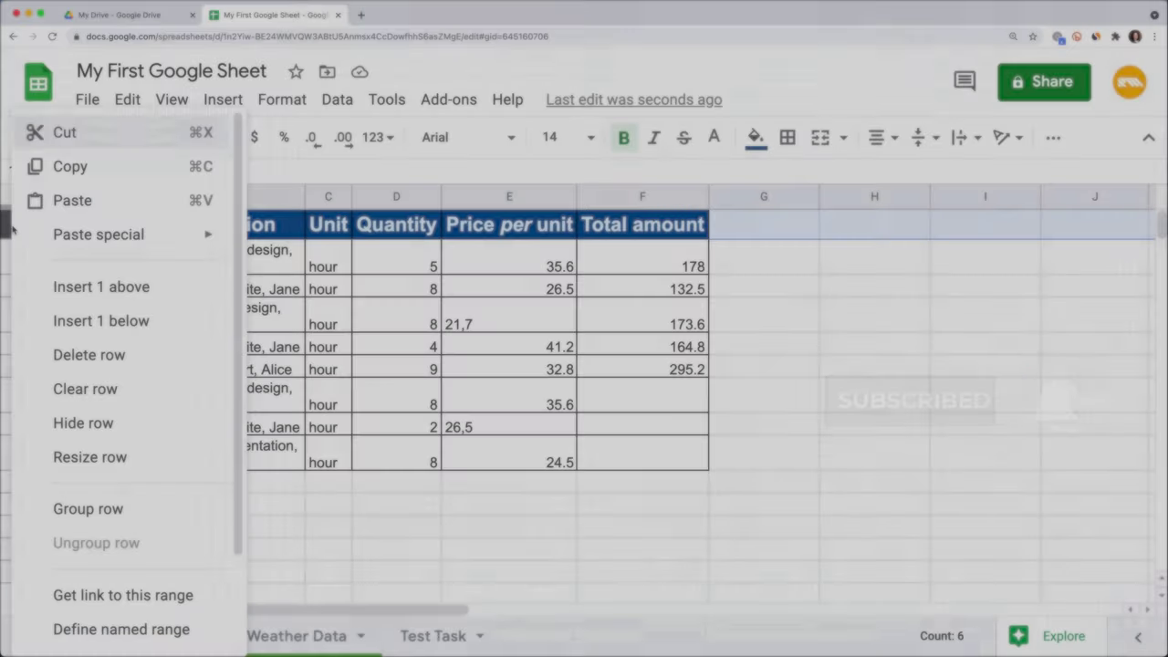
left_click(83, 300)
type("Invoice")
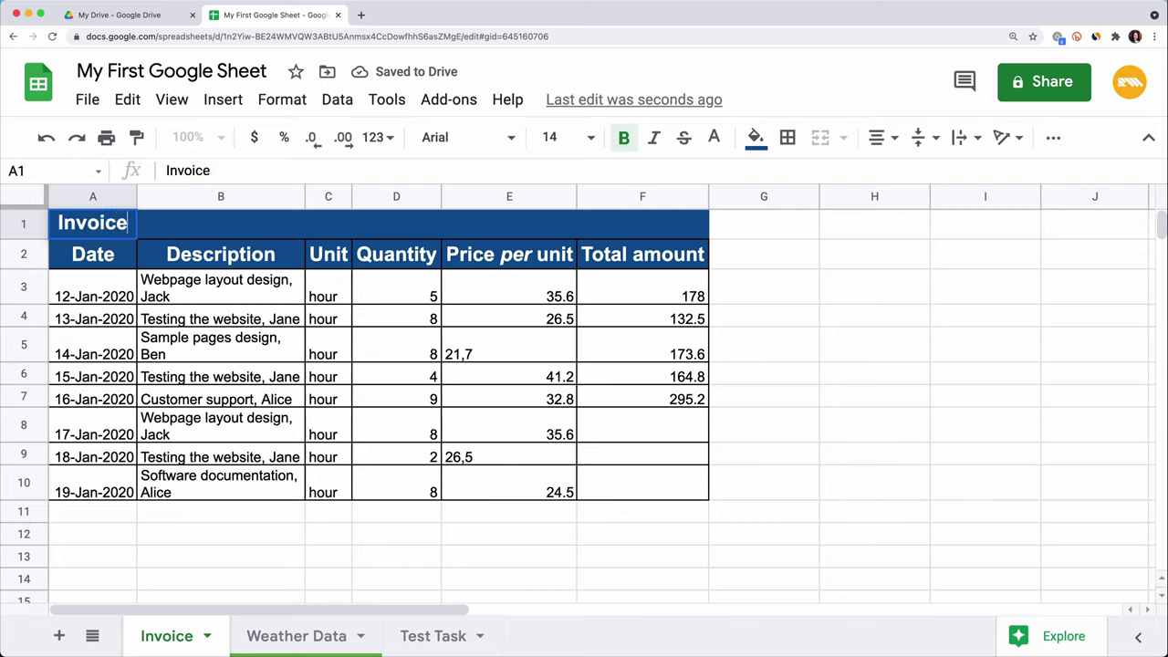
key("Return")
- Merge the title row cells A1:F1 horizontally
left_click_drag(91, 223, 613, 232)
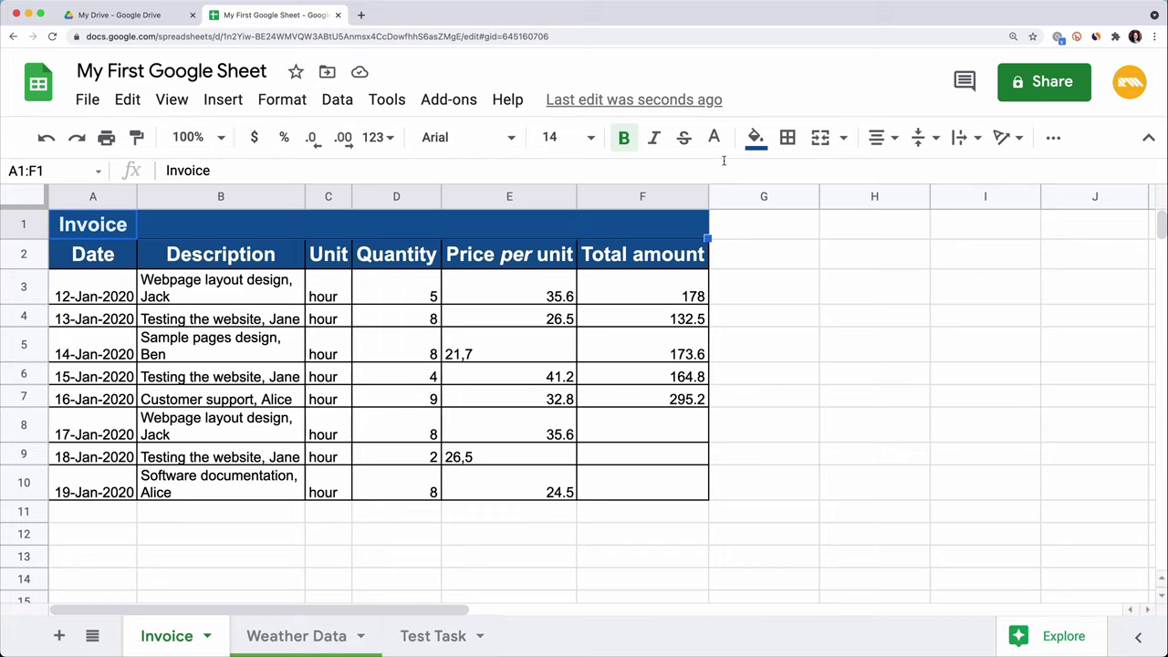
left_click(841, 139)
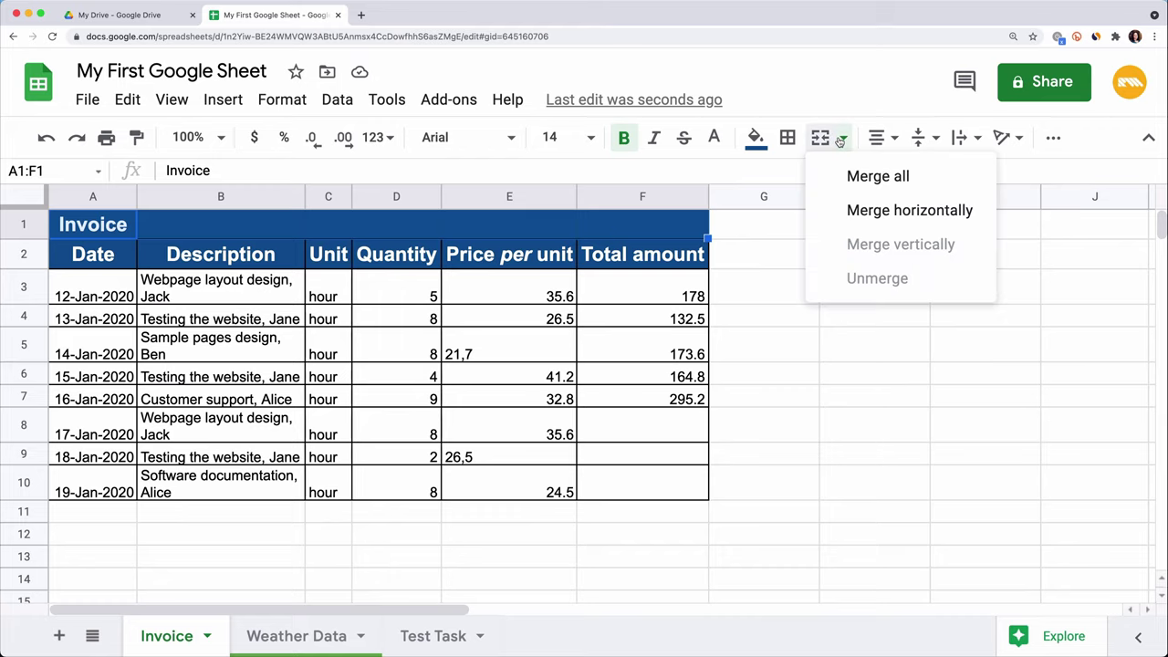
left_click(947, 212)
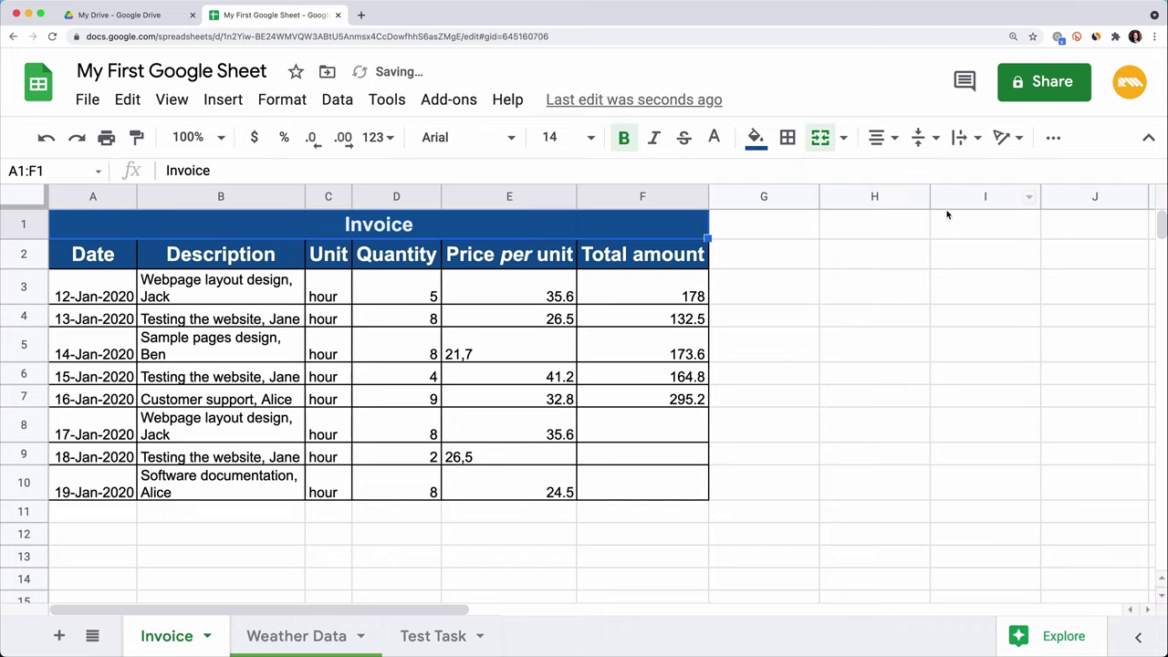
- Change the fill color of the Invoice title row A1:F1 to purple
left_click(755, 137)
left_click(949, 334)
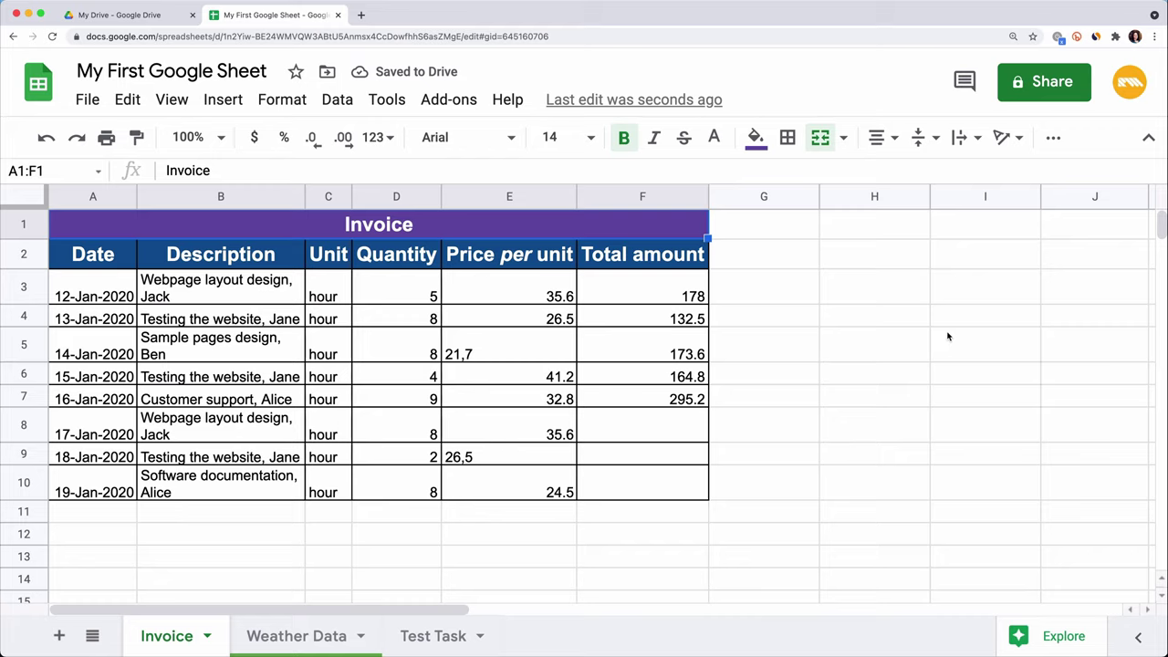
left_click(796, 234)
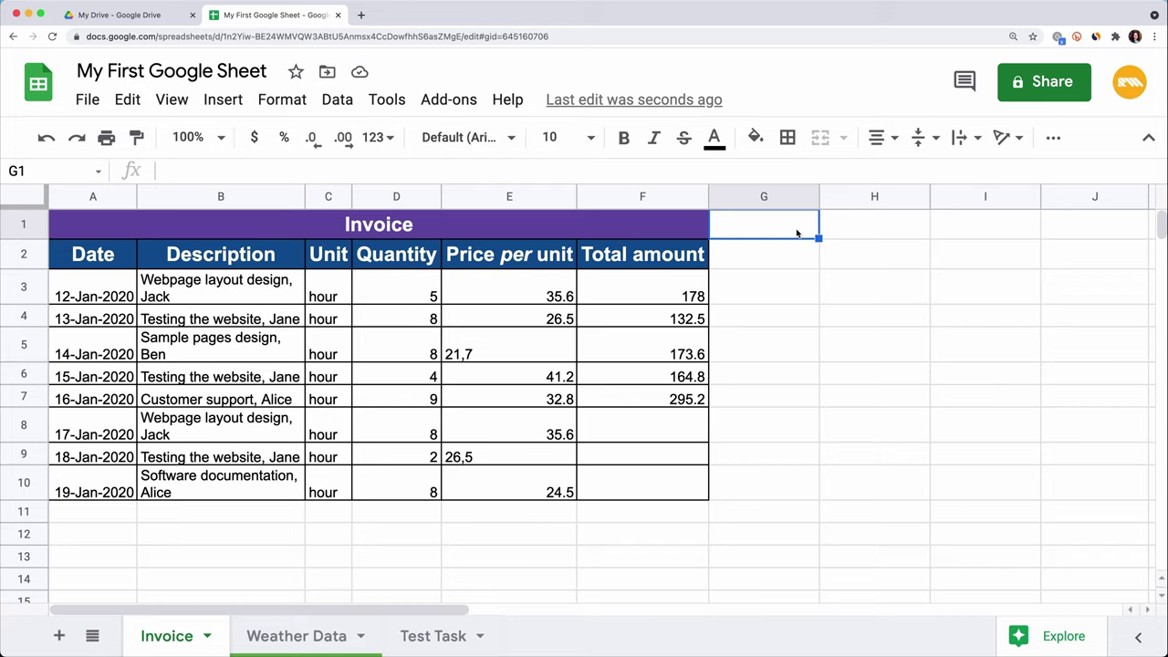
- Unmerge the Invoice title cell A1:F1 back into separate cells
left_click(696, 229)
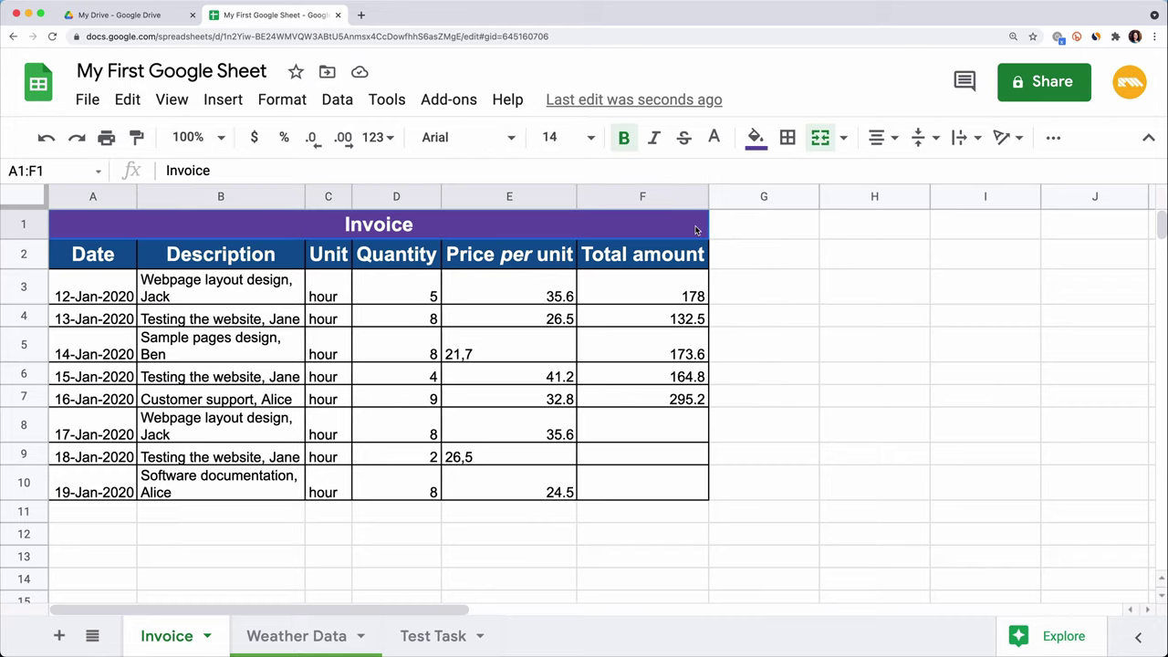
left_click(844, 141)
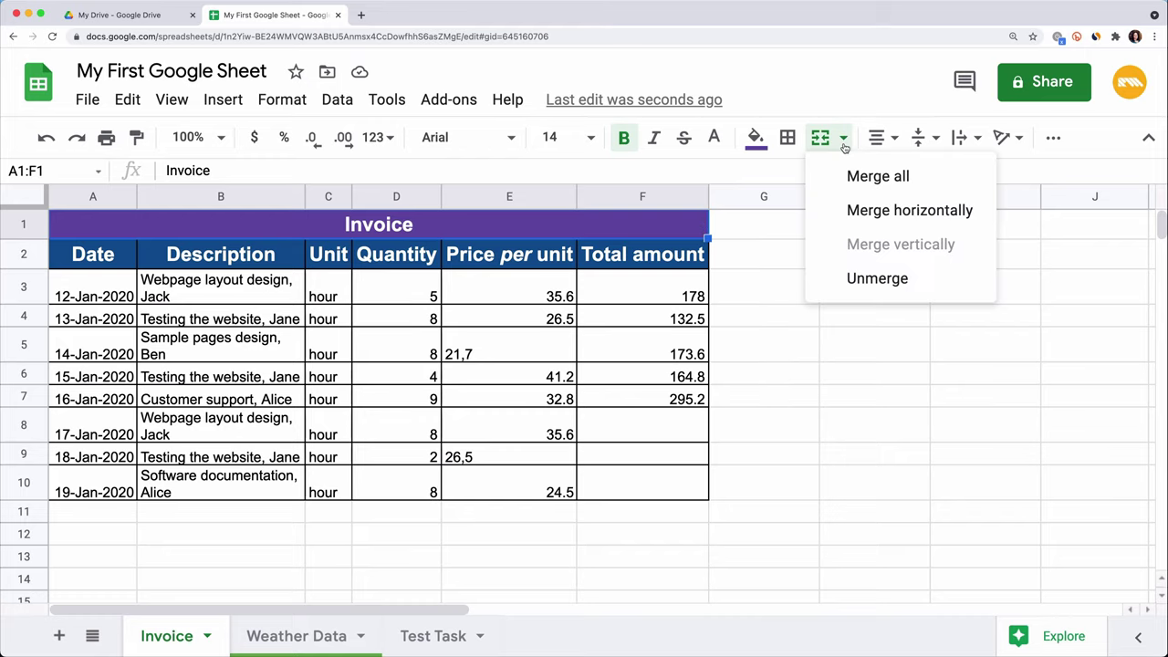
left_click(925, 287)
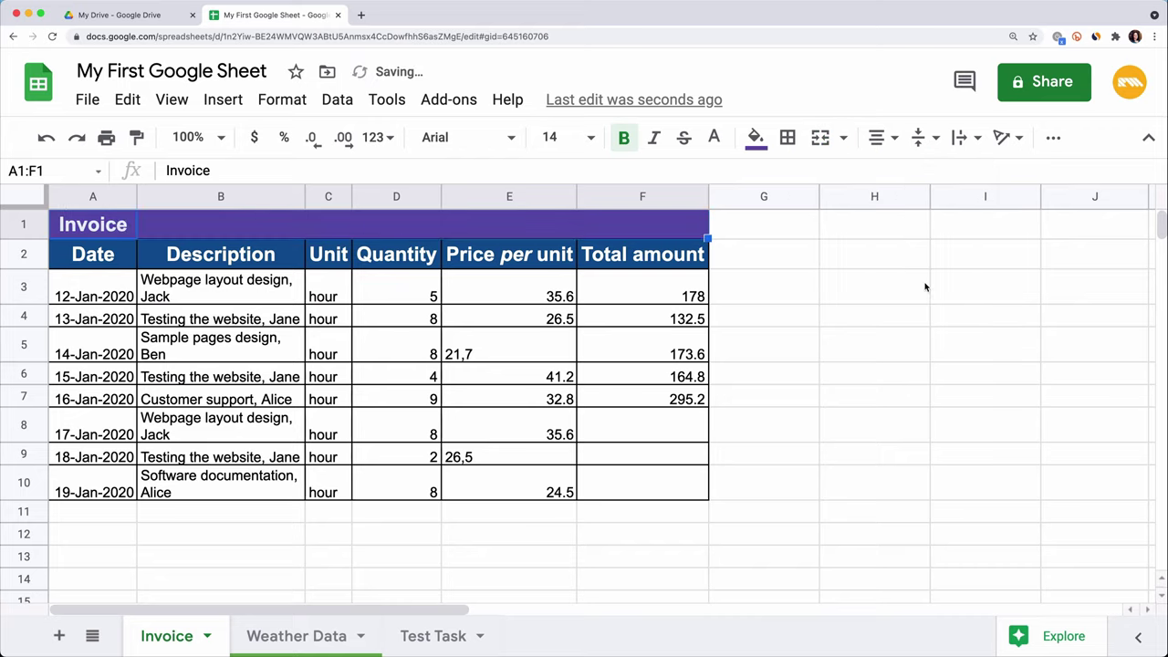
left_click(808, 232)
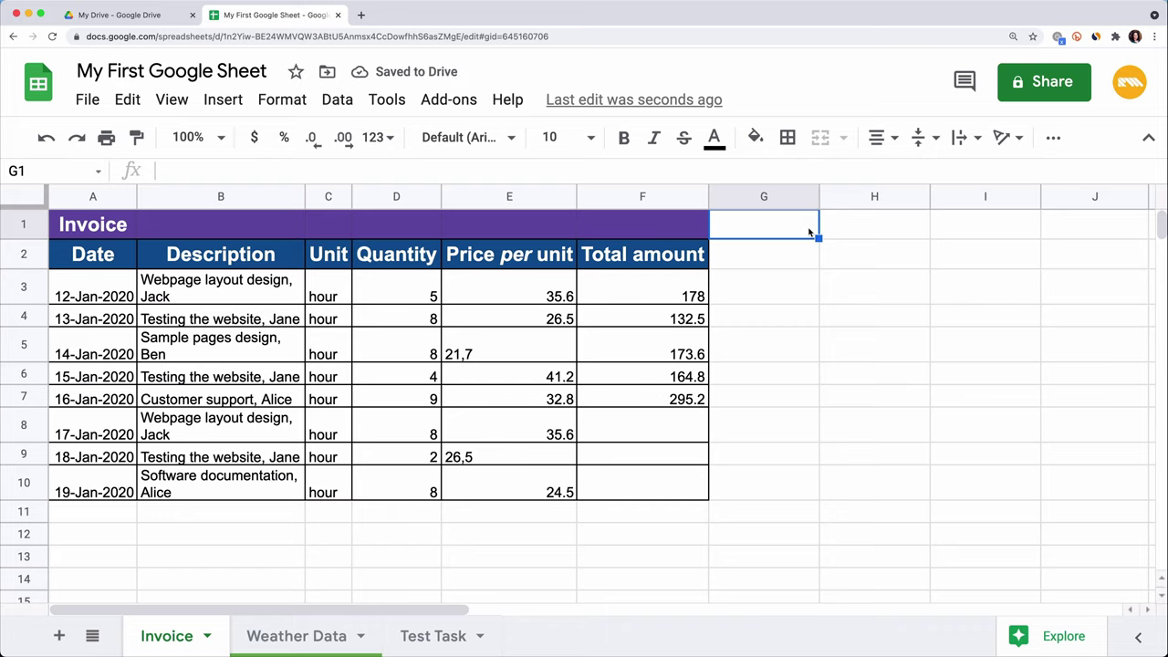
- Format the unit prices in E3:E10 as dollar currency with two decimal places
left_click_drag(535, 296, 537, 491)
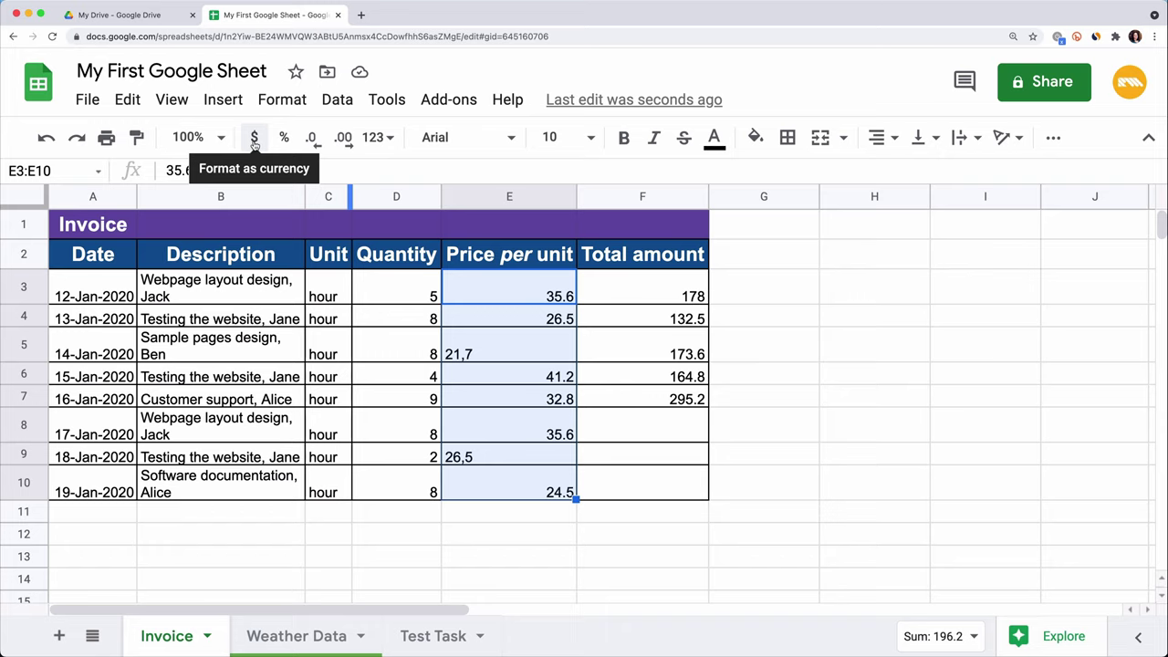
left_click(255, 138)
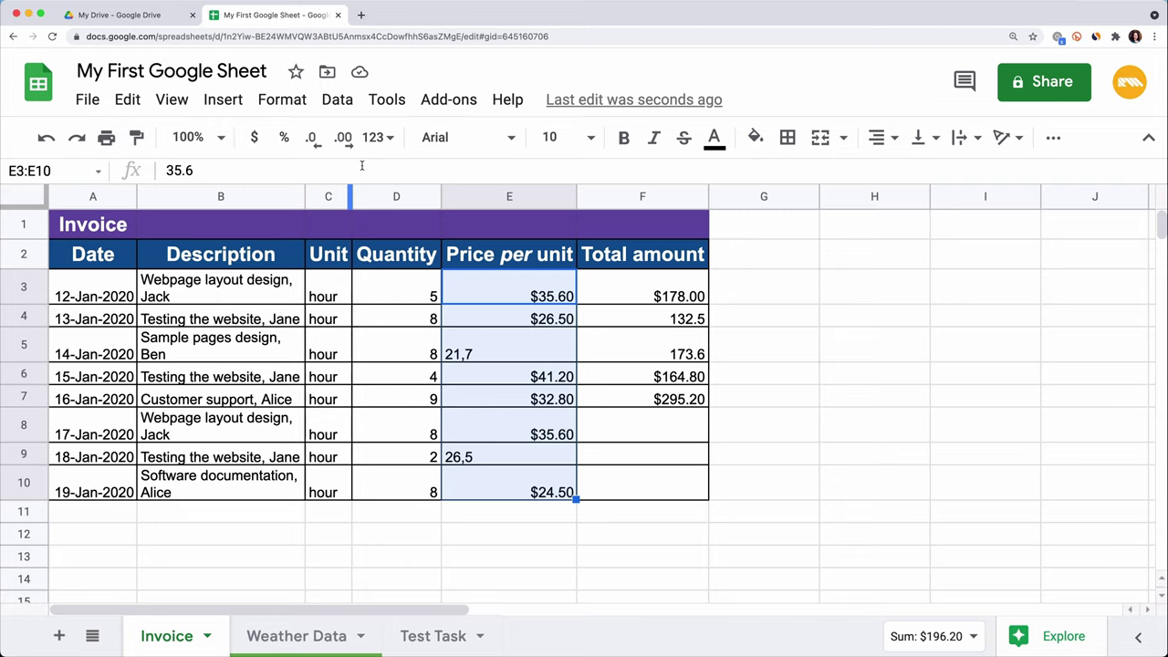
left_click(312, 139)
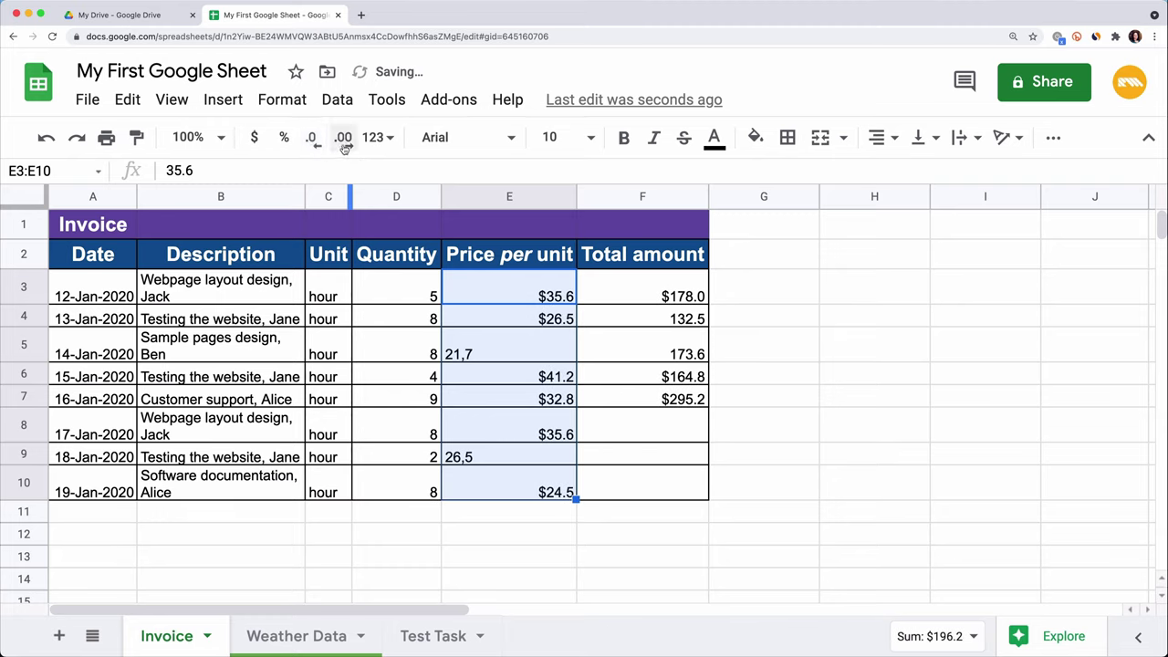
left_click(345, 140)
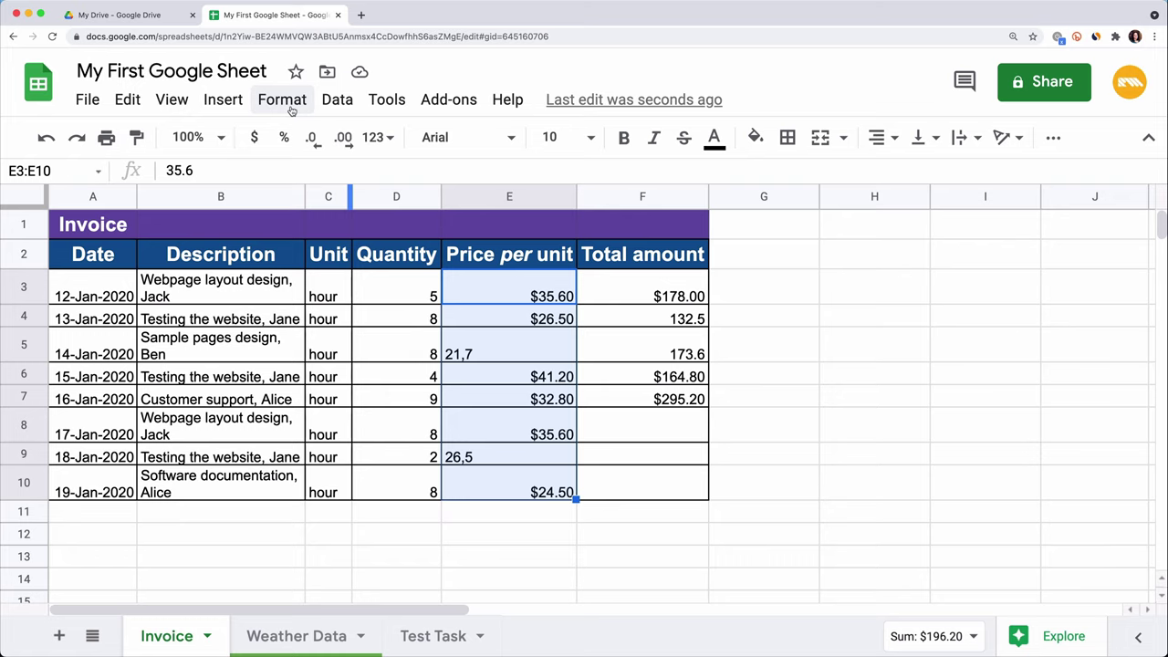
- Look through the custom currencies available for the unit prices in E3:E10 without applying one
left_click(283, 102)
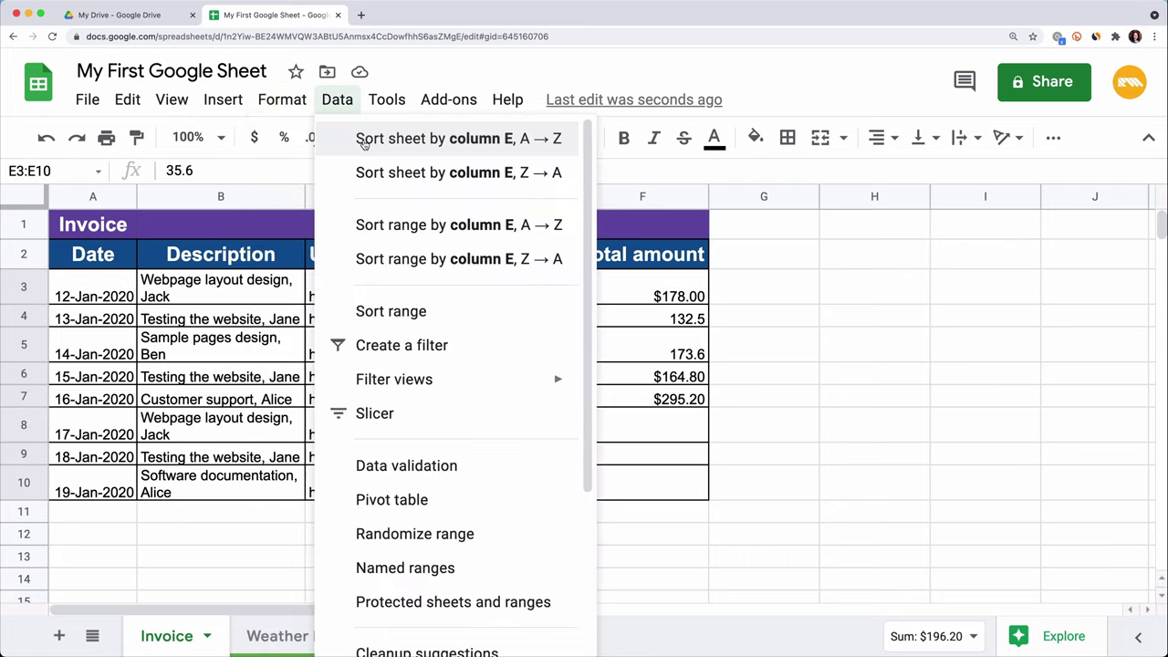
mouse_move(444, 148)
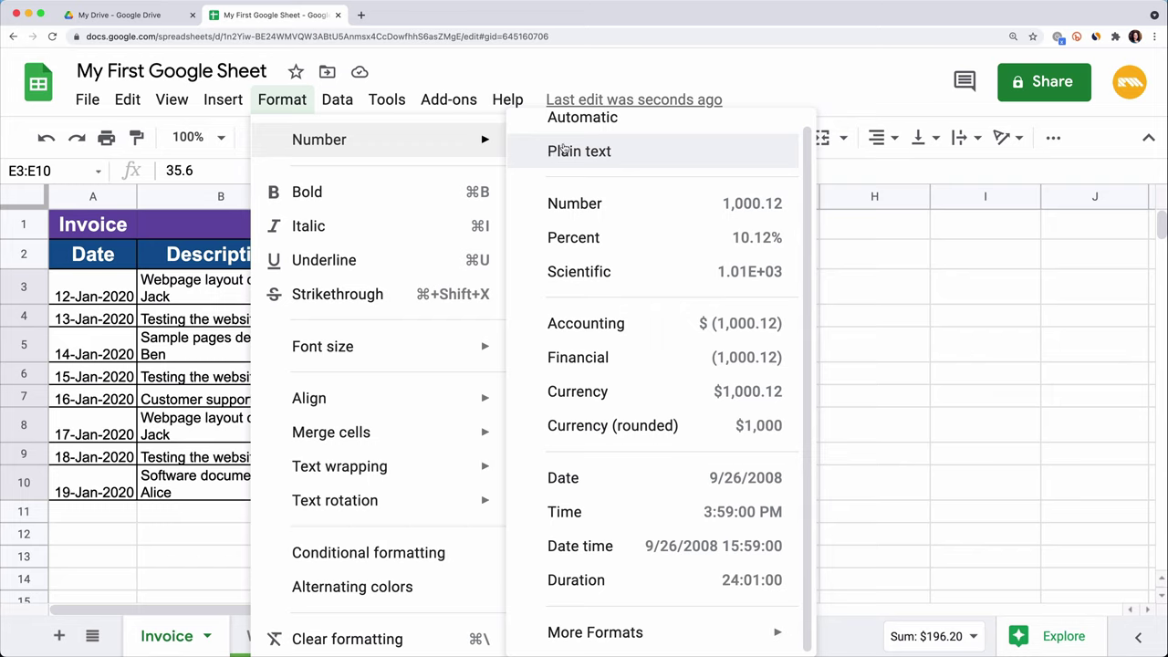
mouse_move(692, 643)
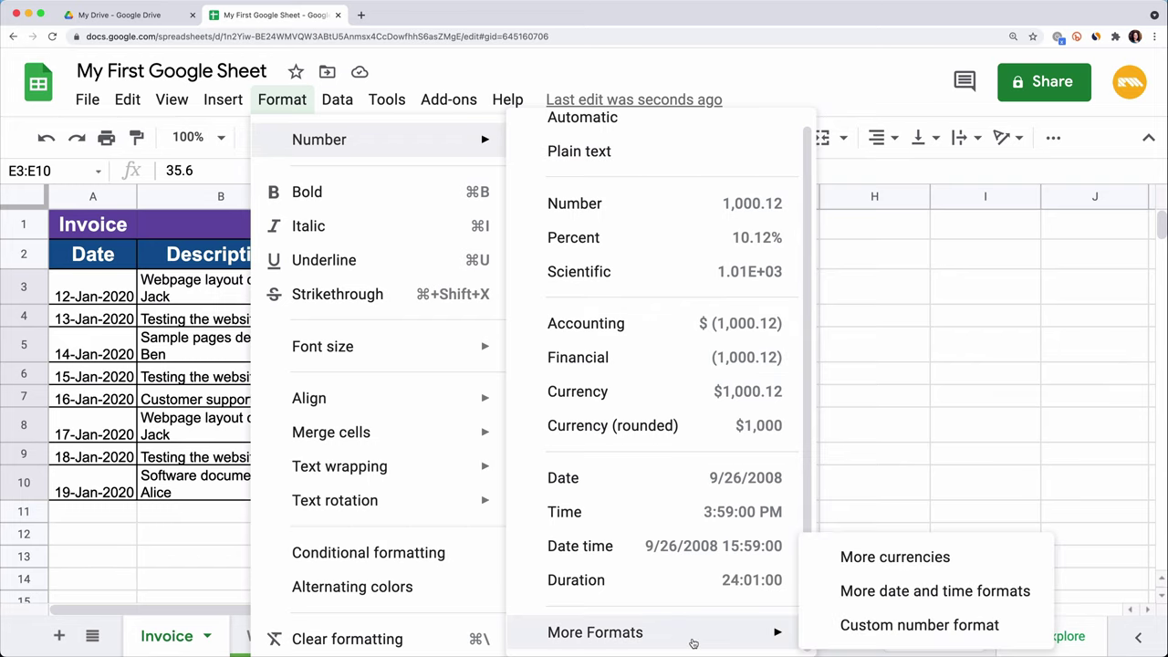
left_click(881, 559)
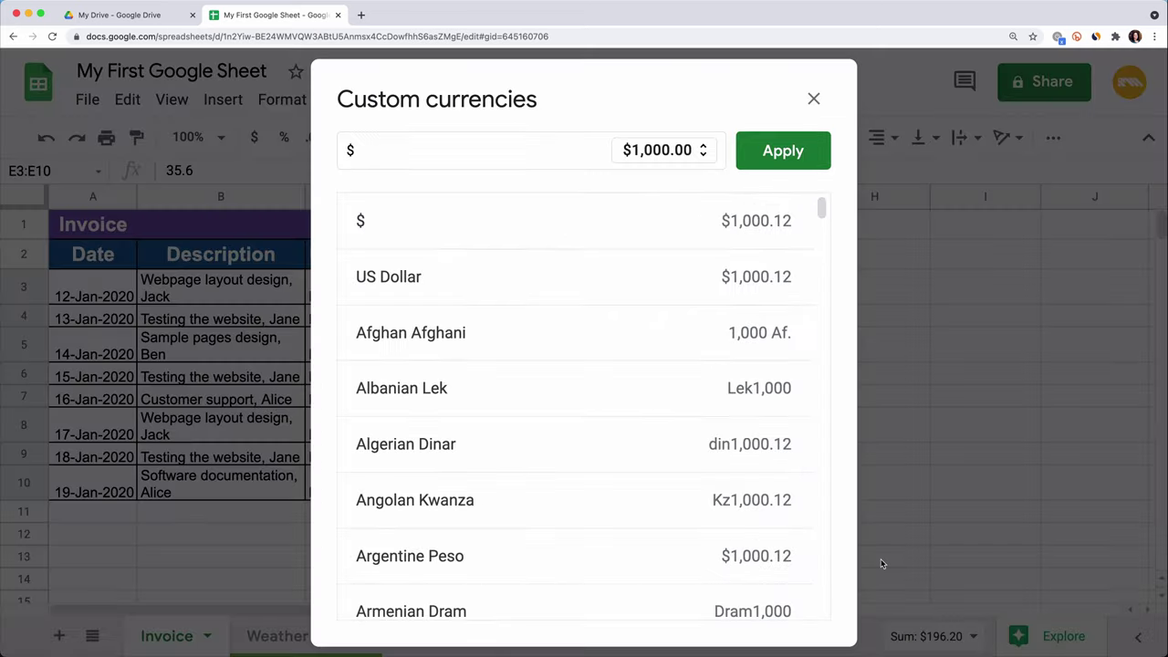
scroll(670, 540, "down", 5)
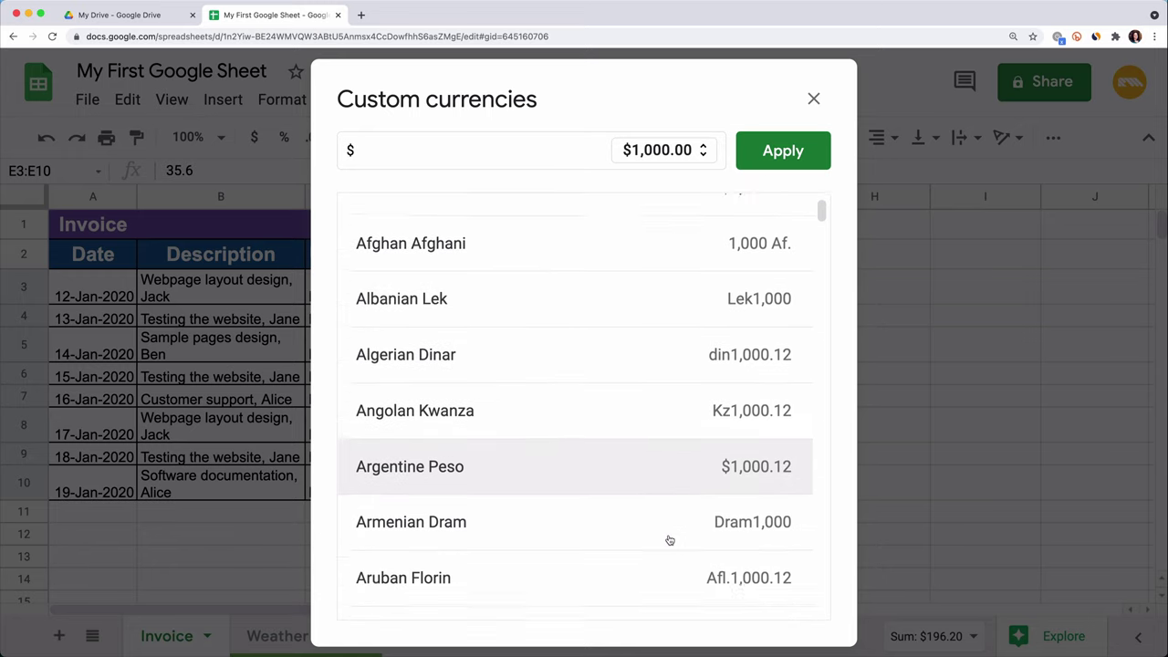
scroll(670, 540, "down", 2)
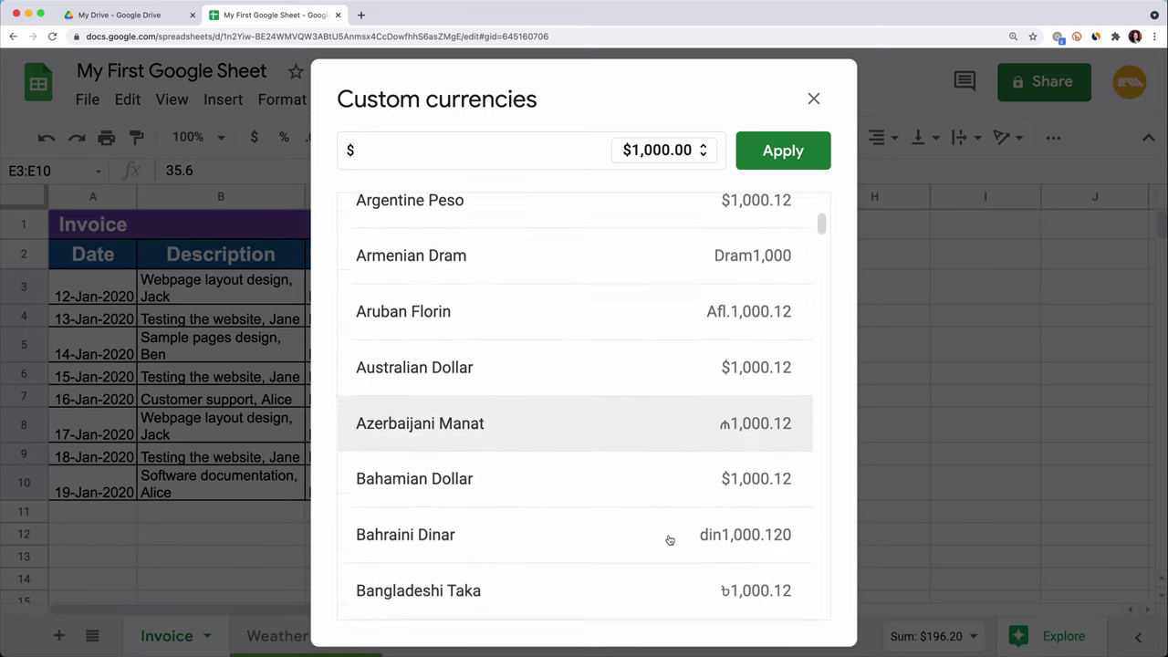
left_click(814, 99)
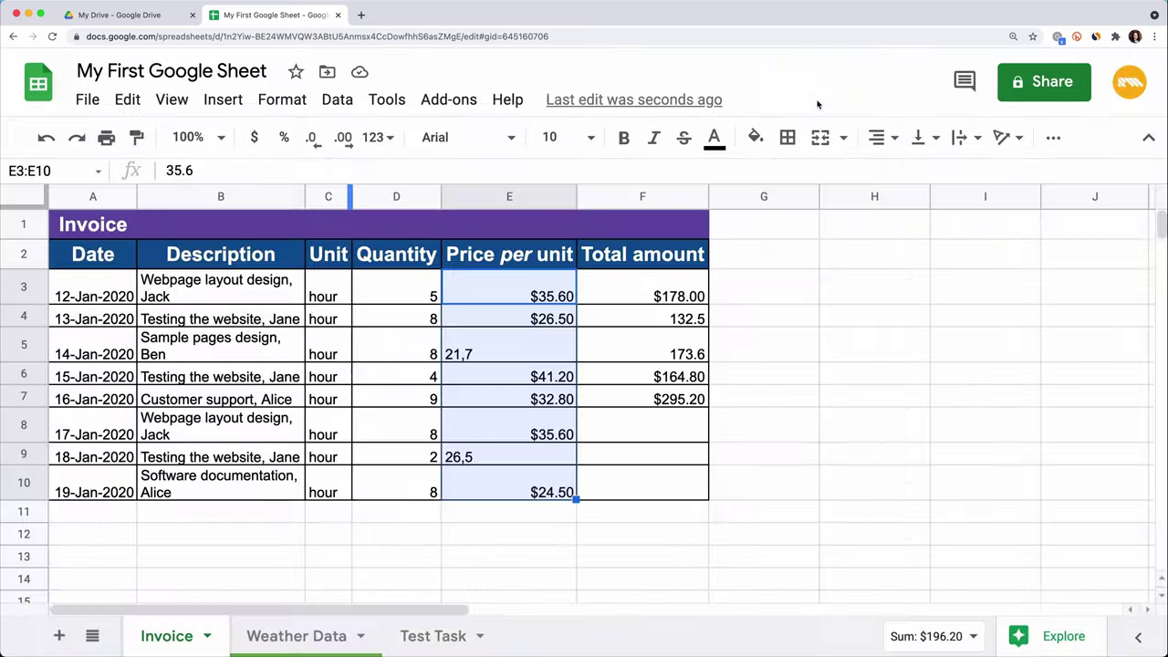
- Try percentages in the Quantity column by formatting D3 as percent and entering 8% in D4
left_click(400, 296)
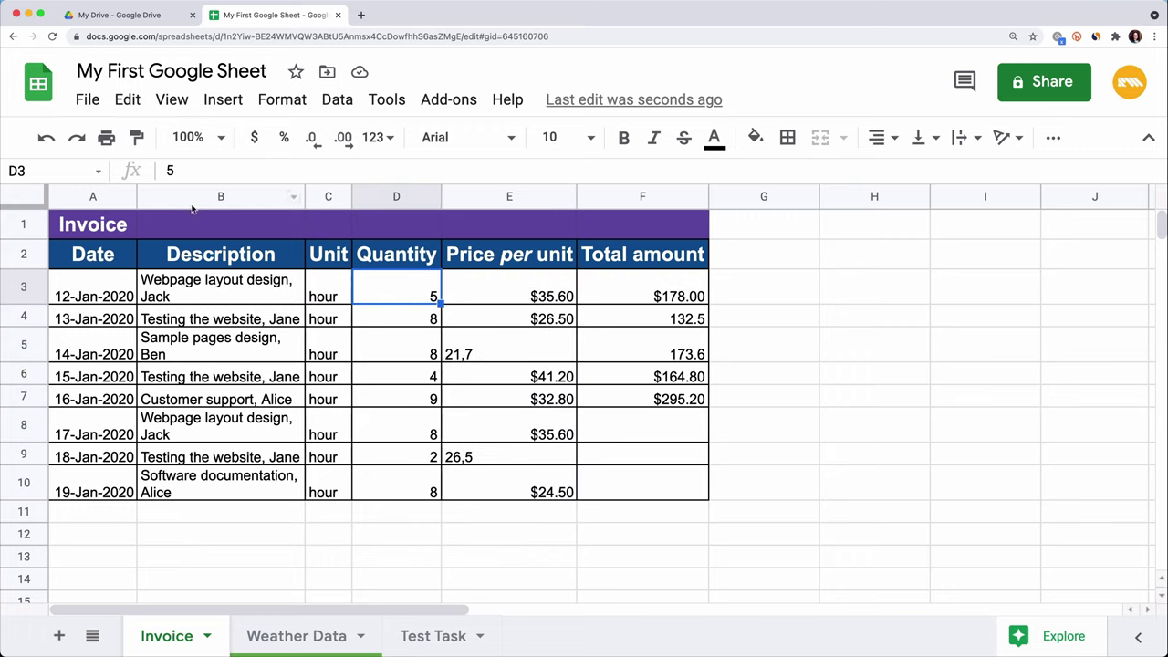
left_click(283, 139)
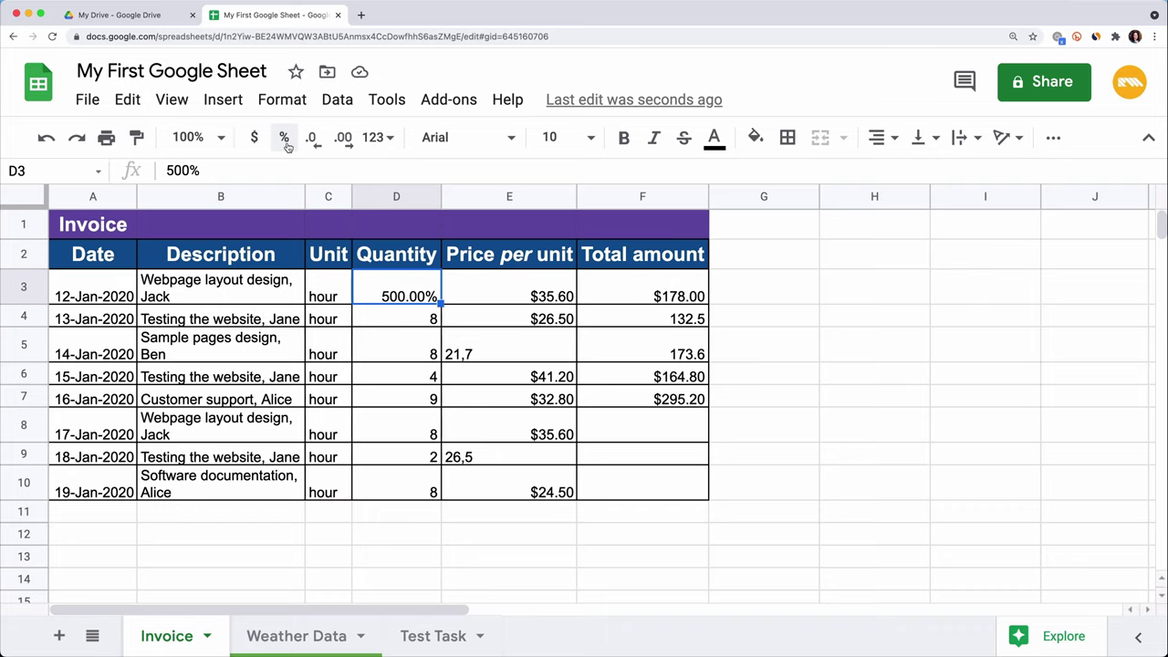
left_click(395, 319)
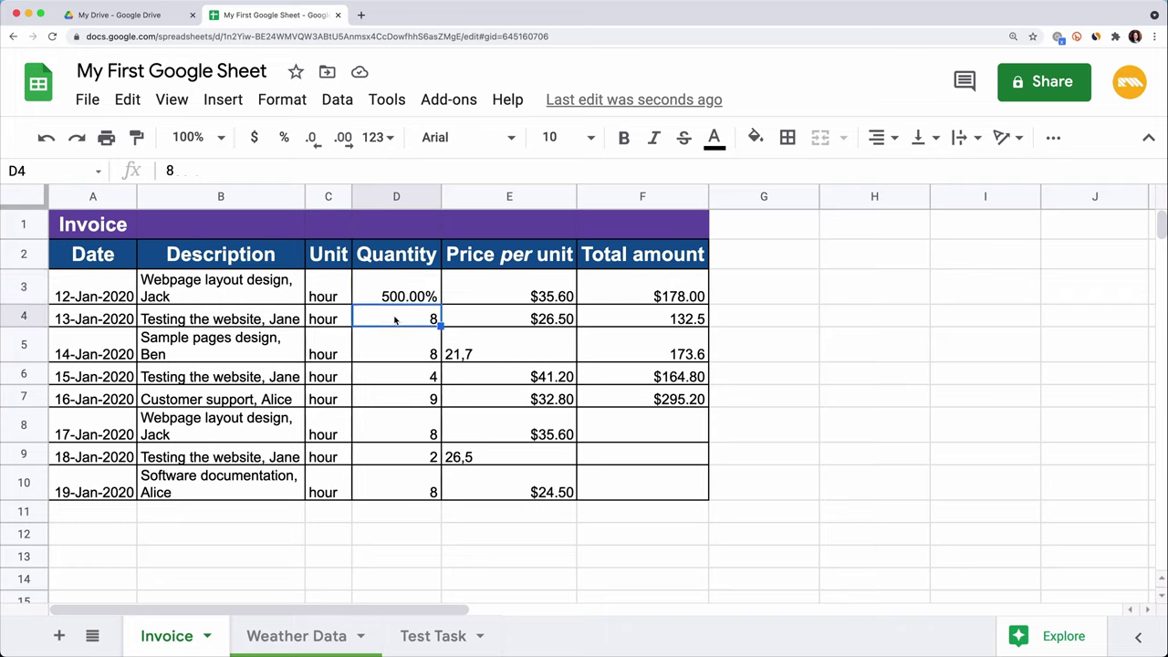
left_click(243, 171)
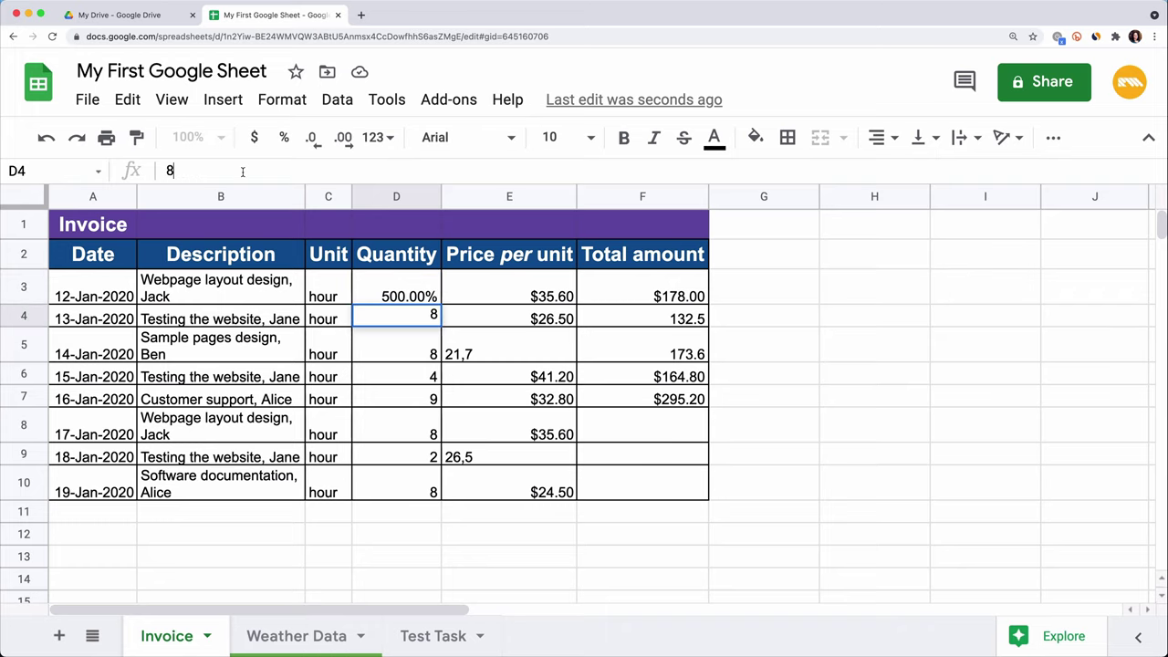
type("%")
key("Return")
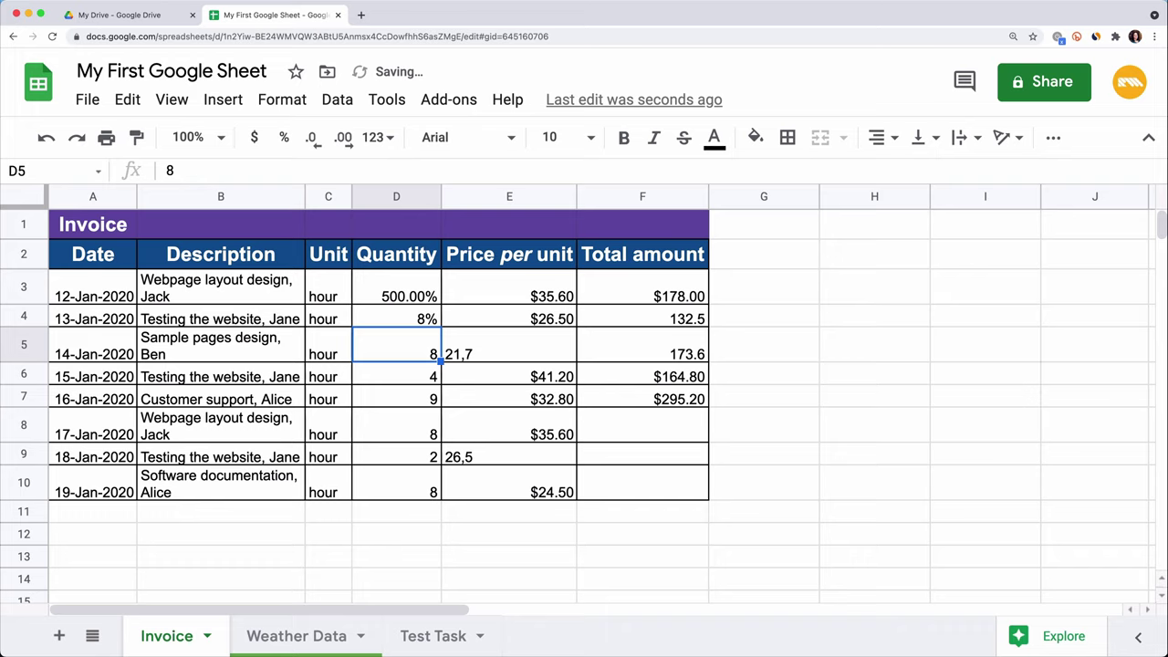
- Undo both percentage changes in quantity cells D4 and D3
key("ctrl+z")
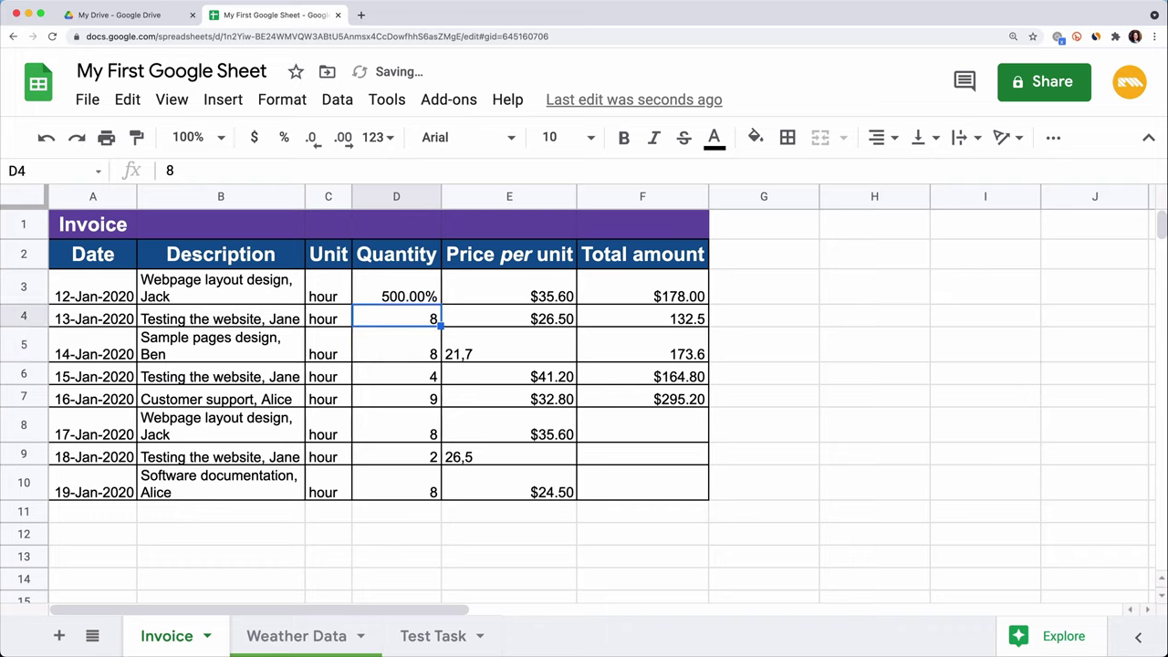
key("ctrl+z")
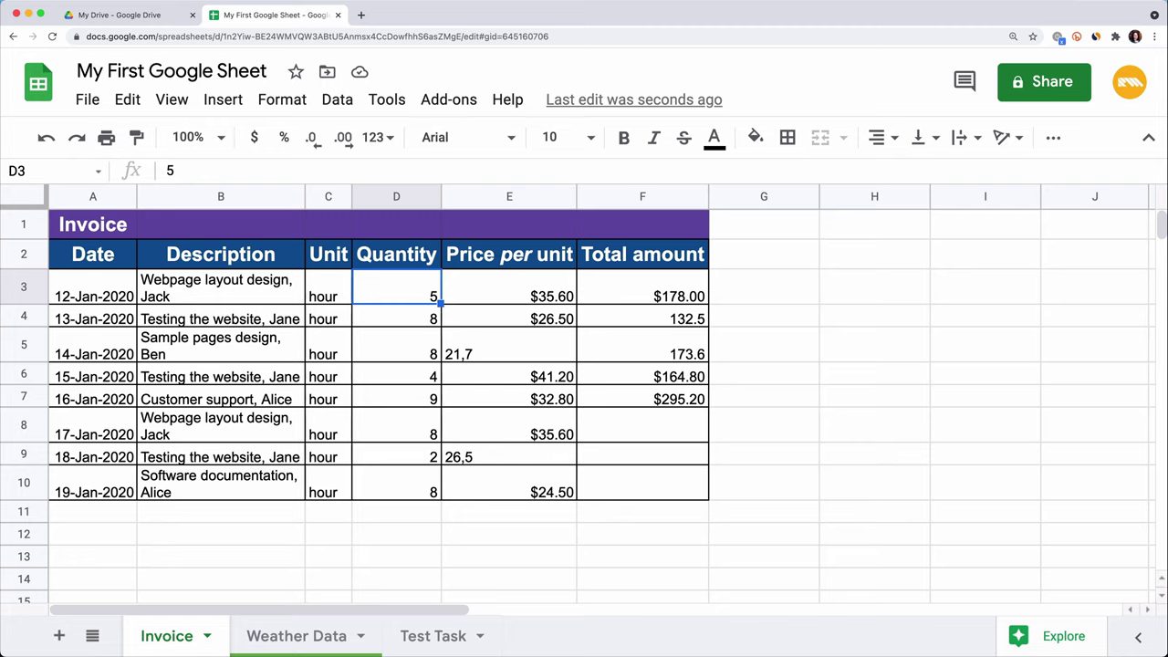
- Copy the dates and descriptions in A3:B10 and paste them starting at cell H3
left_click_drag(109, 297, 177, 490)
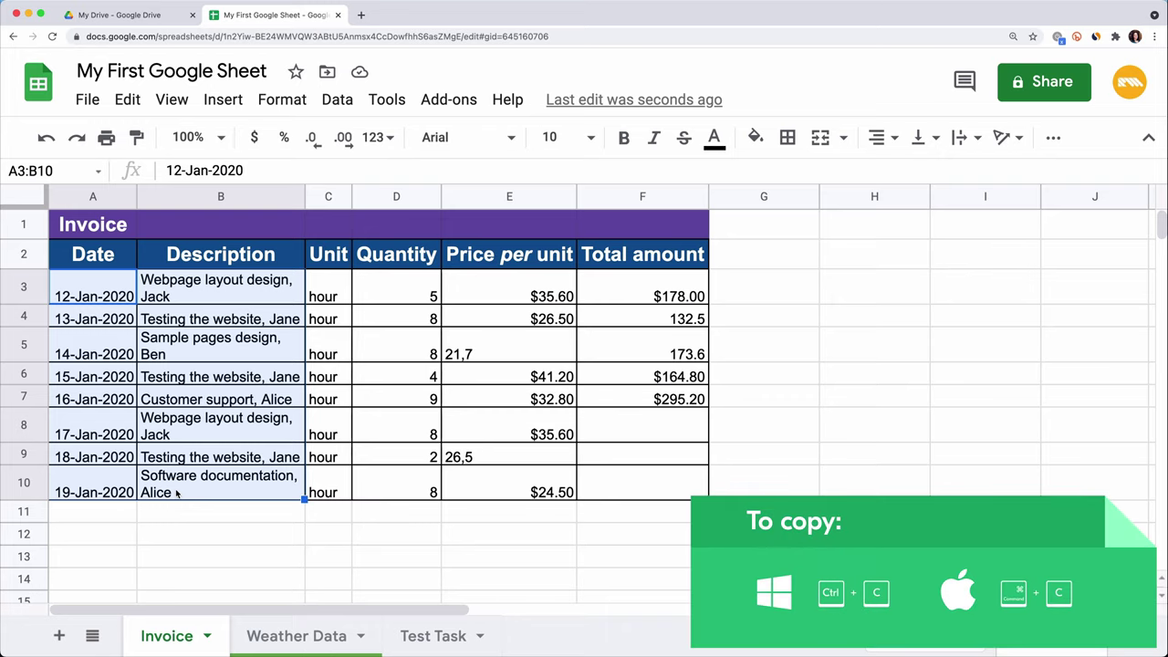
key("super+c")
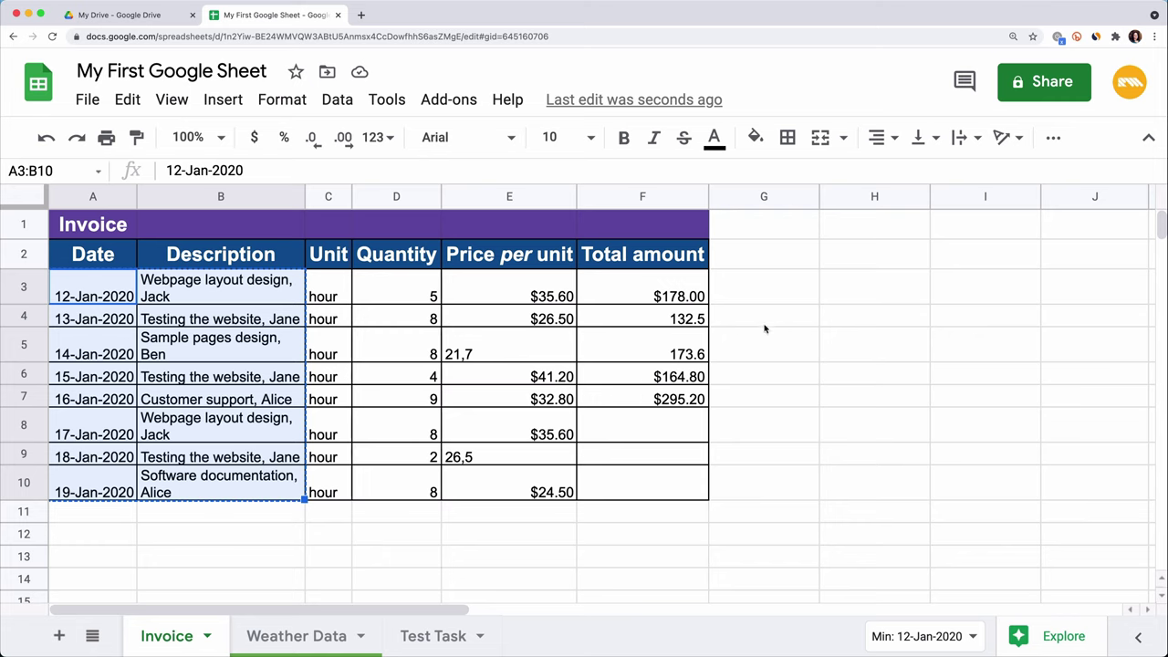
left_click(837, 299)
right_click(838, 299)
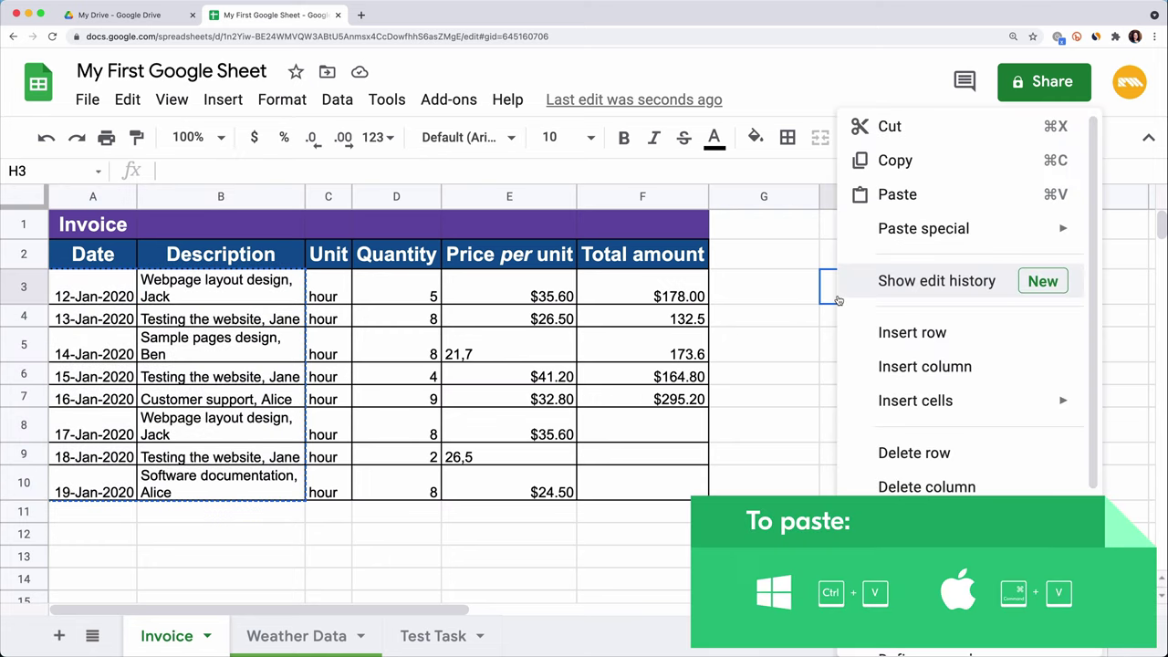
left_click(890, 195)
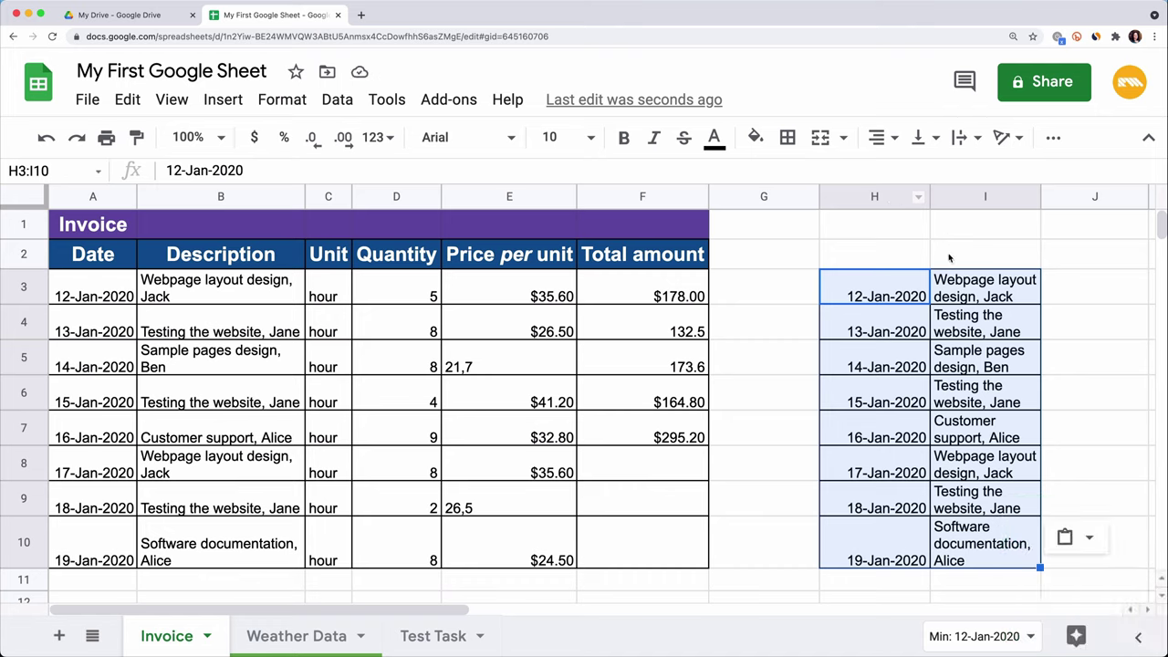
- Undo the paste of the dates and descriptions in H3:I10
left_click(899, 258)
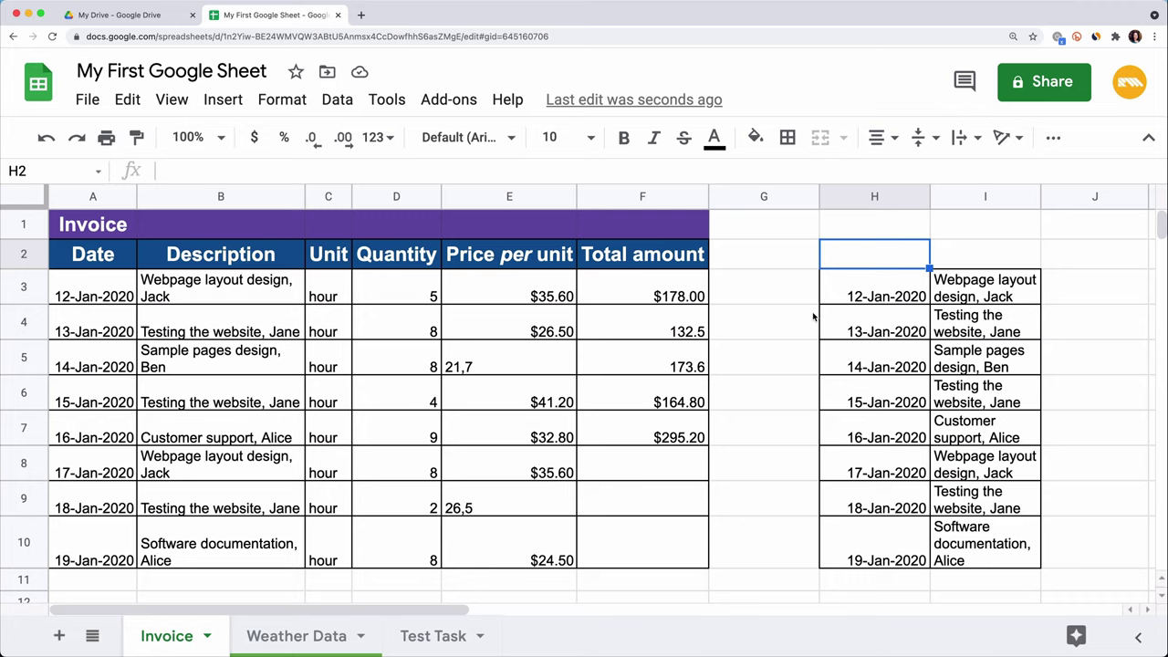
left_click(47, 140)
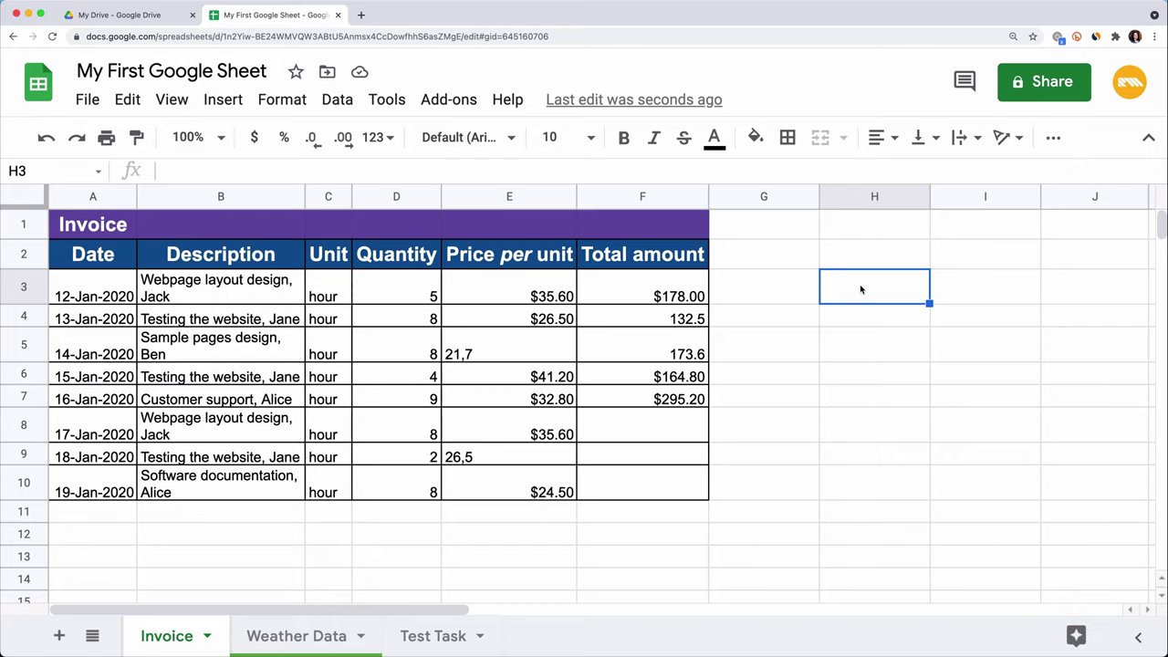
- Paste only the values of the dates and descriptions from A3:B10 at H3, and undo the paste
left_click_drag(110, 290, 181, 491)
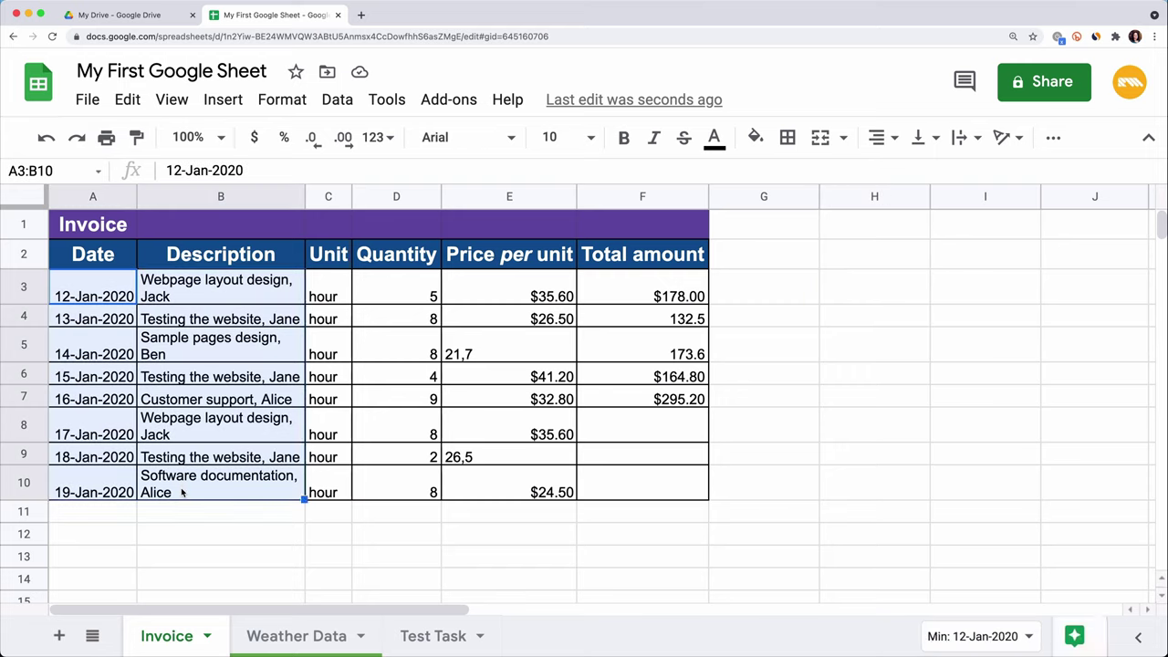
key("super+c")
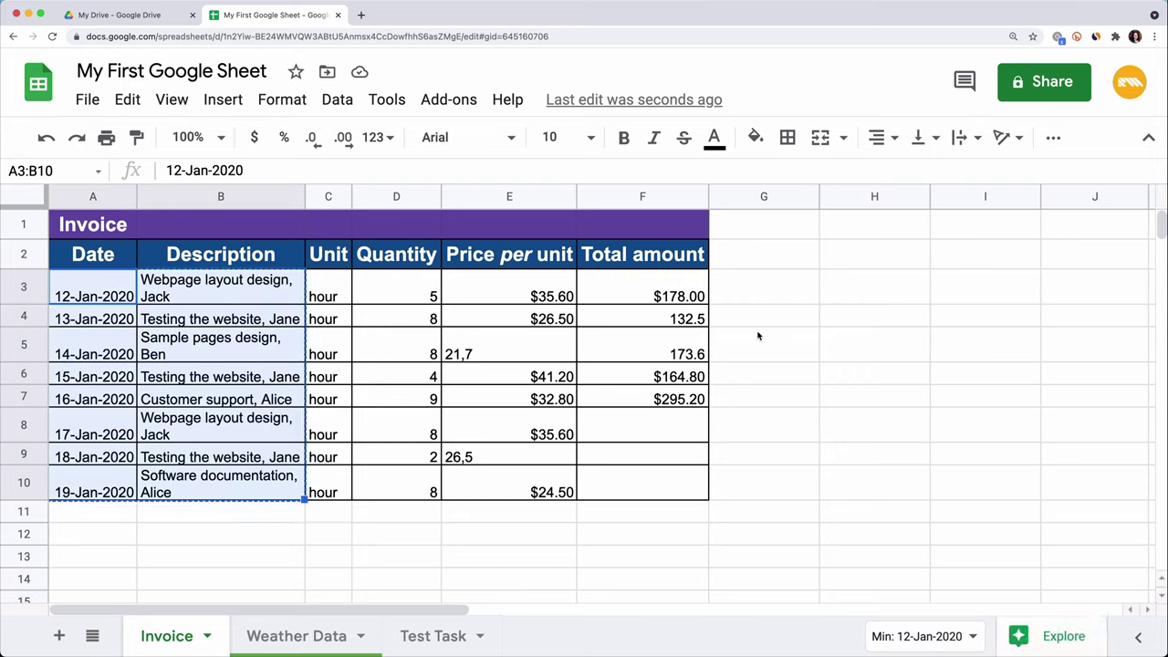
left_click(851, 297)
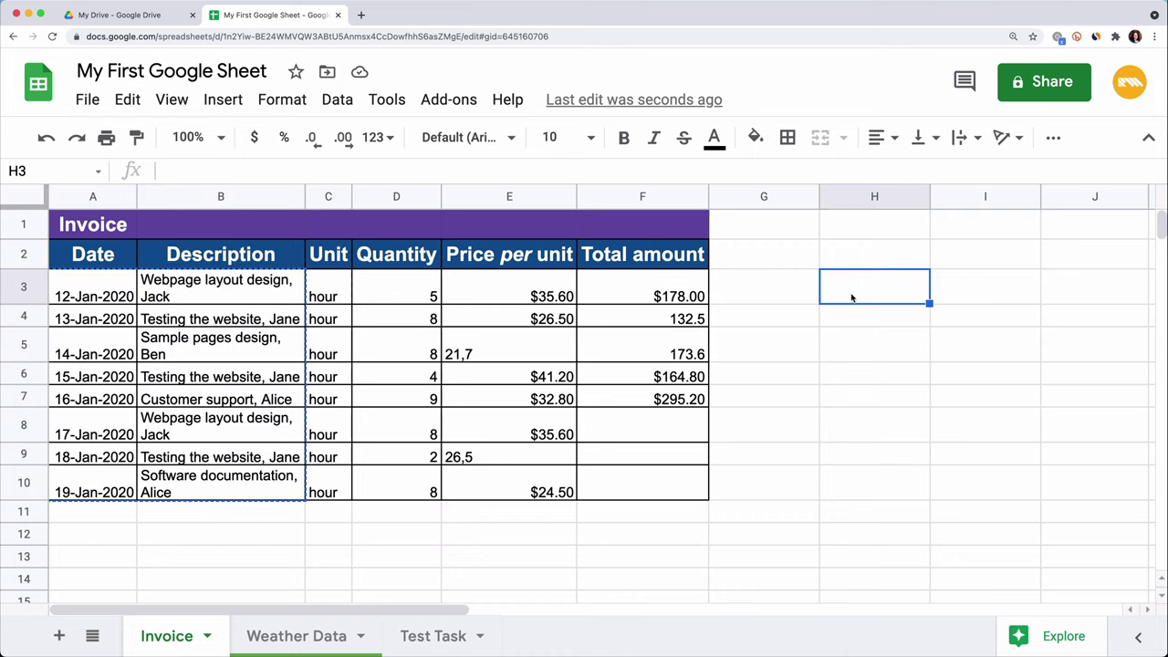
right_click(851, 297)
mouse_move(894, 232)
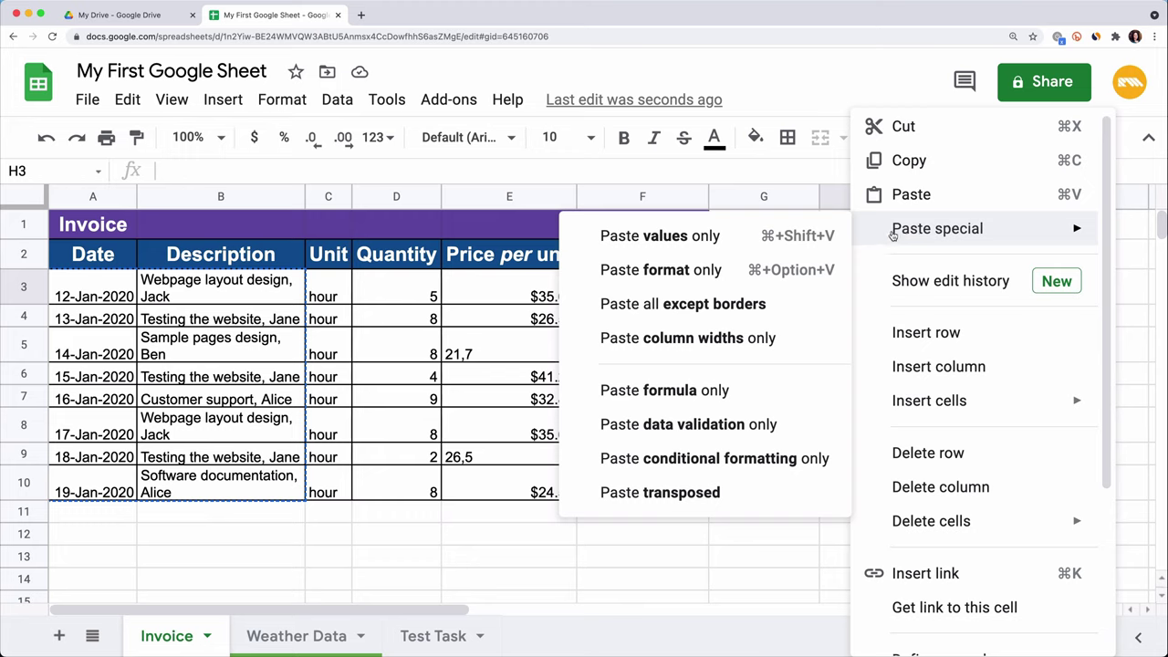
left_click(718, 238)
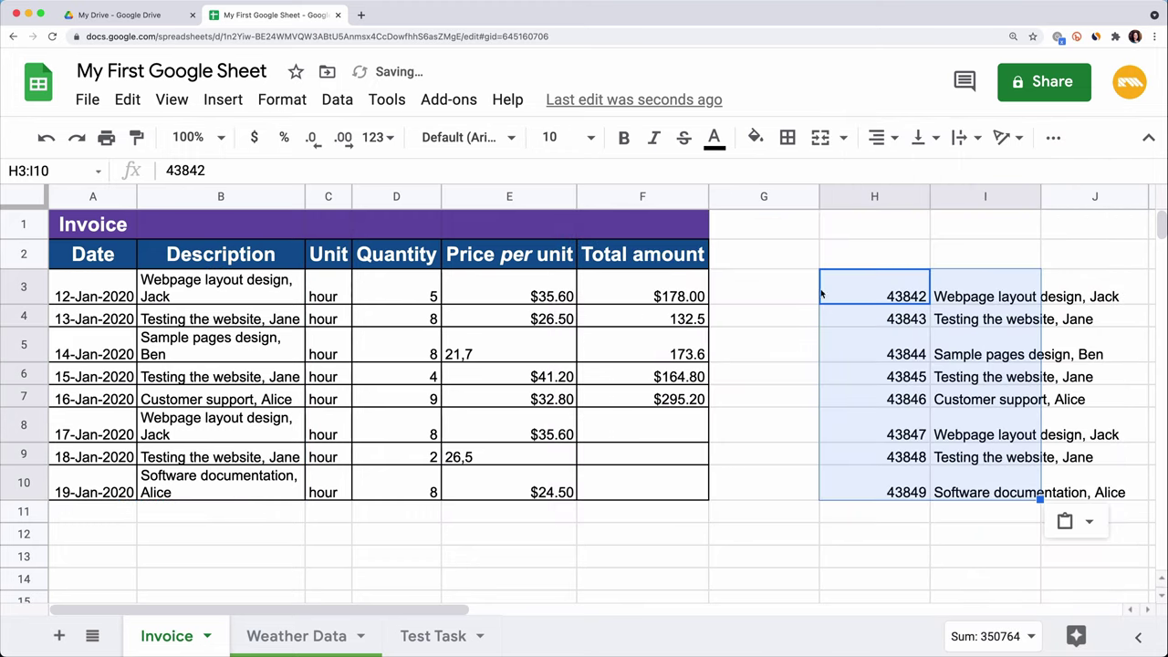
left_click(831, 519)
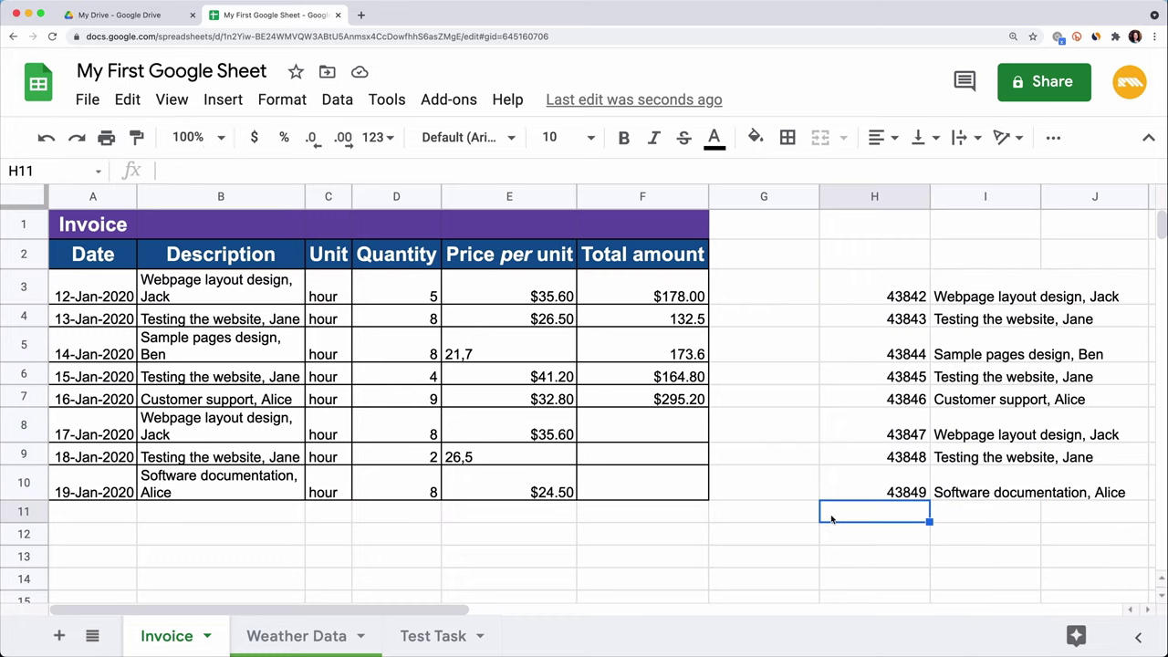
key("ctrl+z")
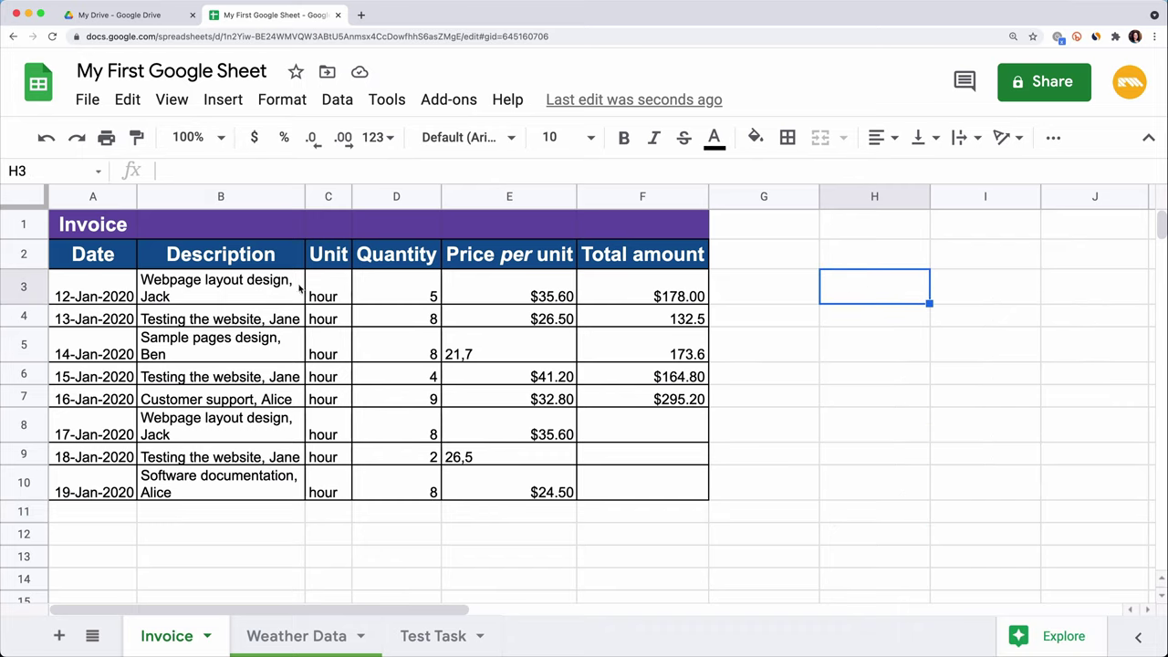
- Paste only the format of the Date header onto unit cell C7, and undo the paste
left_click(114, 263)
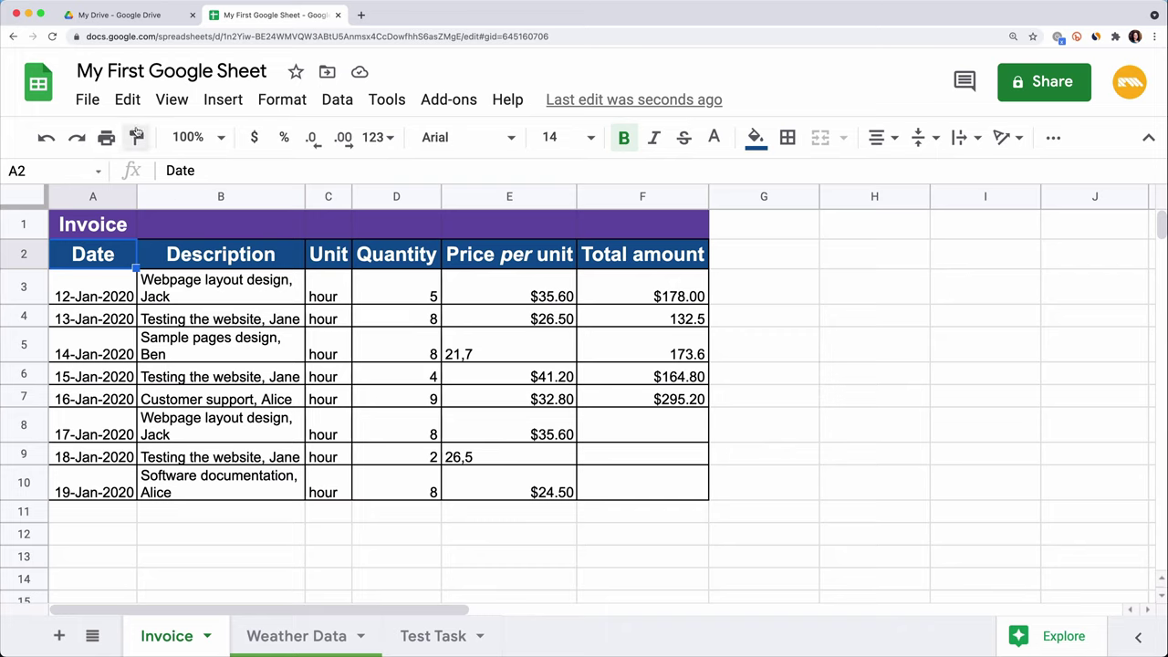
key("ctrl+c")
left_click(319, 401)
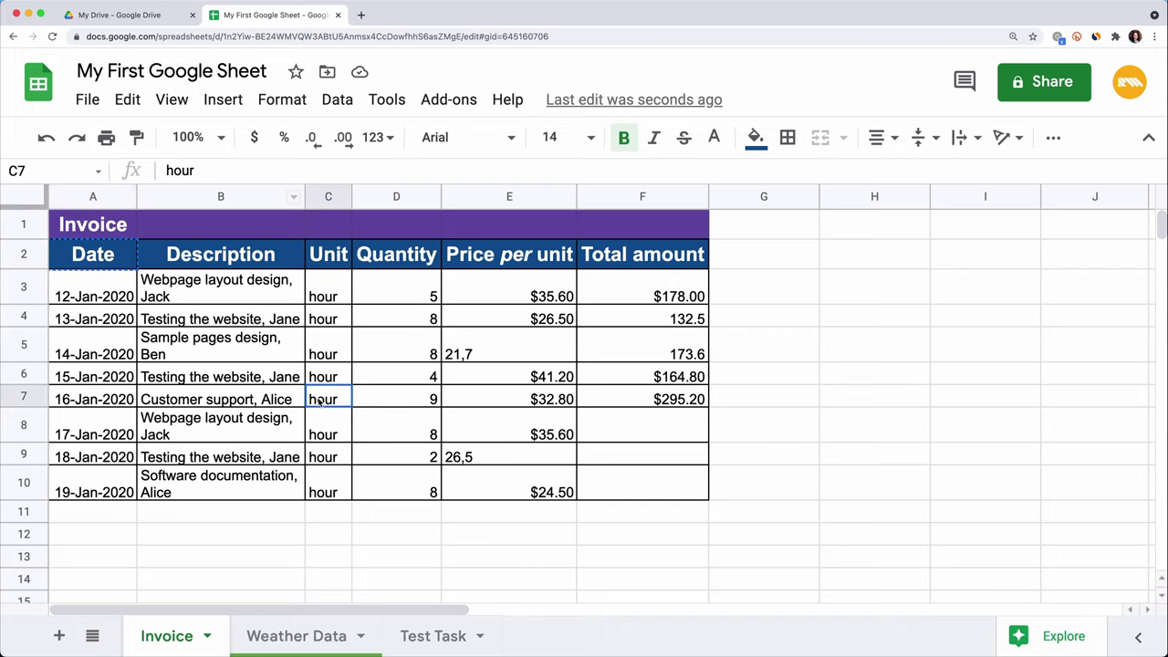
right_click(320, 402)
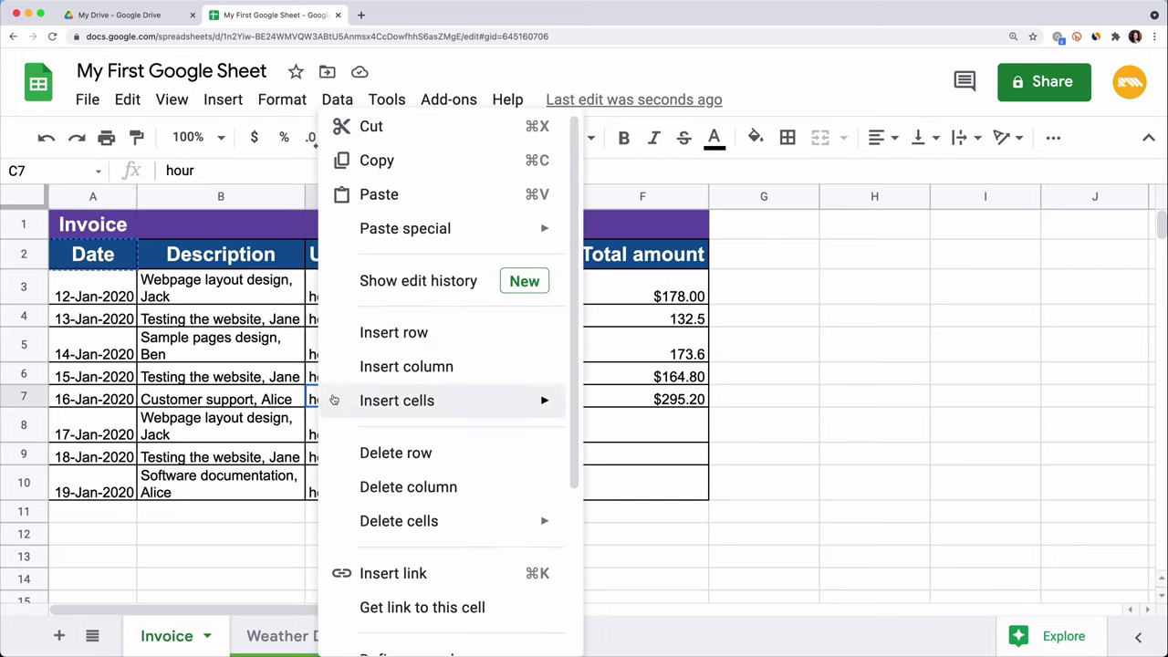
mouse_move(551, 235)
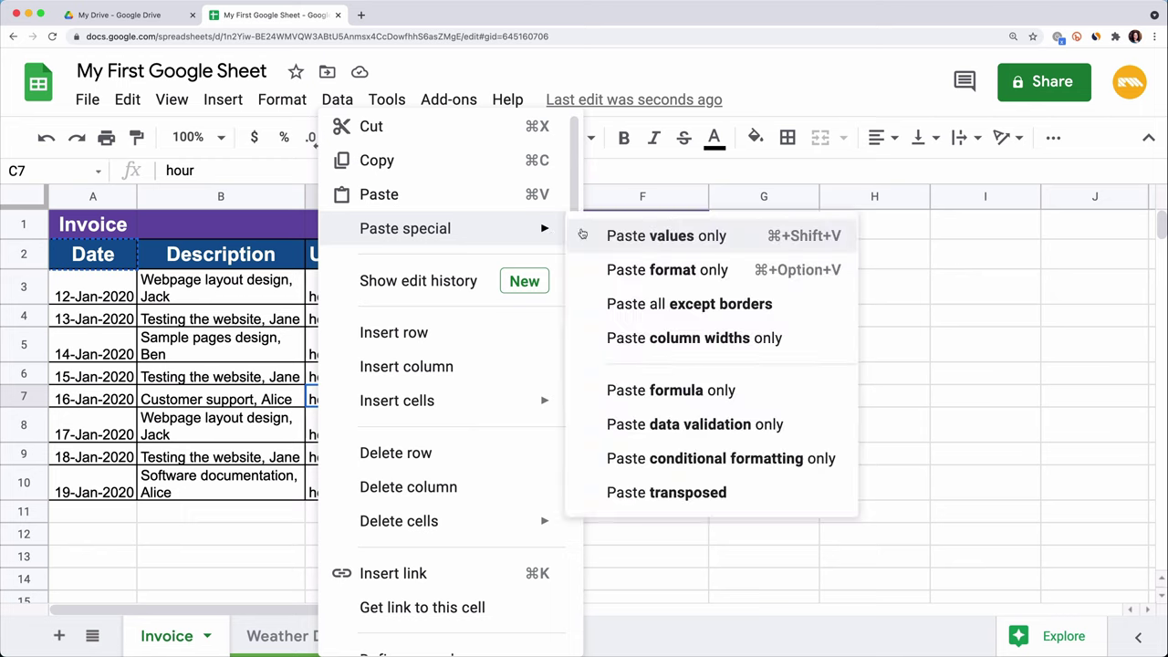
left_click(636, 269)
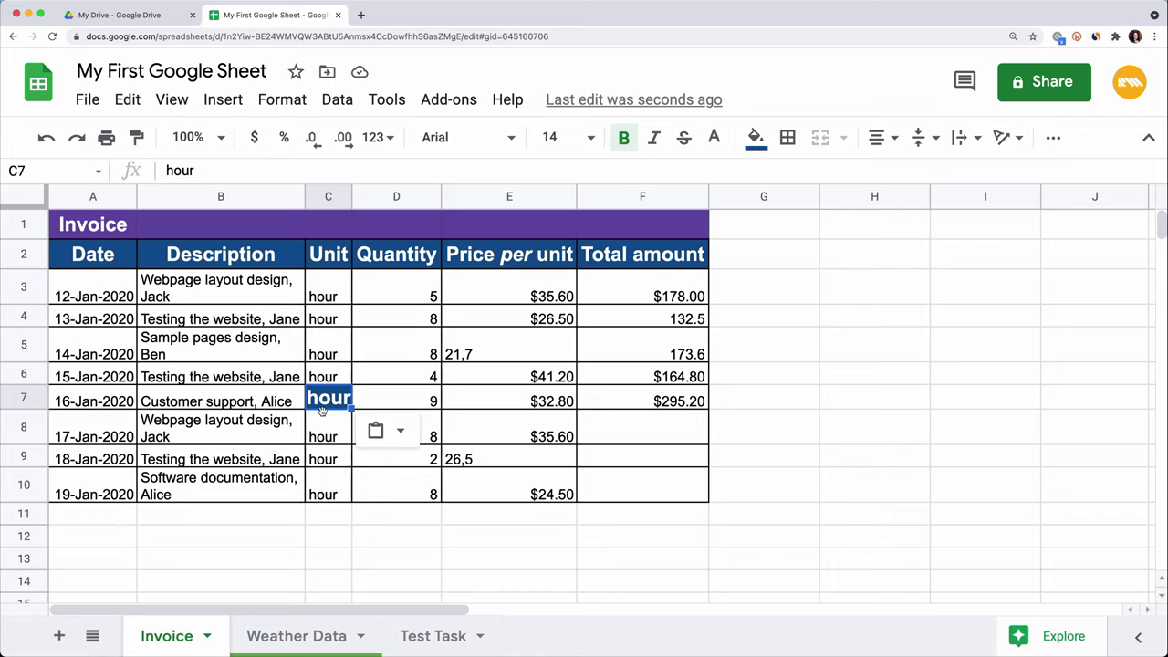
key("super+z")
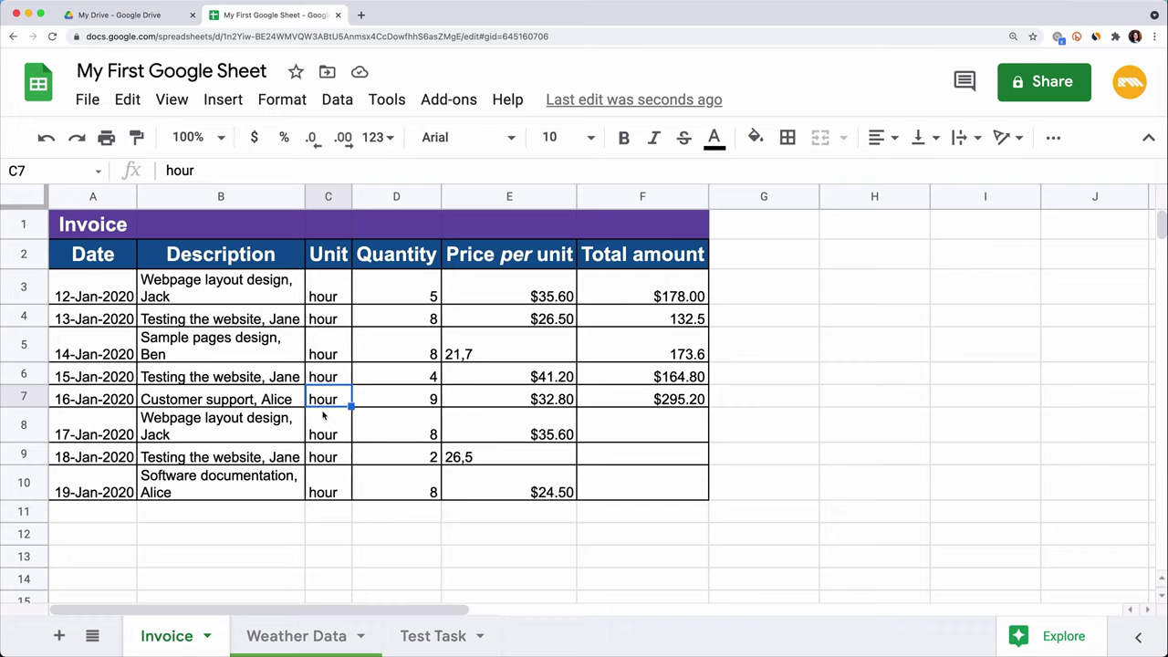
- Paste the quantities from D3:D10 transposed into a row starting at A12, and undo the paste
left_click(399, 298)
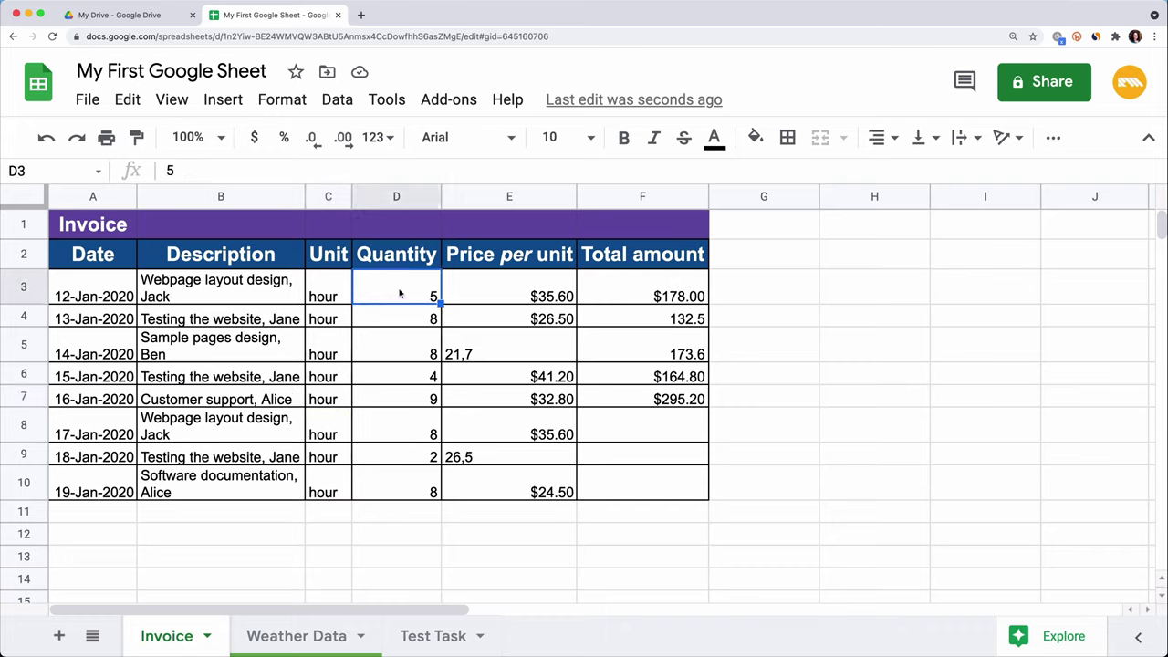
left_click_drag(400, 292, 395, 493)
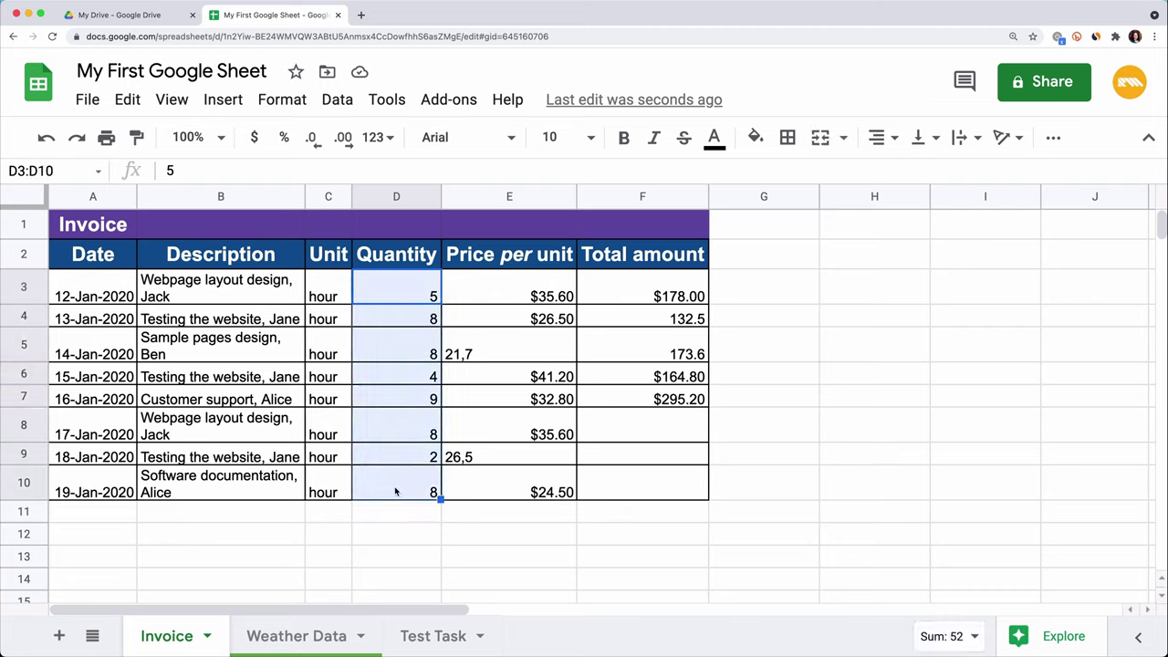
key("super+c")
left_click(113, 533)
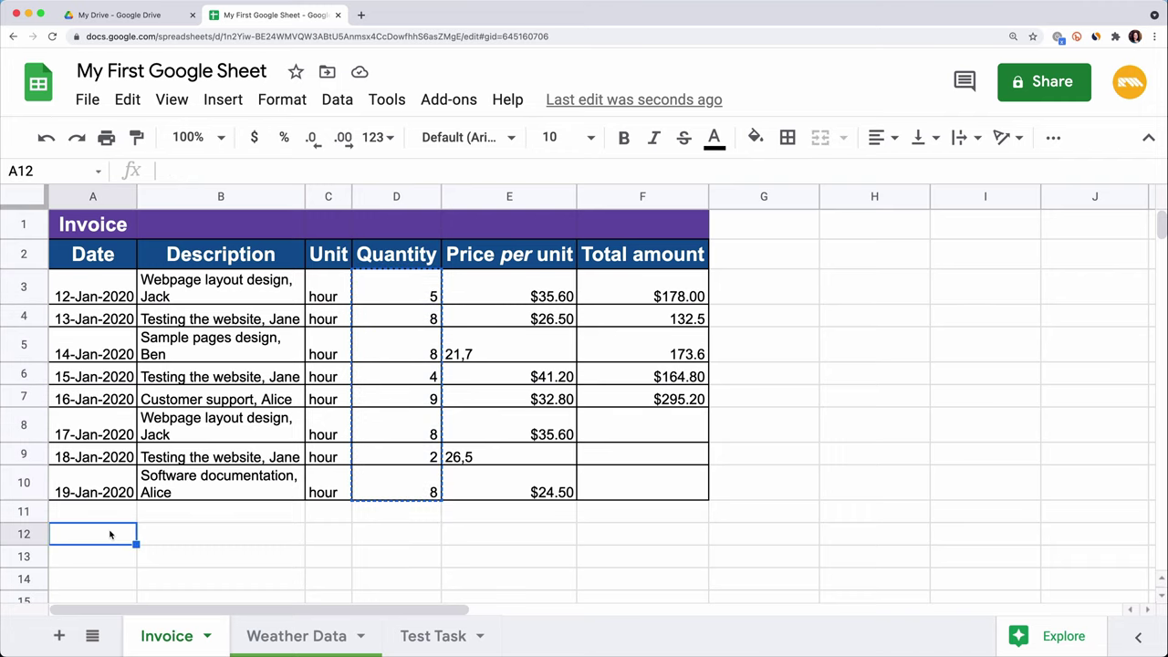
right_click(110, 534)
mouse_move(339, 235)
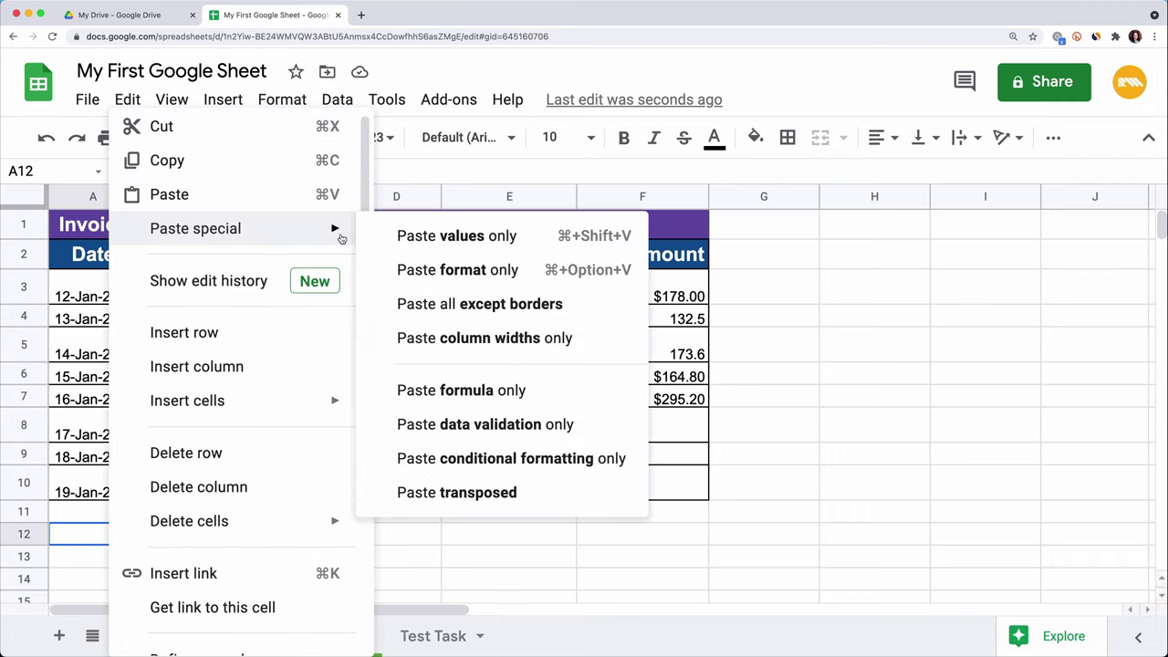
left_click(417, 491)
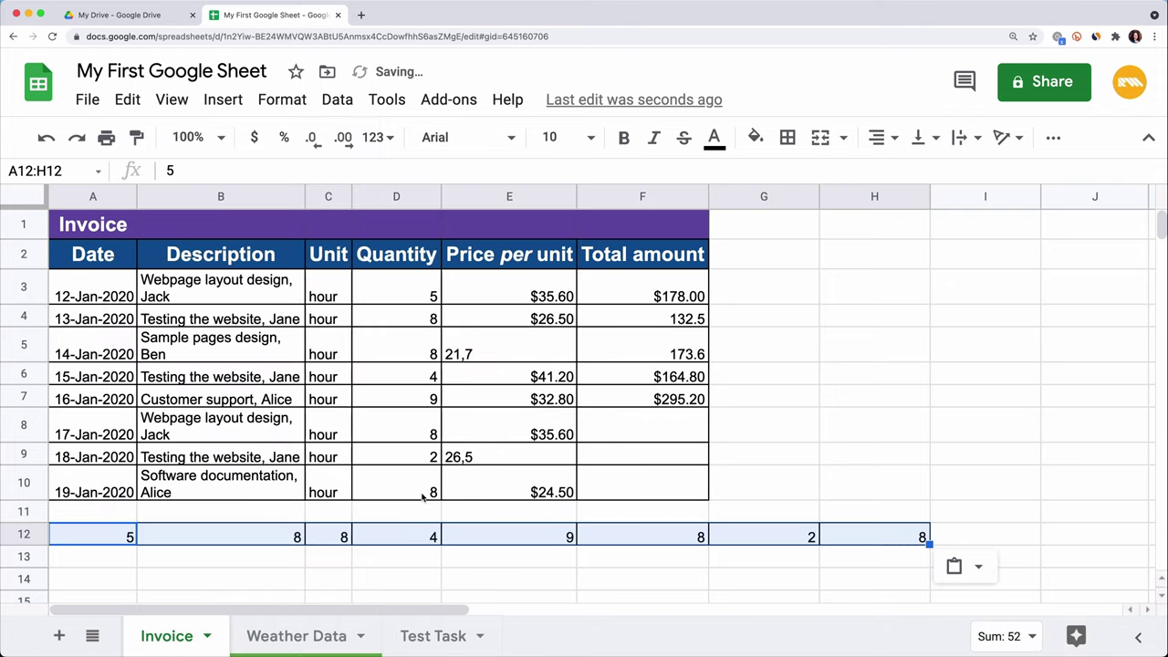
left_click(836, 517)
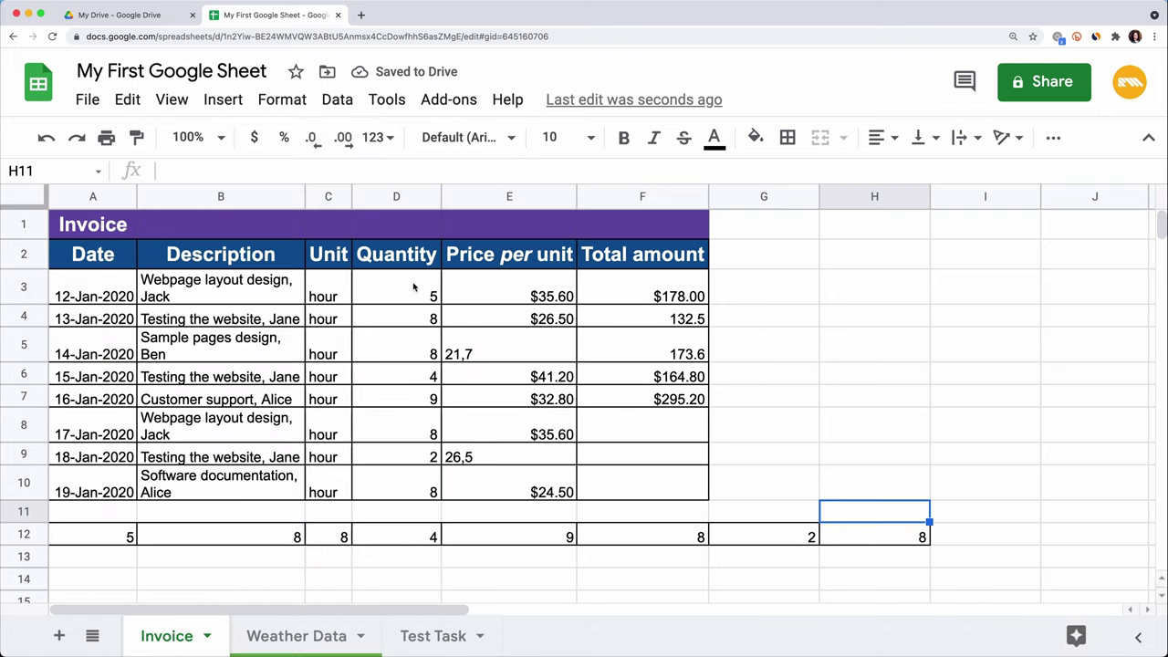
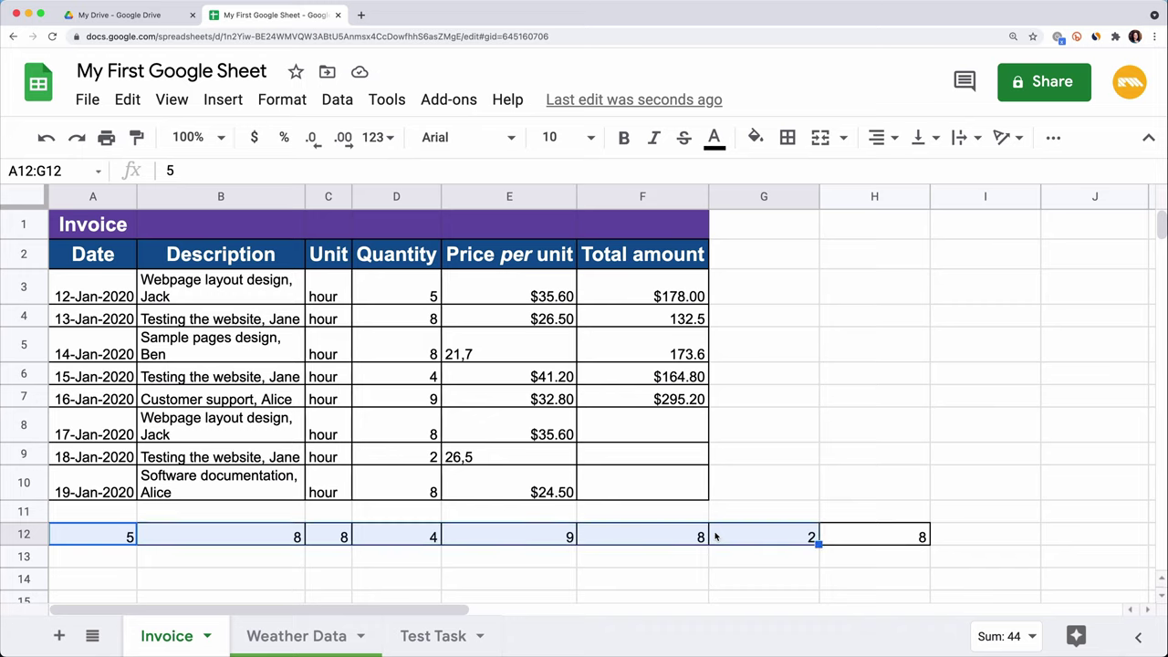
left_click(772, 513)
key("ctrl+z")
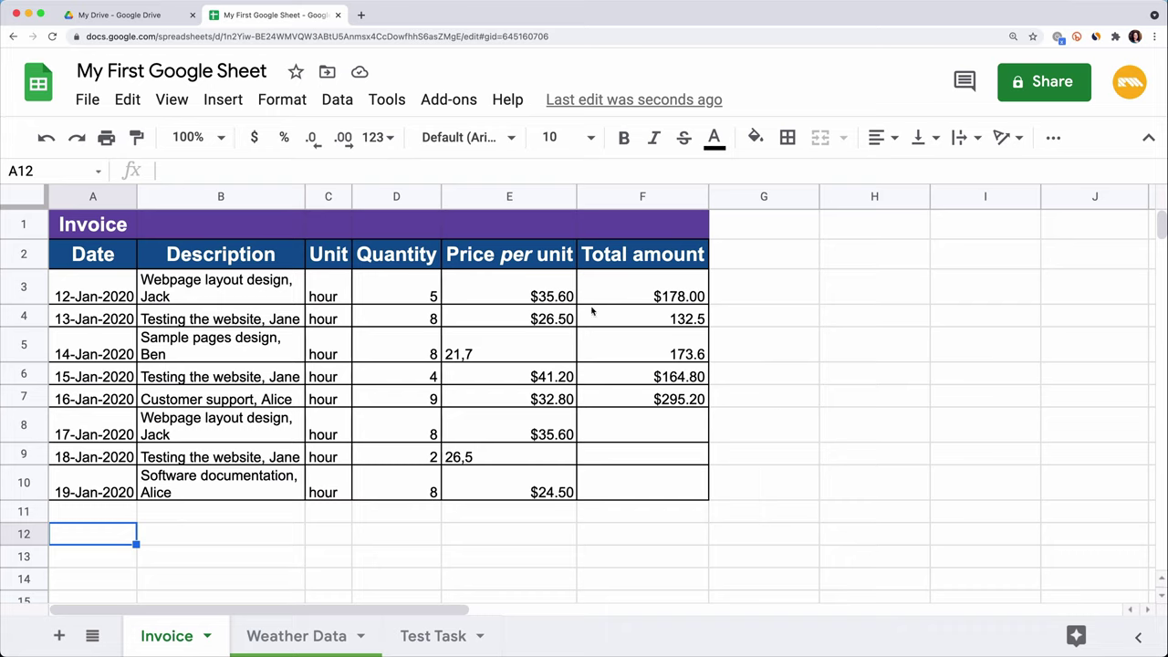
- Examine the task description and the person's name combined in cell B3, leaving the text as it is
left_click(262, 292)
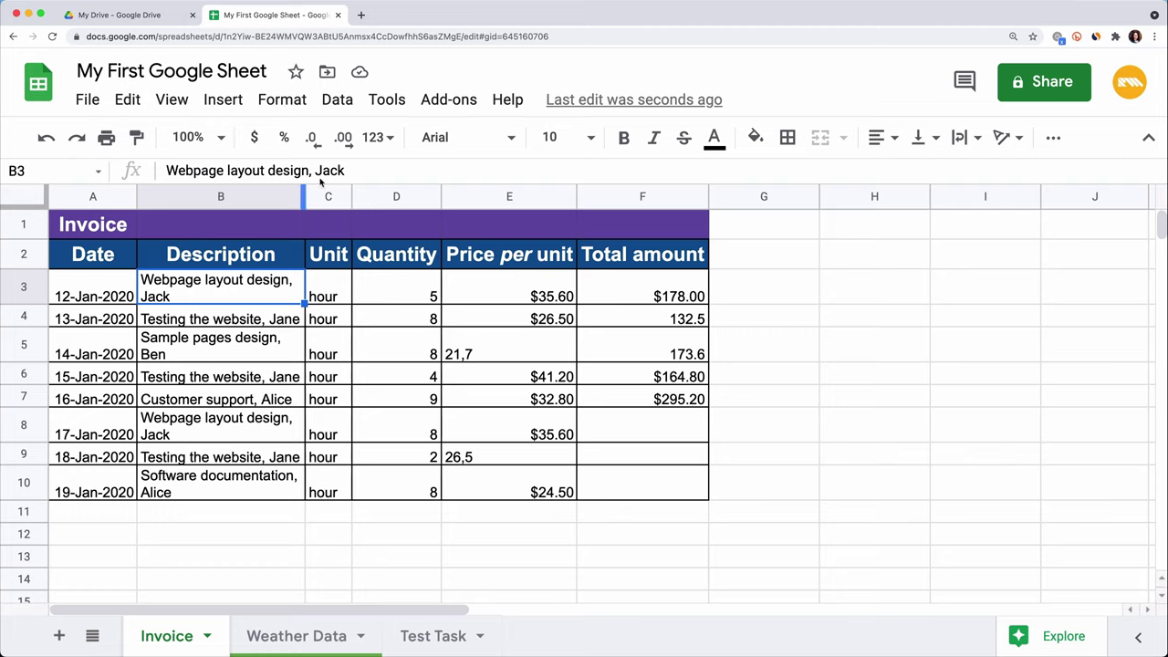
left_click_drag(309, 170, 161, 171)
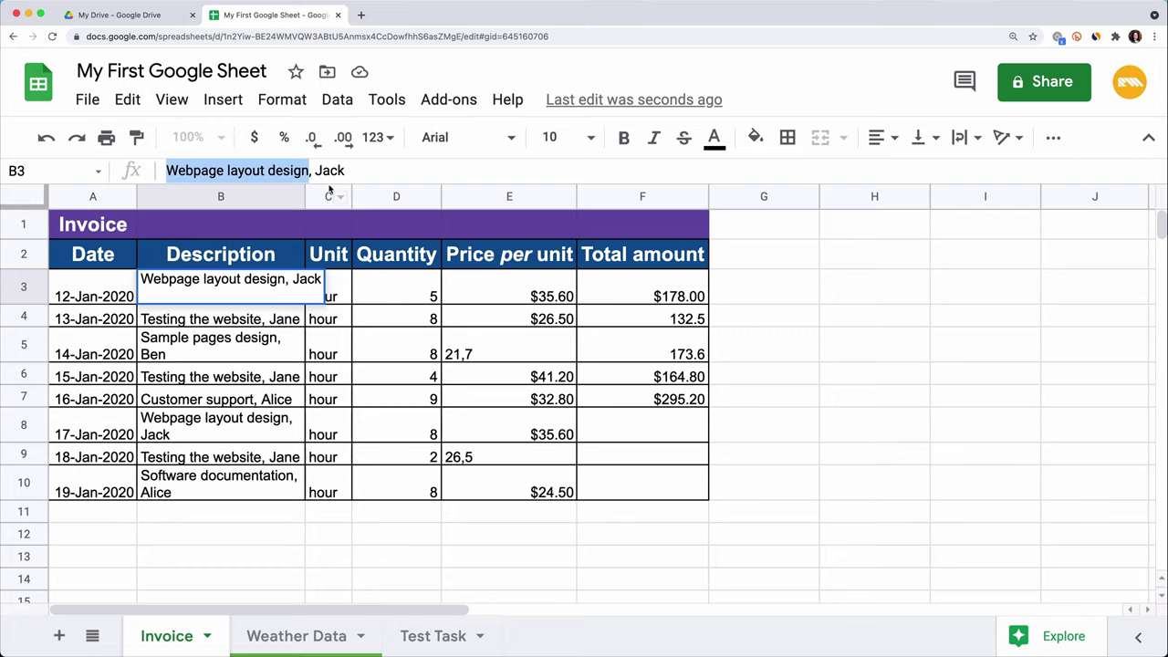
left_click_drag(344, 170, 316, 173)
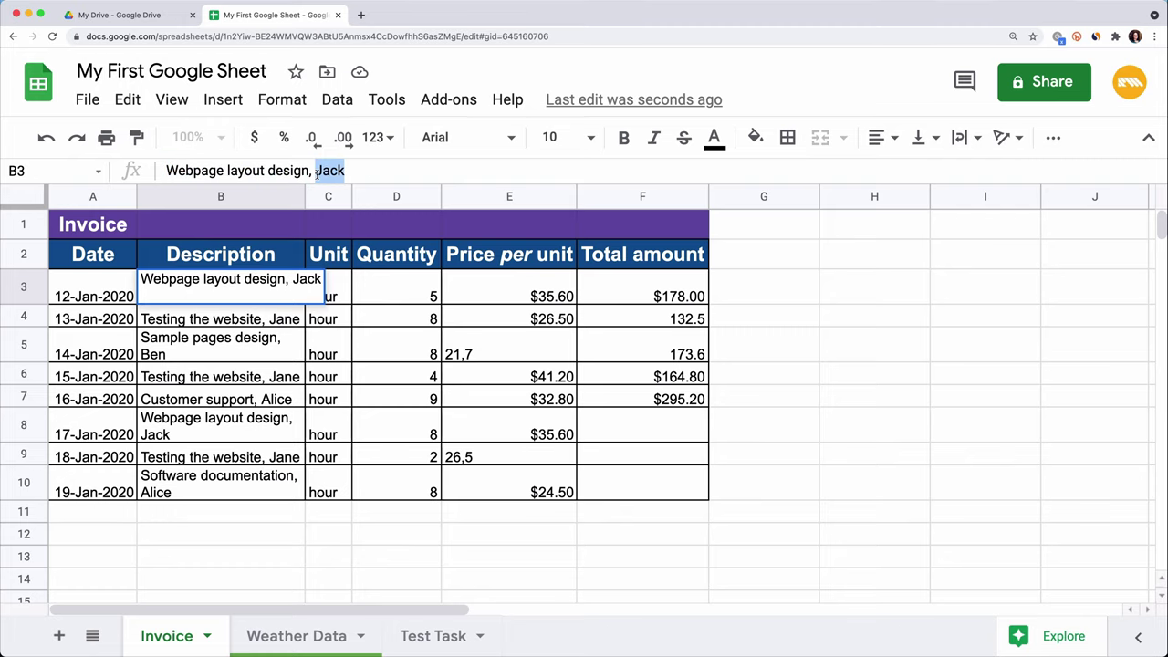
left_click(369, 170)
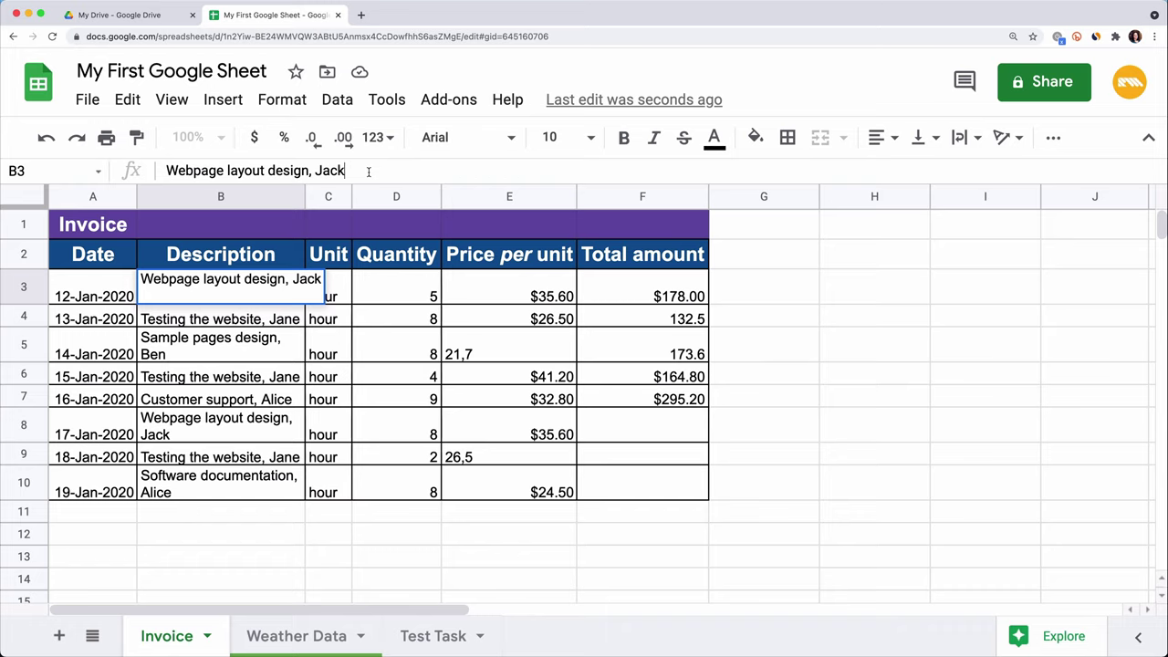
key("Return")
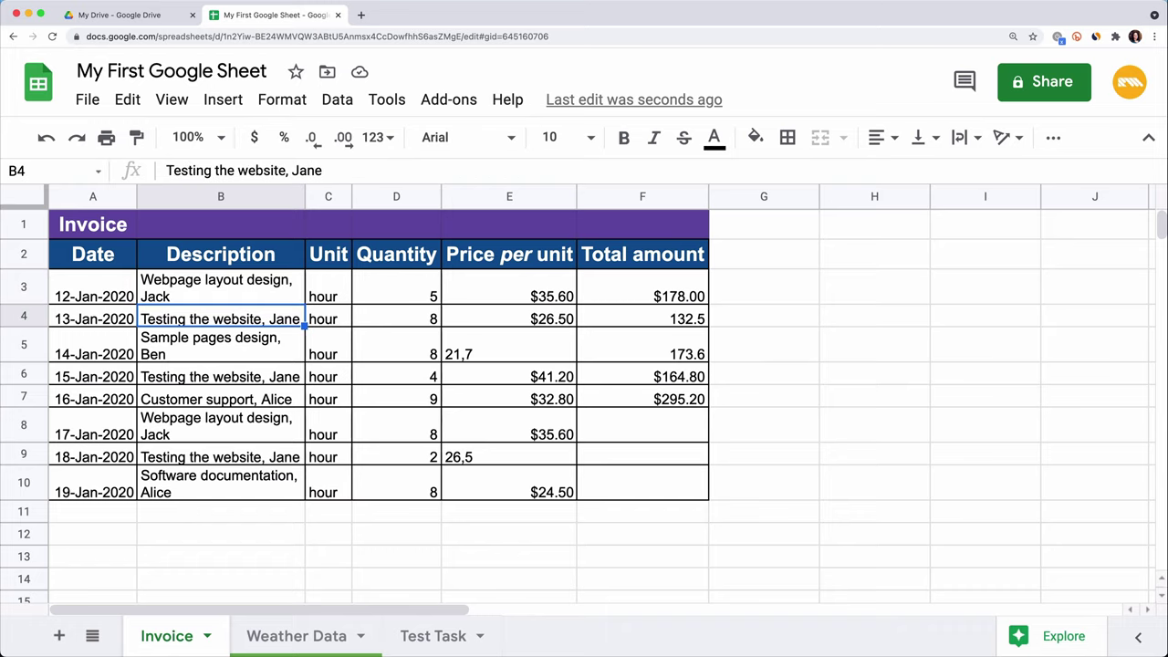
- Insert one column to the right of Description and enter the header "Responsible" in C2
left_click(232, 198)
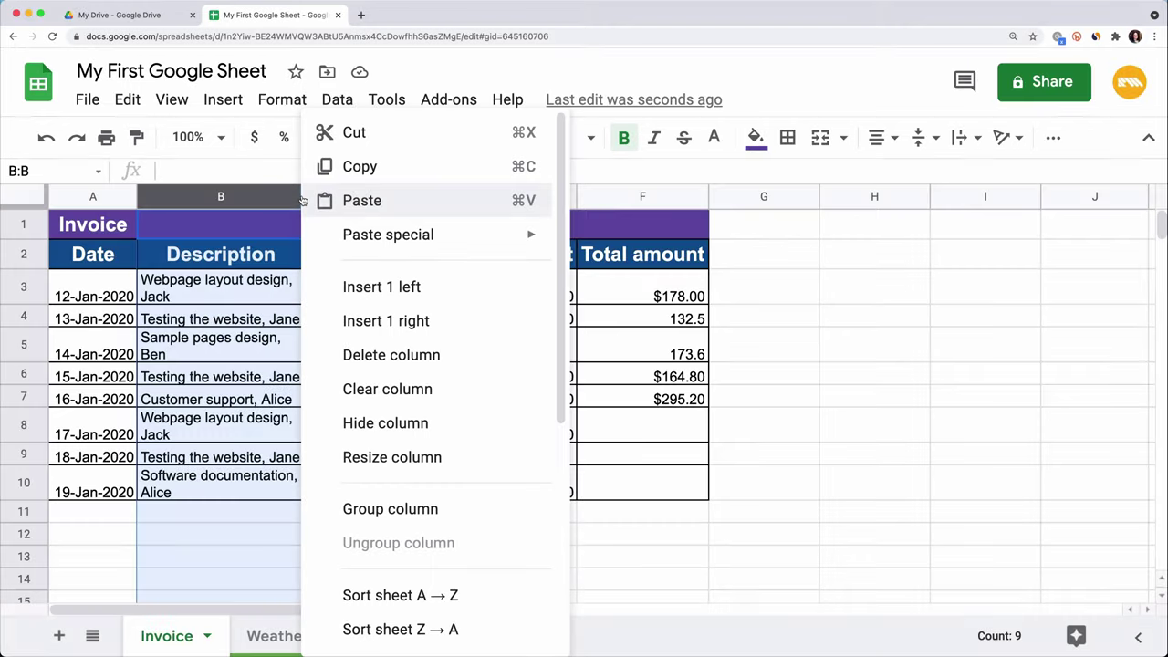
left_click(412, 319)
left_click(350, 259)
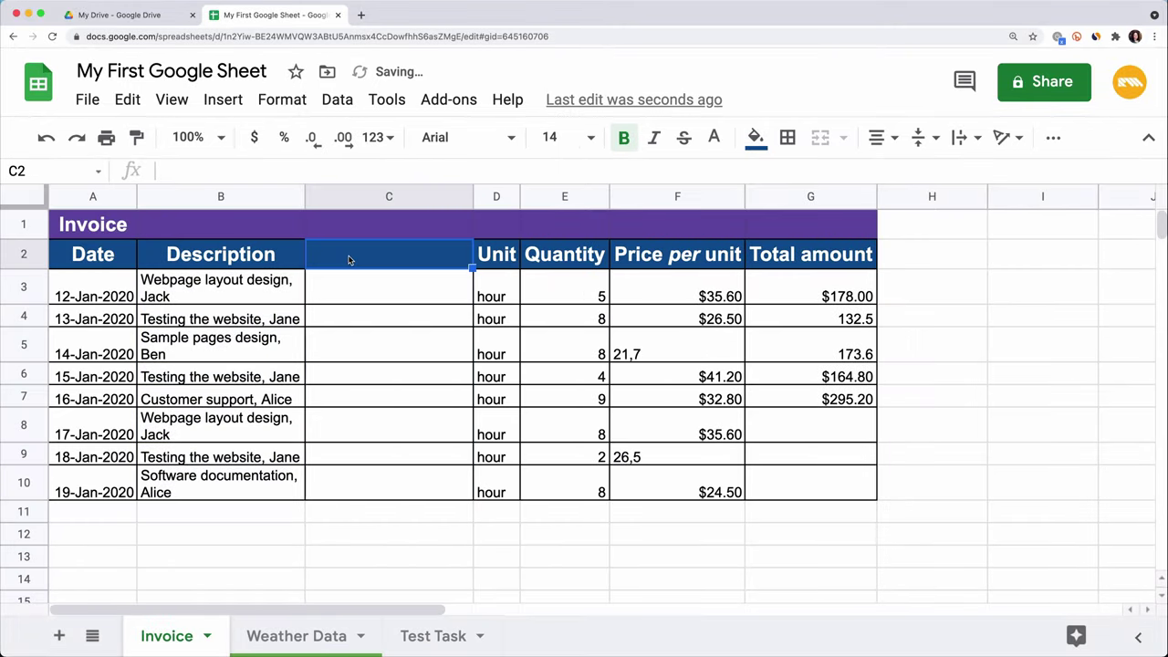
type("Responsible")
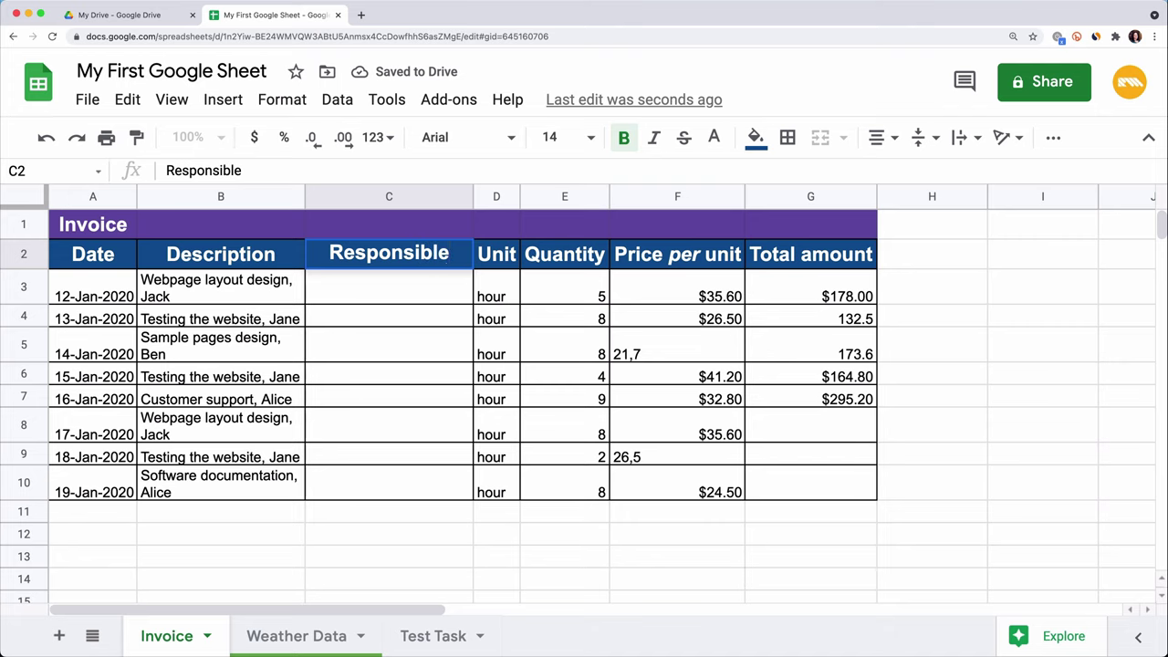
key("Return")
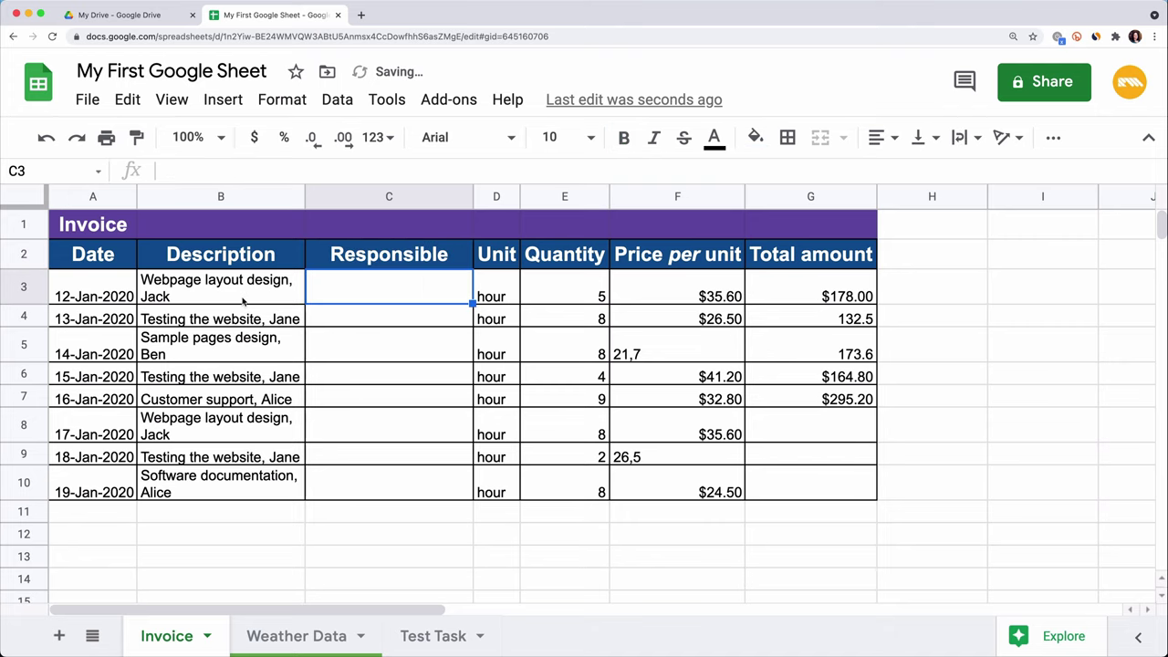
- Split the description text in B3:B10 into columns with the separator detected automatically
left_click_drag(237, 301, 239, 489)
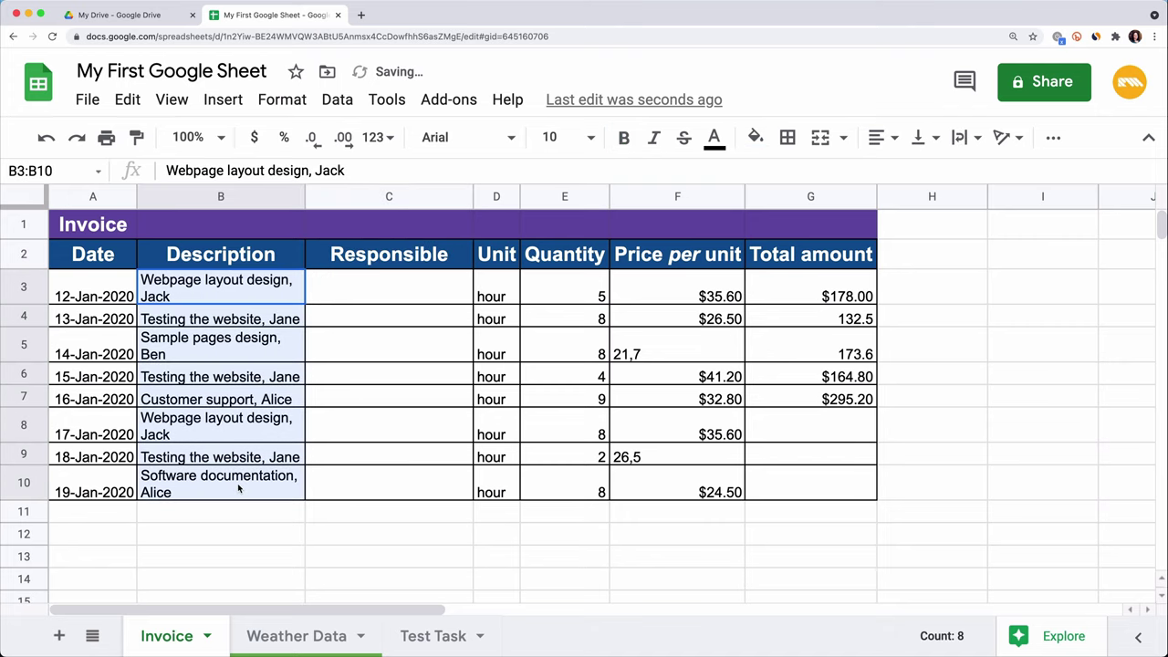
left_click(344, 106)
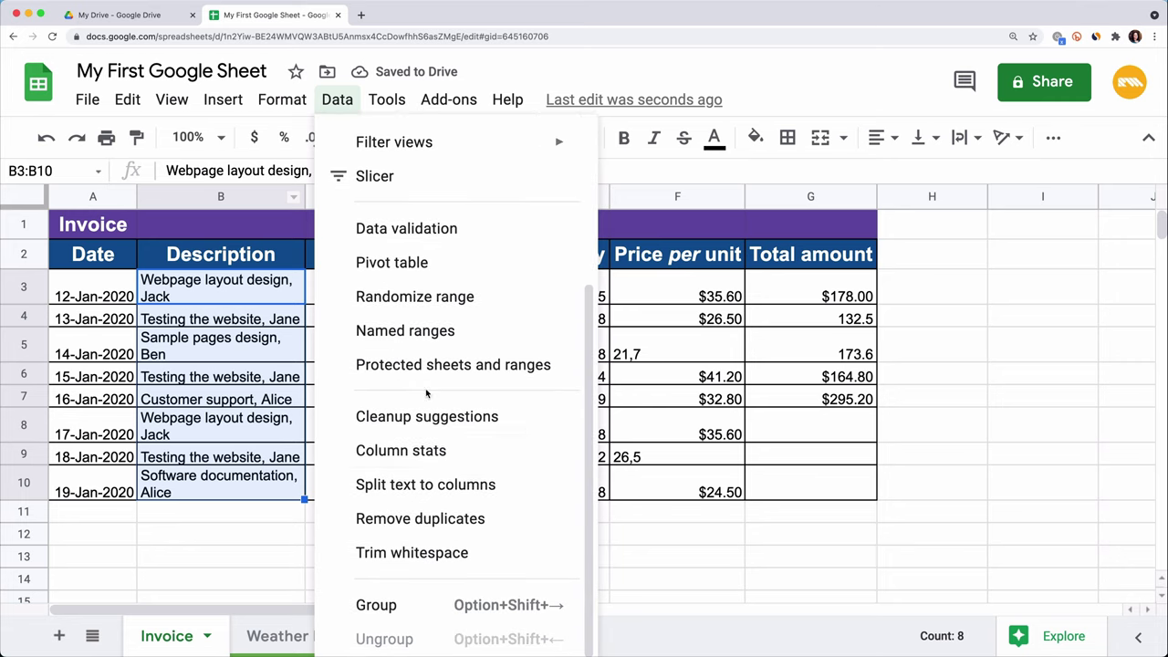
left_click(486, 492)
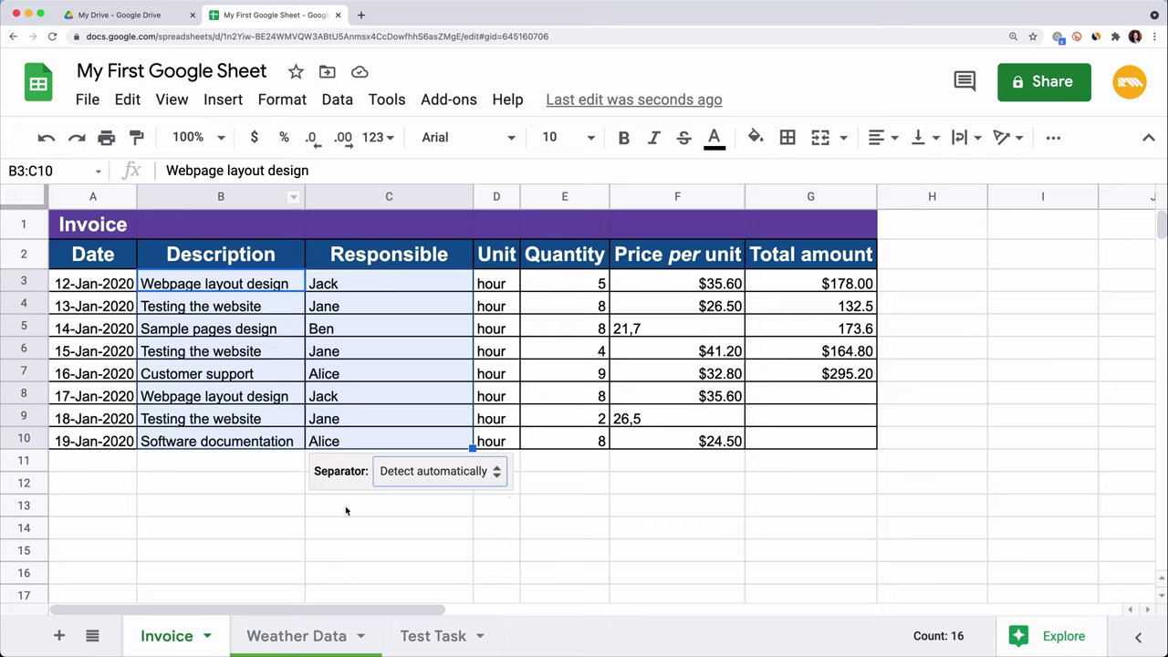
- Check the available separator options without changing the separator, and undo the split of B3:B10 into columns
left_click(498, 478)
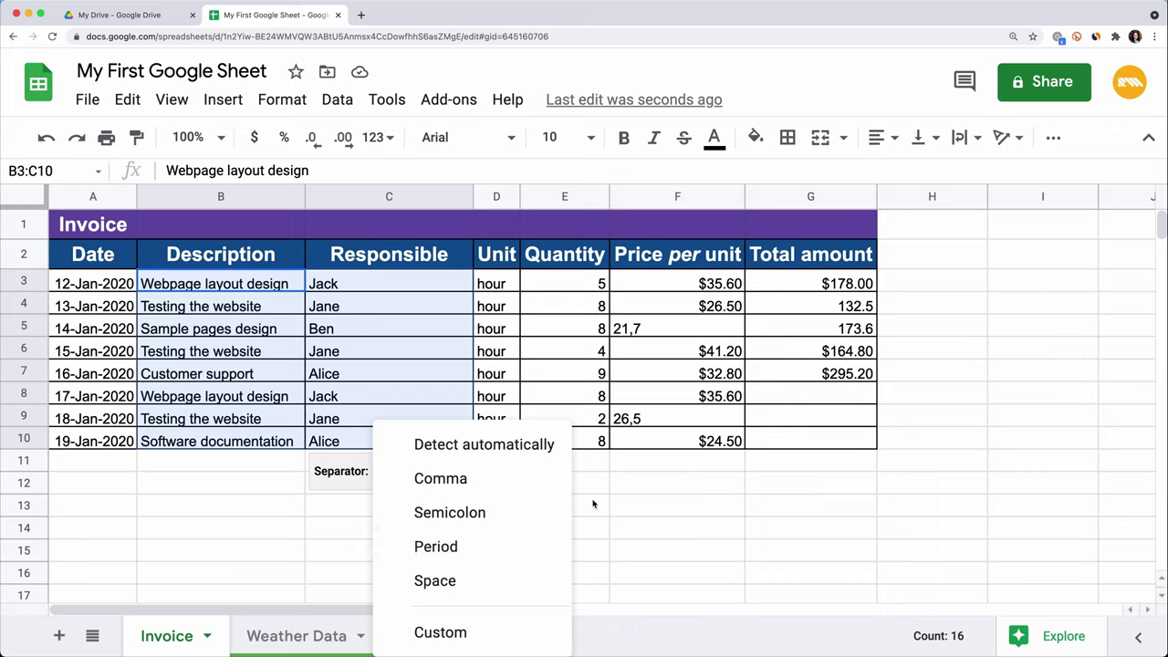
left_click(595, 467)
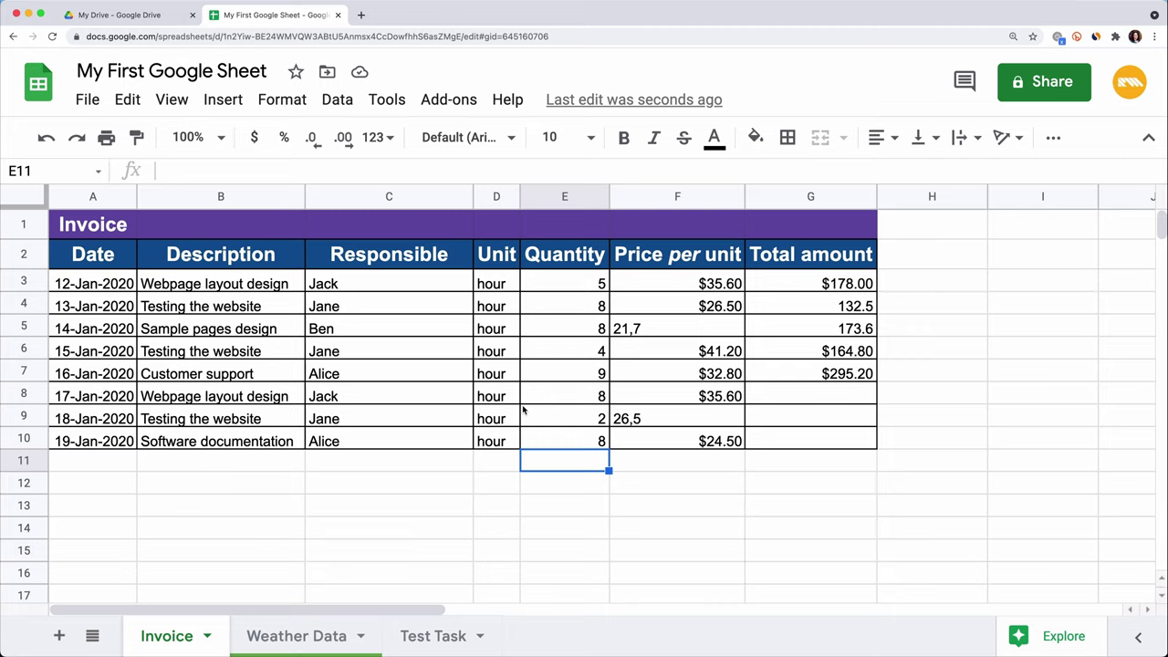
left_click(45, 140)
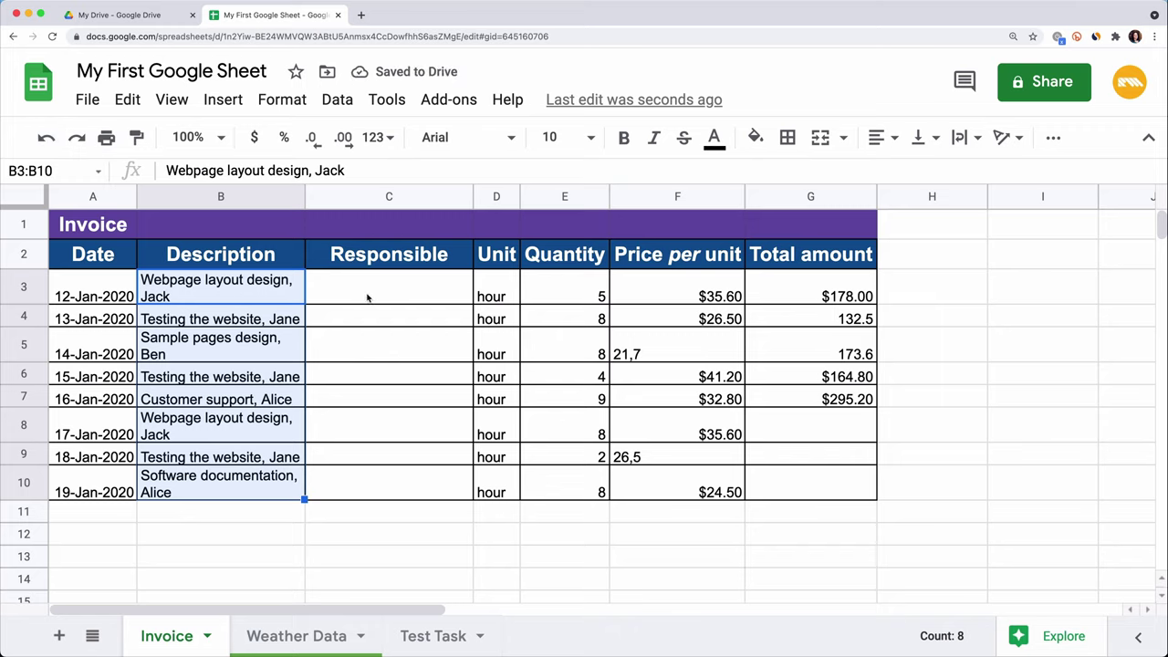
- Enter the responsible people's first names from B3 and B4 in C3 and C4, and complete the column down to C10 with Smart Fill
left_click(367, 297)
type("Ja")
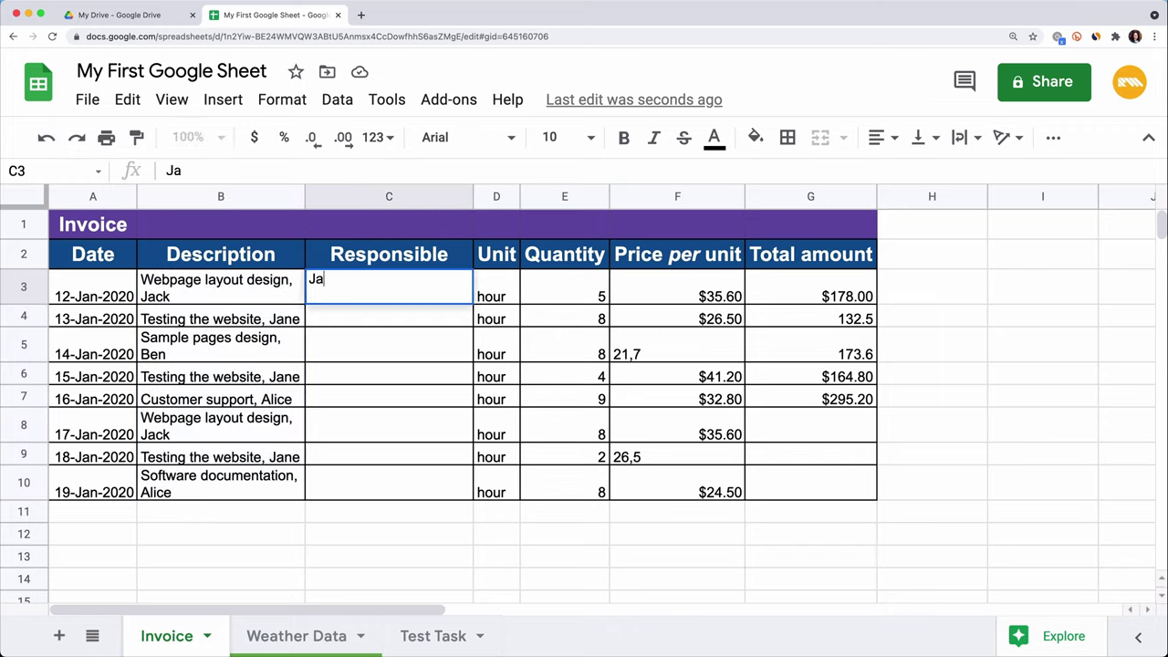
type("ck")
key("Return")
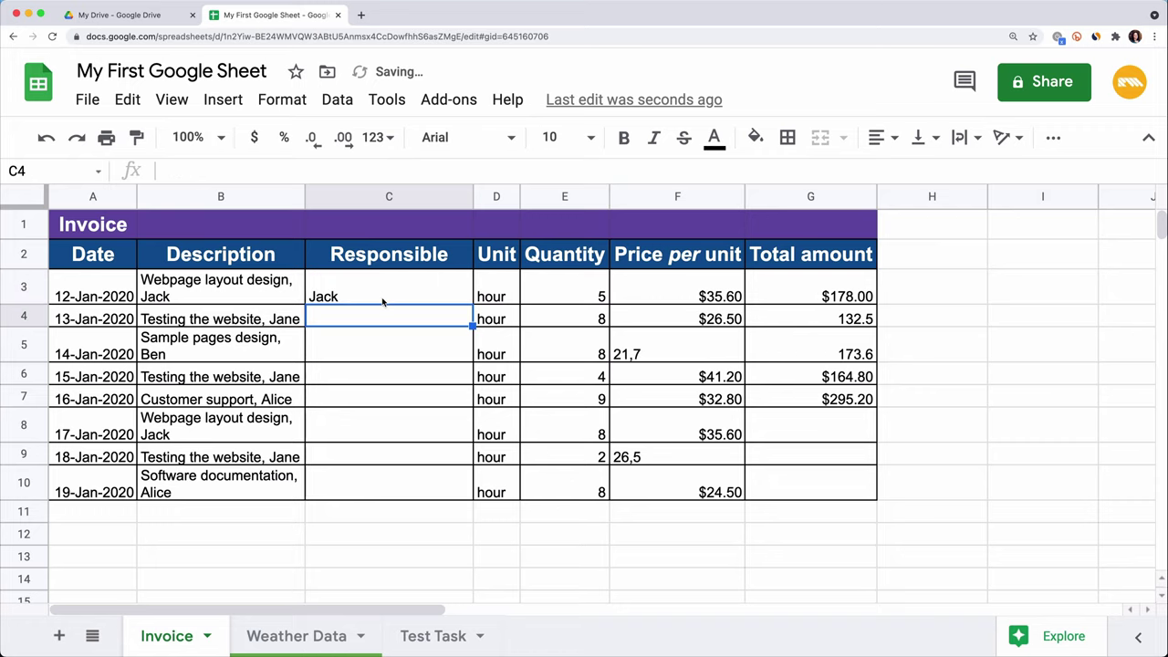
type("Jane")
key("Return")
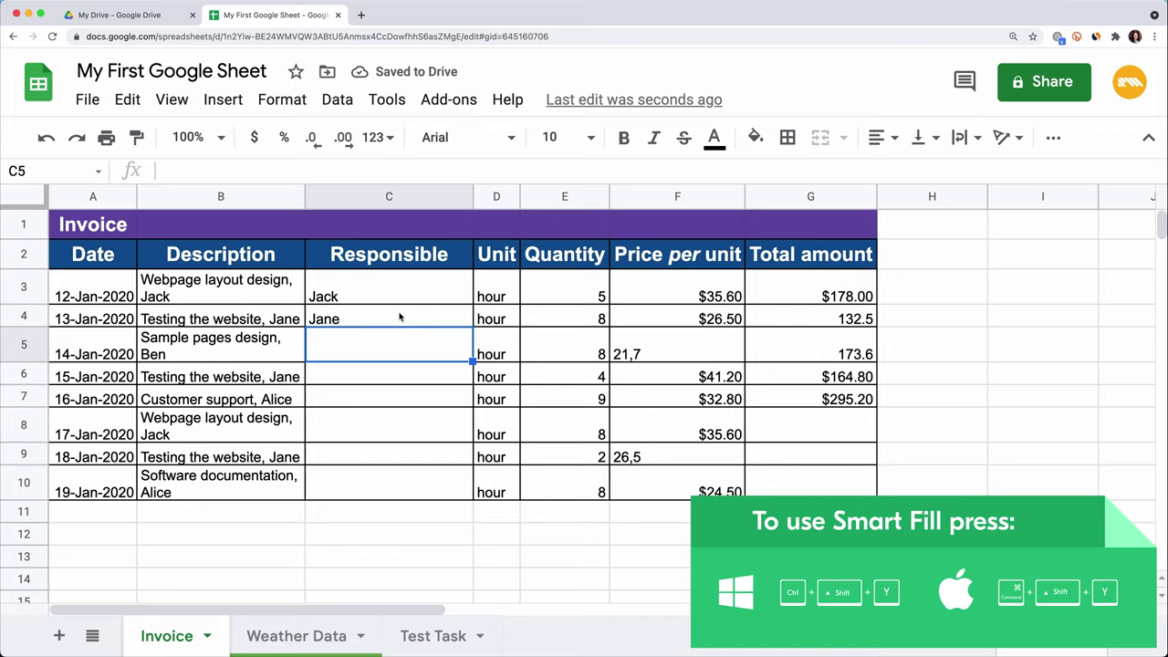
key("super+shift+y")
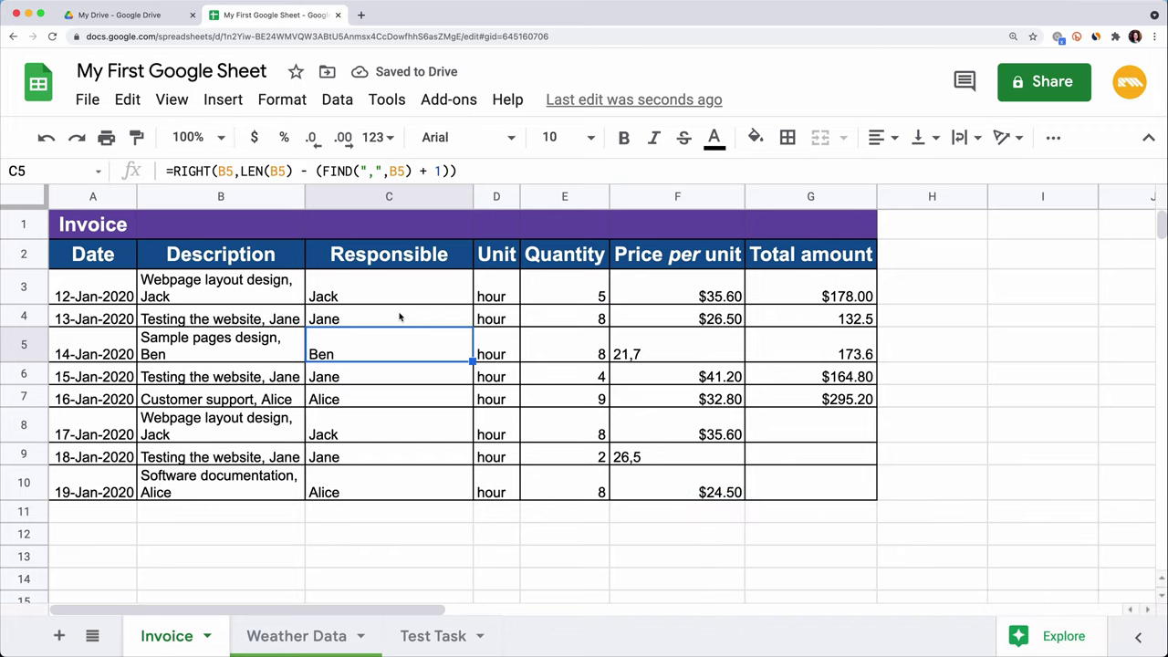
- Examine the formula that Smart Fill placed in C6, leaving it as it is
left_click(416, 378)
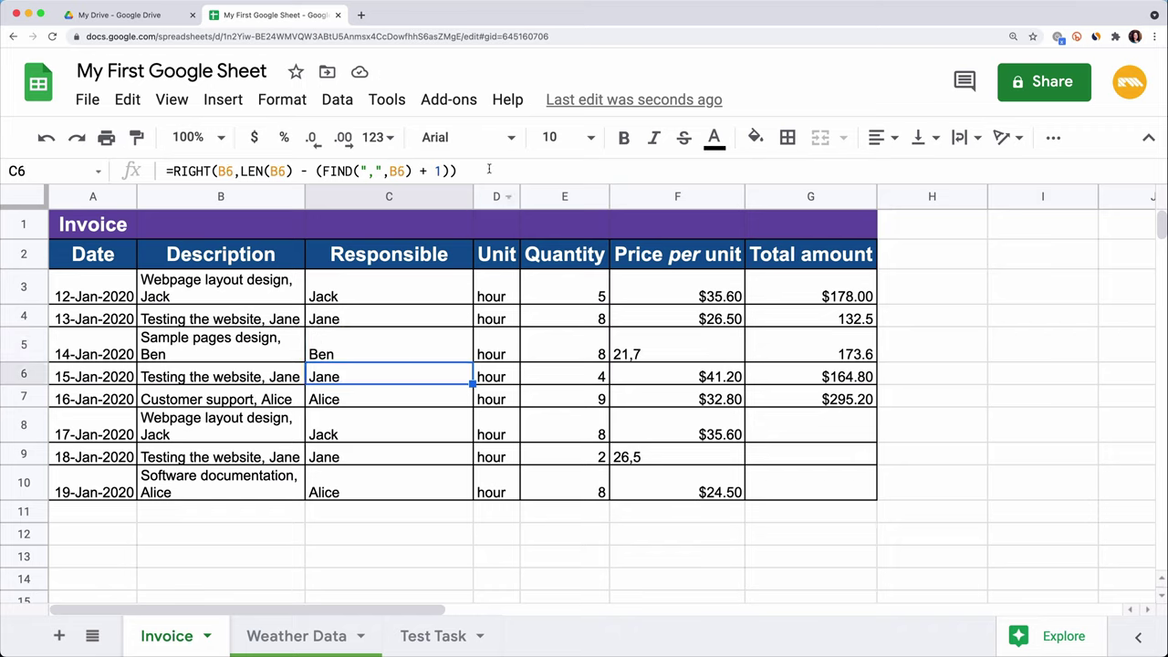
left_click_drag(489, 169, 148, 177)
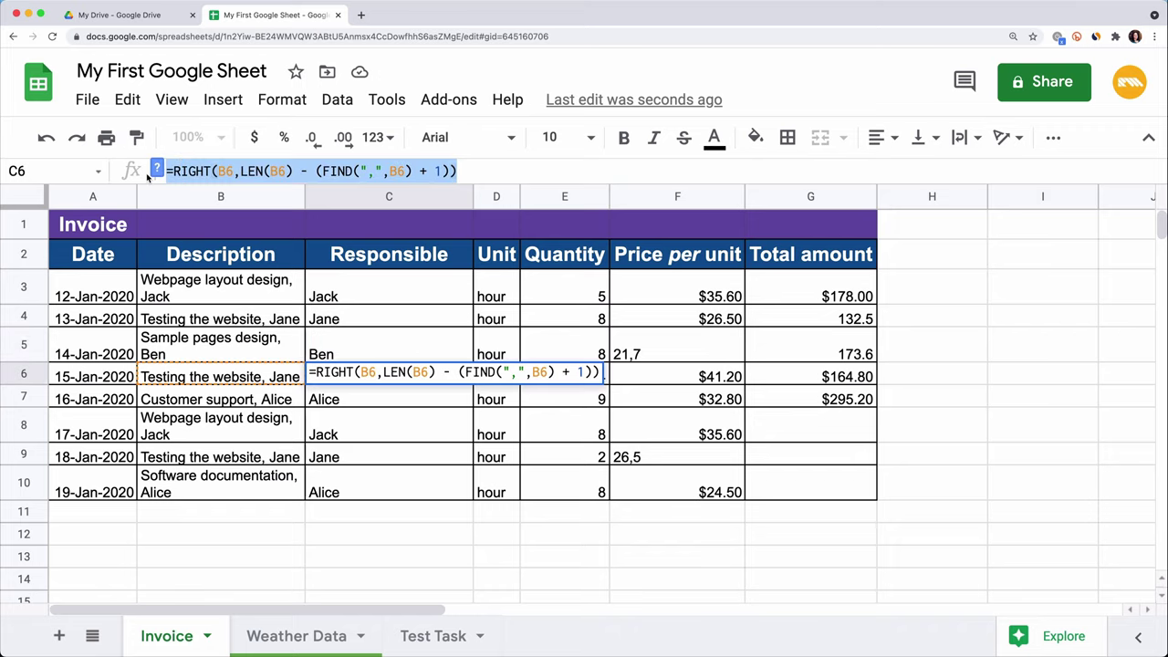
key("Return")
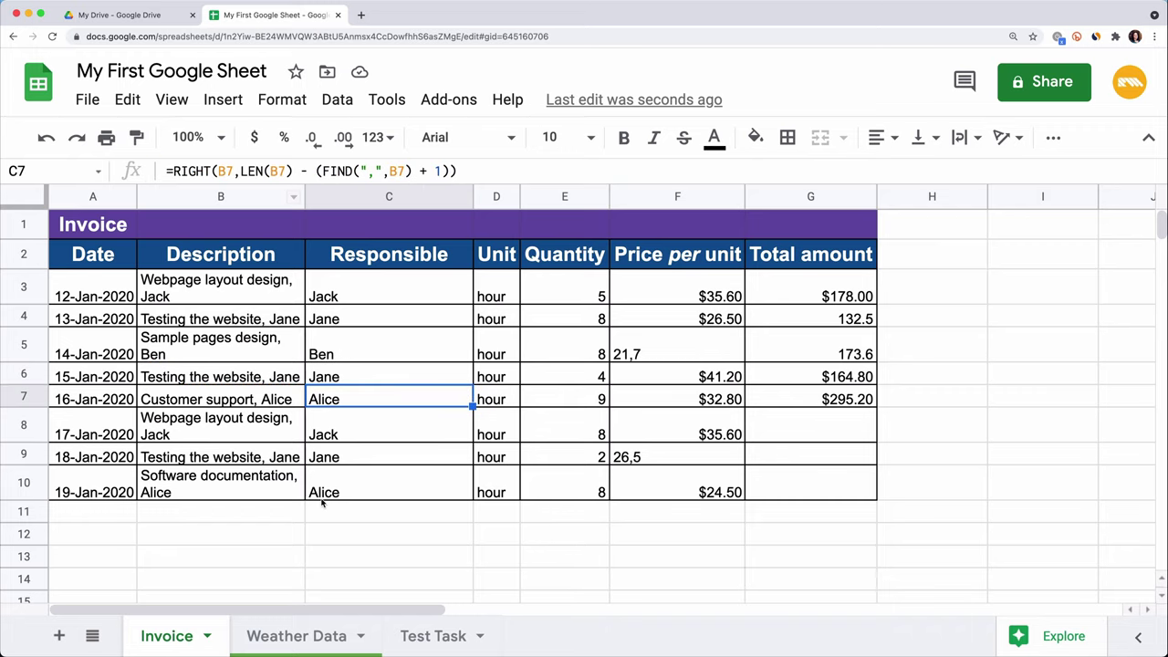
left_click(380, 383)
- Copy the formula cell C5 into H5 with a regular paste, and undo the paste
left_click(379, 351)
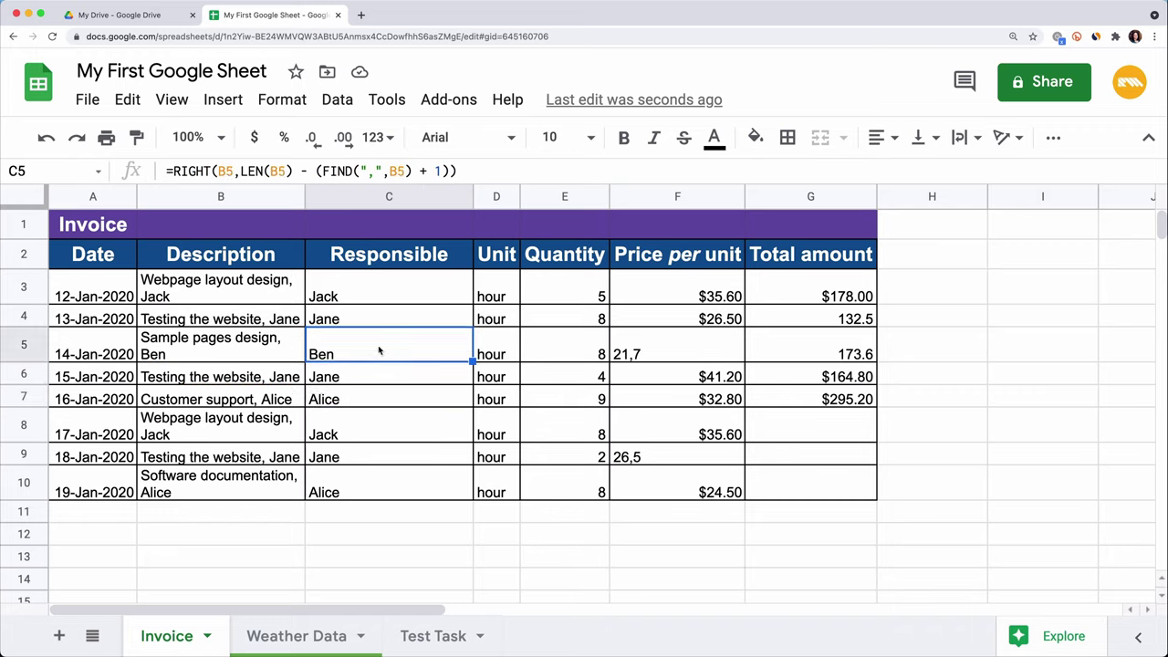
key("ctrl+c")
left_click(903, 356)
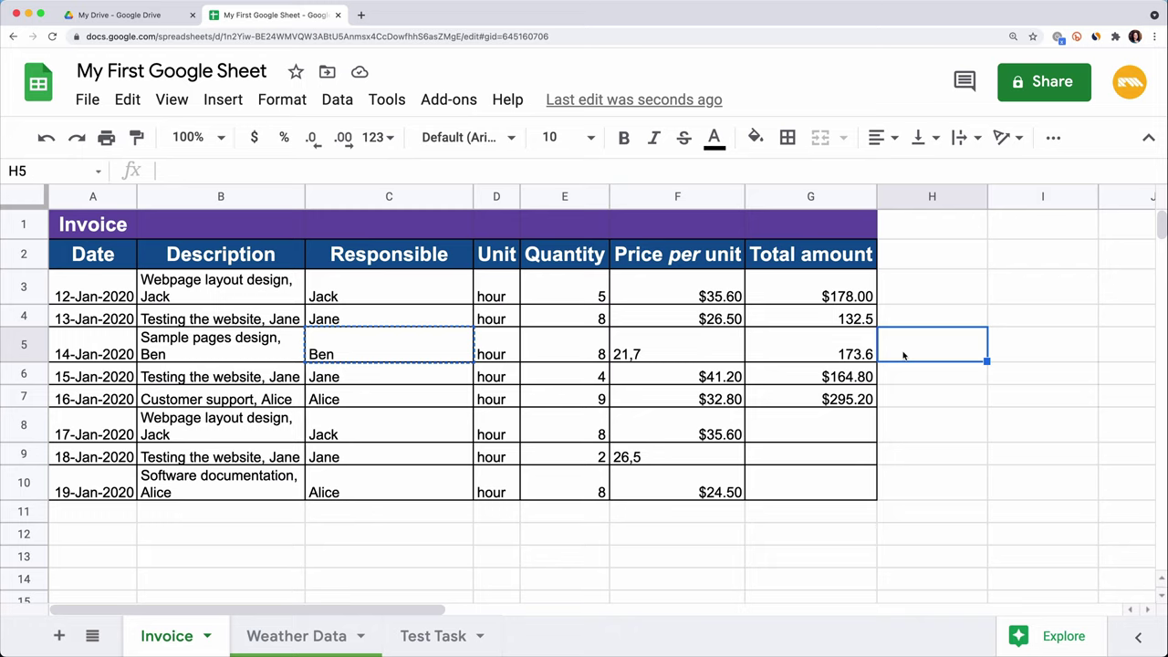
key("ctrl+v")
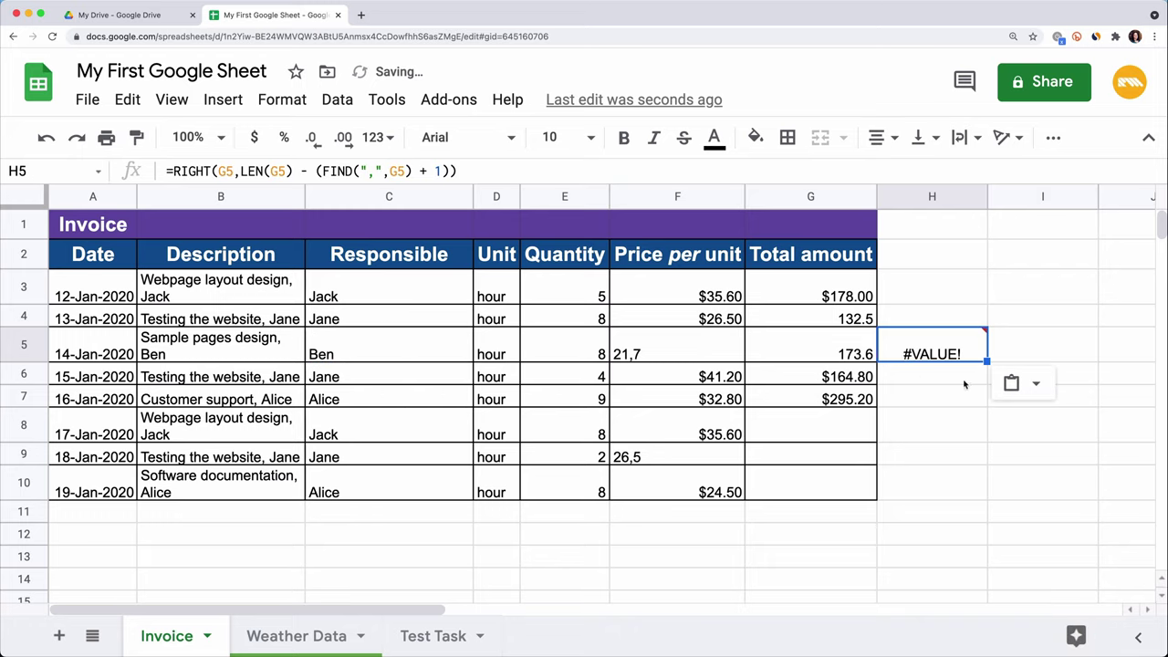
key("ctrl+z")
- Copy C5 and paste its value only into H5, and clear H5 again
left_click(417, 353)
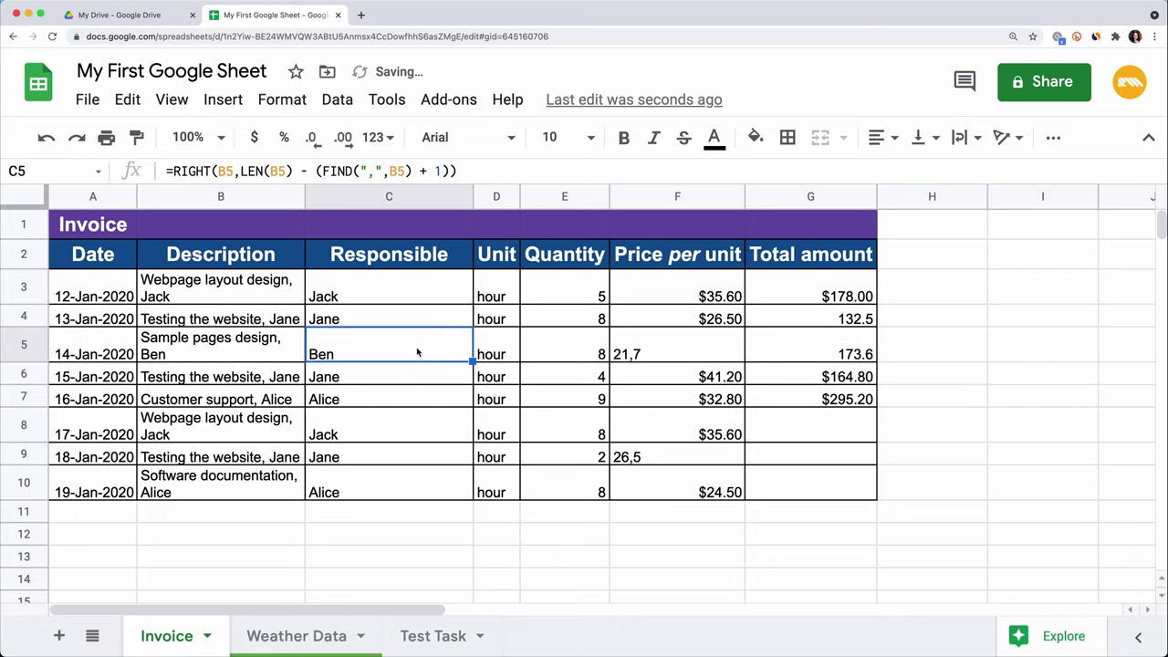
key("cmd+c")
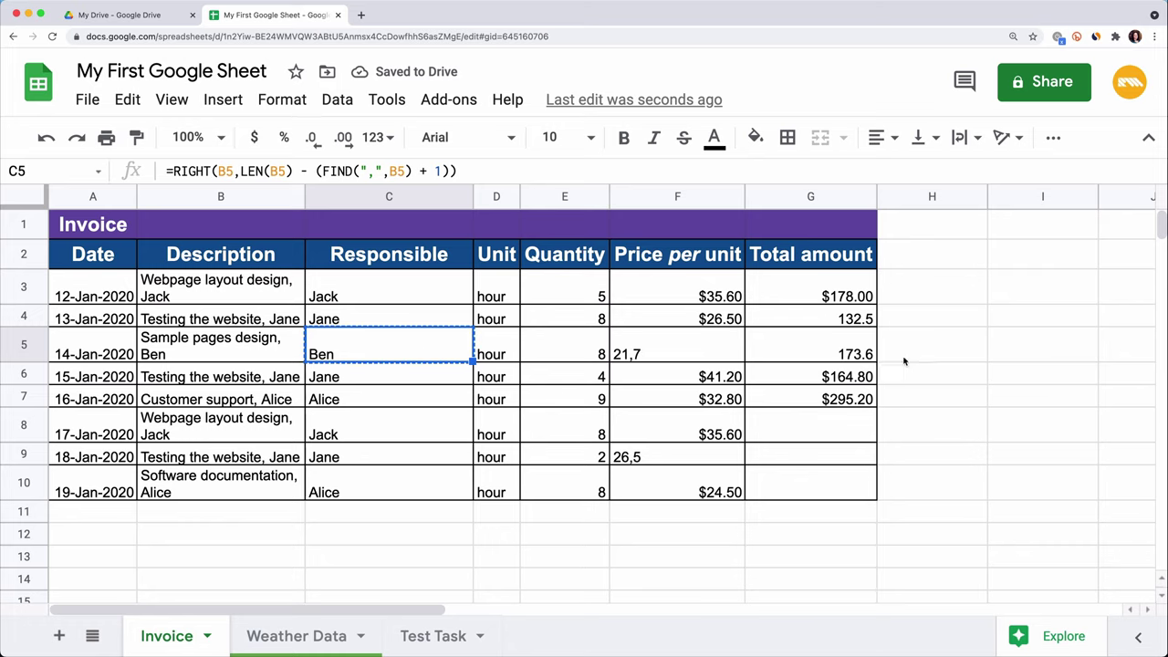
left_click(905, 357)
right_click(905, 357)
mouse_move(961, 233)
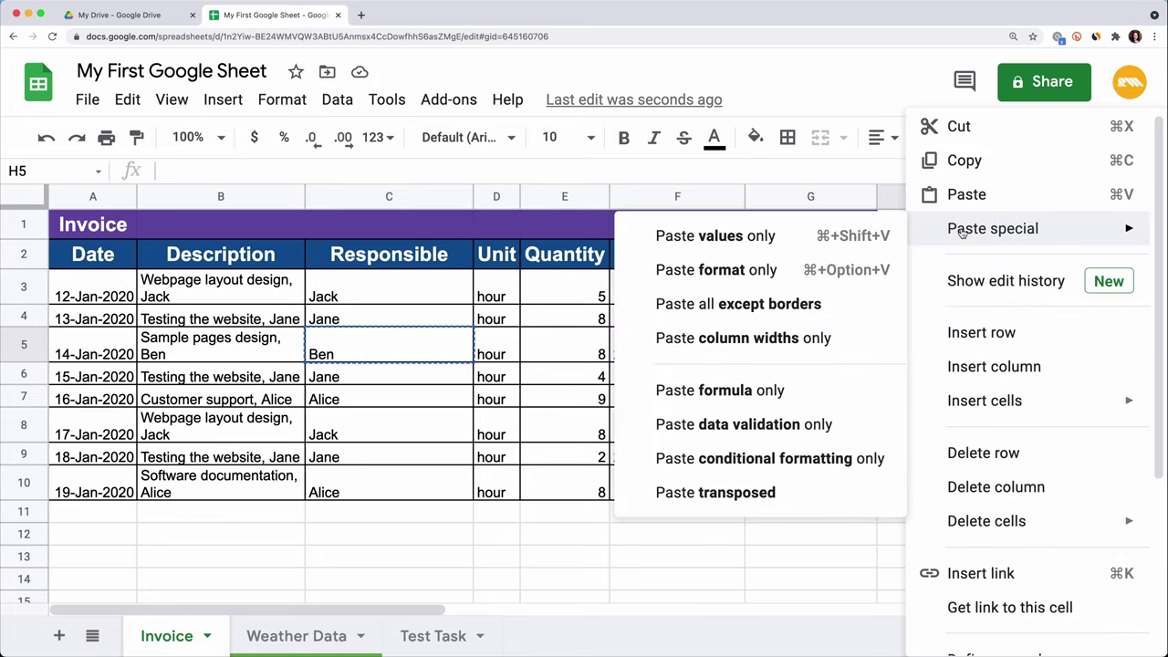
left_click(753, 241)
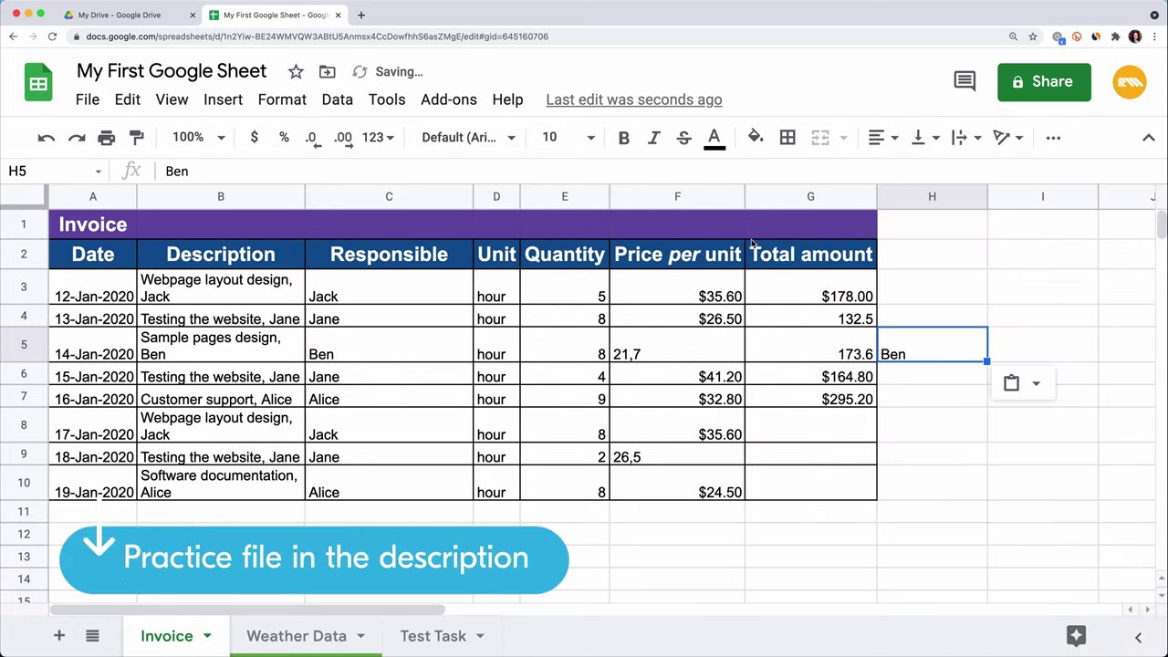
key("Delete")
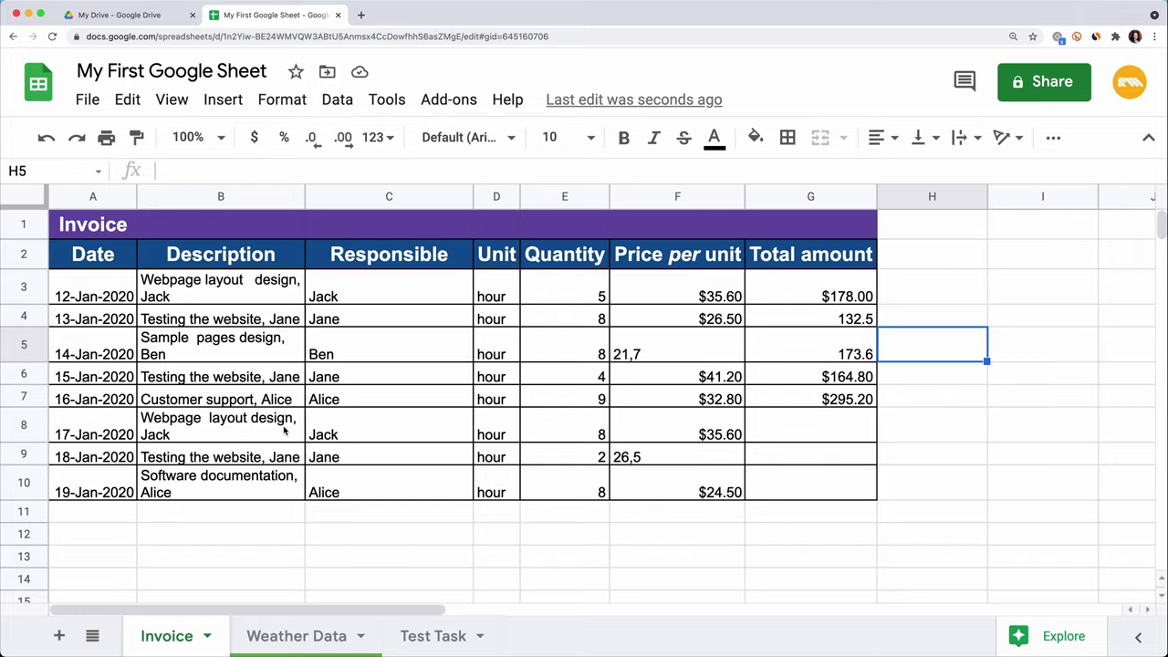
left_click(271, 298)
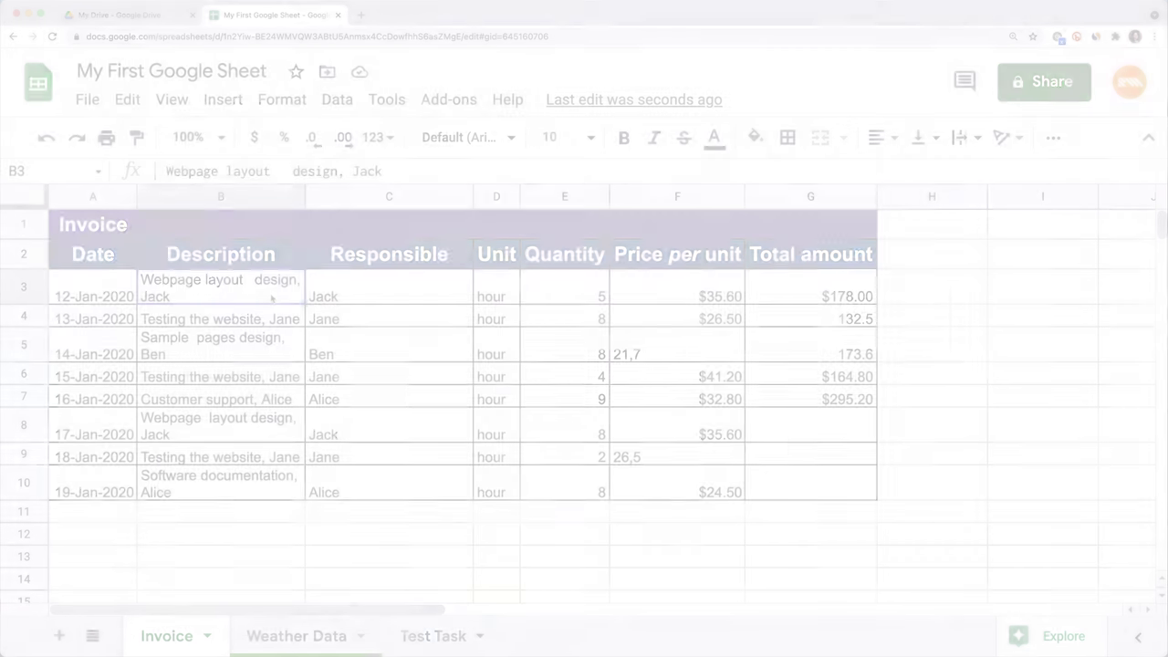
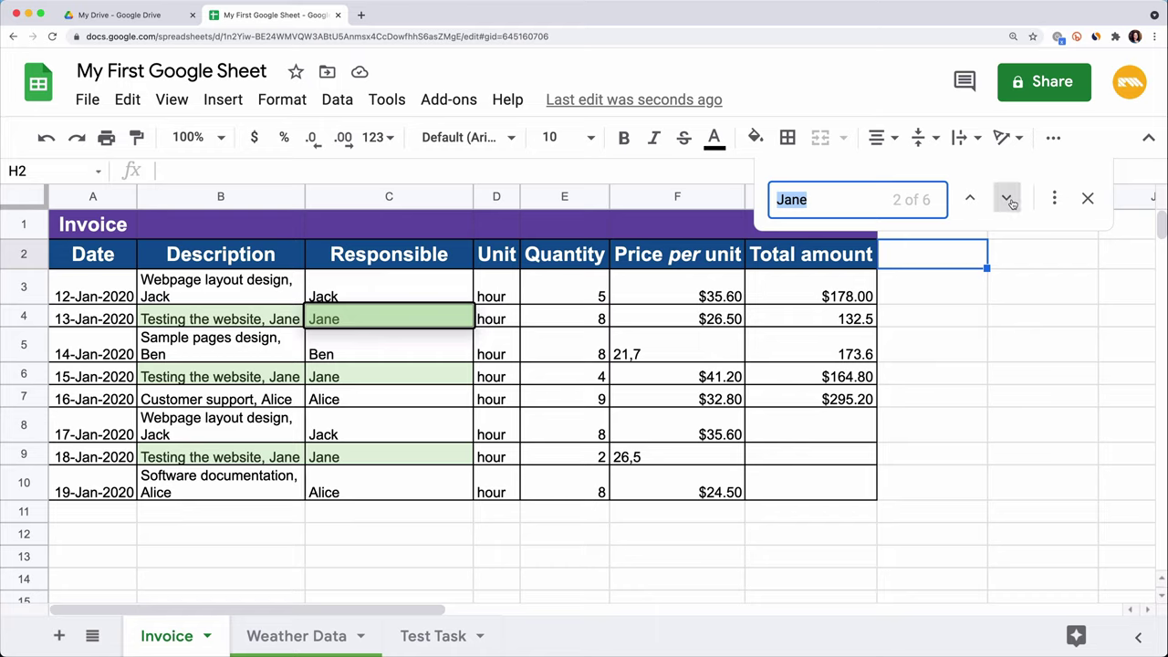
- Go through the remaining matches of the searched name on the Invoice sheet, and close the search
left_click(1008, 199)
left_click(1007, 199)
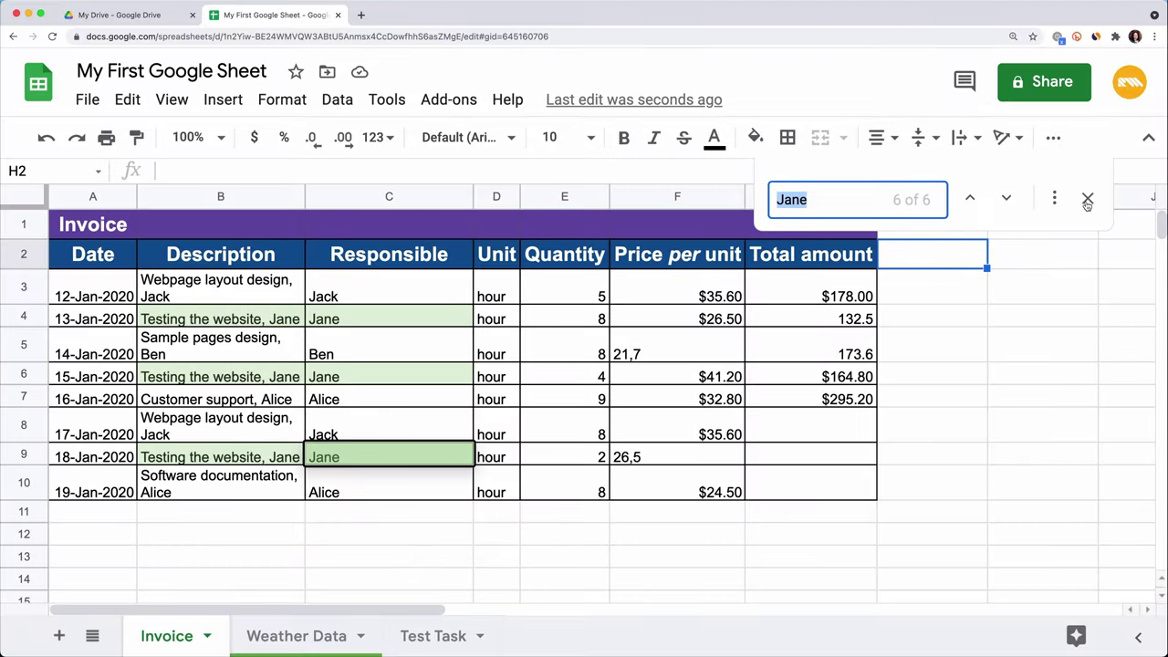
left_click(1087, 200)
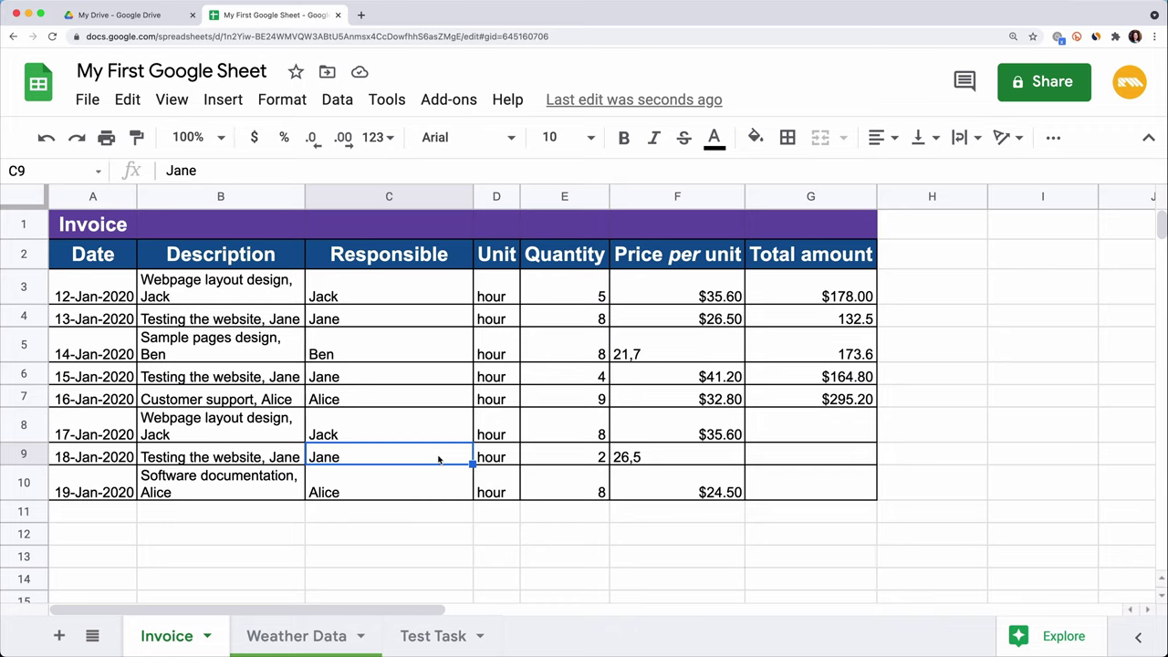
- Use Find and replace on the Responsible column only (Invoice!C:C) to search for the name in C7 and cycle through its occurrences
left_click(386, 402)
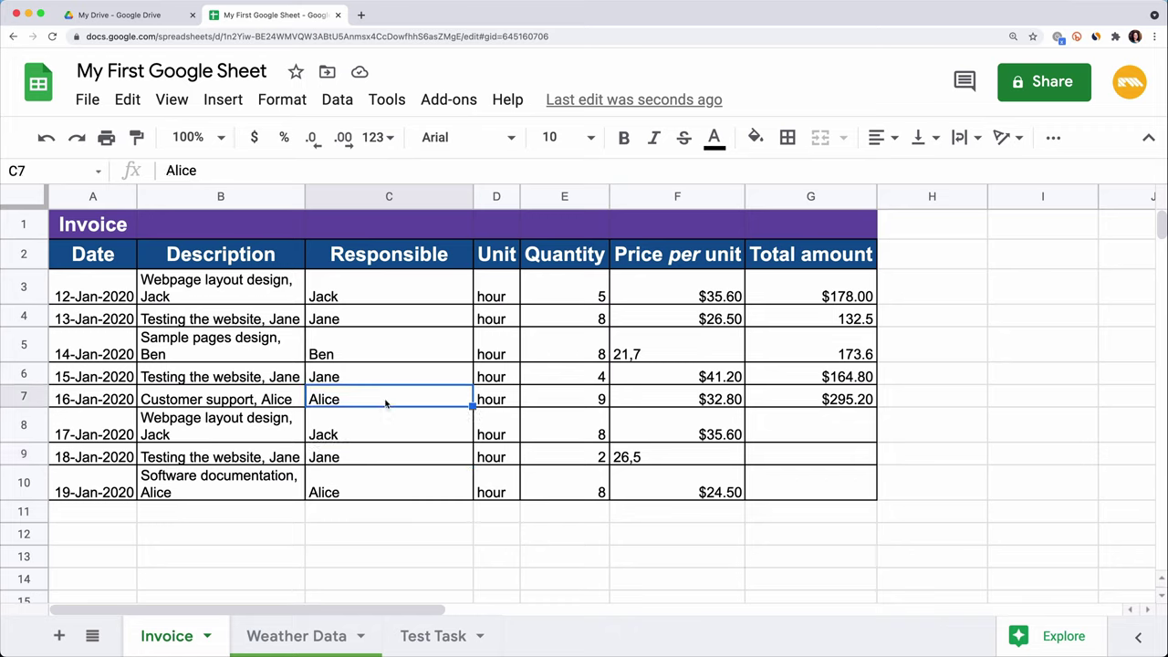
left_click(391, 196)
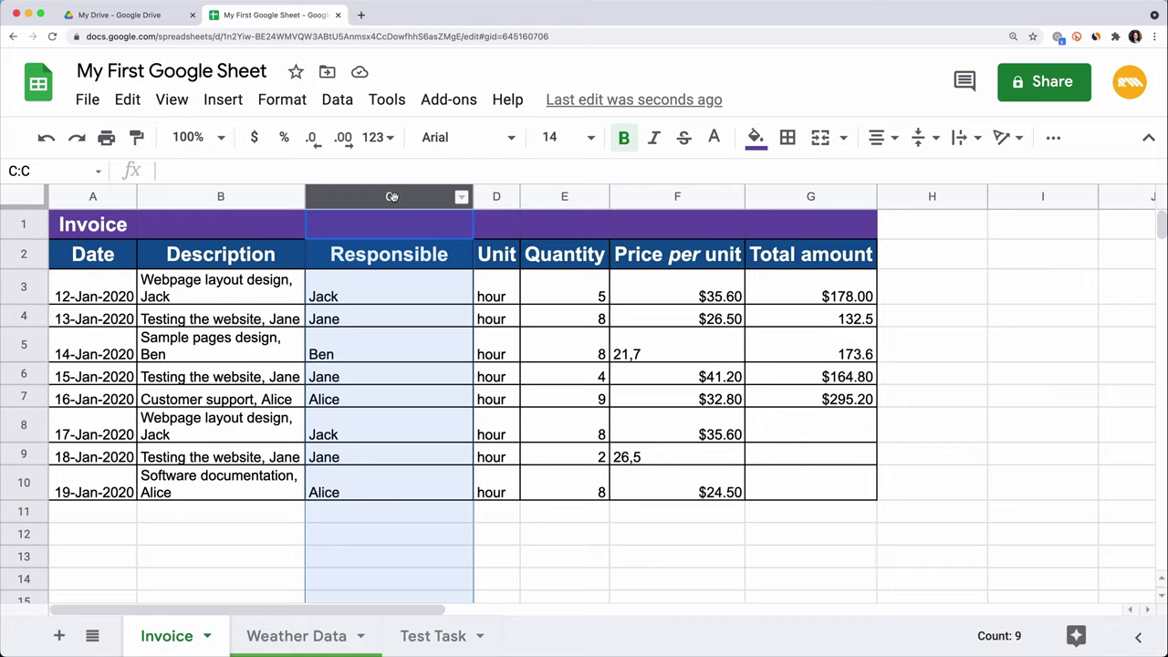
left_click(129, 101)
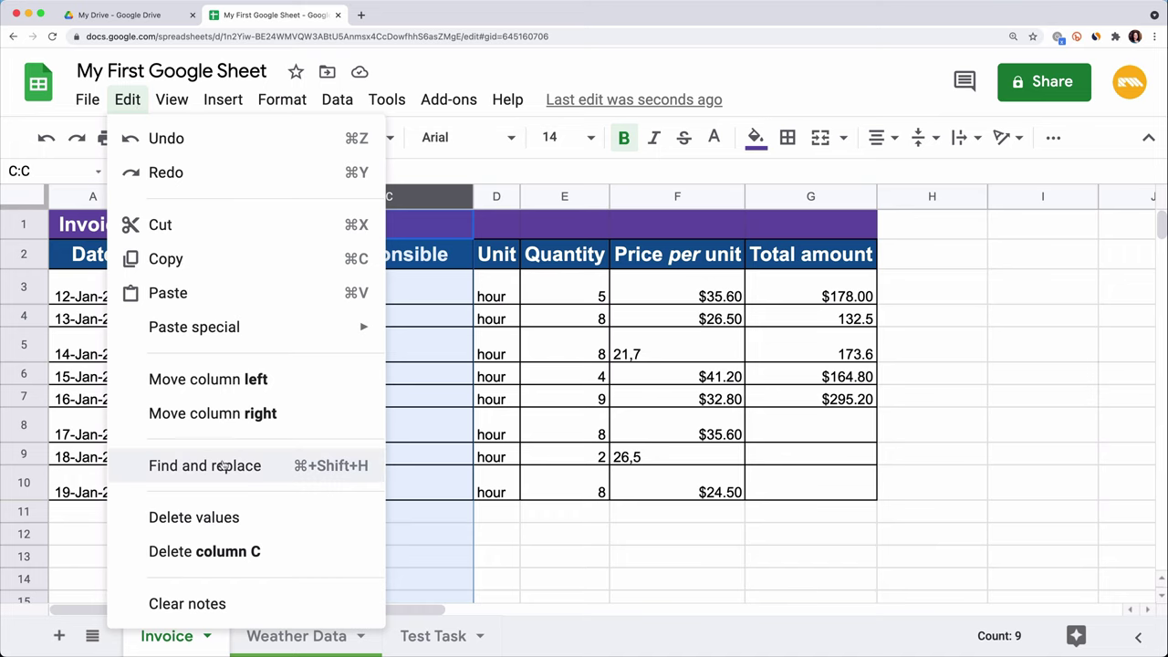
left_click(253, 483)
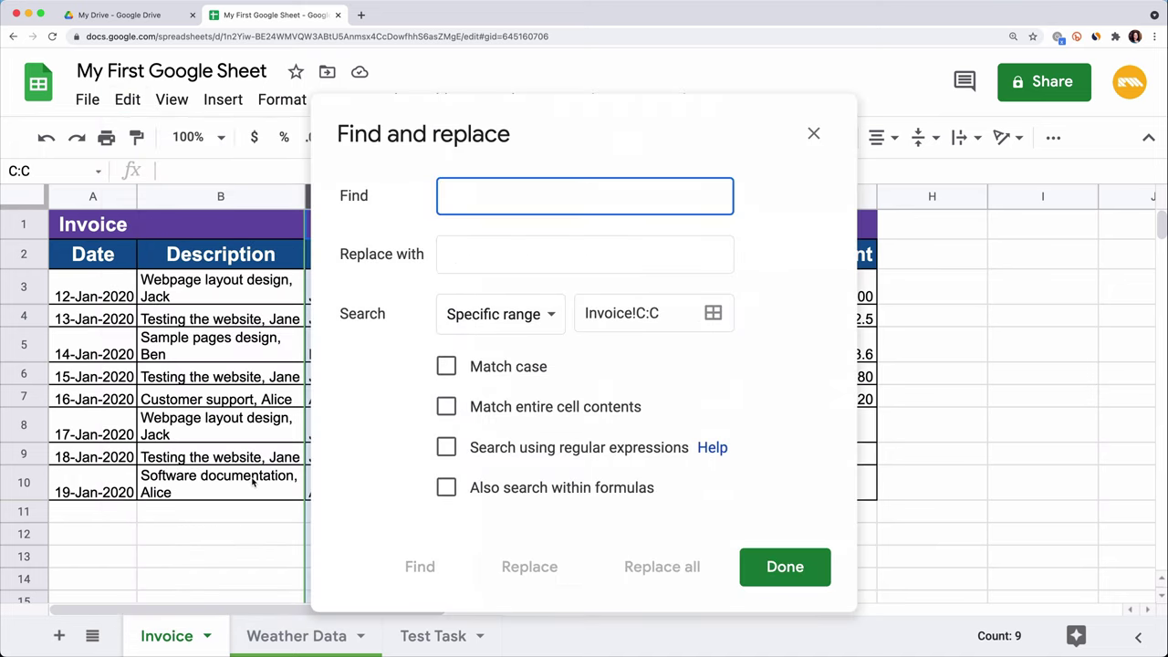
type("Alice")
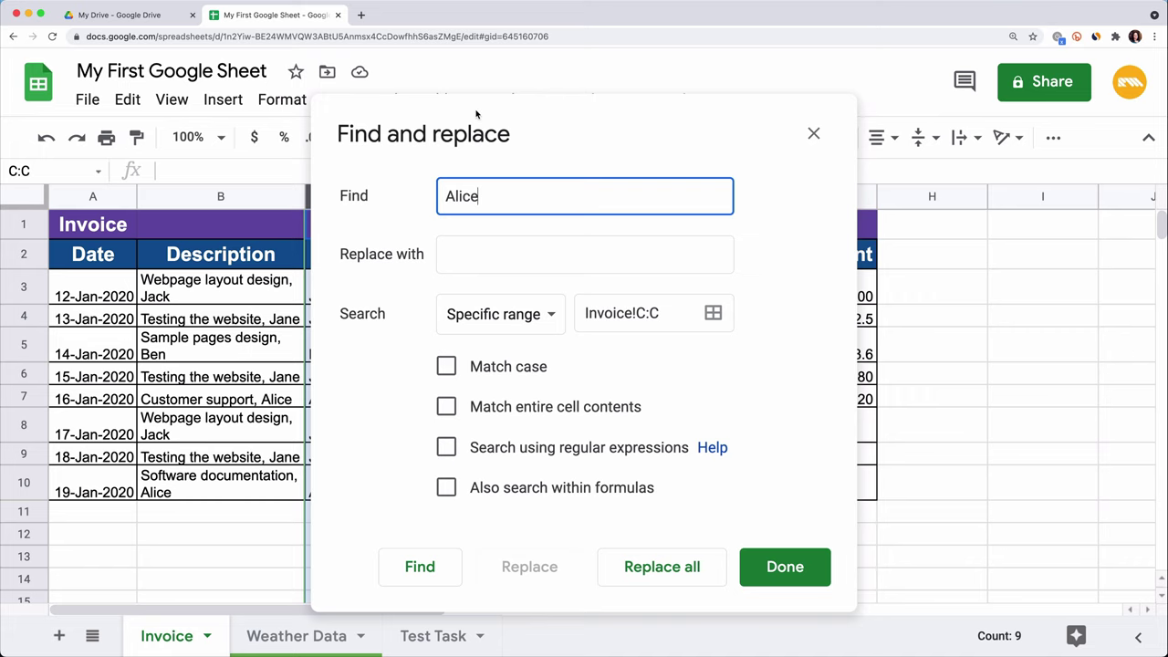
left_click_drag(477, 115, 692, 118)
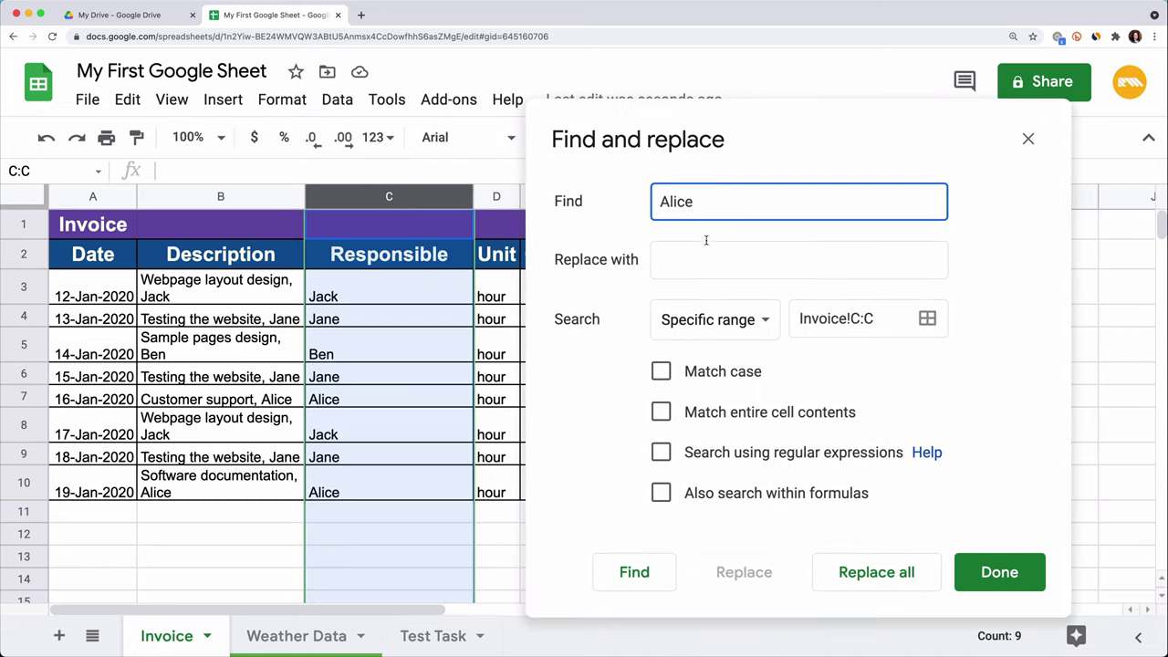
left_click(662, 579)
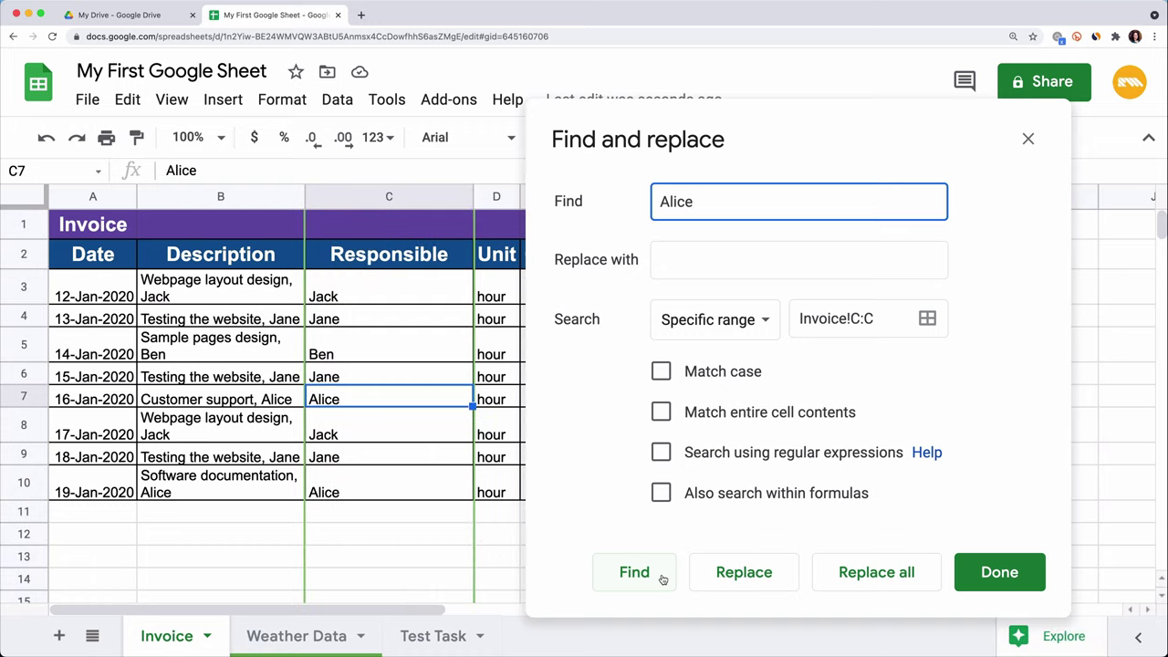
left_click(662, 579)
left_click(662, 579)
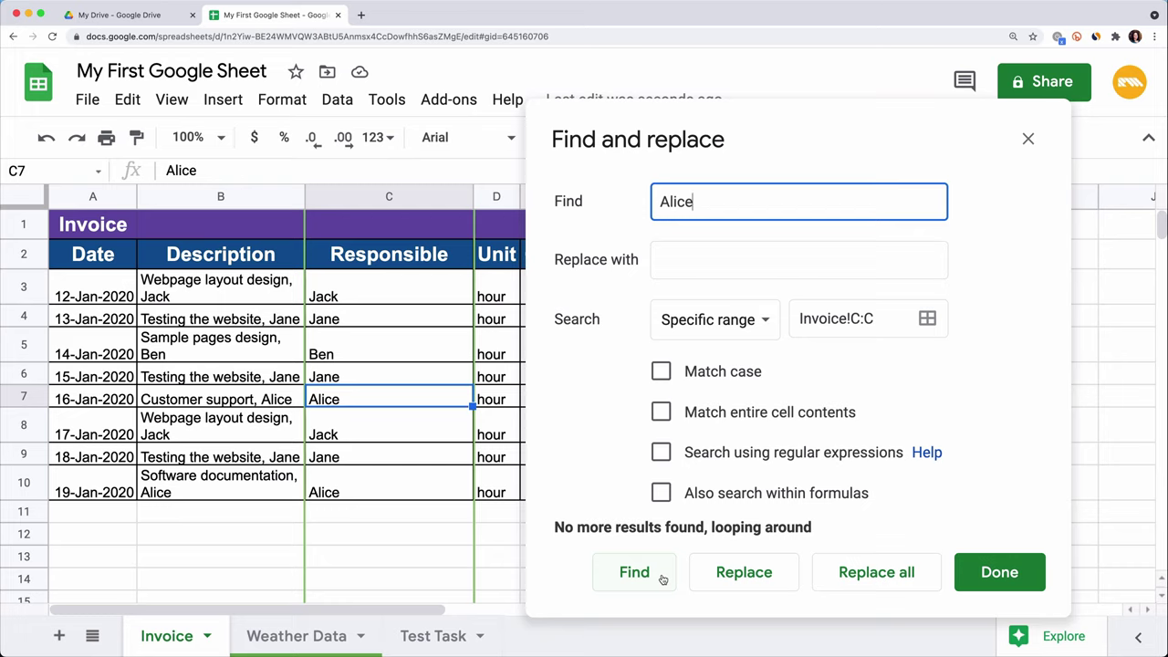
- Enter a different first name as the replacement, replace only the occurrence in C7, and close Find and replace
left_click(695, 259)
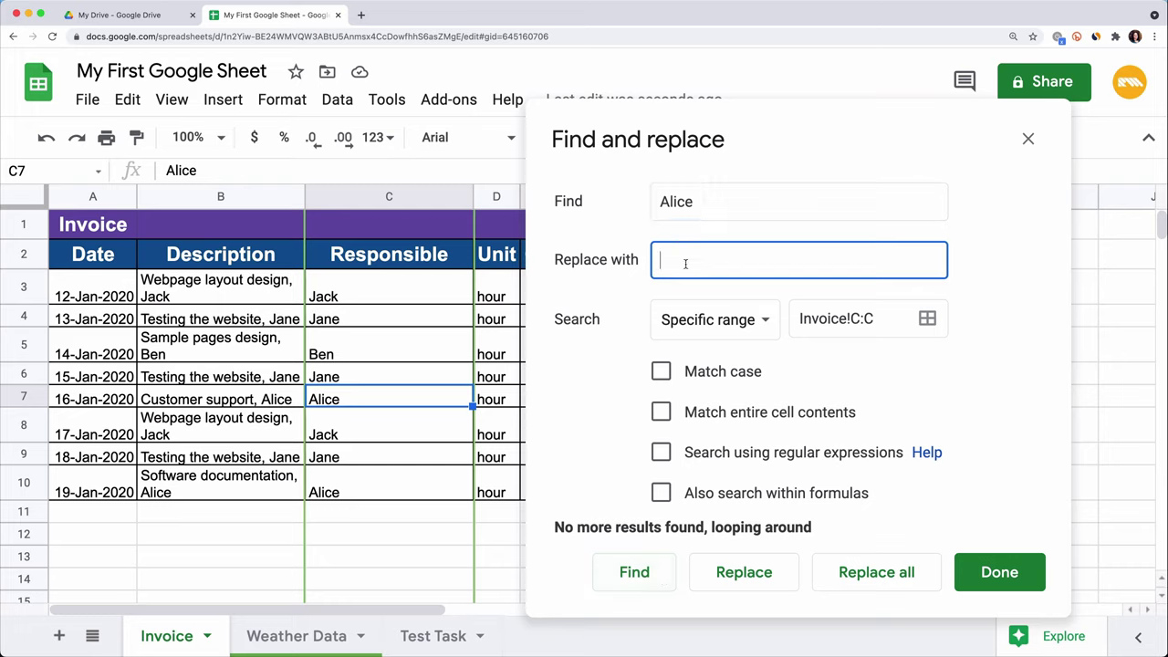
type("Kate")
left_click(654, 584)
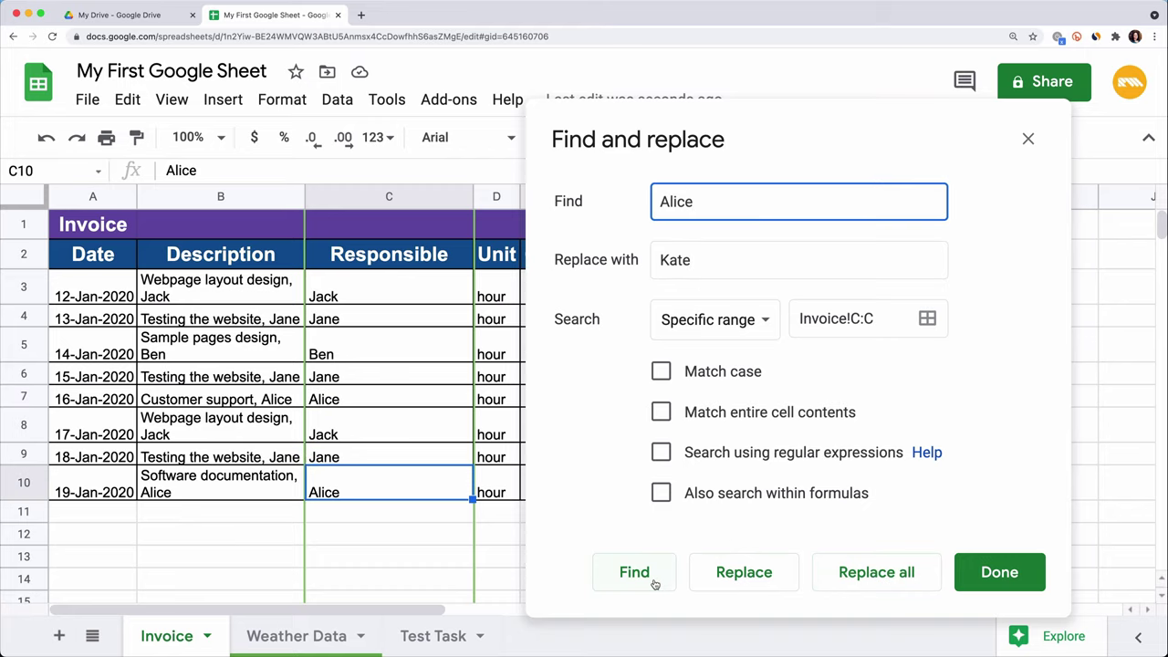
left_click(654, 584)
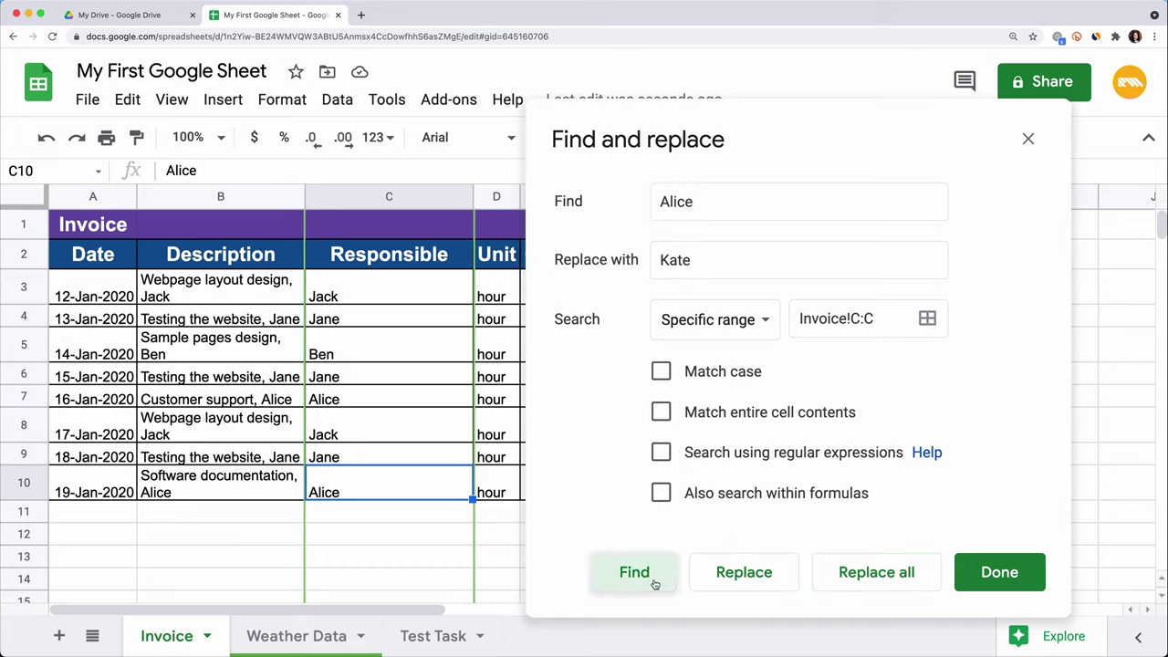
left_click(743, 574)
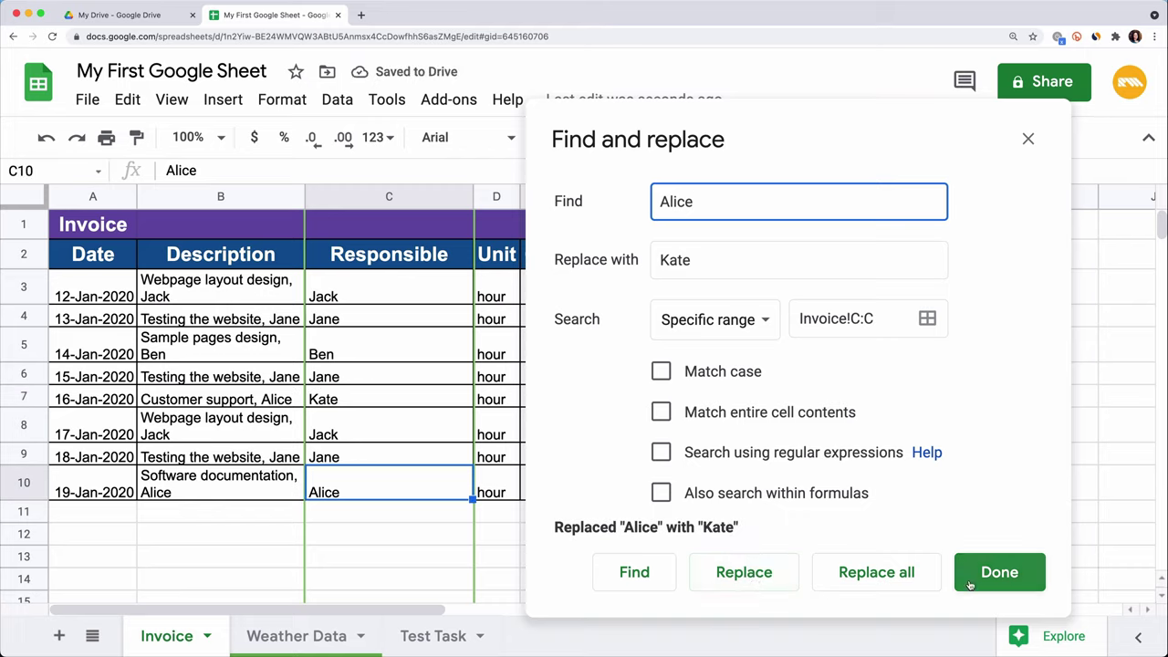
left_click(1001, 574)
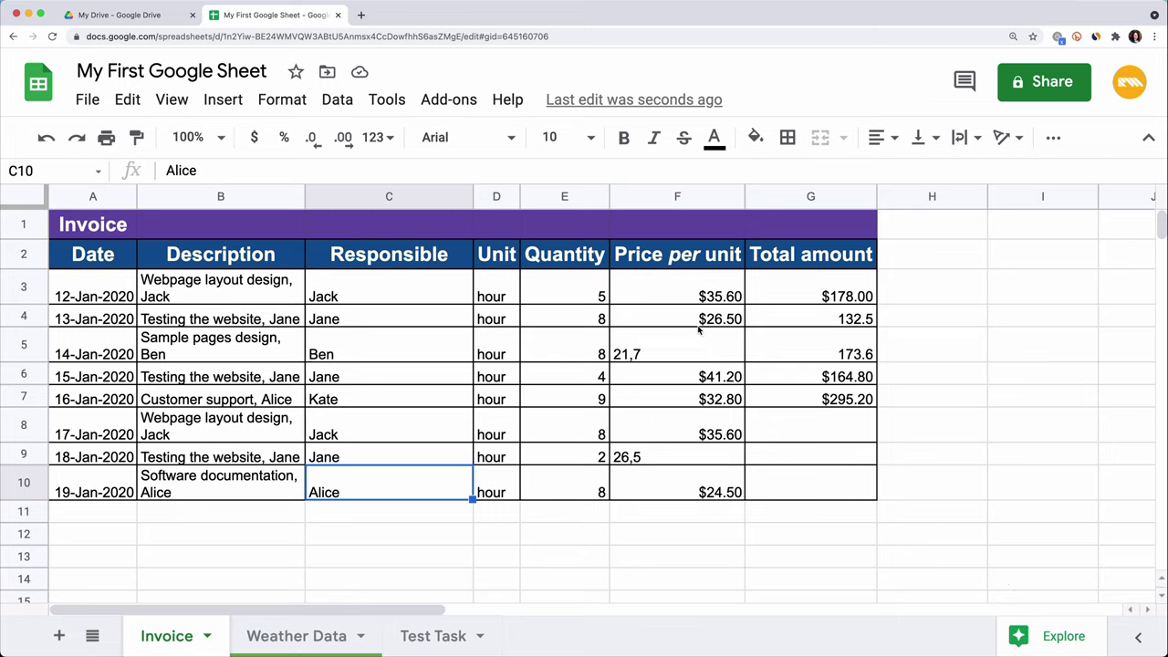
- Use Find and replace on the Price per unit column only (Invoice!F:F) to replace all commas with periods, and close it
left_click(680, 297)
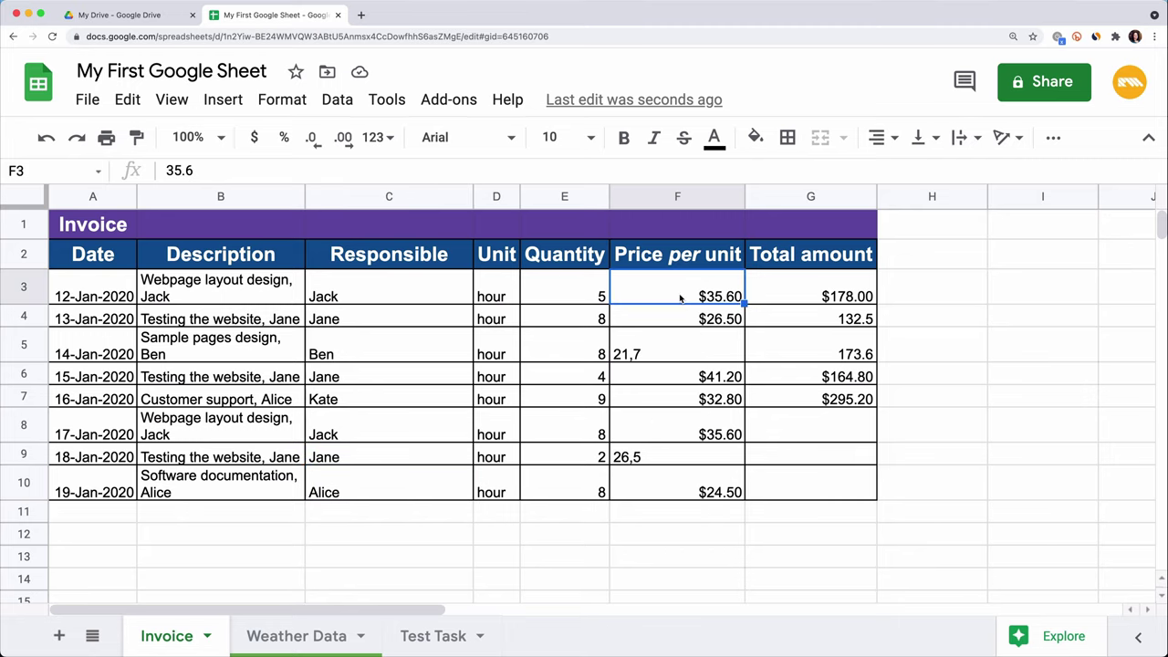
left_click(655, 354)
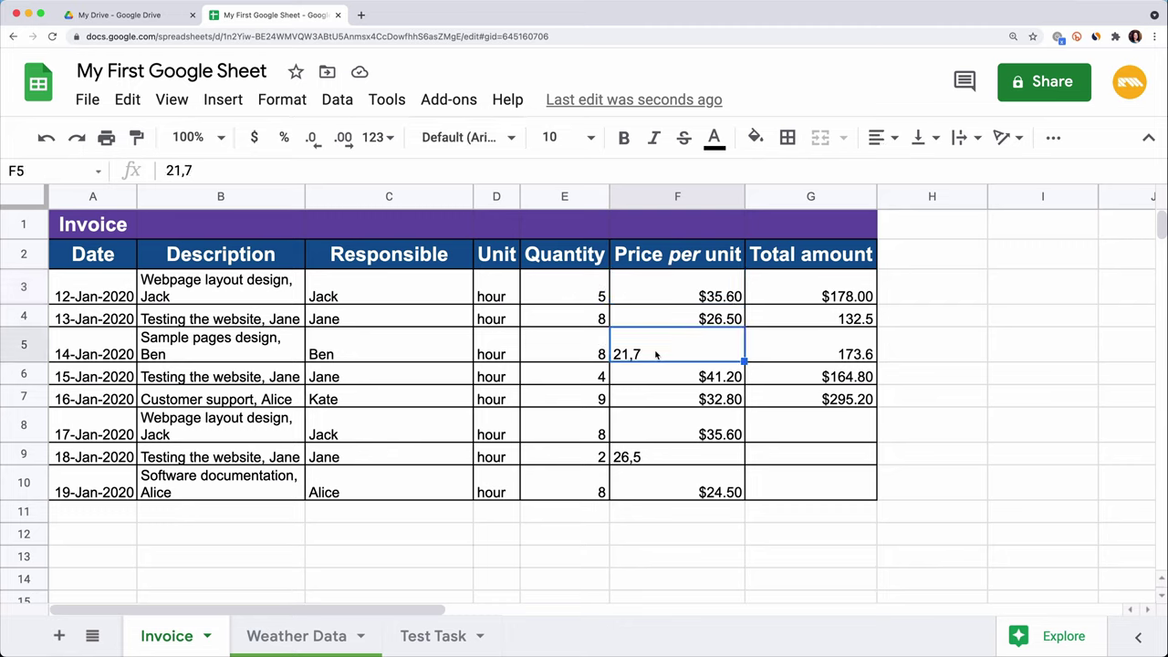
left_click(663, 297)
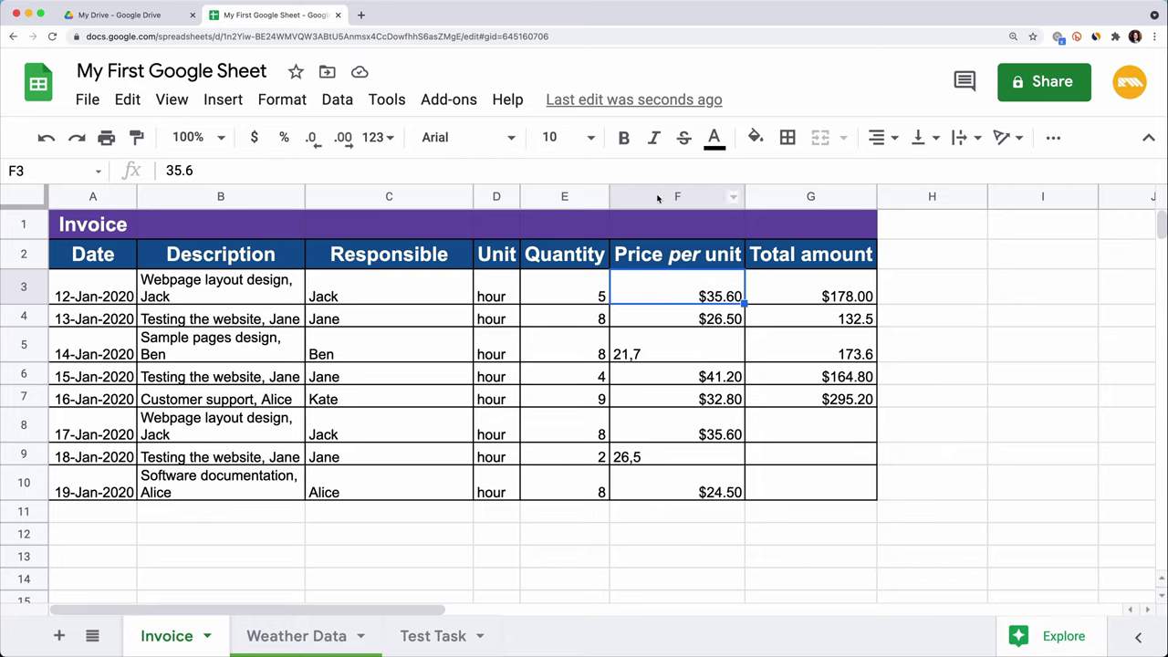
left_click(658, 198)
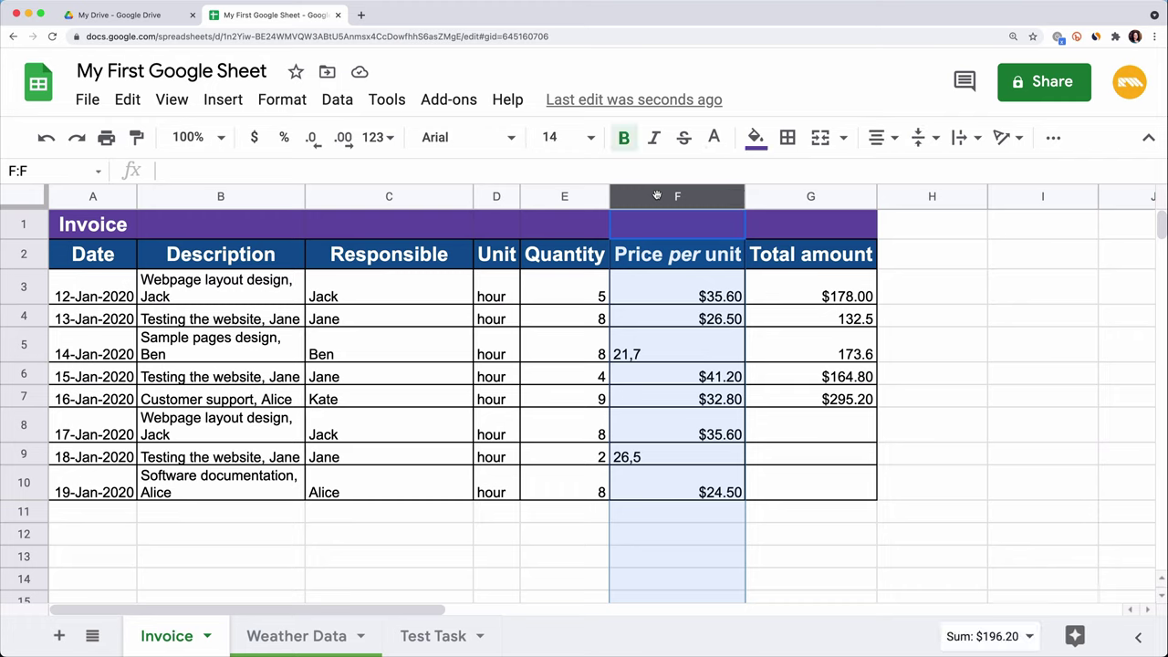
left_click(128, 99)
left_click(219, 465)
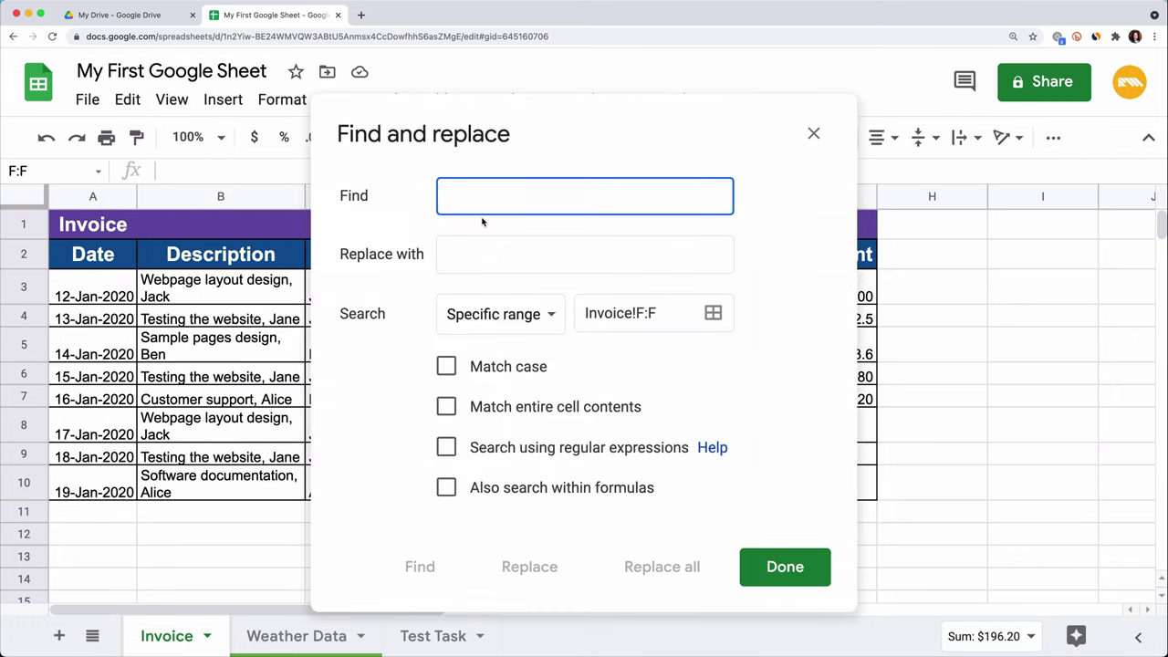
type(",")
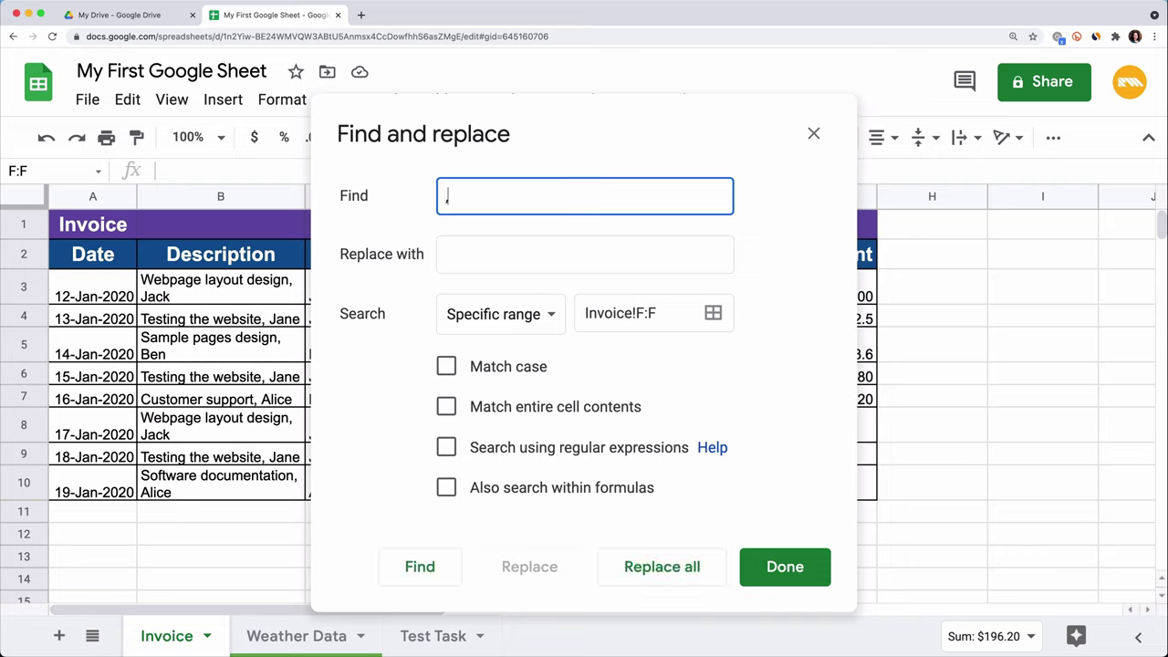
left_click(485, 263)
type(".")
left_click(669, 567)
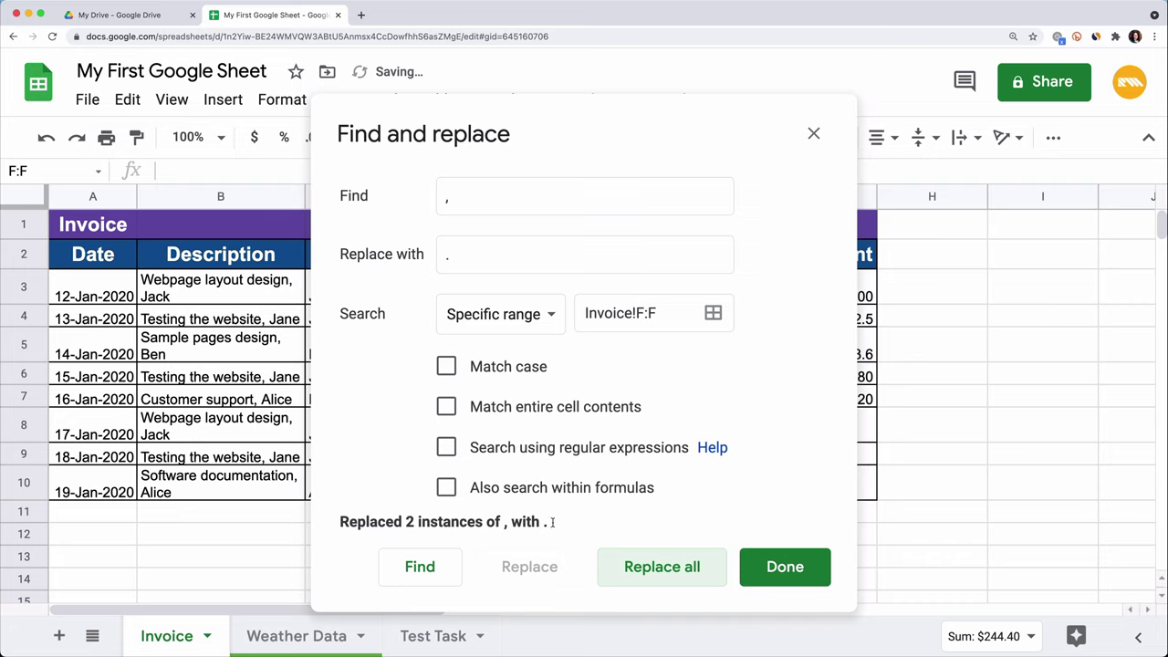
left_click(788, 567)
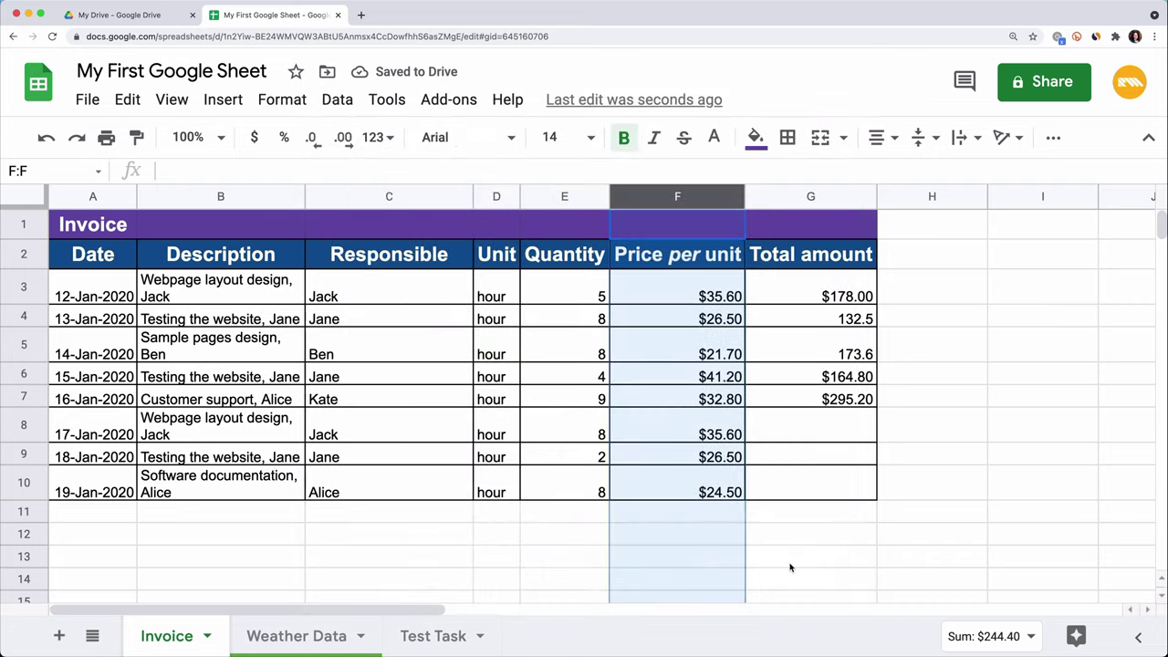
- Show the edit history of cell F5, step to its previous edit and forward again, and close the history
left_click(794, 493)
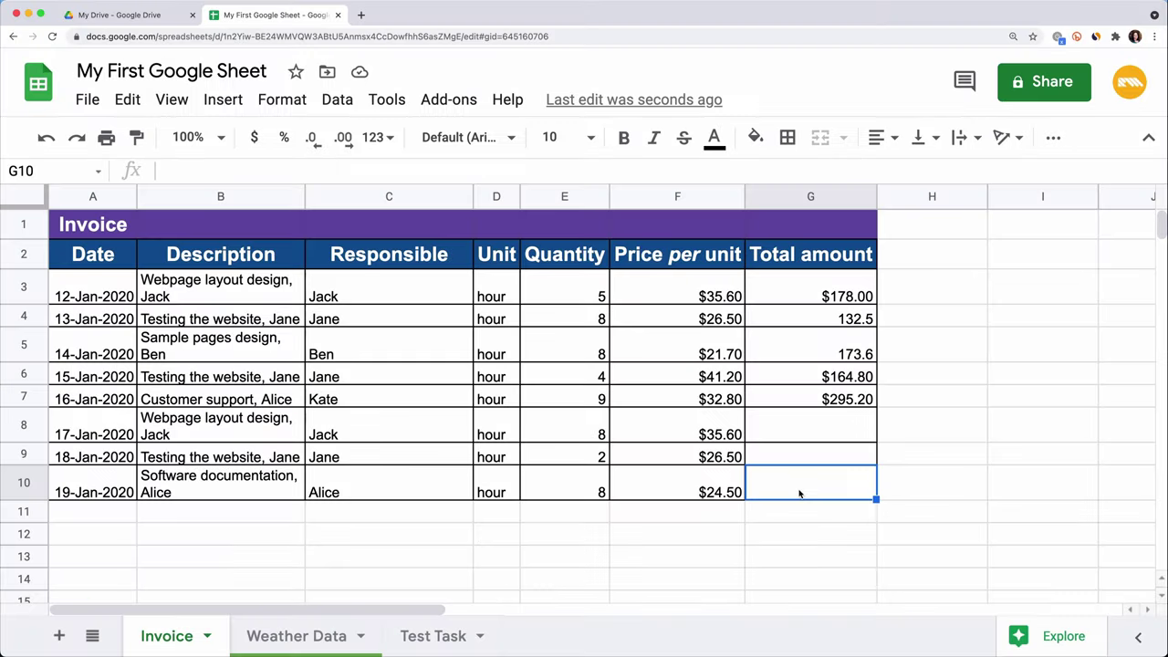
left_click(710, 354)
right_click(710, 354)
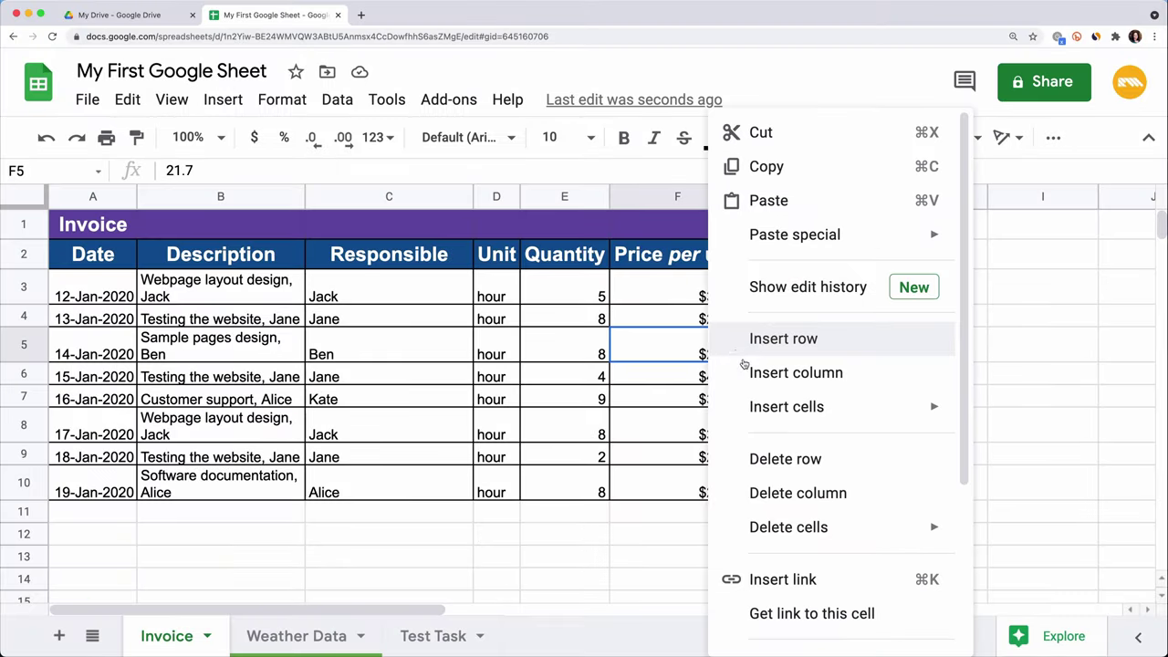
left_click(920, 302)
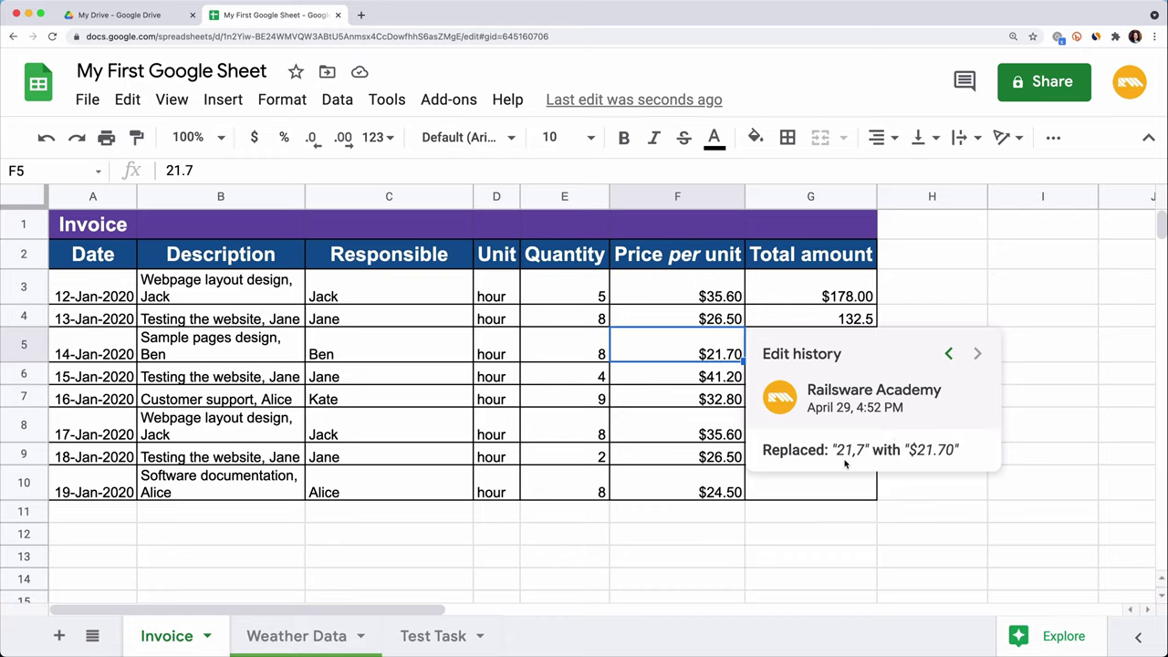
left_click(948, 355)
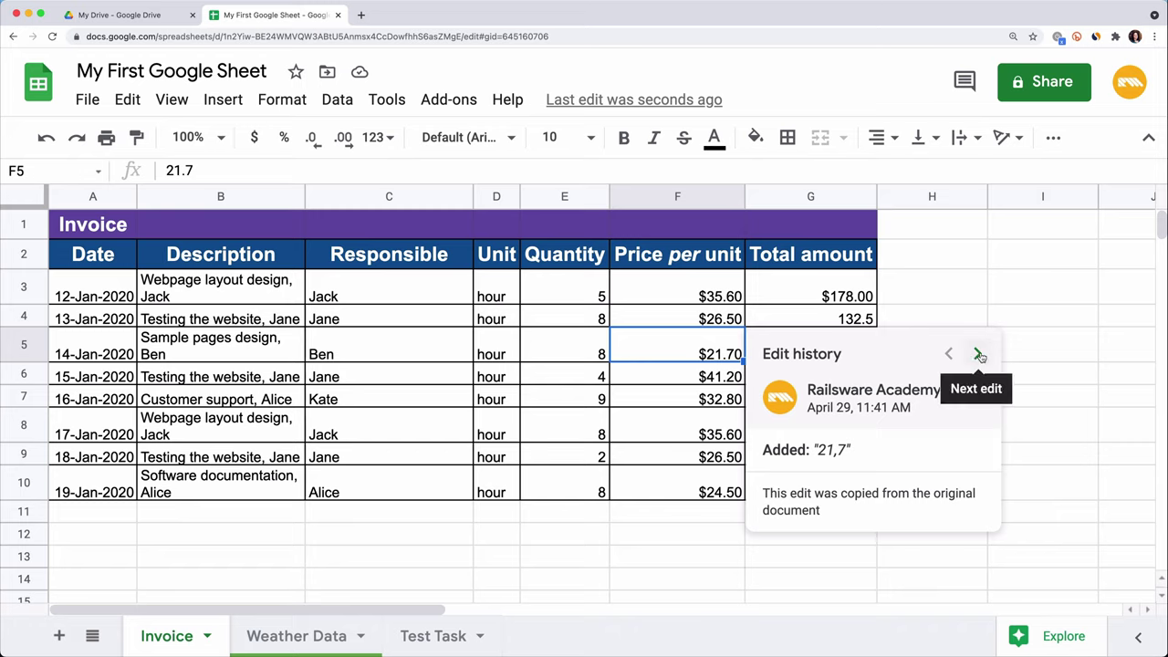
left_click(979, 355)
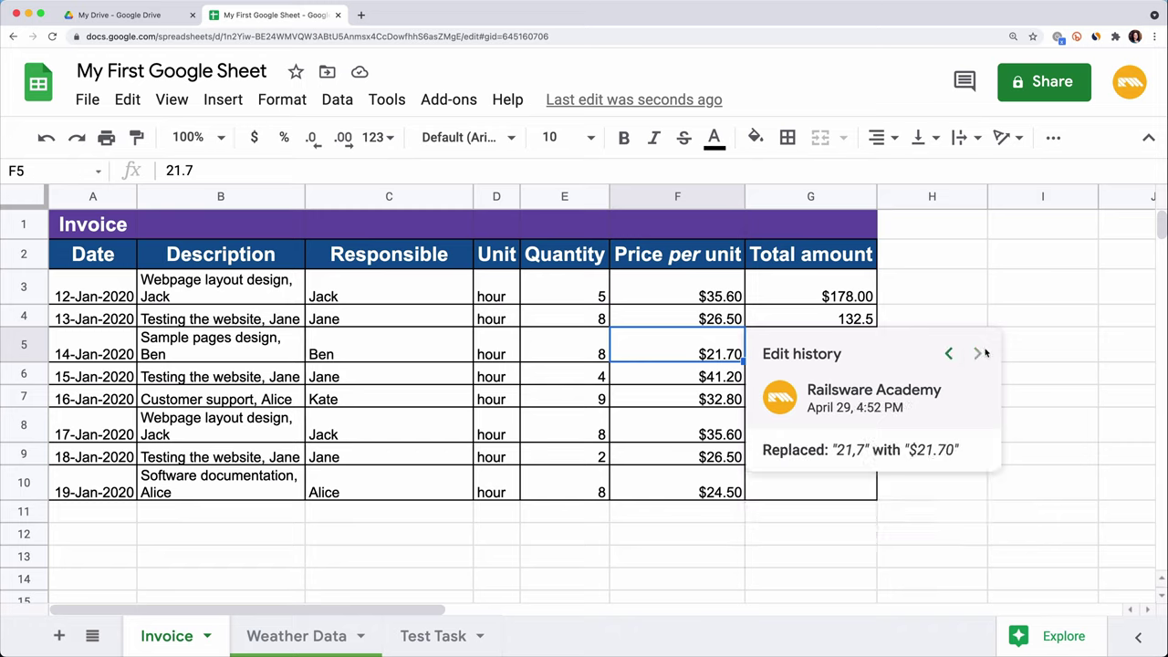
left_click(1013, 319)
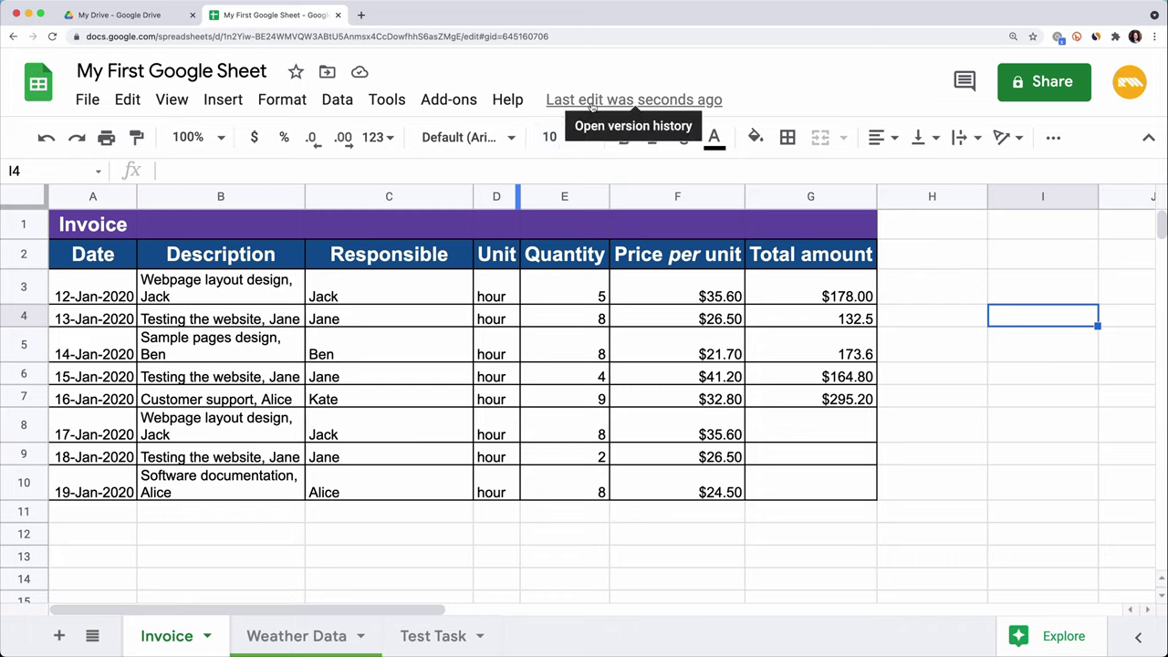
- Open the spreadsheet's version history and look across the highlighted changes in the current version of the Invoice sheet
left_click(591, 107)
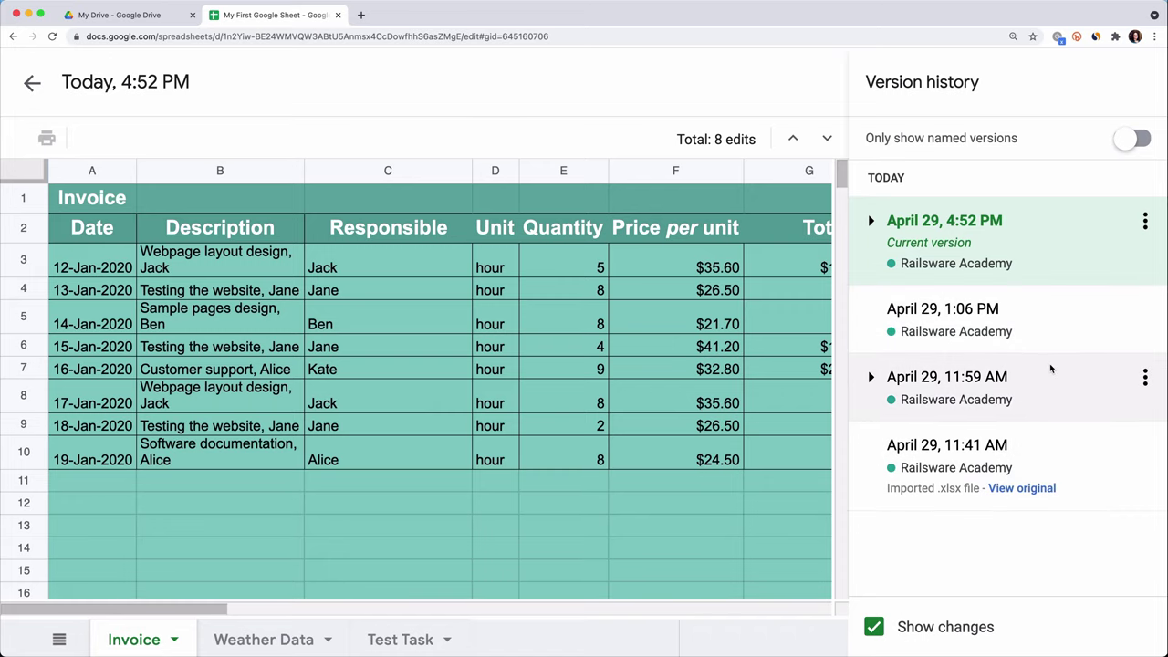
scroll(740, 386, "right", 4)
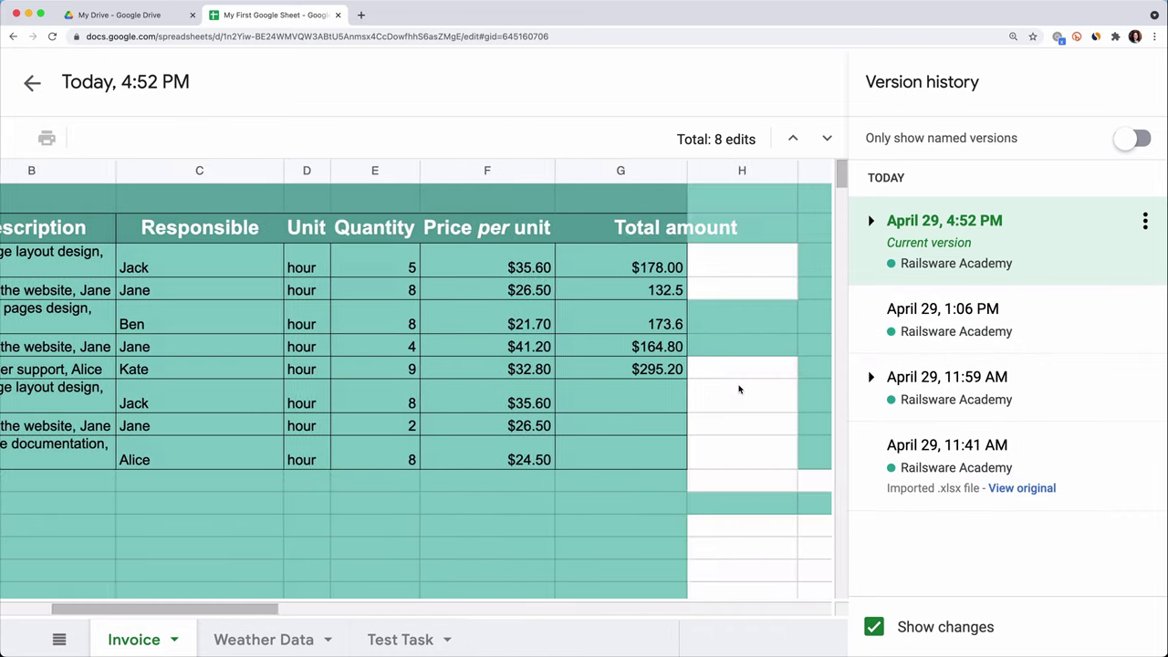
scroll(740, 390, "left", 3)
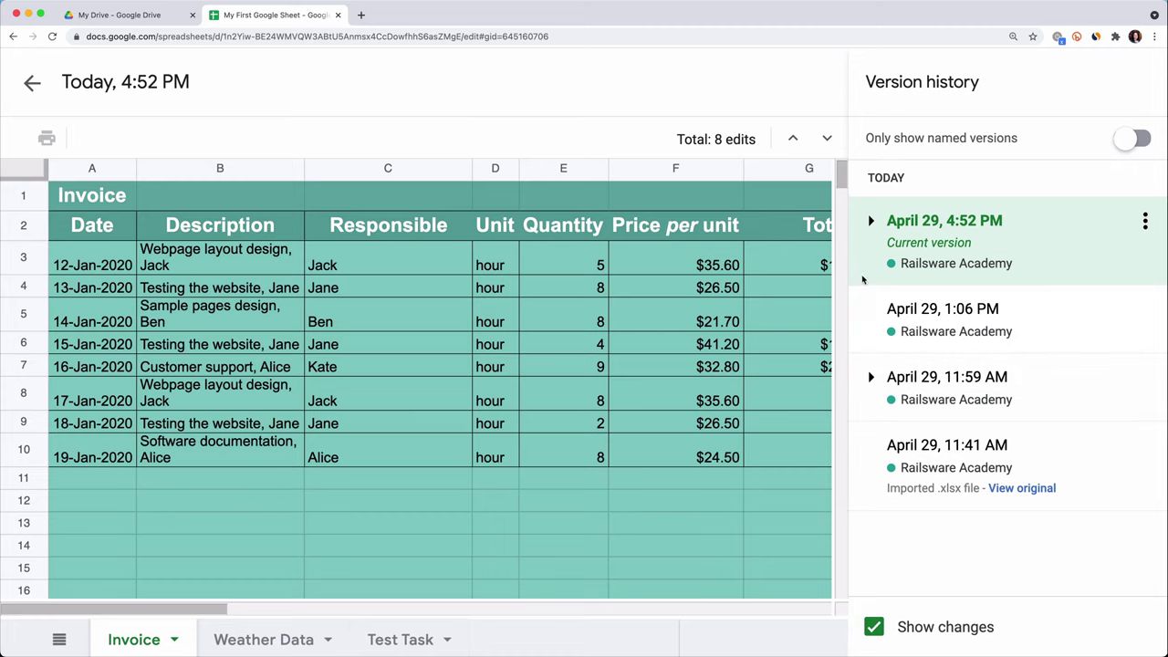
- Preview the April 29, 11:41 AM version, expand the detailed versions under 11:59 AM, and return to the sheet without restoring
left_click(909, 453)
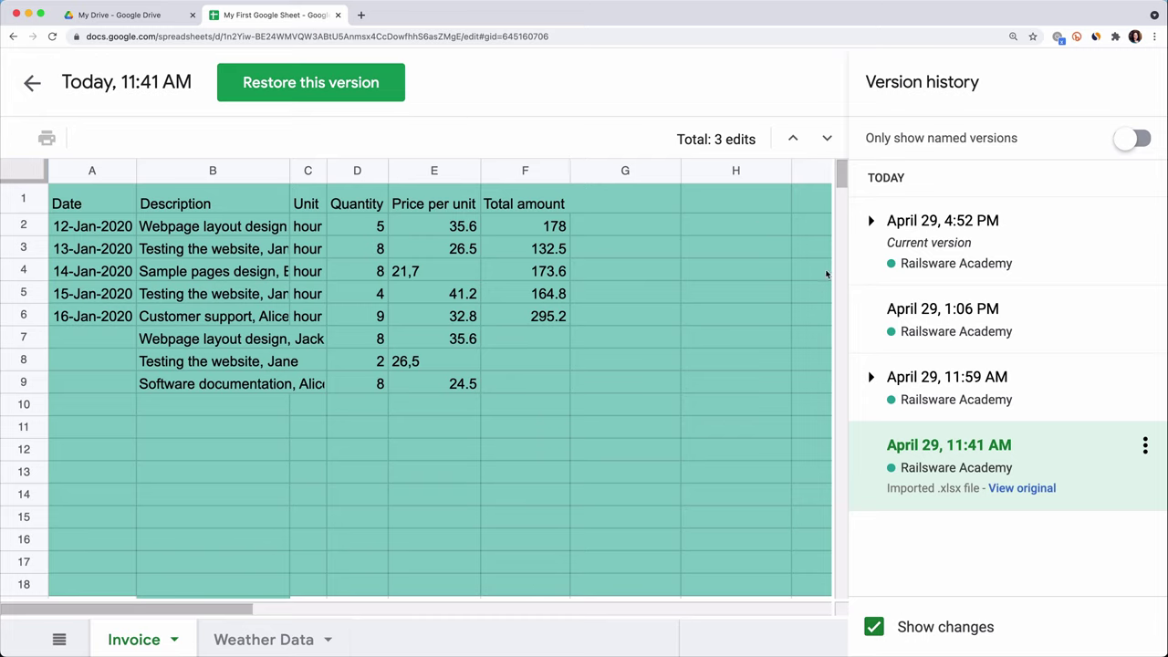
left_click(871, 379)
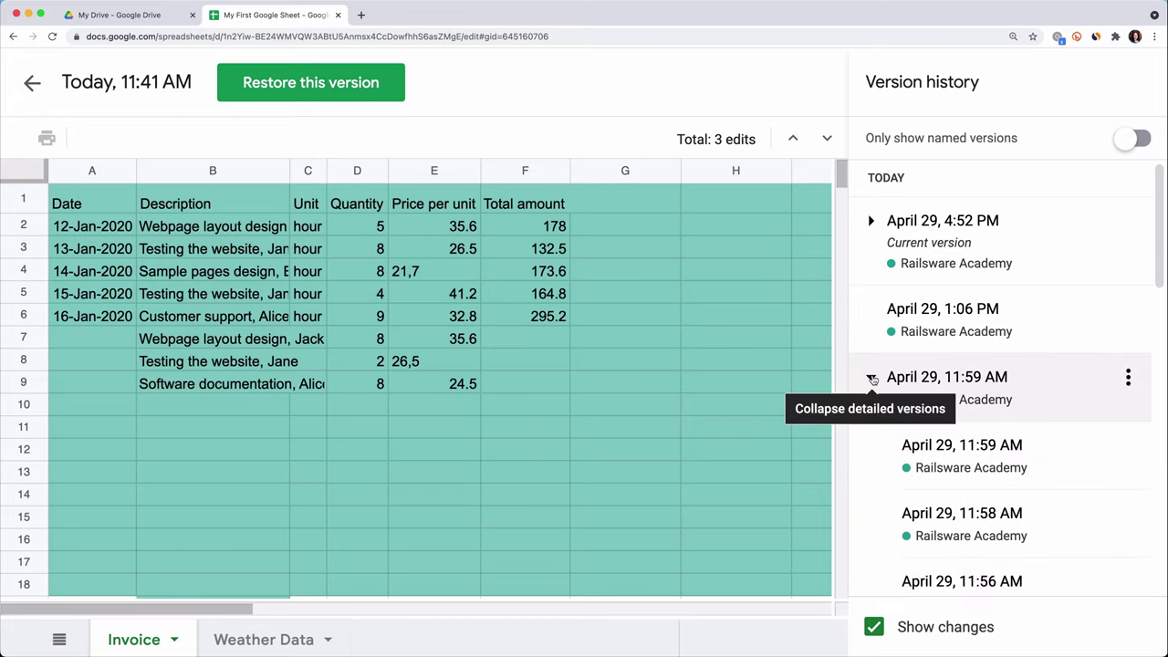
scroll(937, 239, "down", 2)
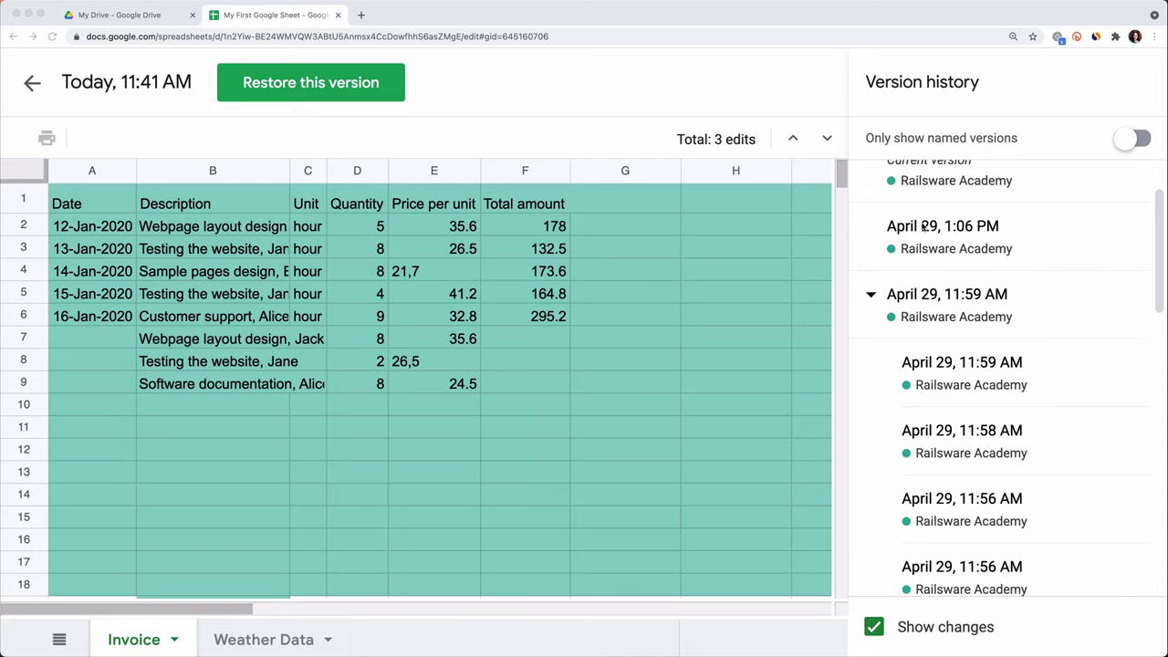
scroll(924, 227, "up", 2)
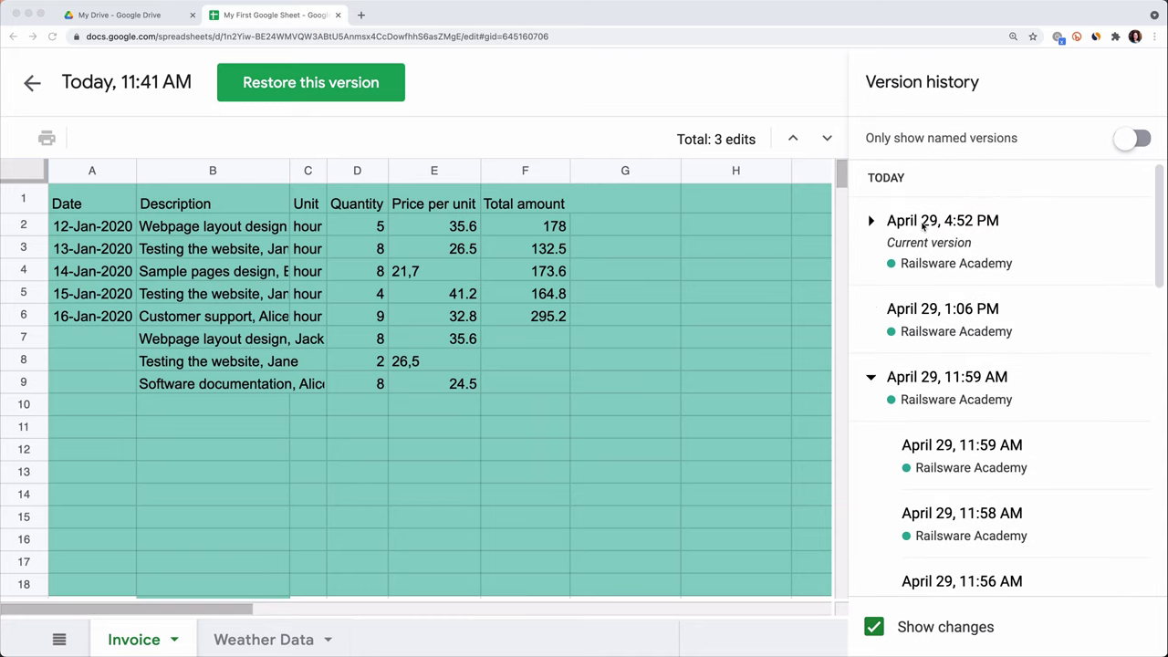
left_click(33, 88)
left_click(32, 86)
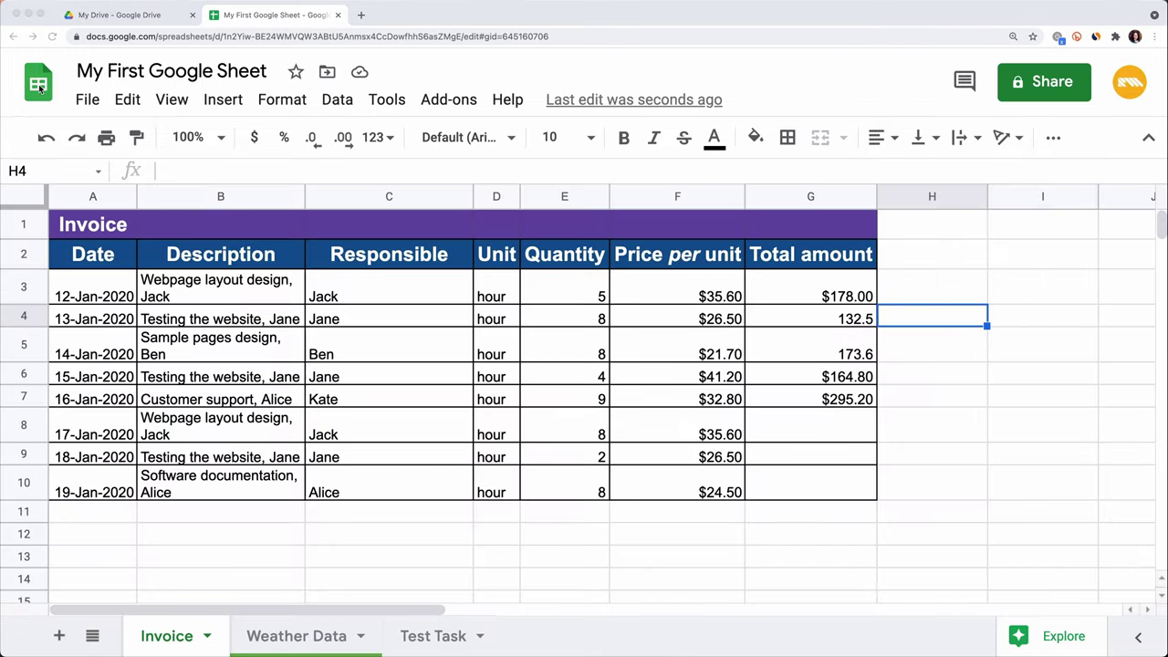
- Open the Weather Data sheet and examine its rows and the temperature, rainfall and sunshine column headings
left_click(324, 636)
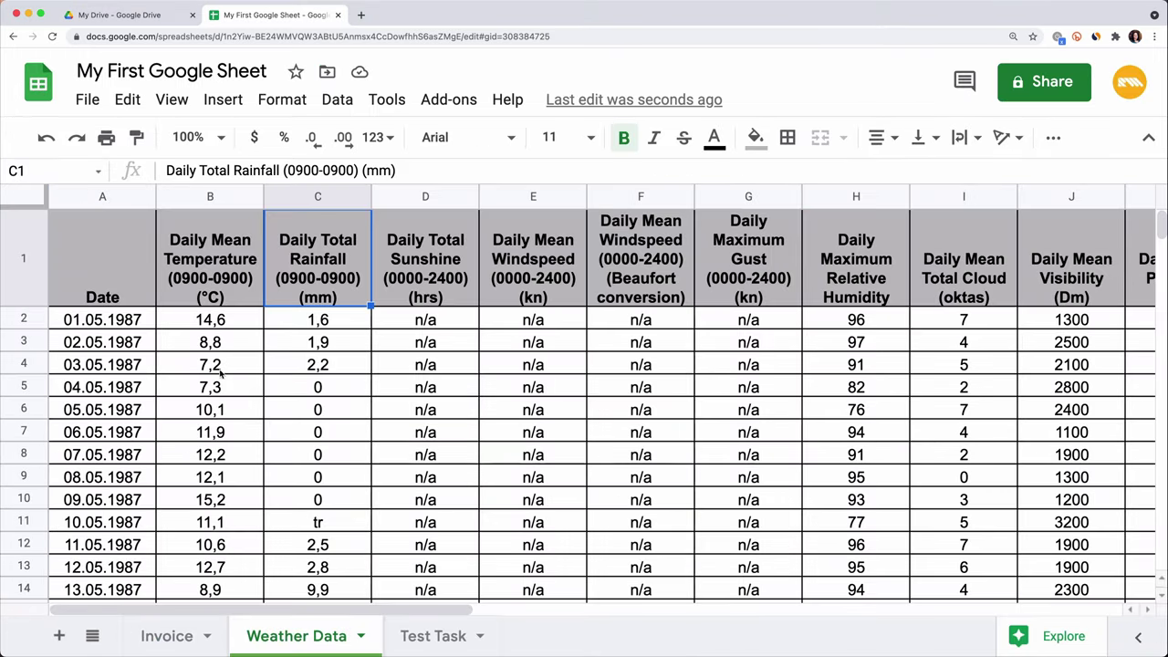
scroll(157, 449, "down", 10)
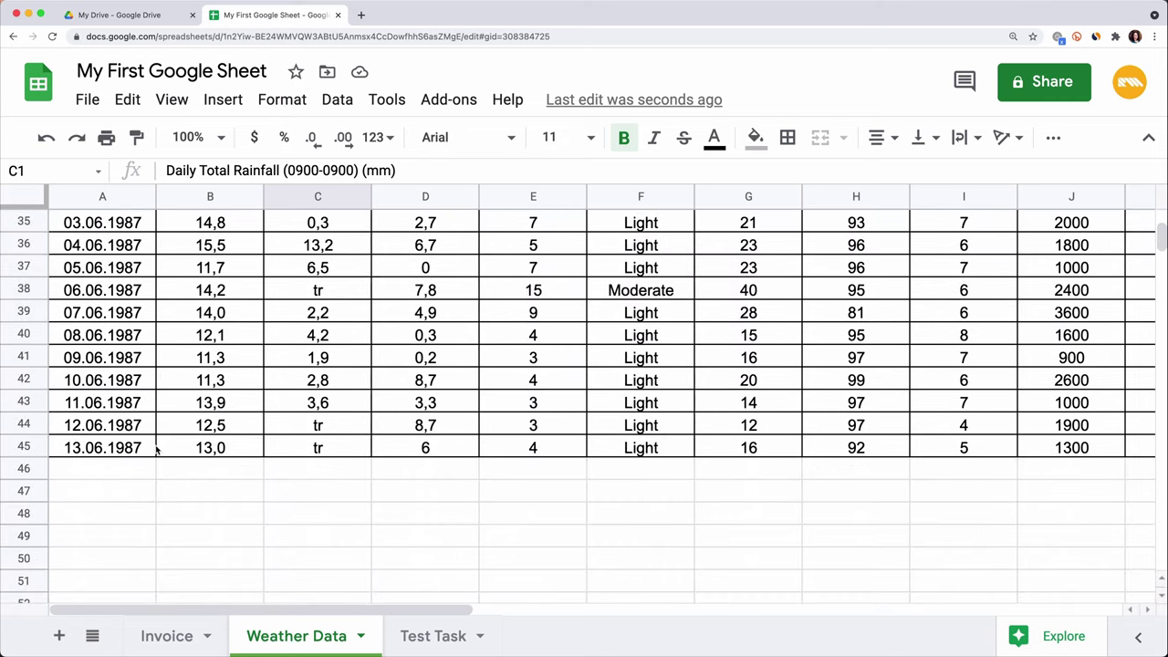
scroll(157, 449, "up", 8)
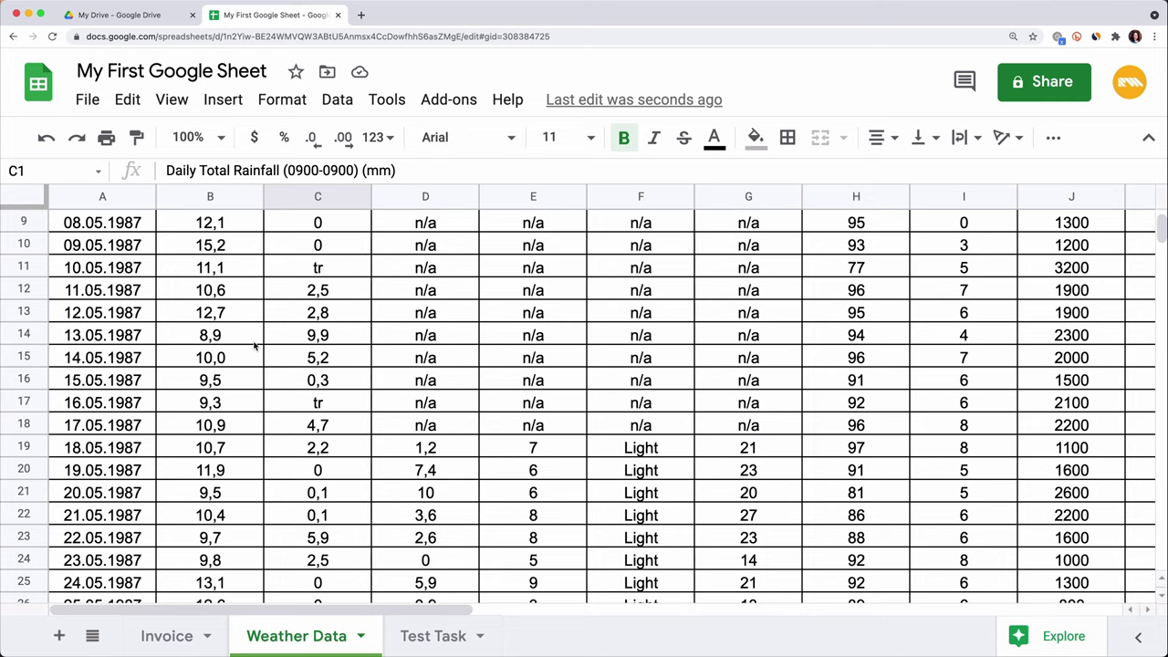
scroll(255, 345, "up", 3)
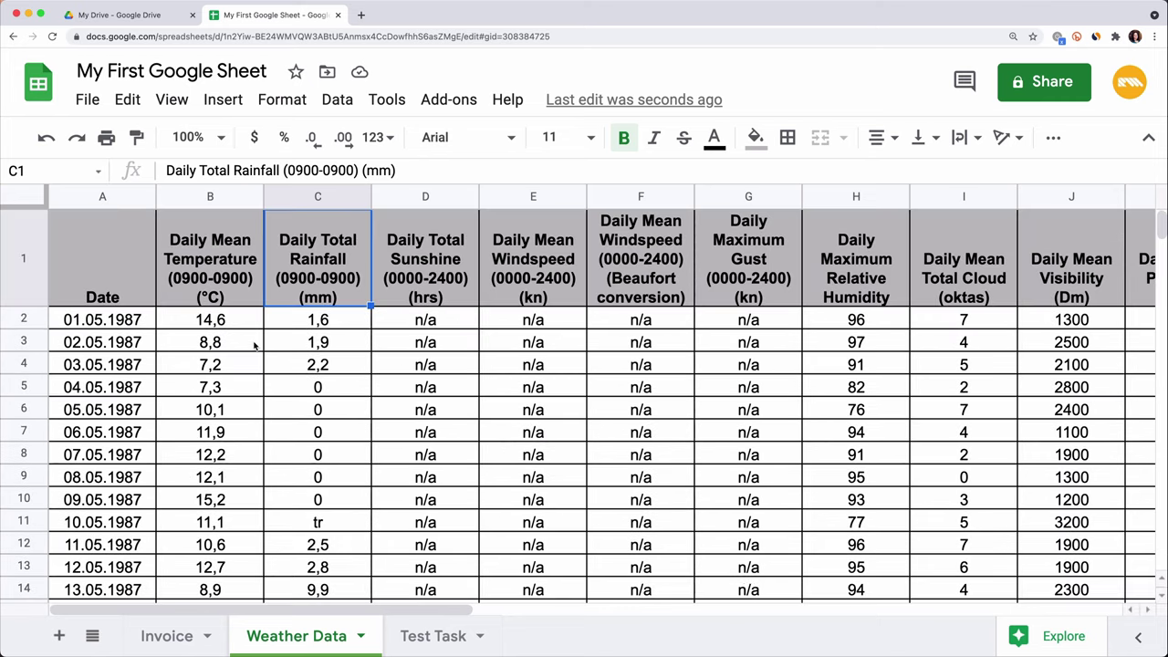
left_click(233, 301)
left_click(327, 294)
left_click(434, 297)
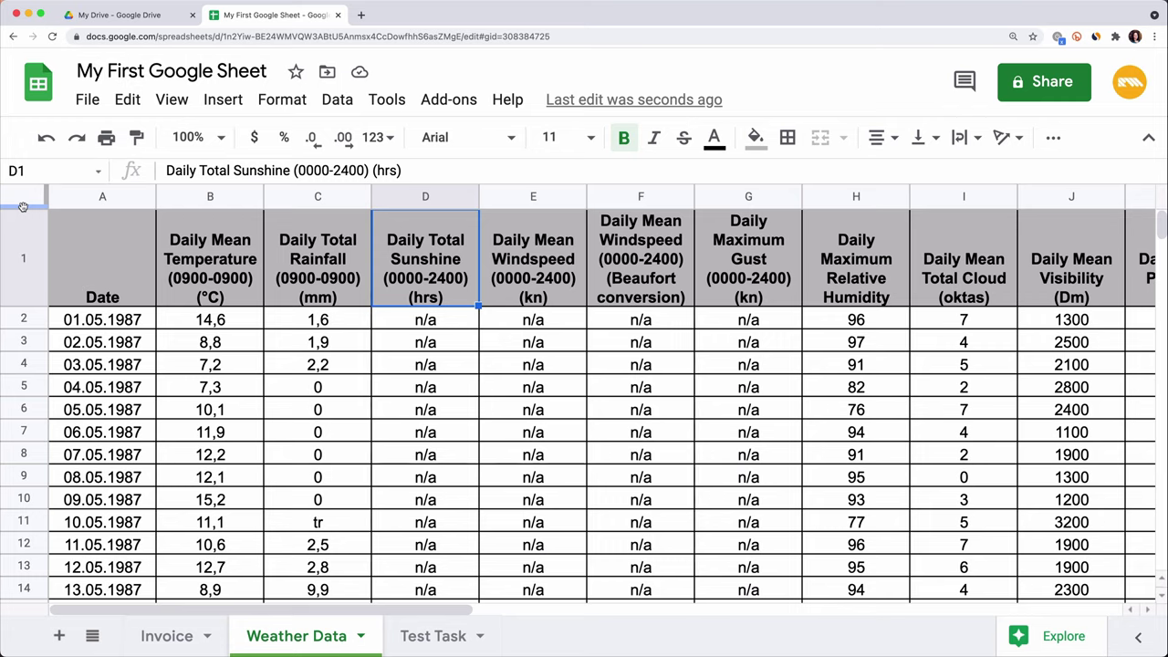
- Freeze header row 1 of the Weather Data sheet, check it against the data rows, and freeze the Date column A
left_click_drag(23, 206, 22, 308)
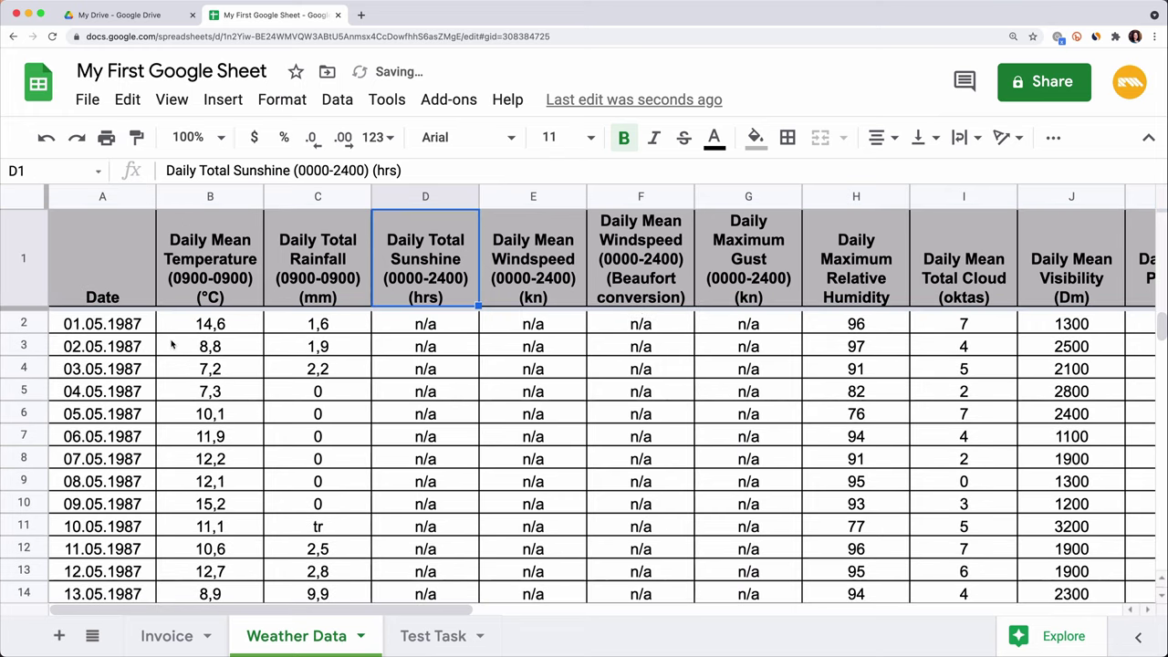
scroll(230, 392, "down", 3)
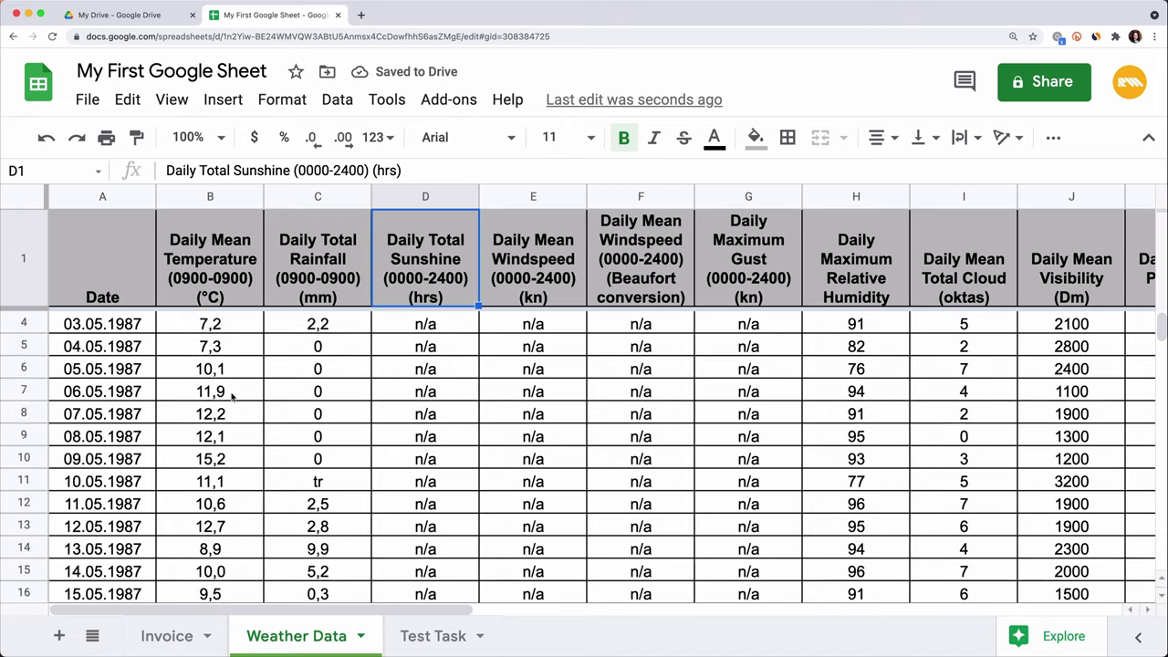
scroll(232, 395, "down", 3)
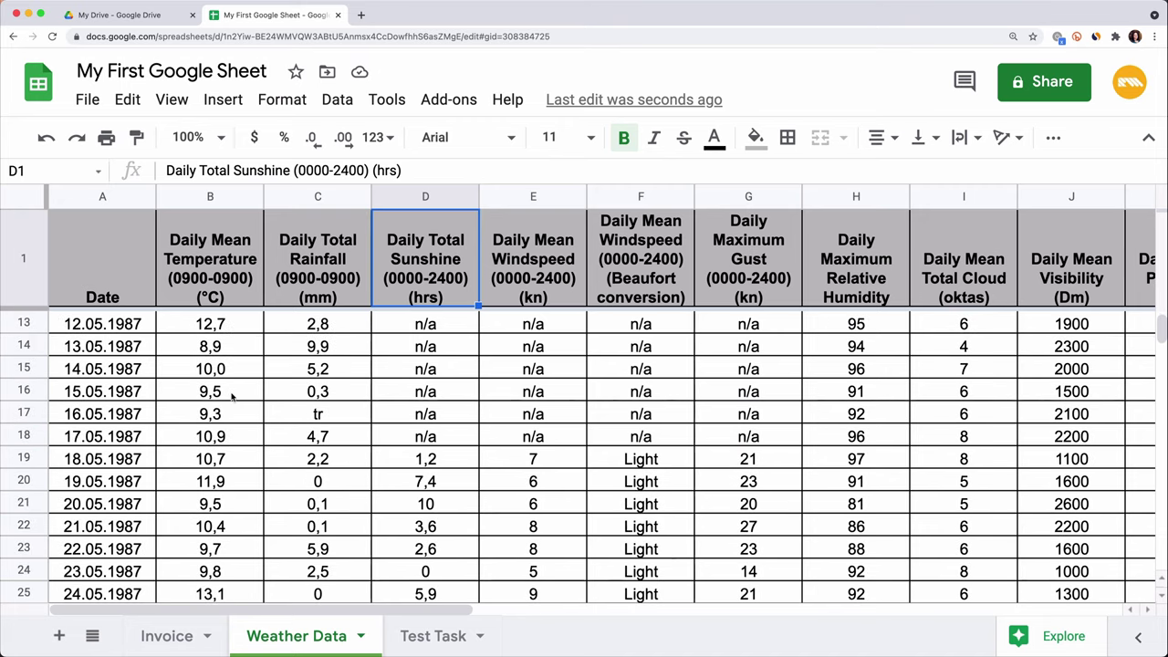
scroll(231, 395, "up", 5)
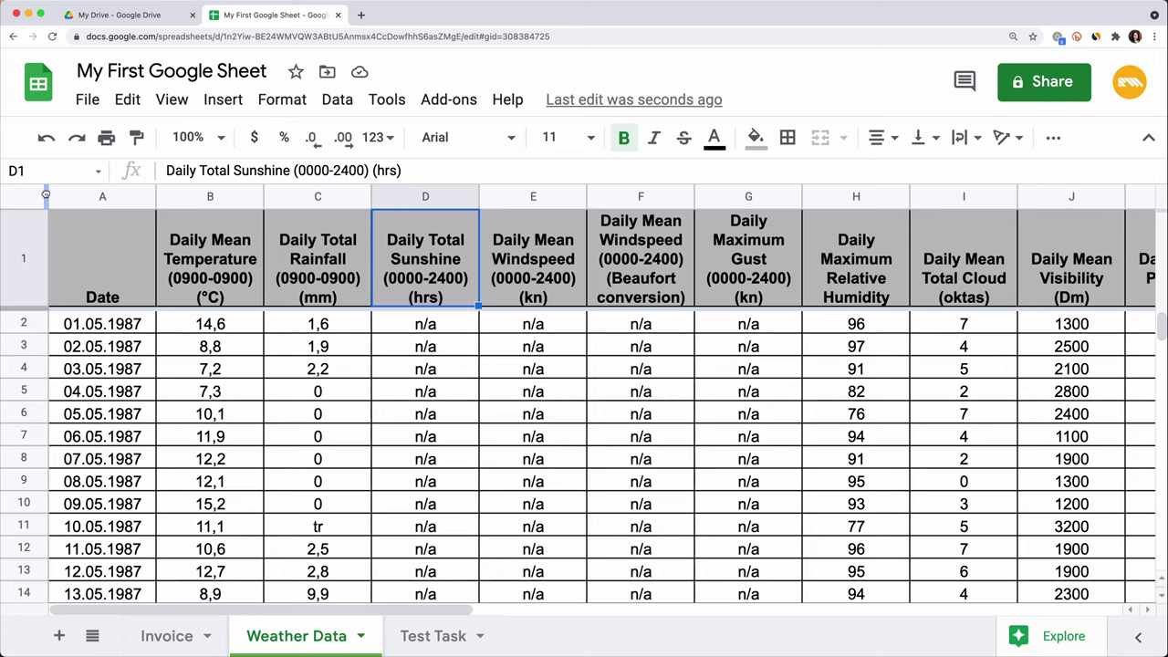
left_click_drag(154, 208, 159, 208)
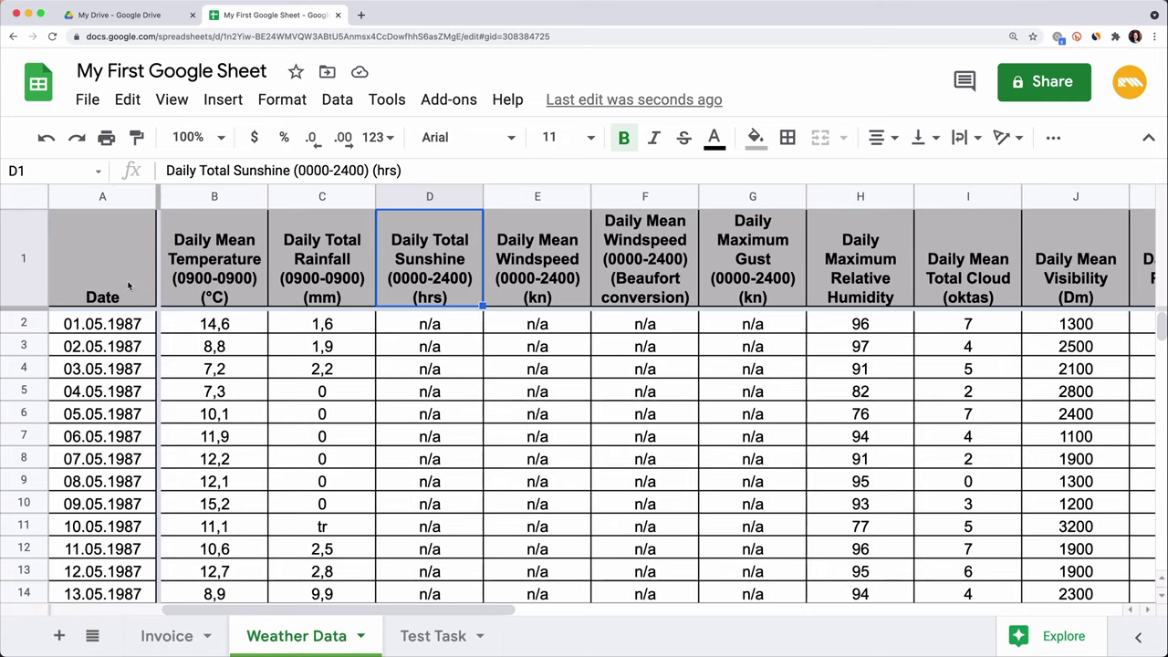
- Apply the Freeze setting of 1 row to the Weather Data sheet from the view options
left_click(244, 239)
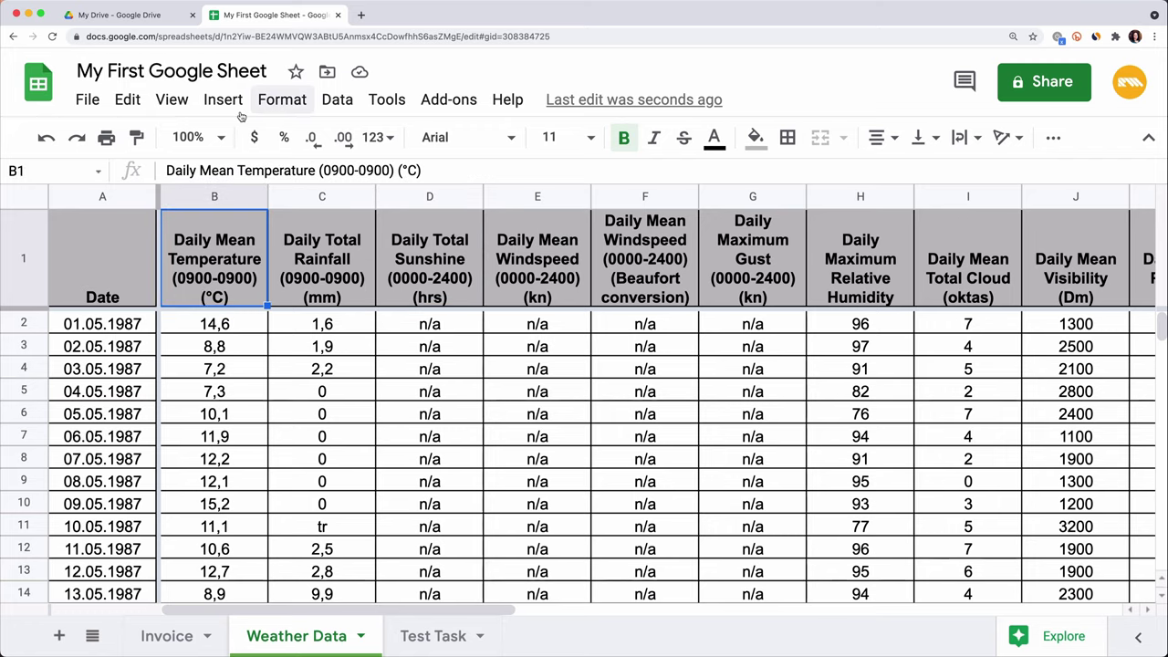
left_click(172, 99)
mouse_move(283, 136)
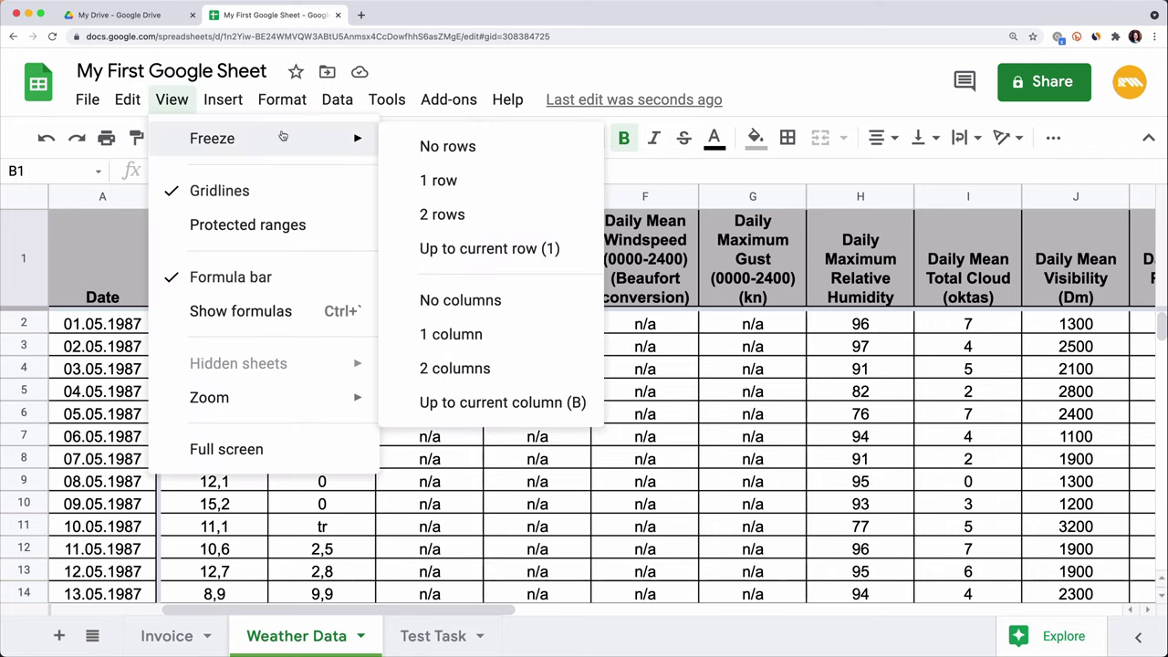
left_click(449, 180)
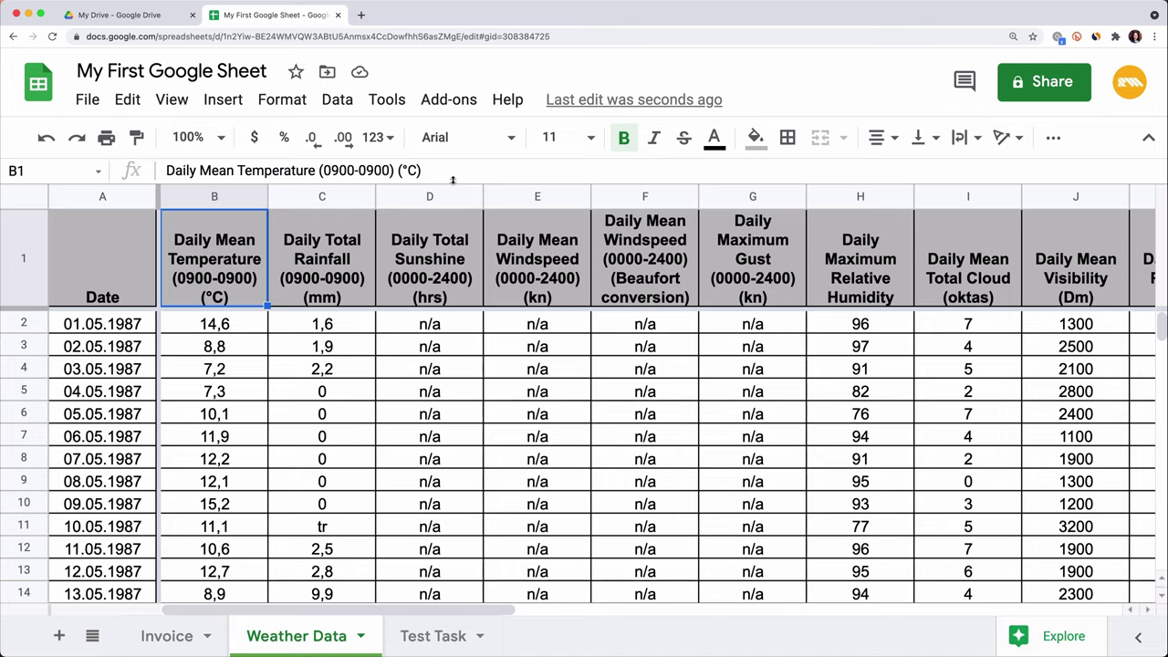
left_click(180, 106)
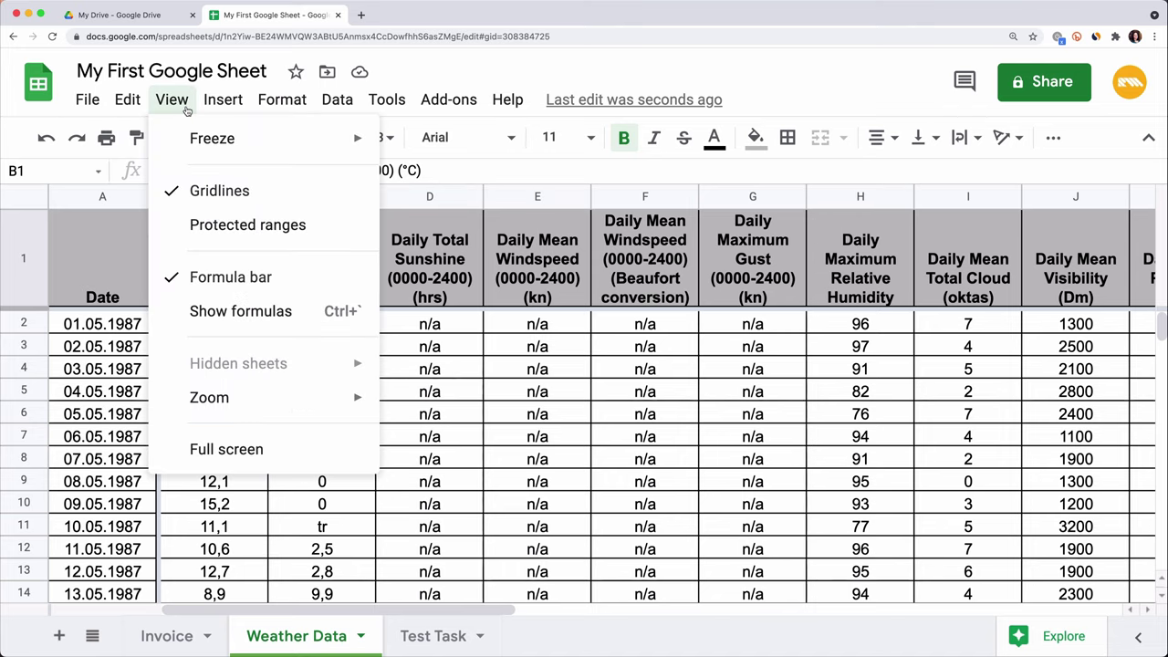
mouse_move(186, 139)
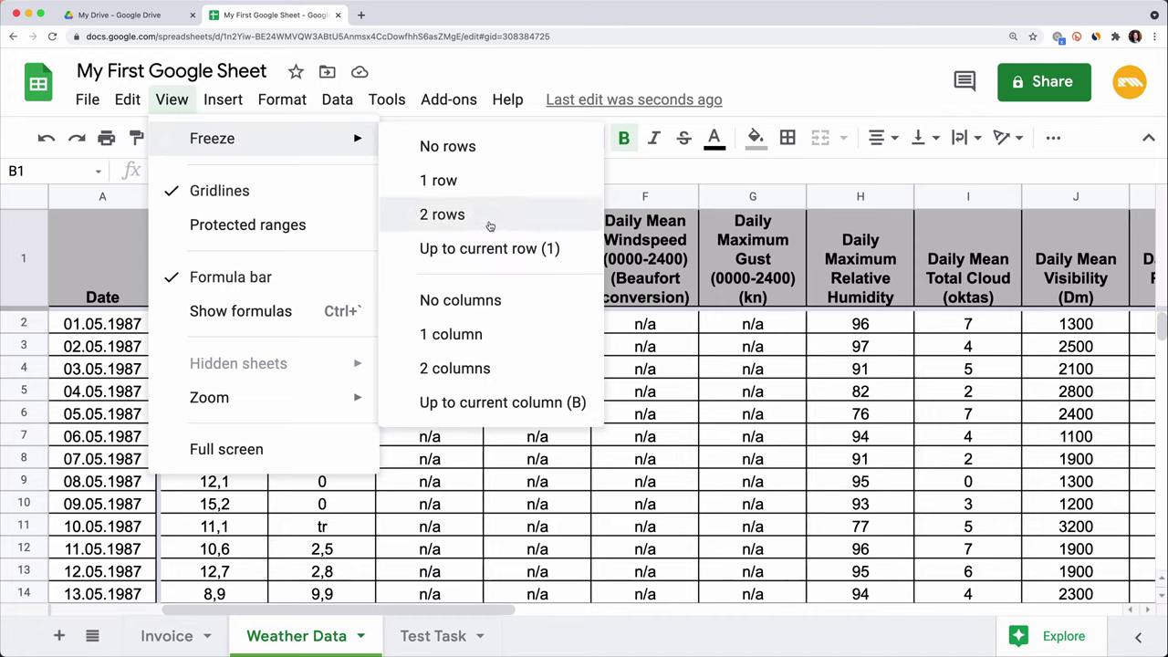
left_click(365, 488)
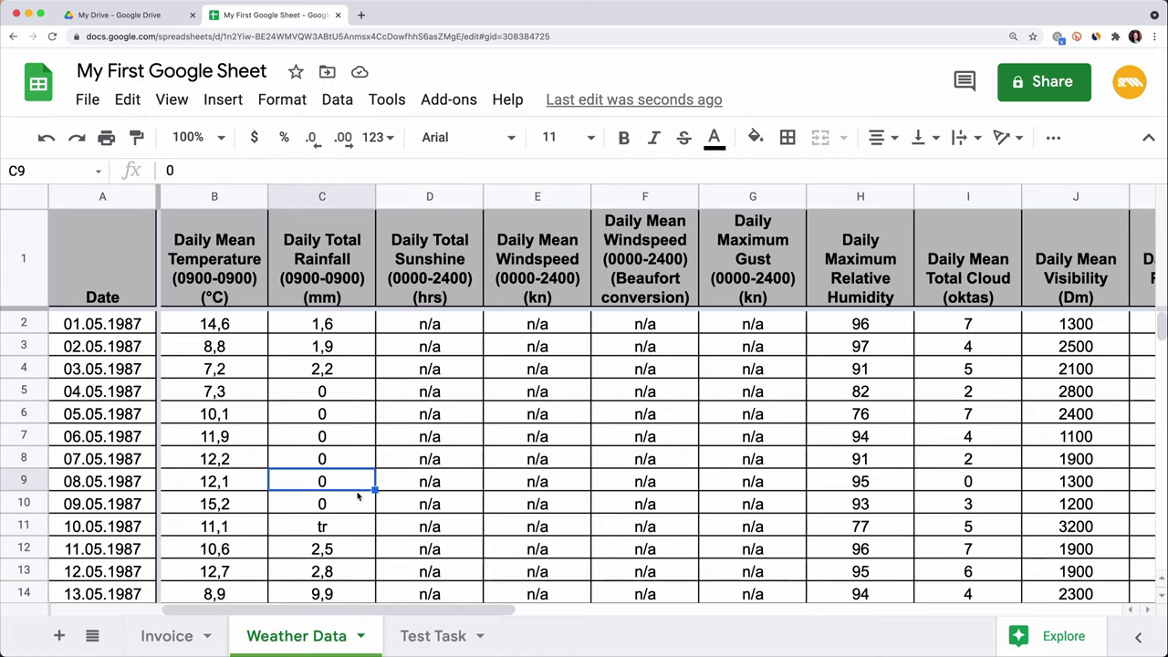
- Freeze the Weather Data sheet up to current row 4 and check the frozen rows against the data below
left_click(24, 370)
left_click(172, 100)
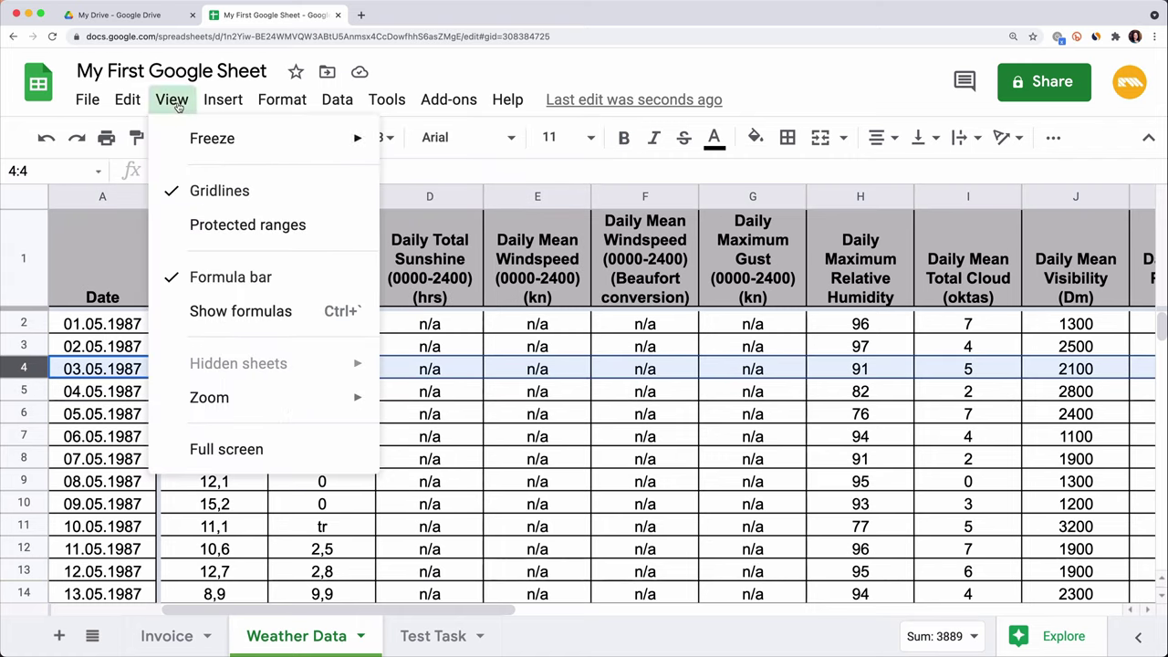
mouse_move(226, 143)
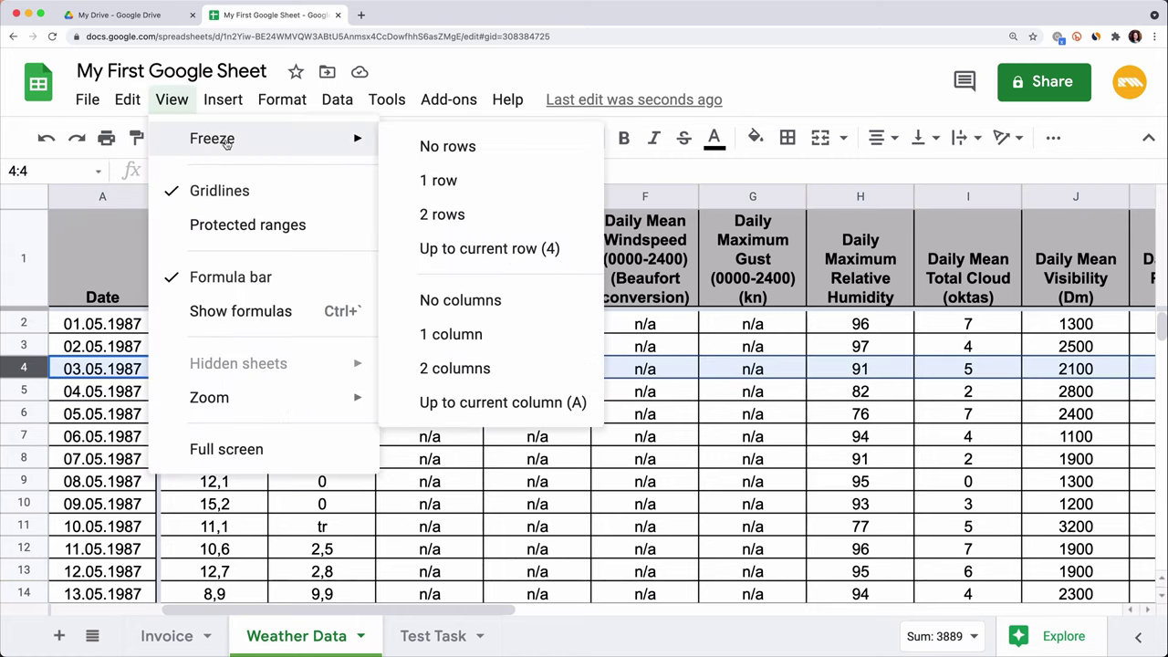
left_click(474, 249)
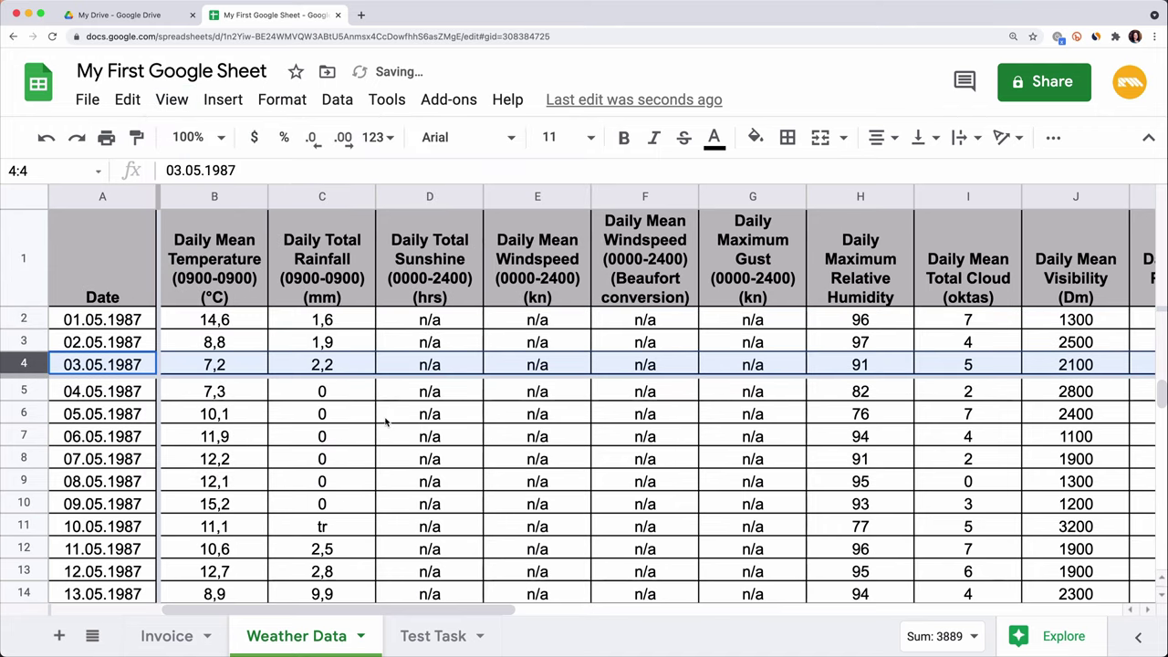
scroll(405, 484, "down", 2)
scroll(405, 483, "down", 3)
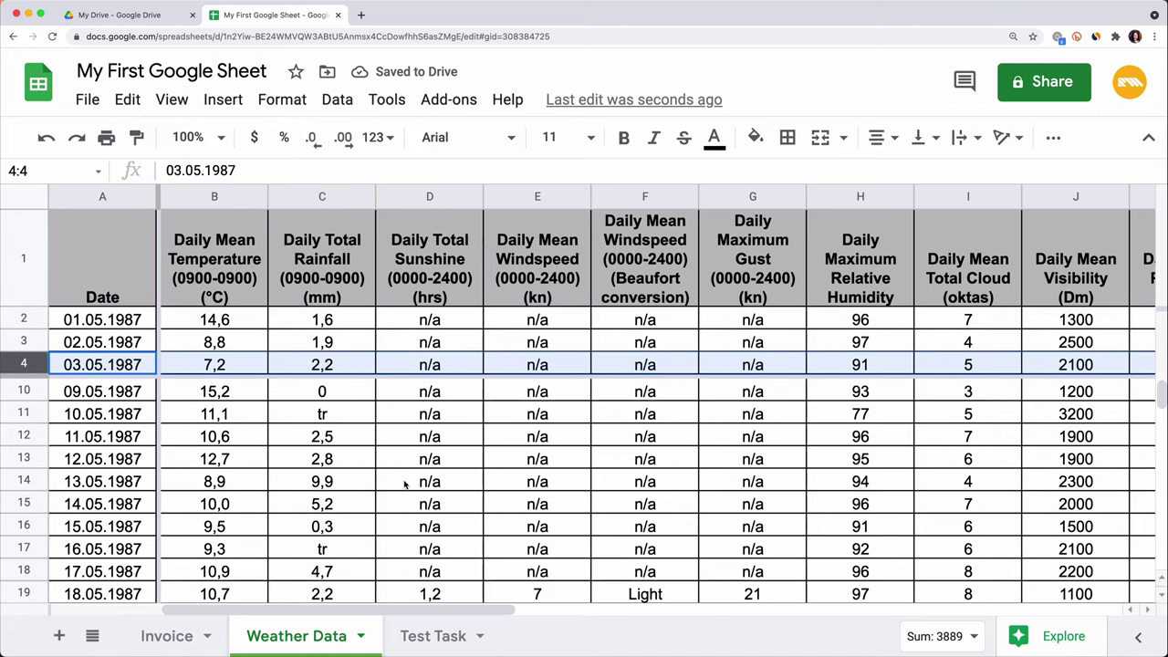
scroll(405, 484, "up", 5)
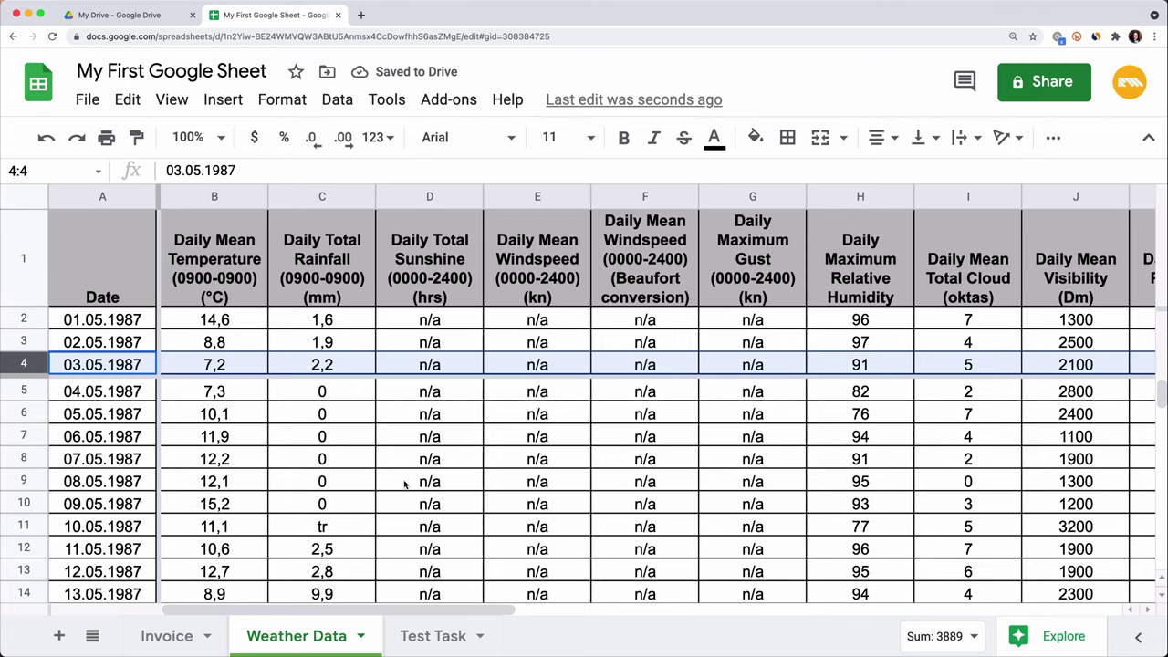
- Remove the freeze from the Weather Data sheet by setting it to no rows and no columns
left_click(171, 100)
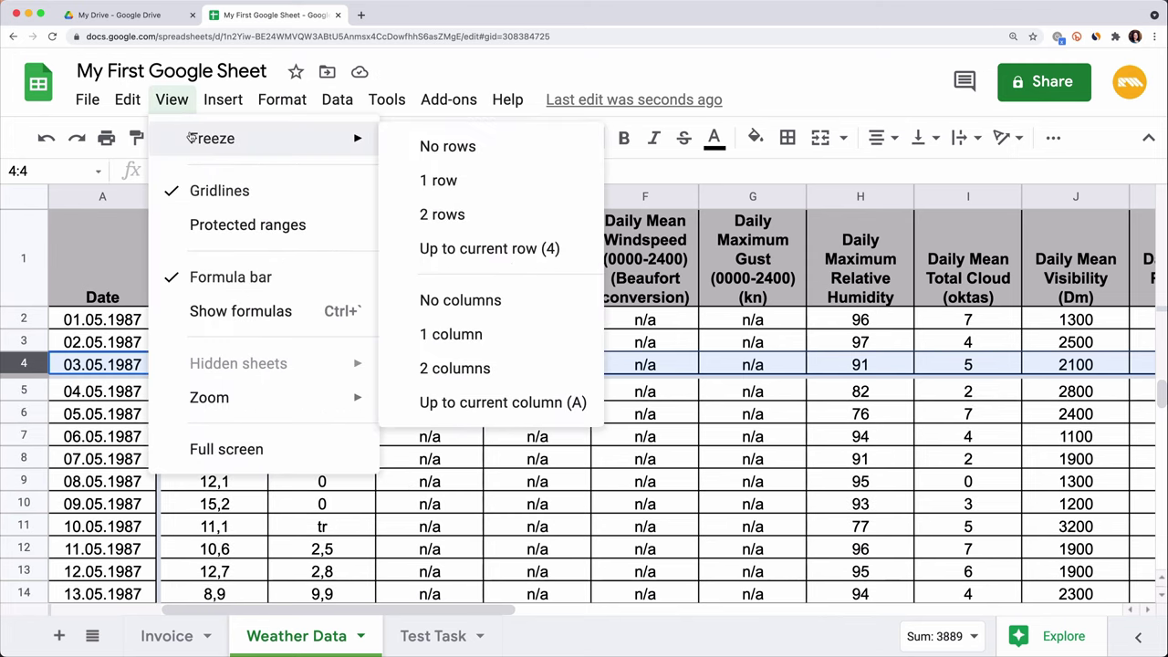
left_click(472, 147)
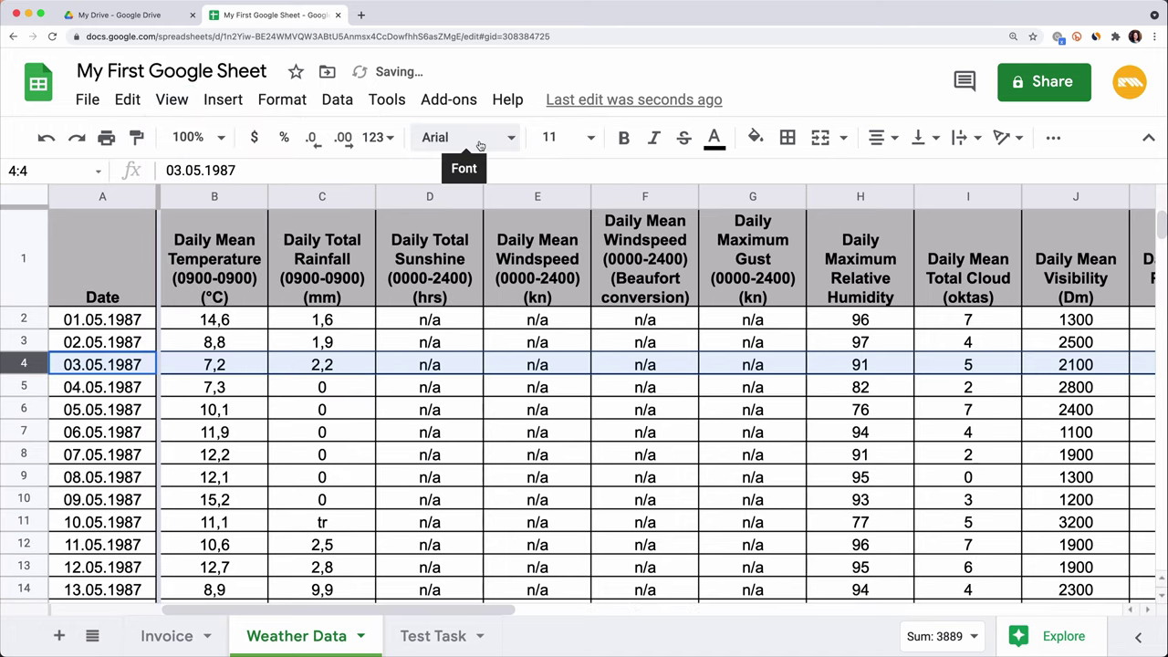
left_click(185, 105)
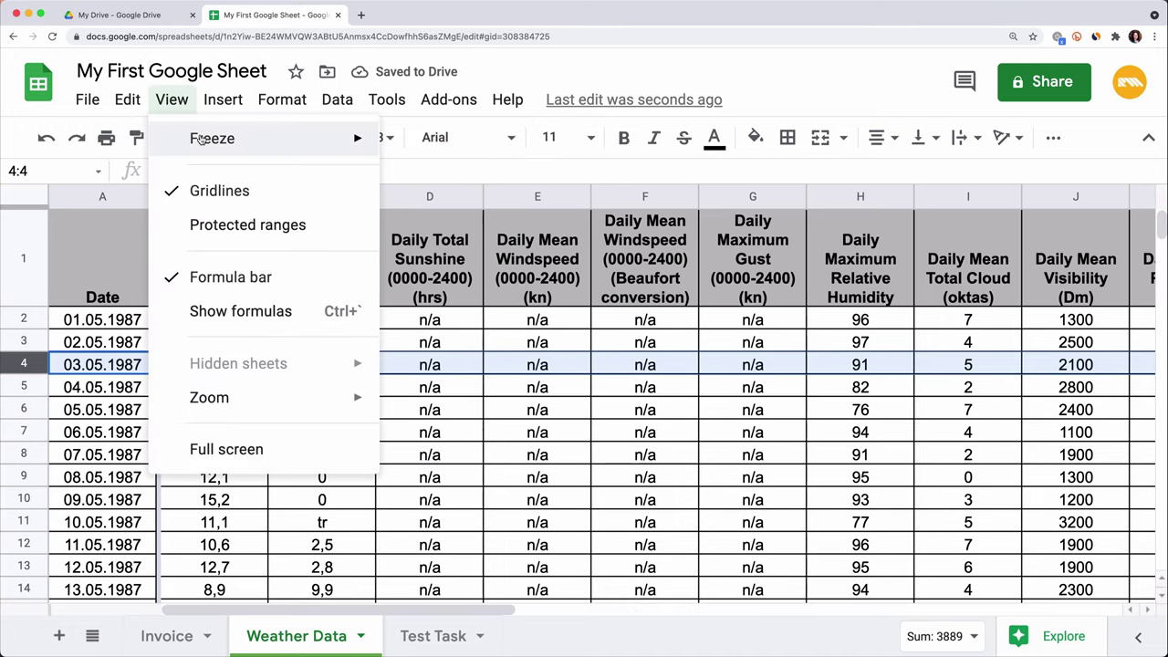
mouse_move(197, 138)
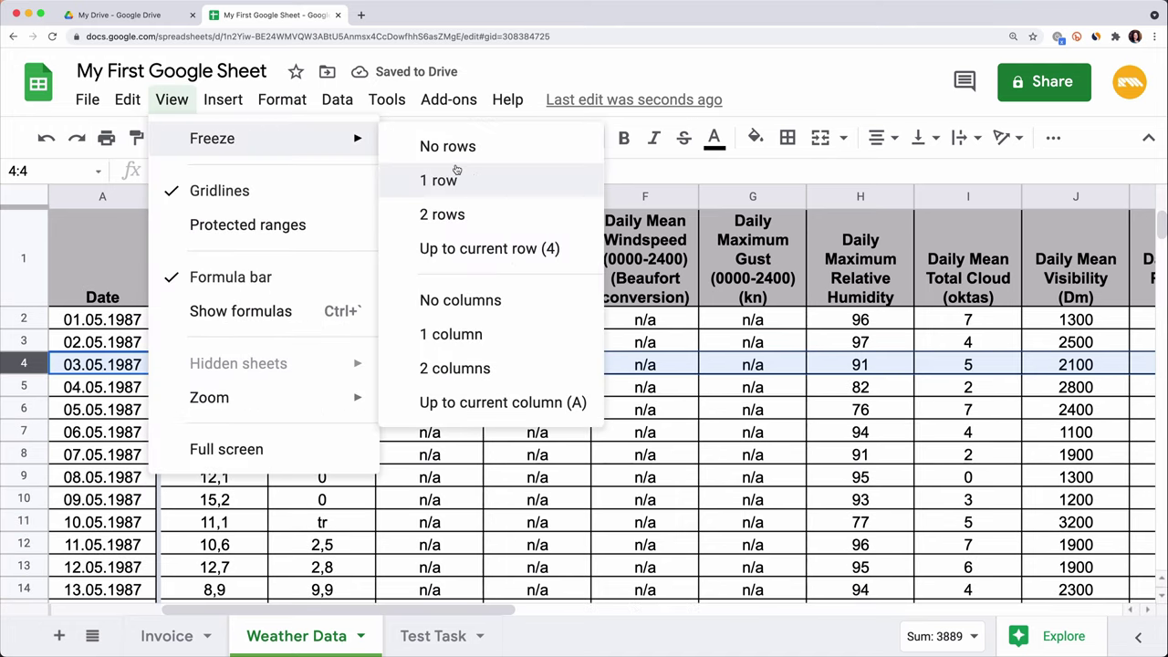
left_click(509, 304)
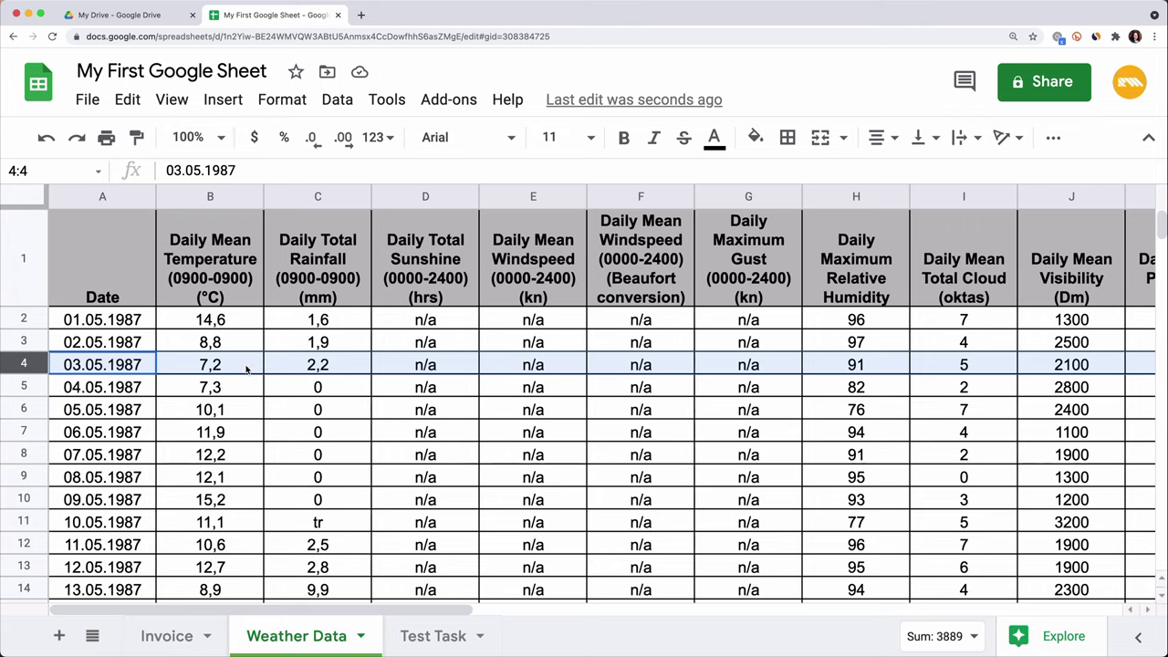
- Hide rows 4 to 6 of the Weather Data sheet
left_click(246, 368)
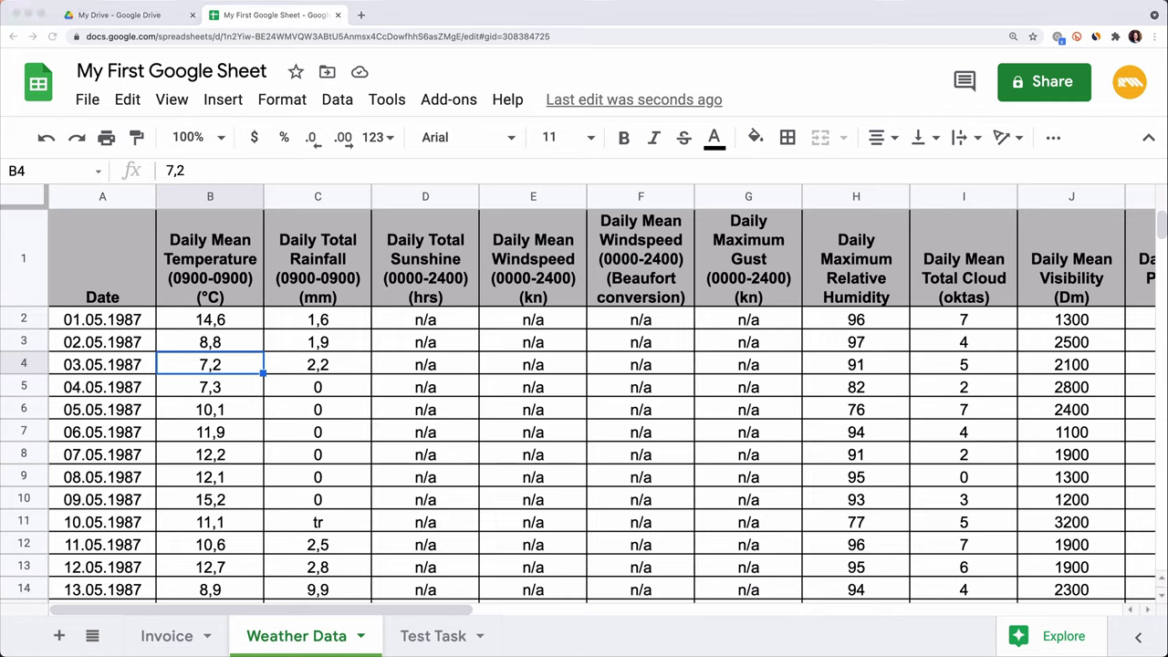
left_click(297, 371)
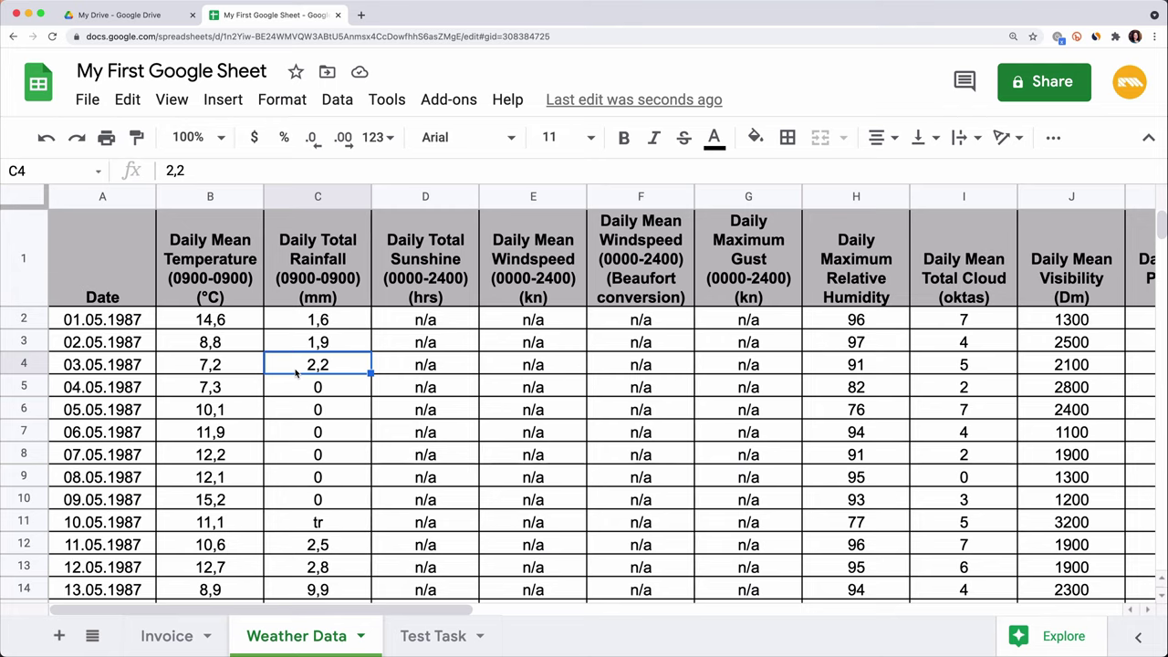
left_click_drag(28, 363, 27, 407)
right_click(27, 408)
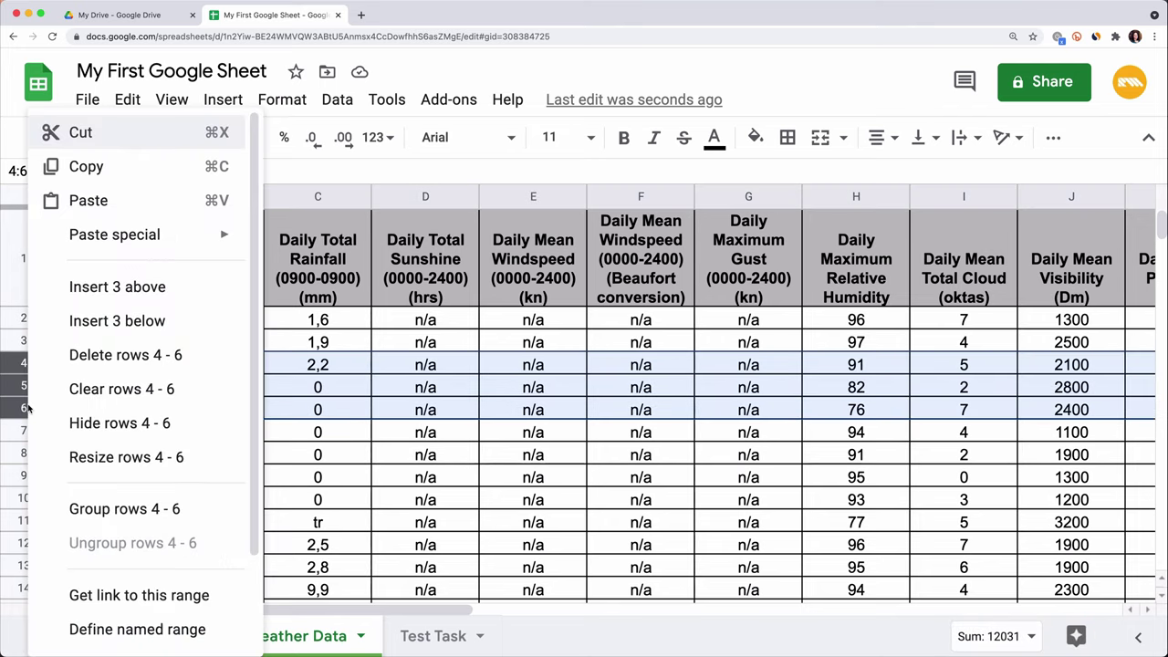
left_click(123, 425)
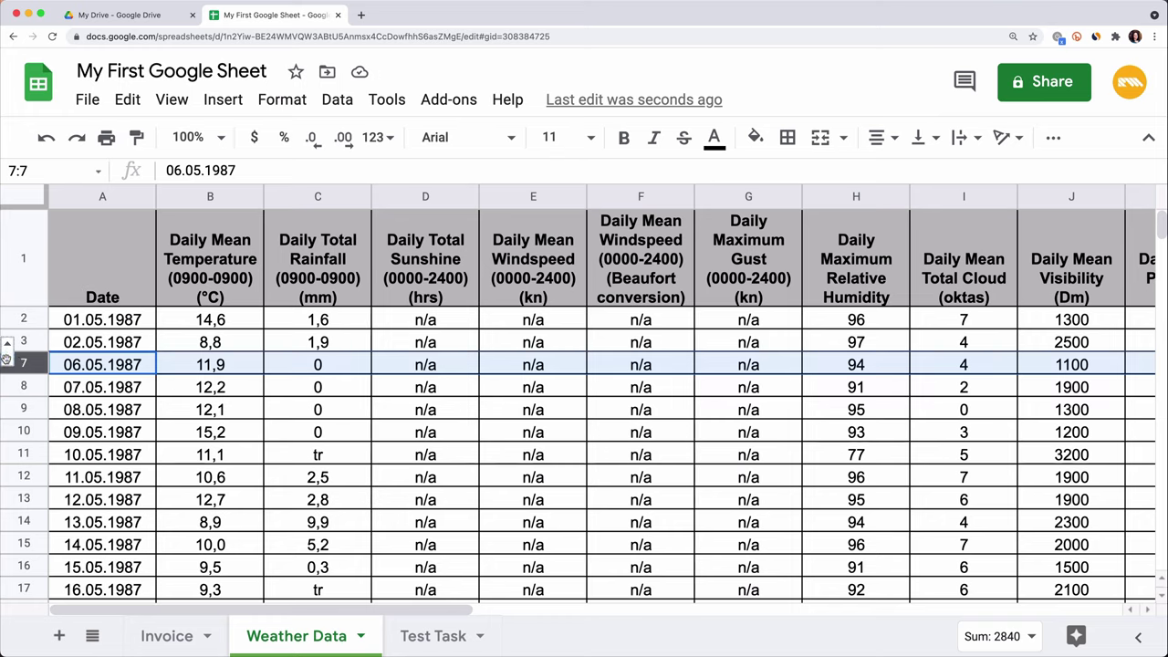
- Unhide the hidden rows between rows 3 and 7 of the Weather Data sheet
left_click(41, 340)
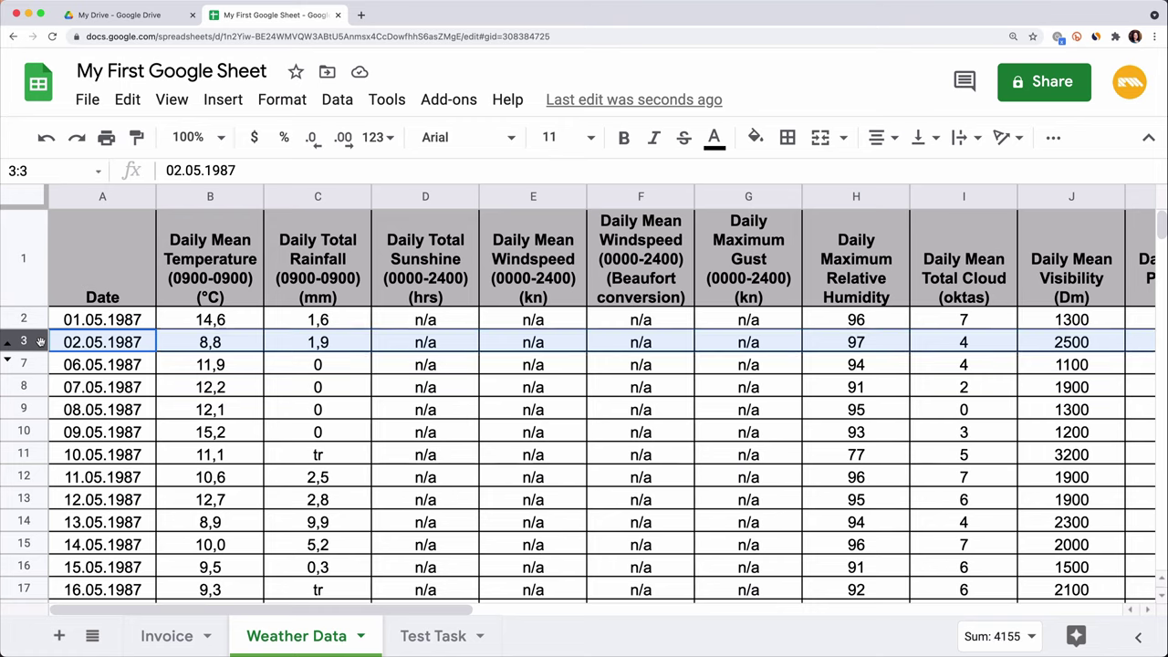
left_click(39, 362)
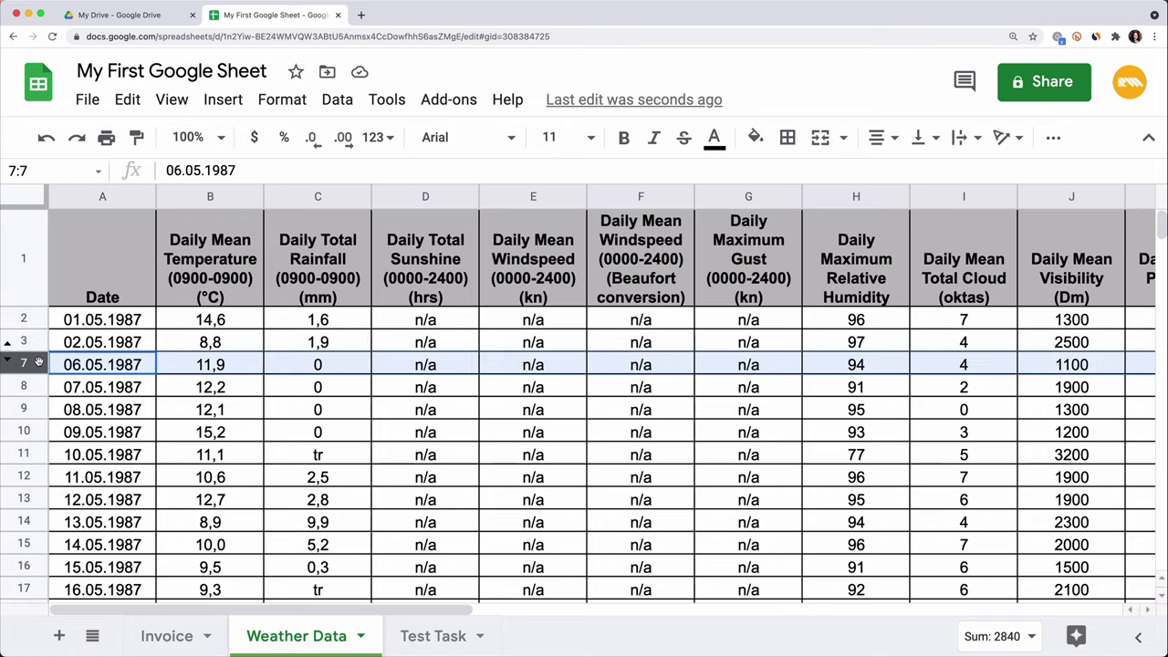
left_click(9, 346)
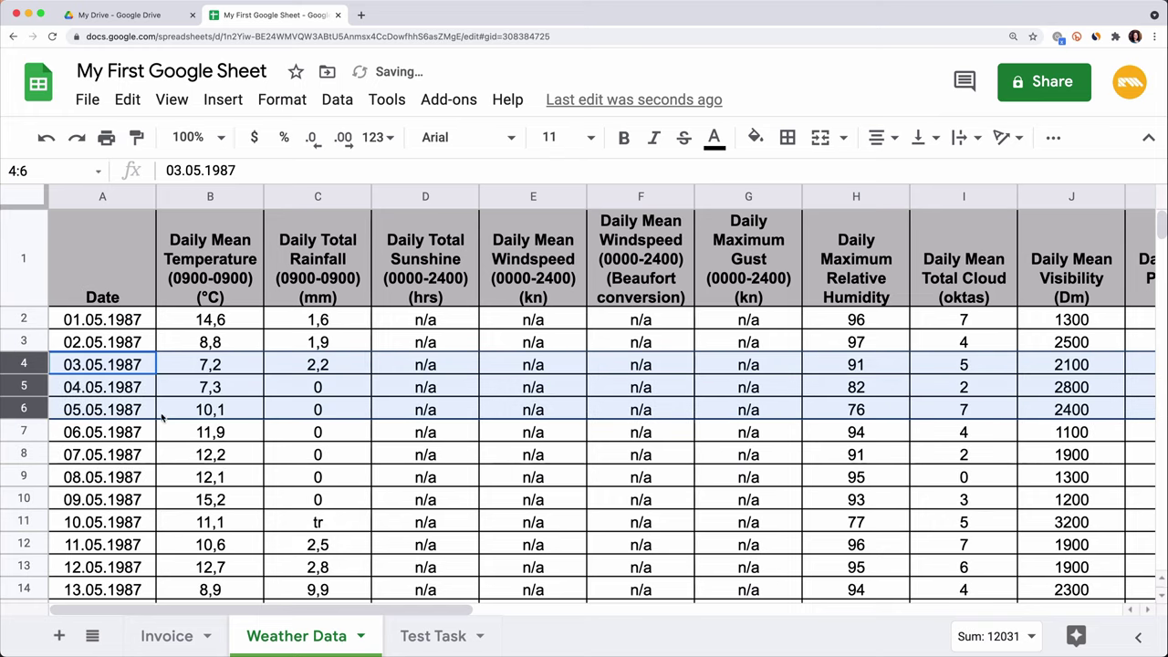
left_click(228, 370)
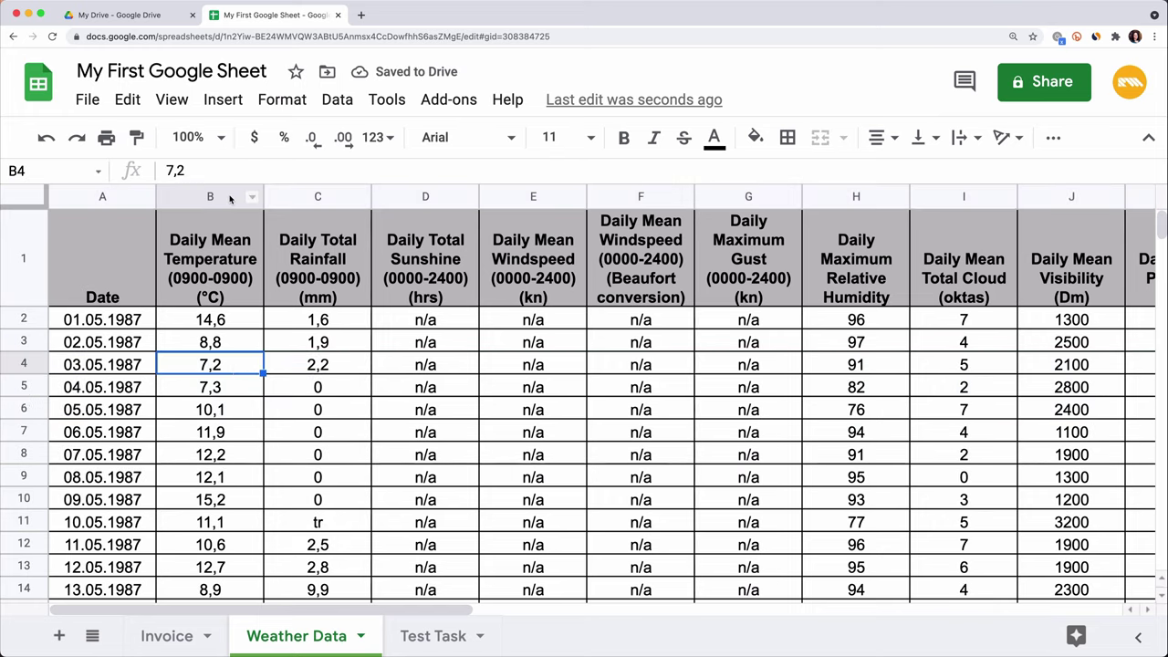
- Hide the two non-adjacent columns E (Daily Mean Windspeed) and G (Daily Maximum Gust) together
left_click(534, 197)
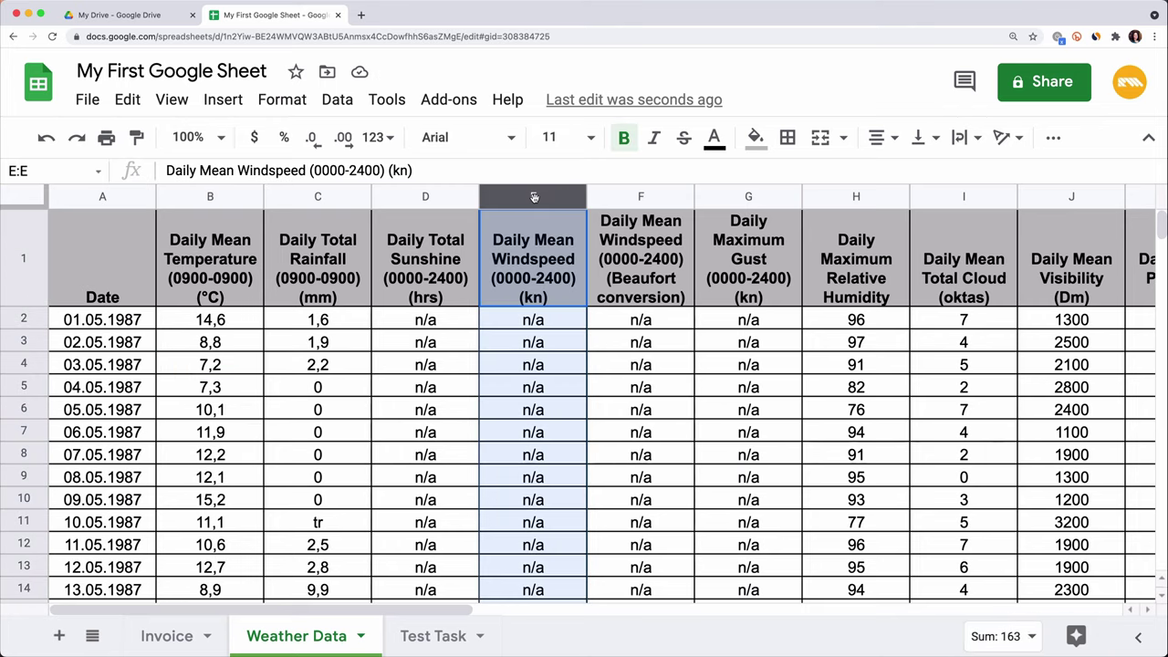
left_click(741, 198, "super")
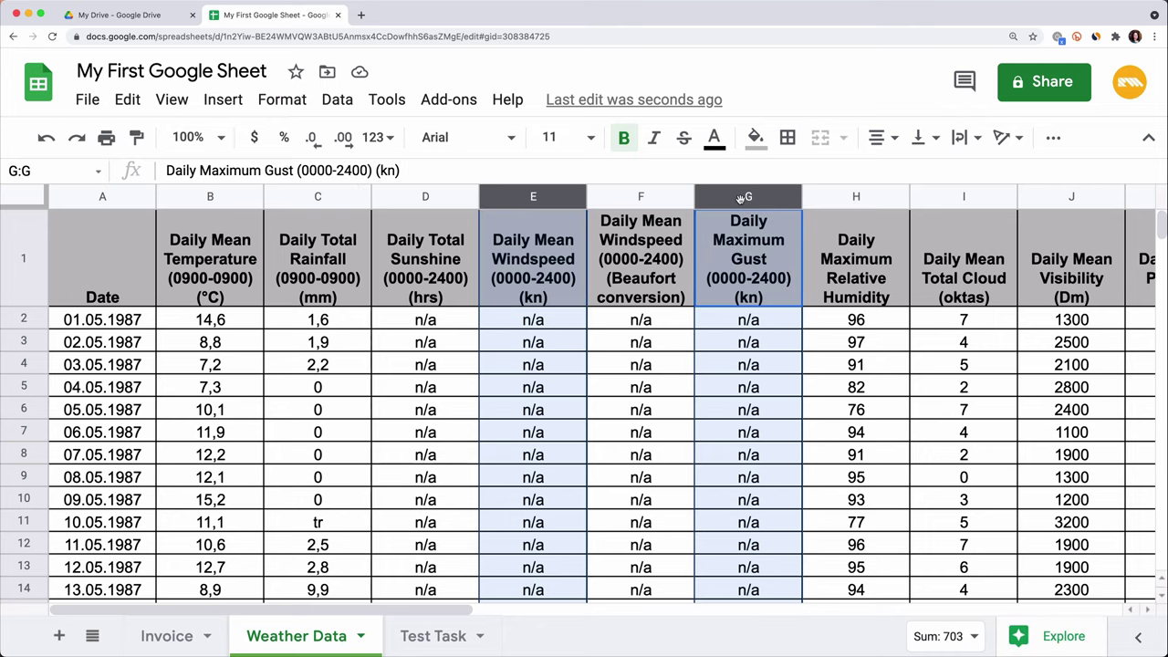
right_click(741, 198)
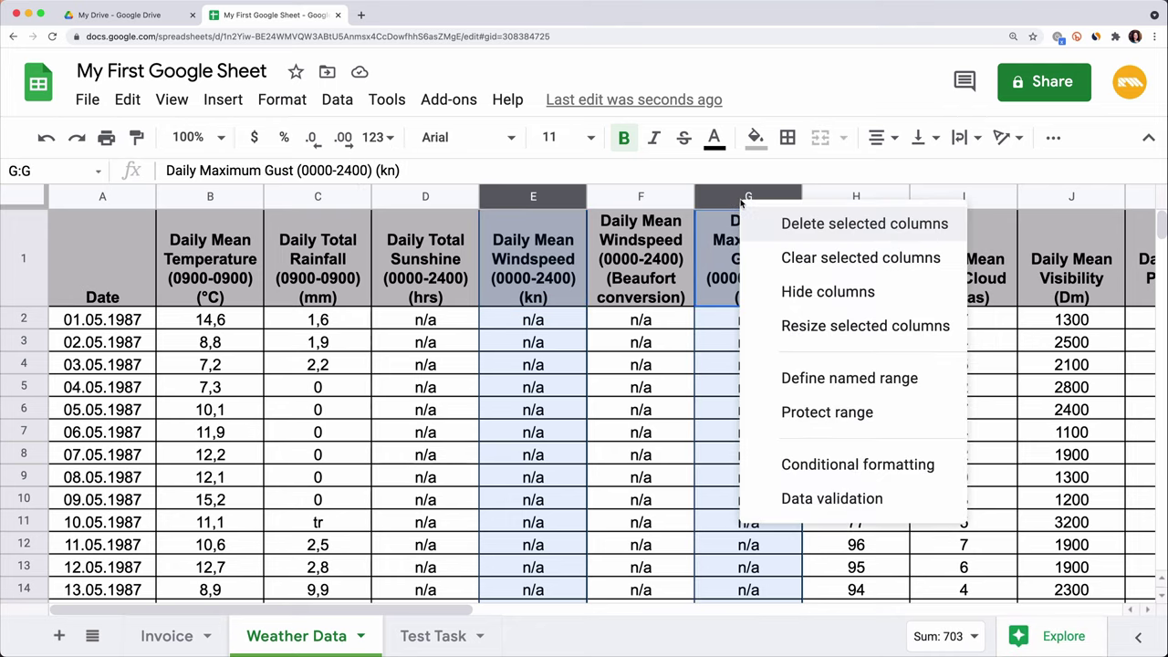
left_click(780, 290)
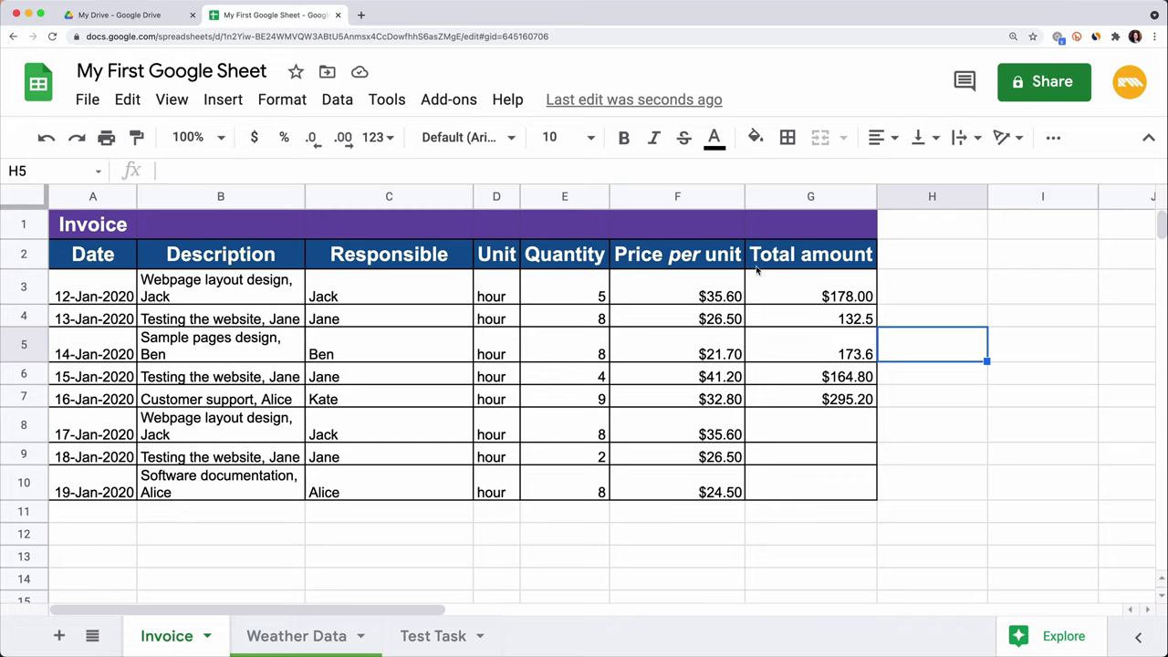
- Enter the formula =E8*F8 in Total amount cell G8 of the Invoice sheet and fill it down through G10
left_click(574, 437)
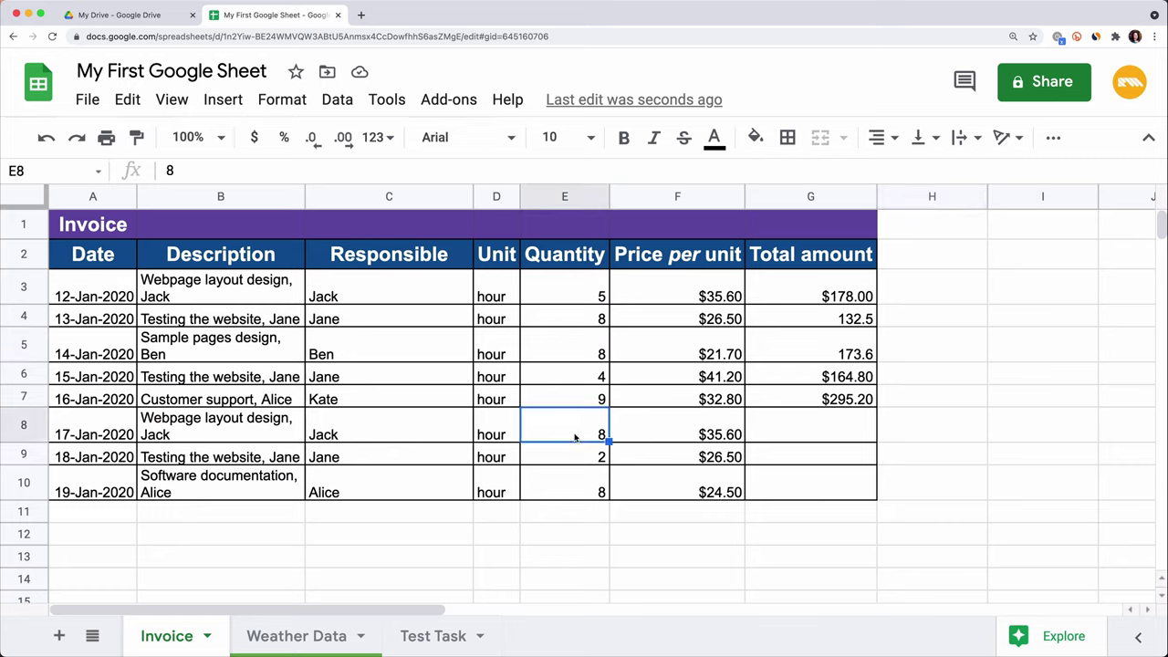
left_click(658, 435)
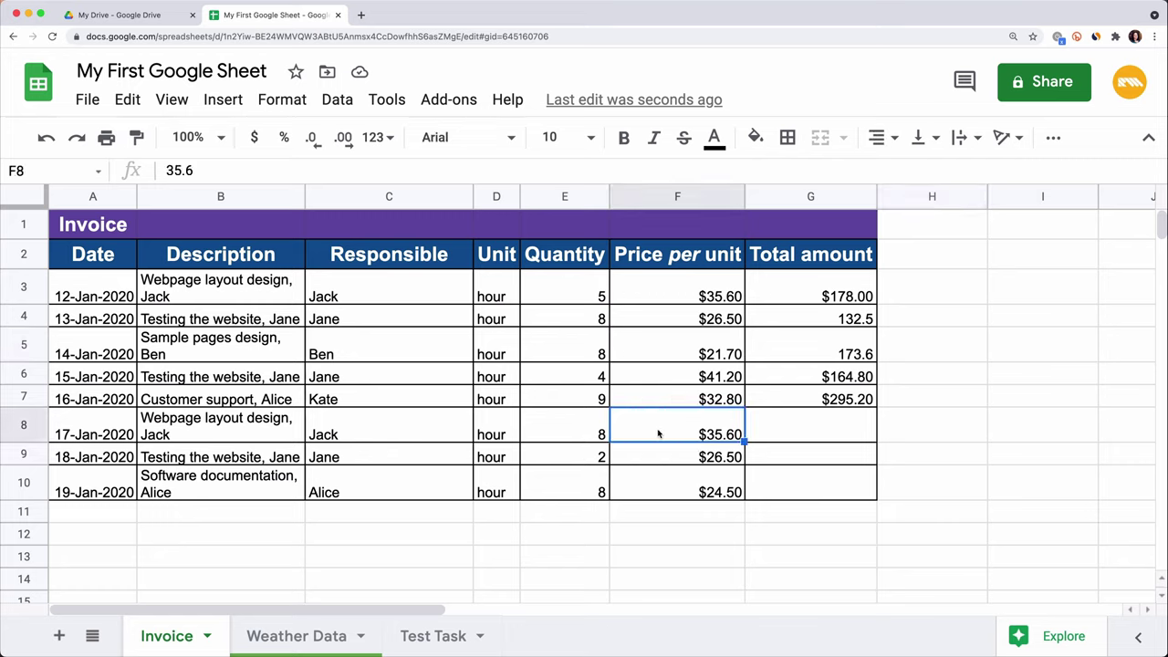
left_click(791, 428)
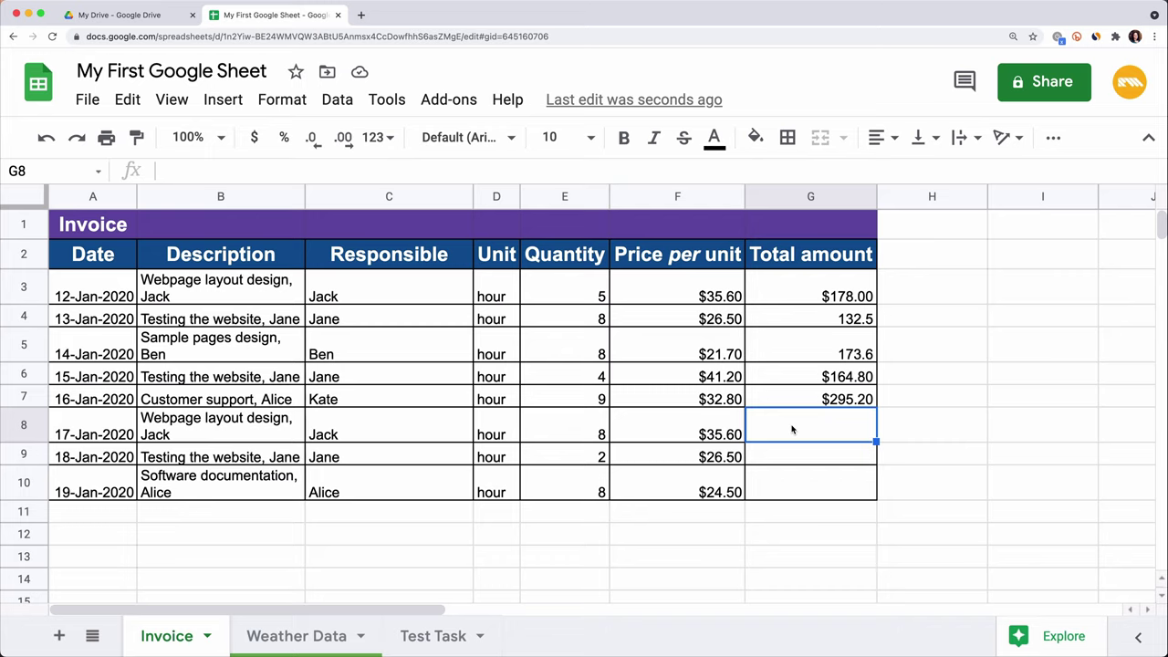
type("=")
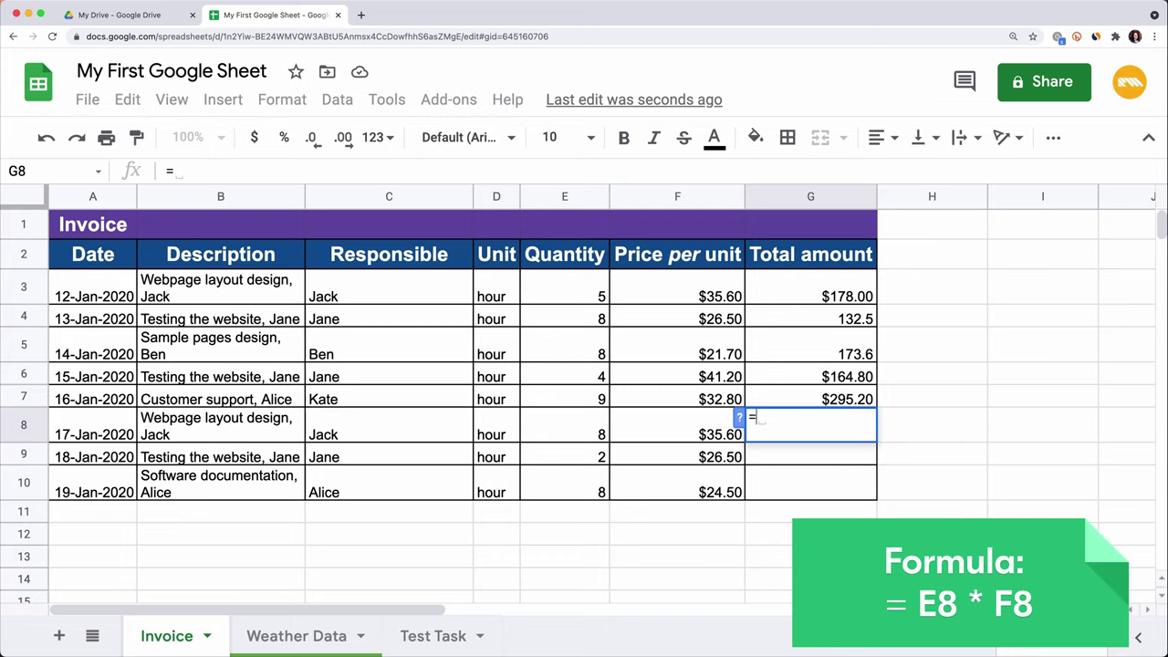
left_click(560, 439)
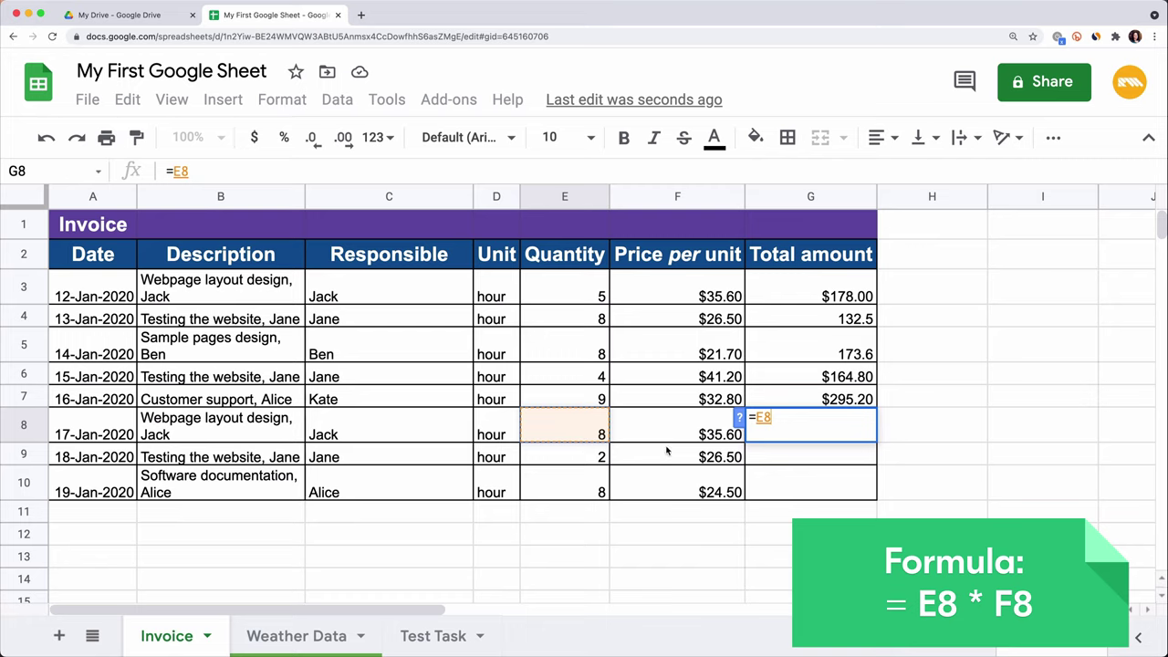
type("*")
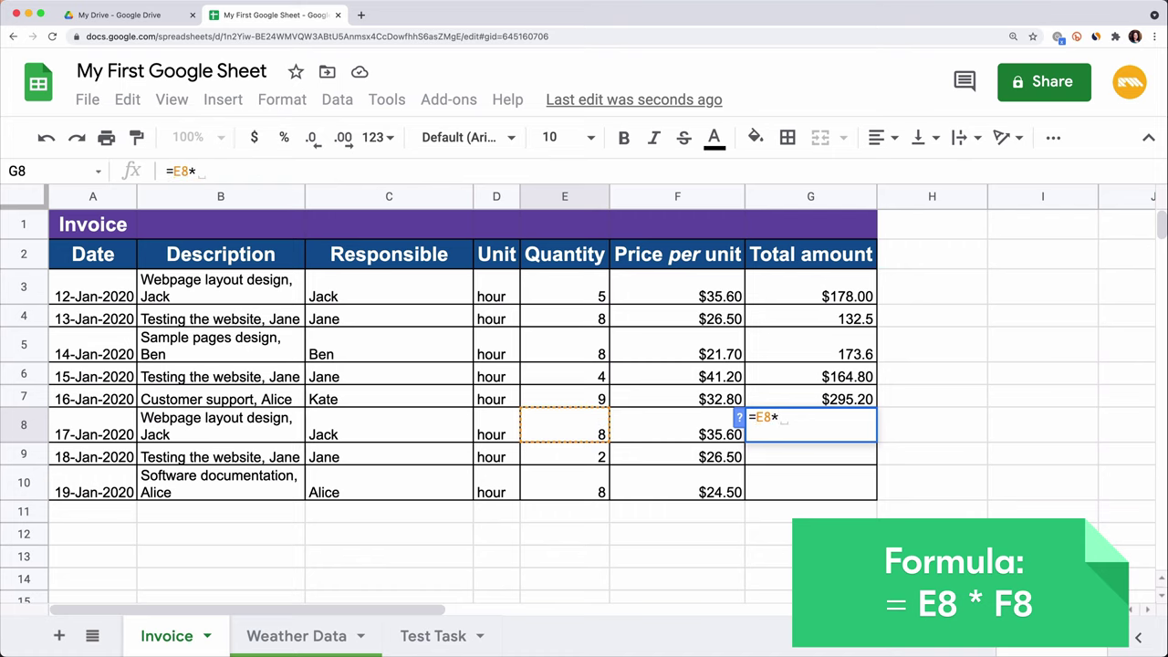
type("F8")
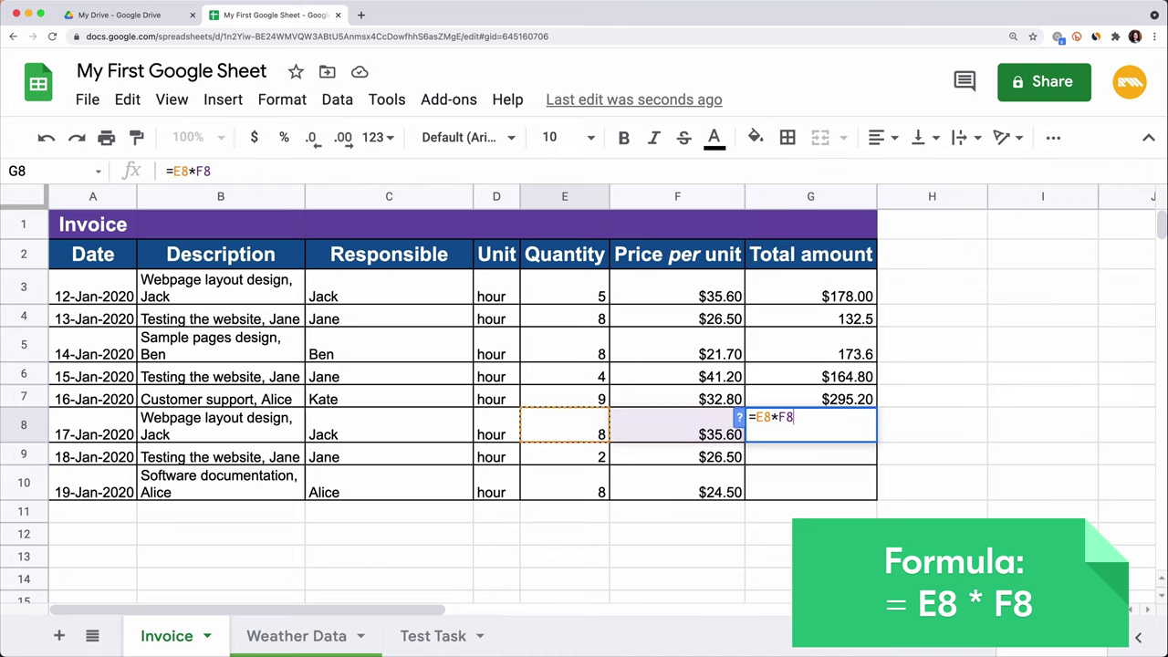
key("Return")
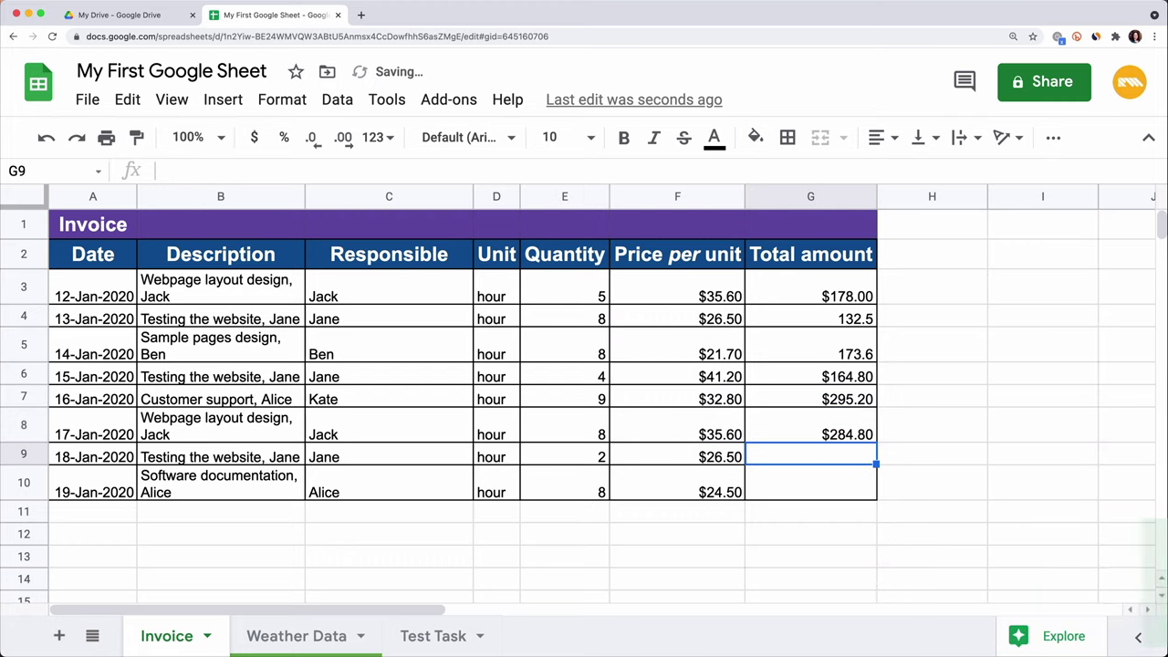
left_click(812, 428)
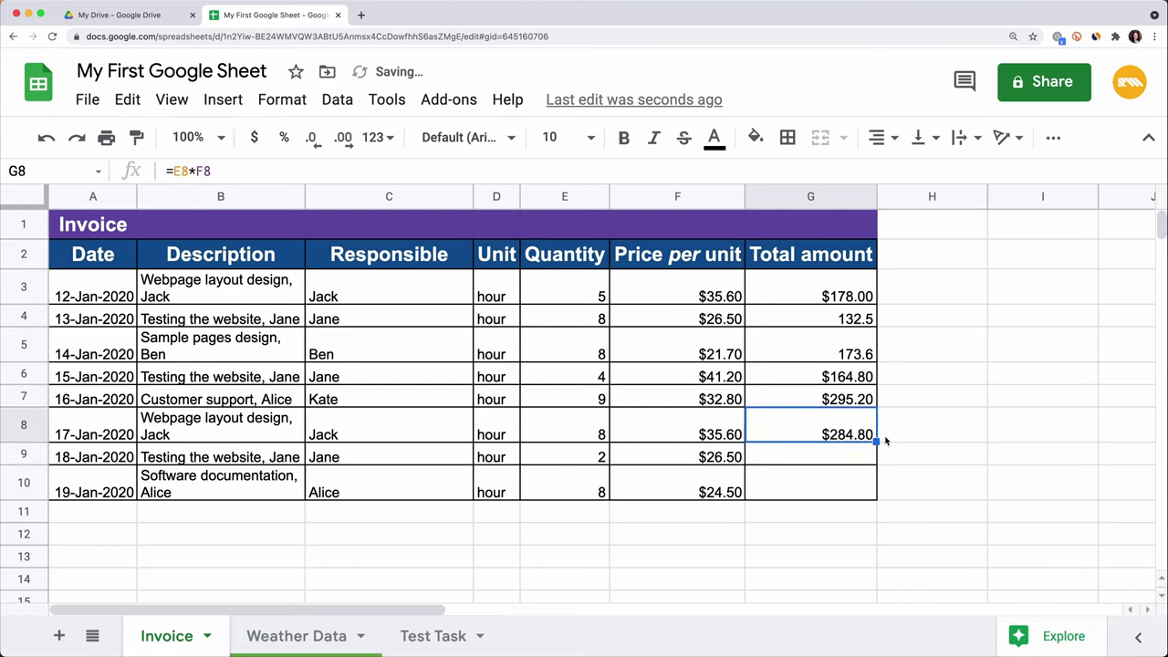
left_click_drag(874, 441, 876, 492)
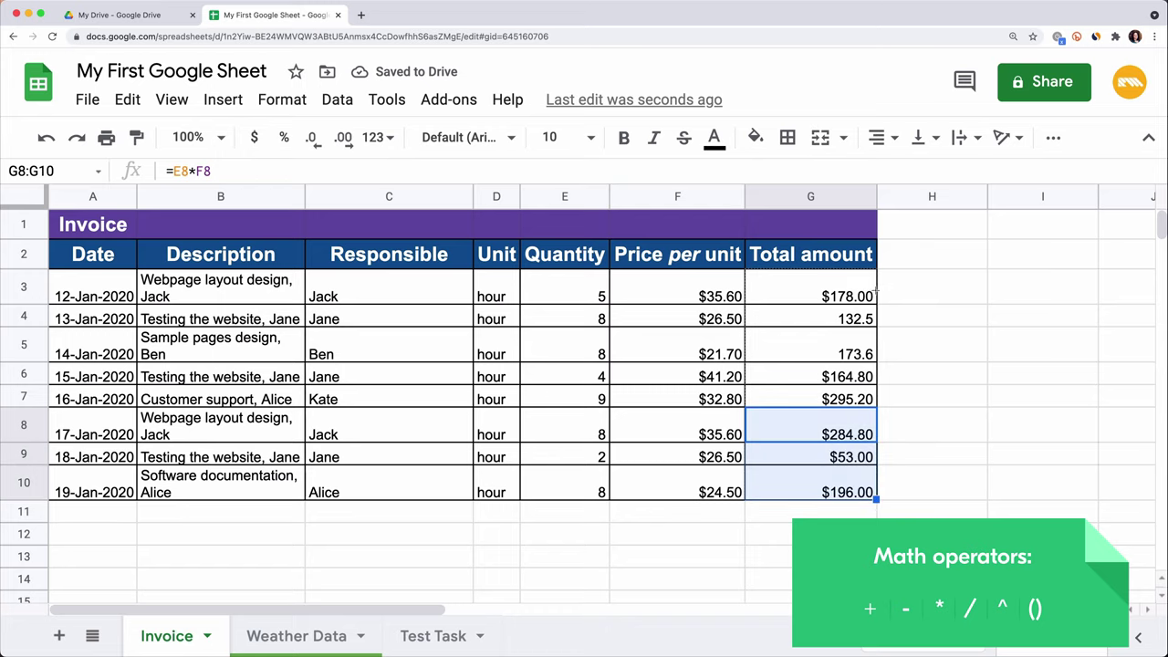
- Extend the Total amount formula from G8:G10 upward through G3 and select G10 to check its formula
left_click_drag(875, 290, 872, 279)
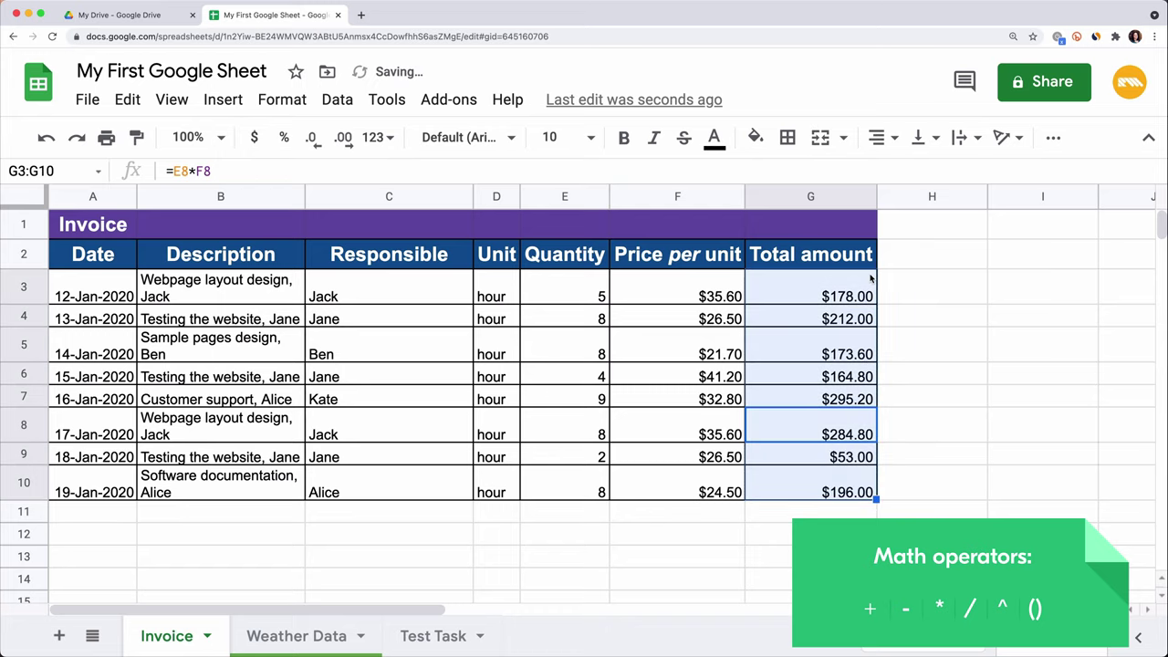
left_click(839, 493)
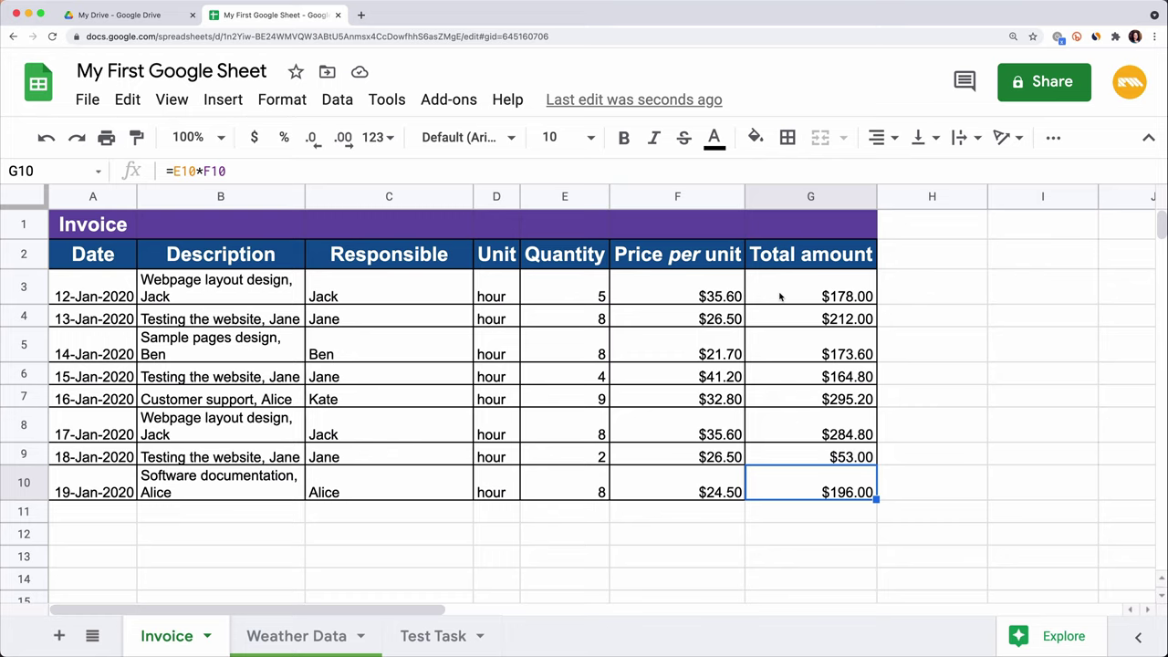
- Select the Total amount values G3:G10 and view their quick summary calculations, such as sum, average, minimum and maximum
left_click_drag(780, 297, 778, 492)
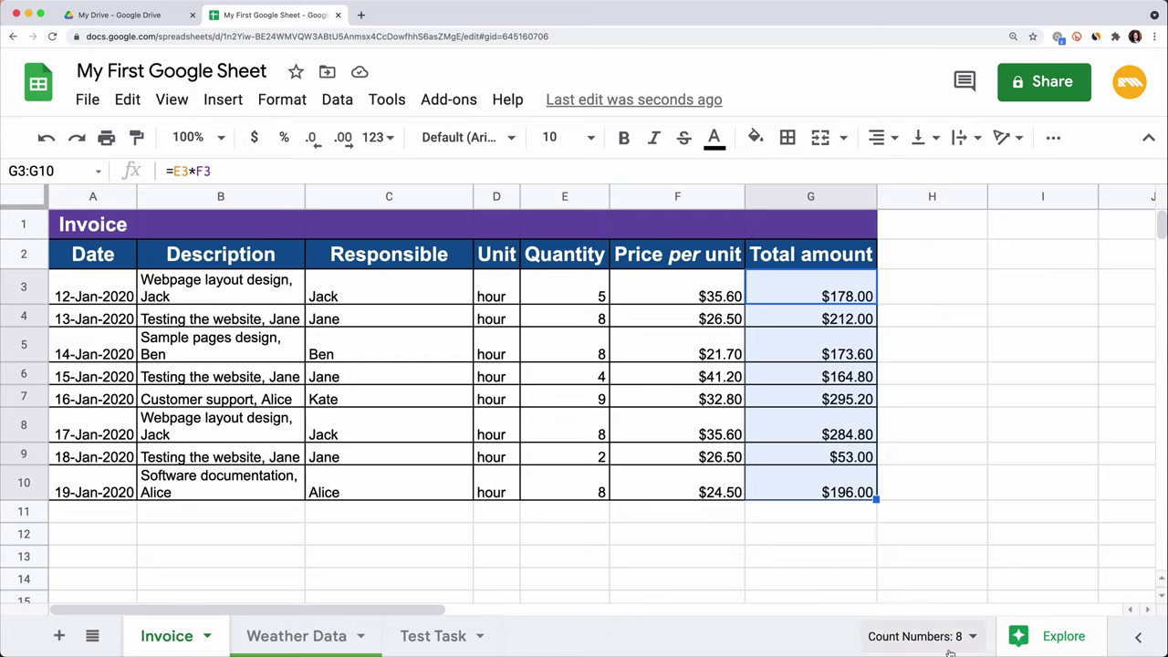
left_click(978, 643)
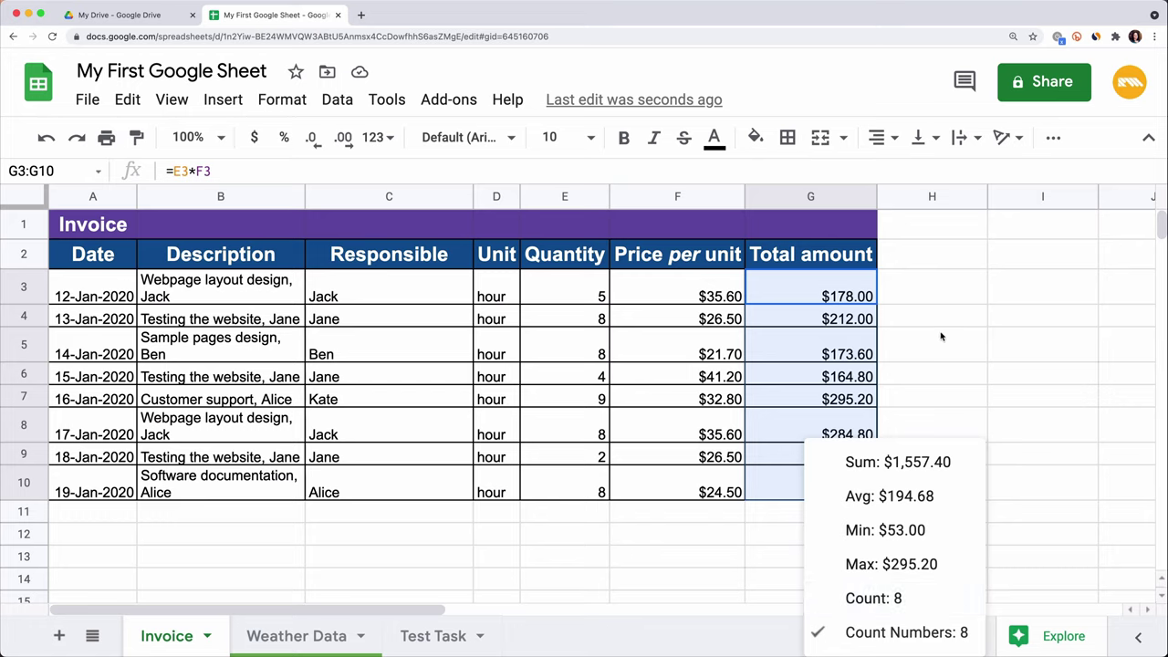
left_click(935, 303)
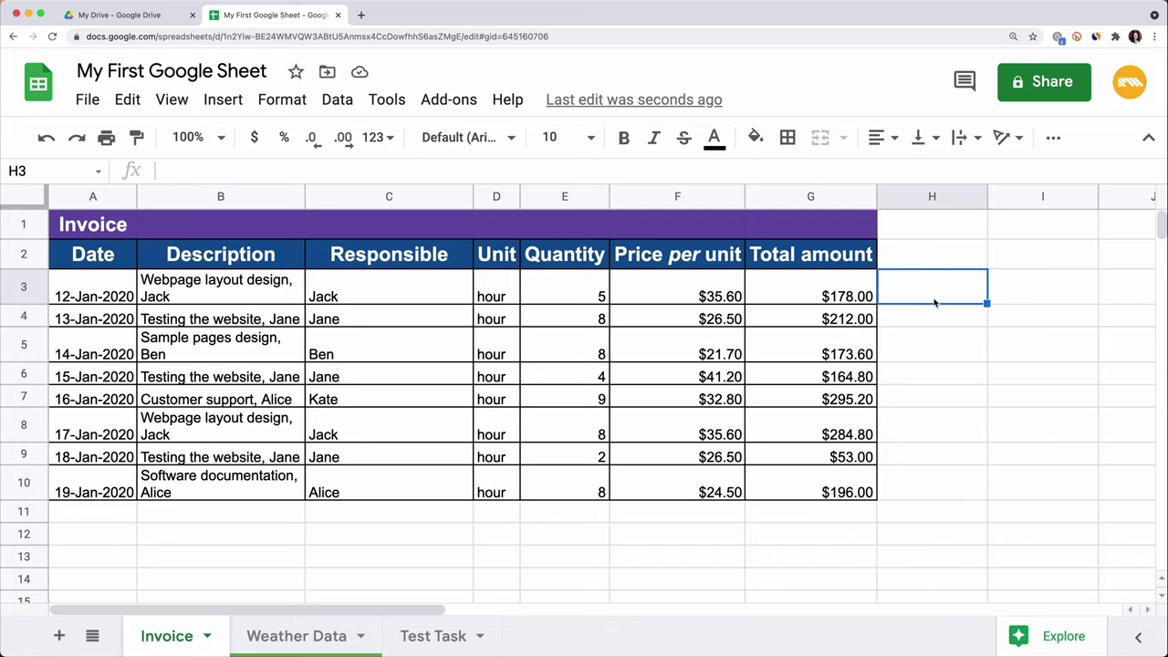
left_click(920, 265)
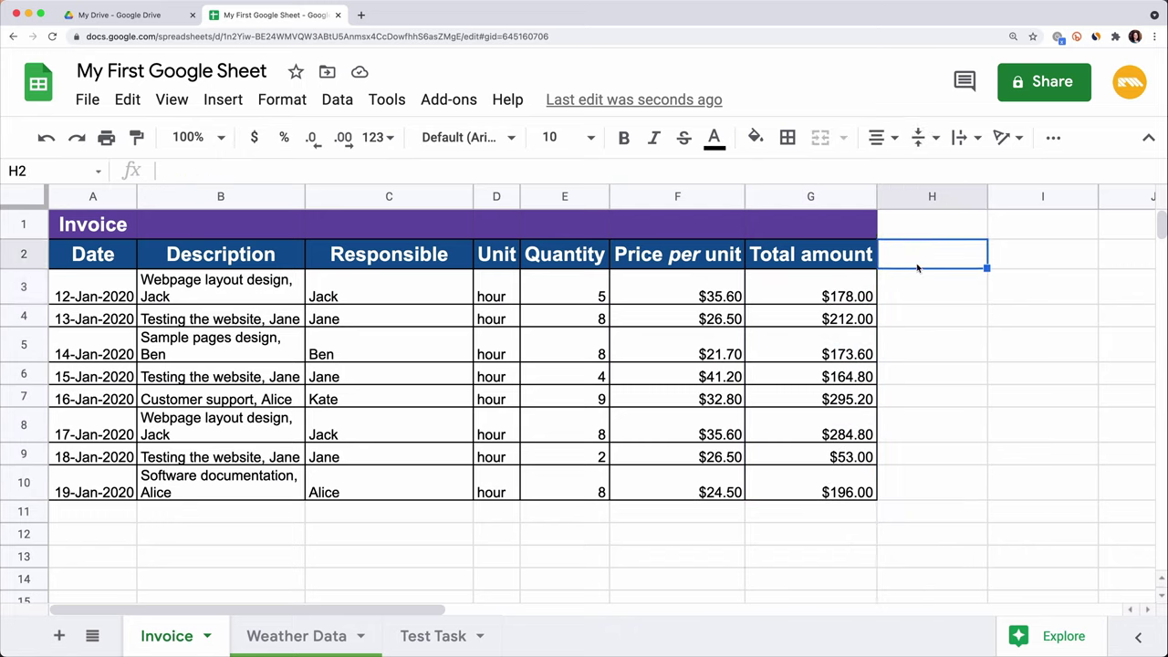
- Enter the formula =SUM(G3:G10) in cell G11 below the Total amount column
left_click(797, 514)
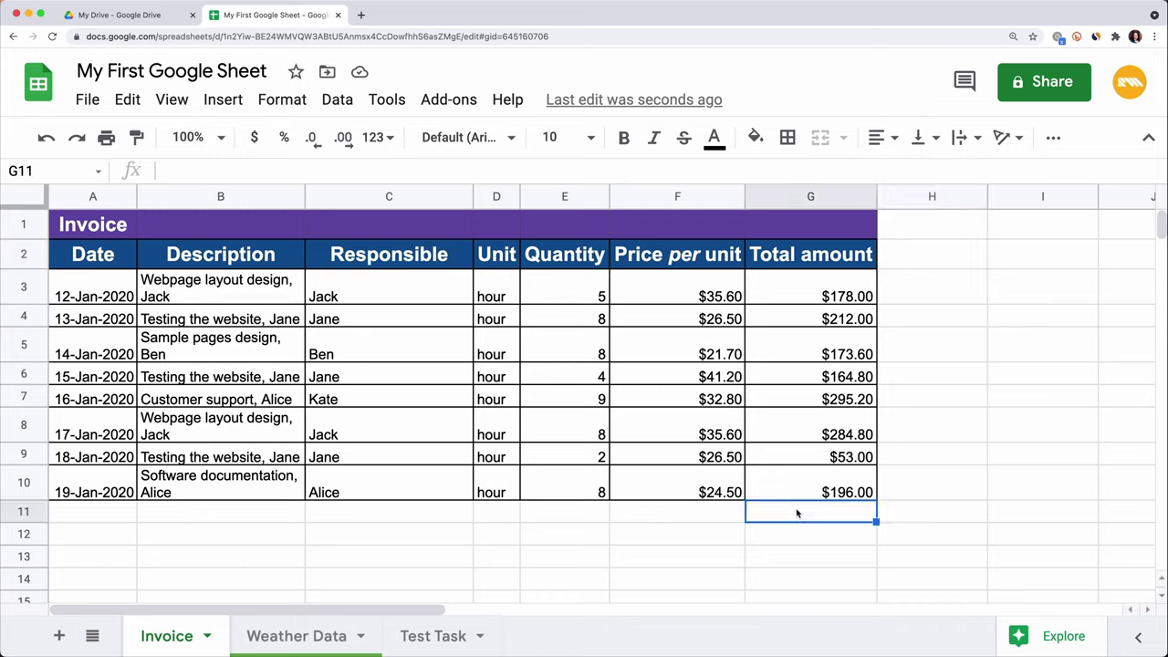
type("=SUM")
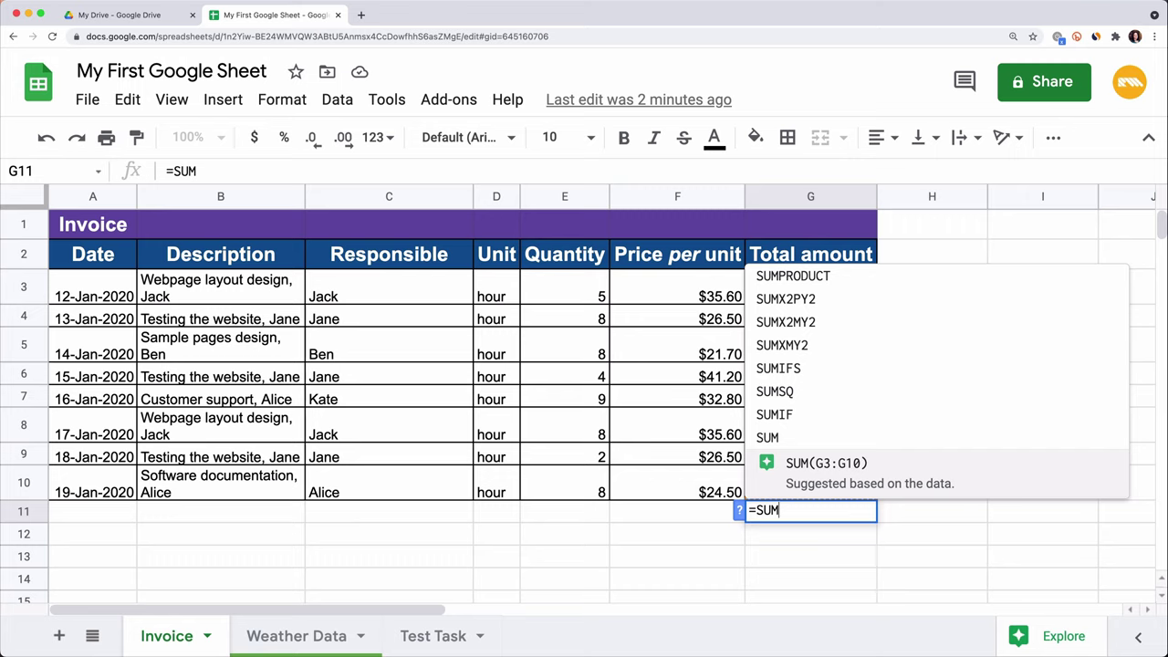
type("(")
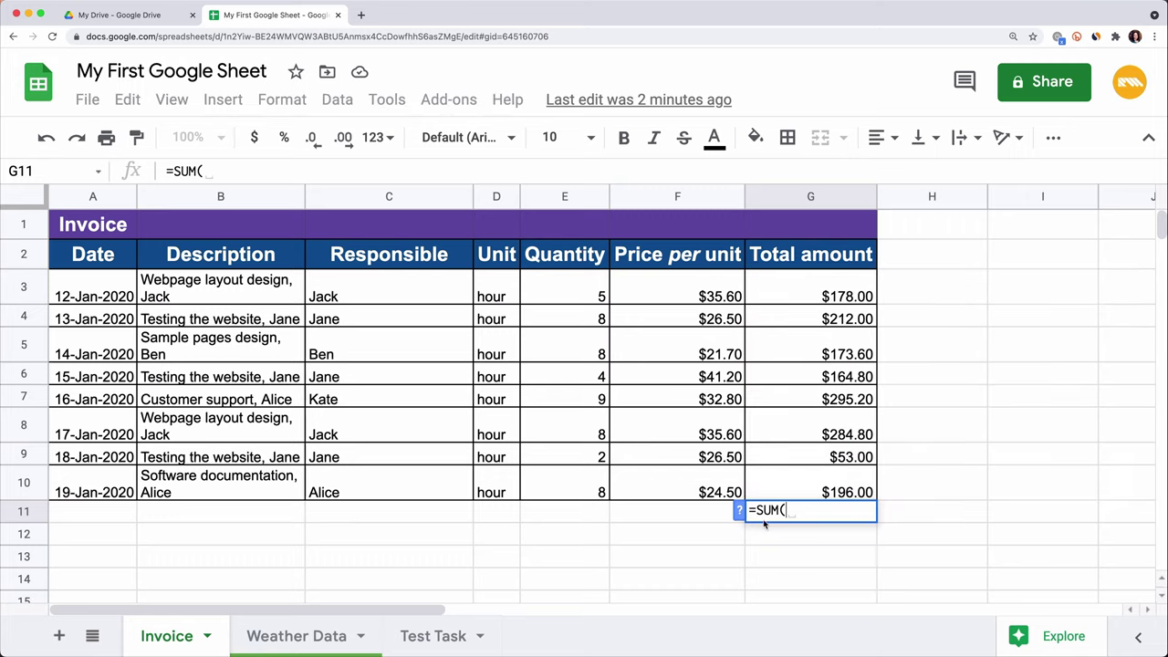
left_click(735, 510)
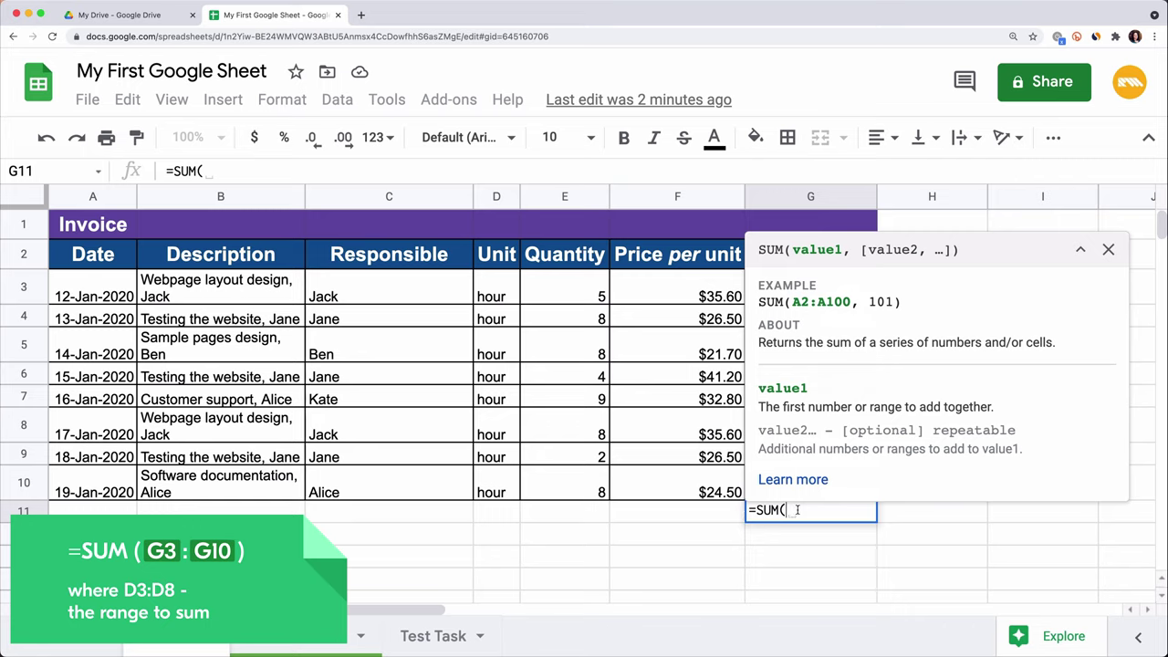
left_click(1108, 249)
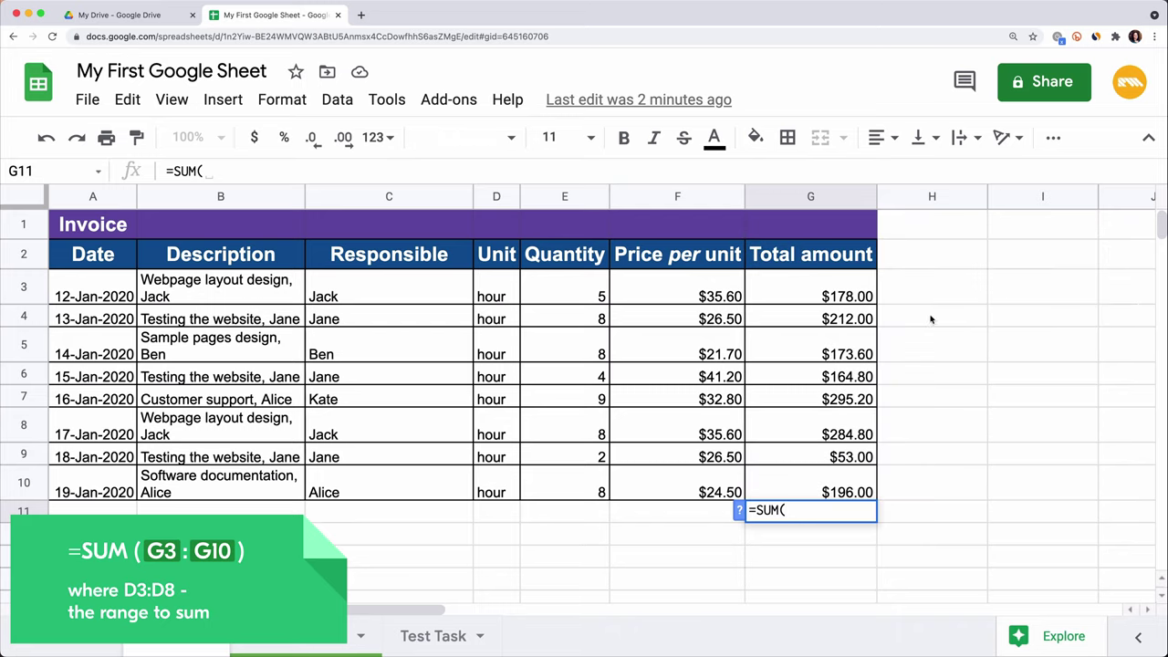
left_click_drag(860, 296, 864, 478)
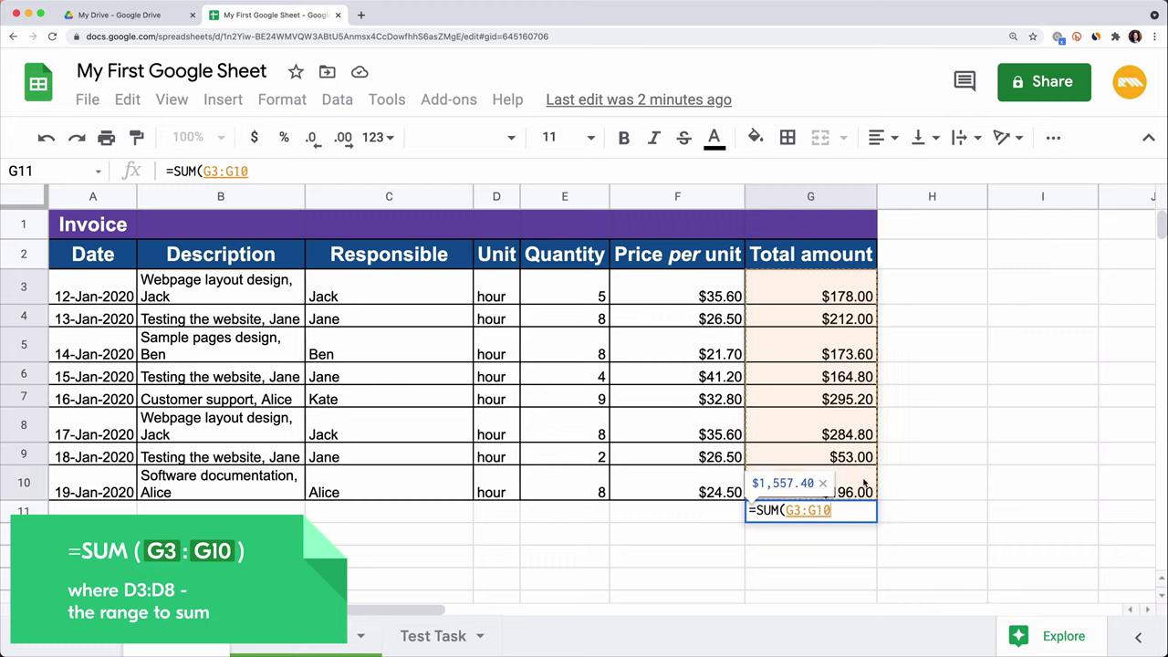
type(")")
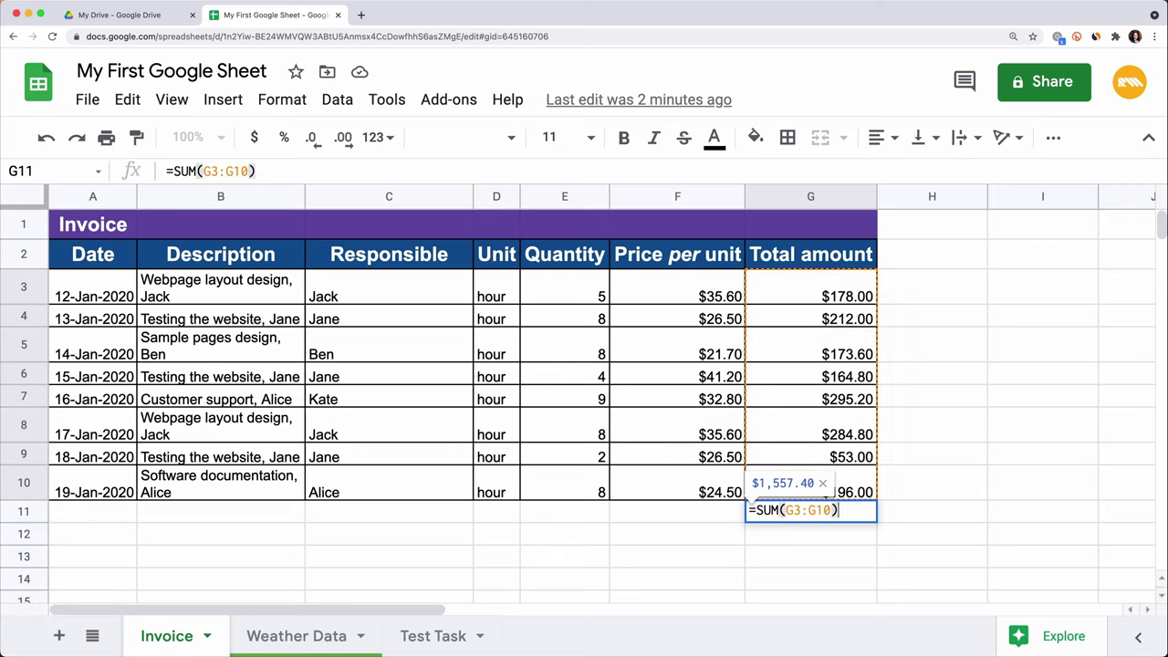
key("Return")
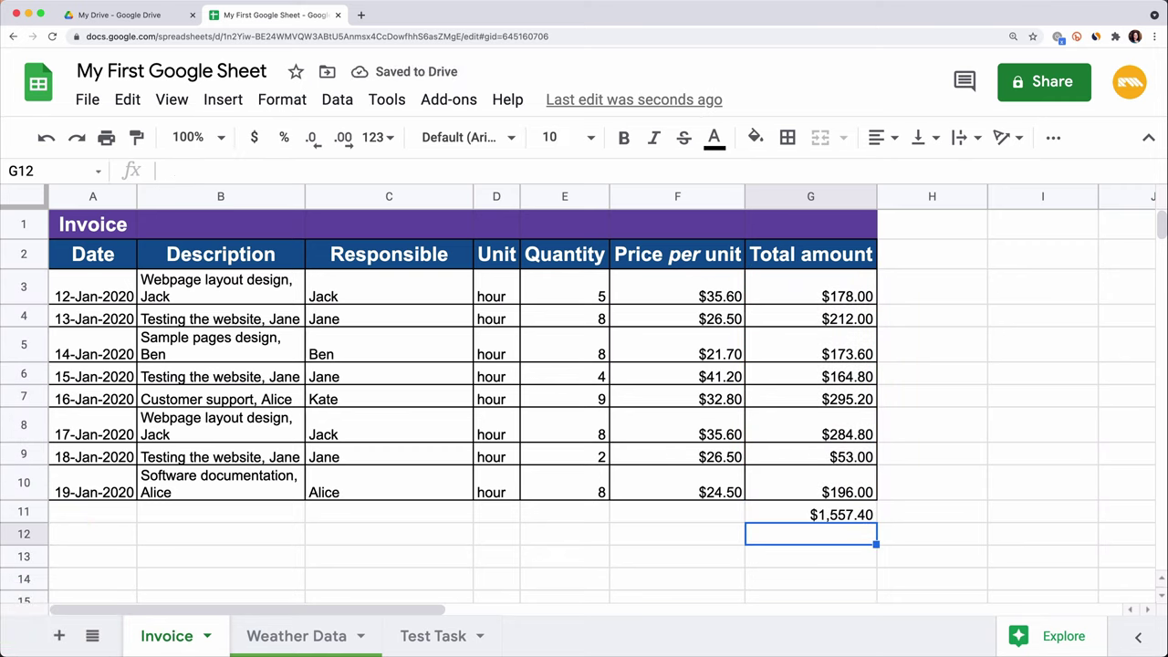
- Label cell F11 SUM and give it the blue header formatting with format-only pasting
left_click(722, 518)
type("SUM")
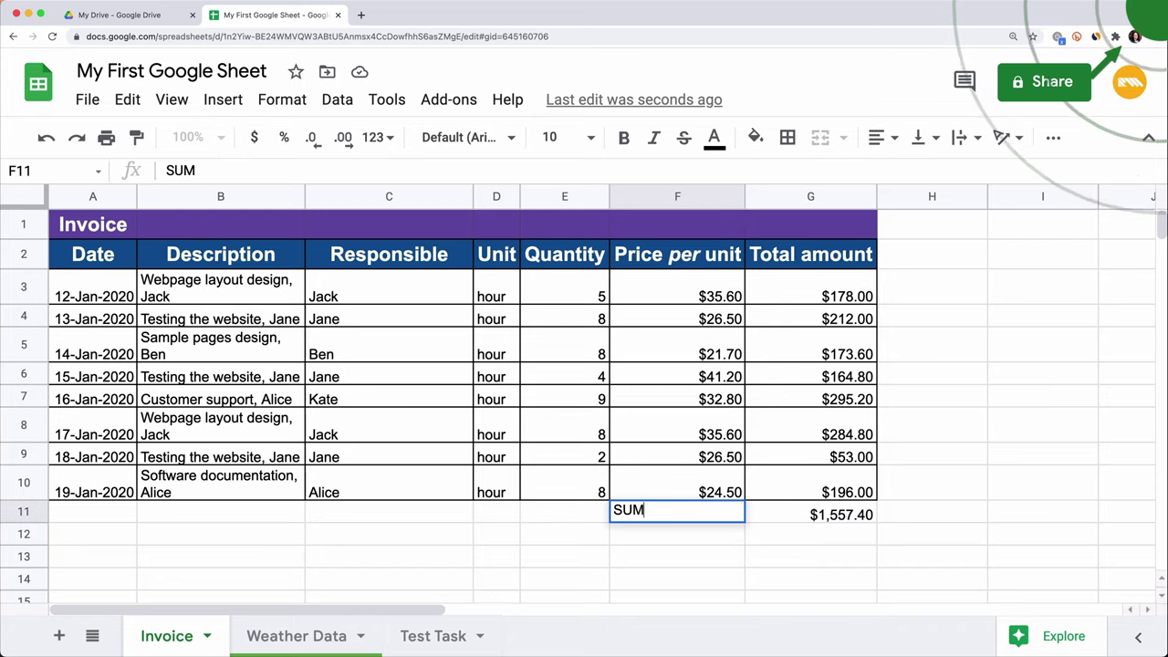
key("Return")
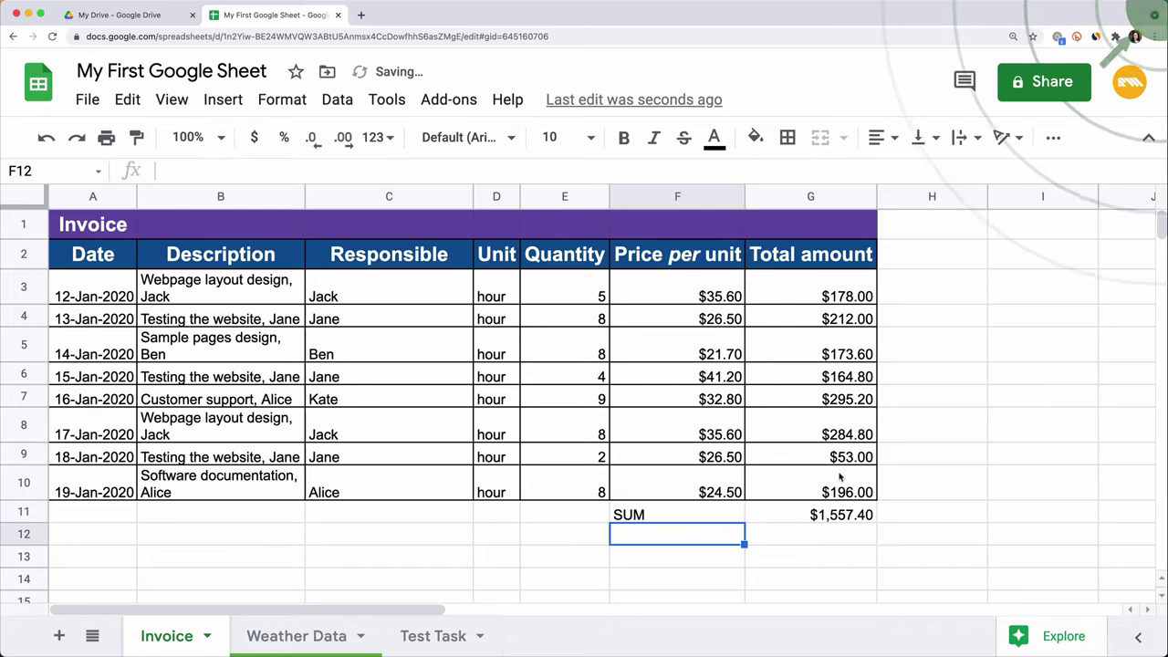
left_click(670, 516)
key("ctrl+alt+v")
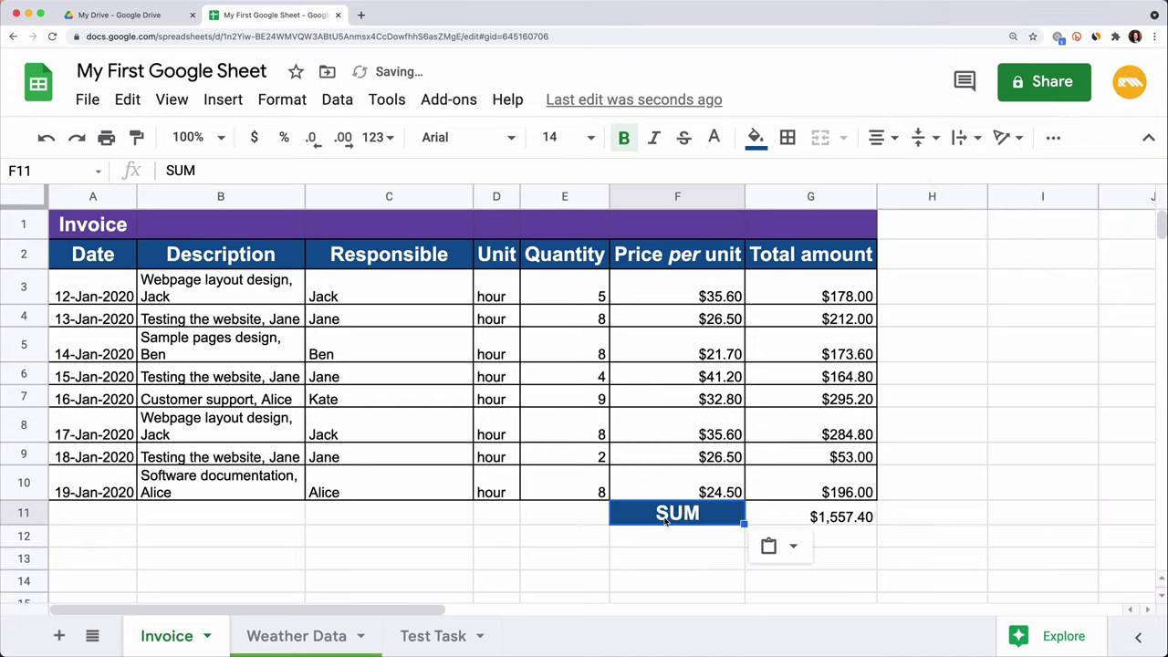
- Label cell F12 COUNT and copy the formatting of the SUM cell onto it
left_click(836, 545)
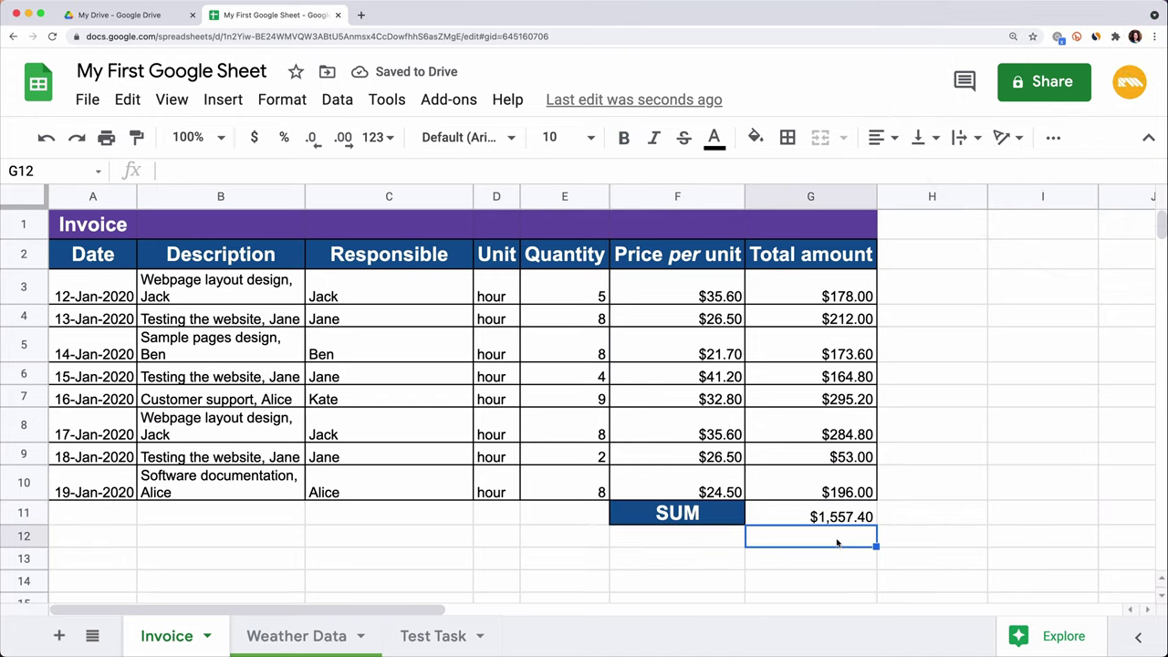
left_click(712, 545)
type("COUNT")
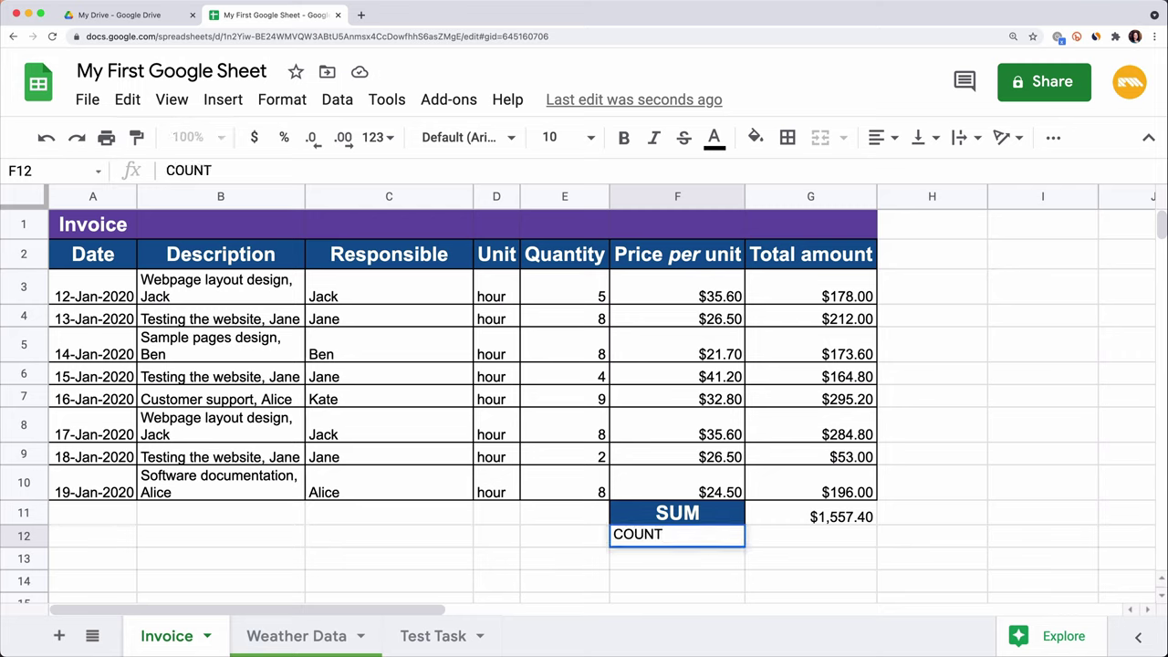
key("Return")
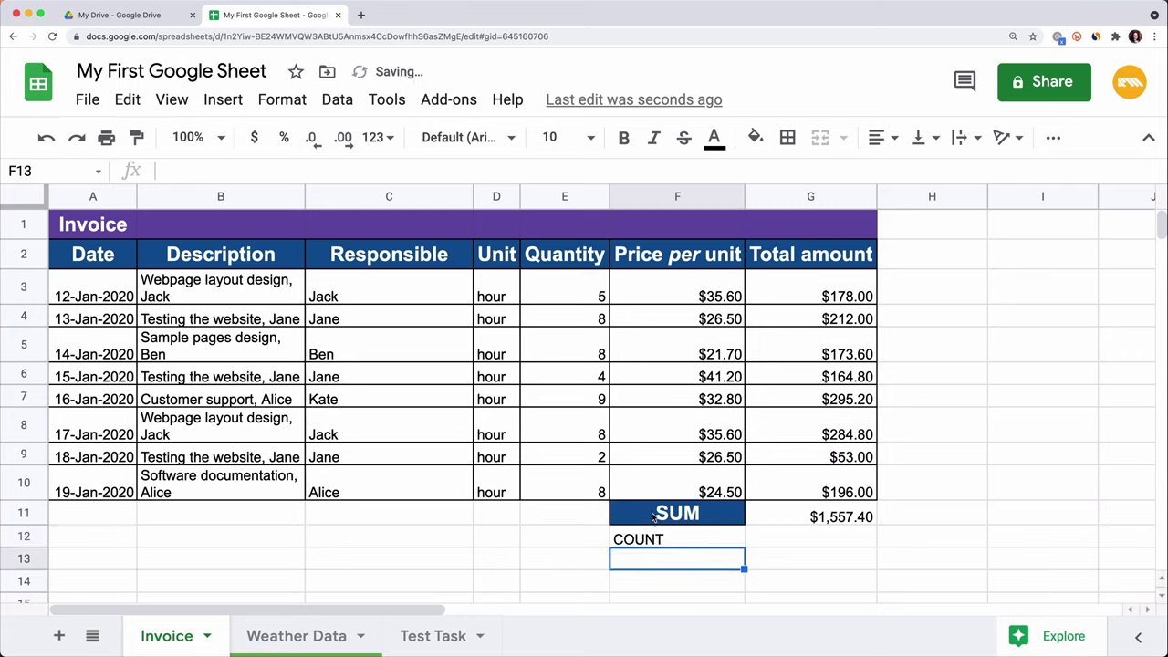
left_click(653, 516)
left_click(136, 137)
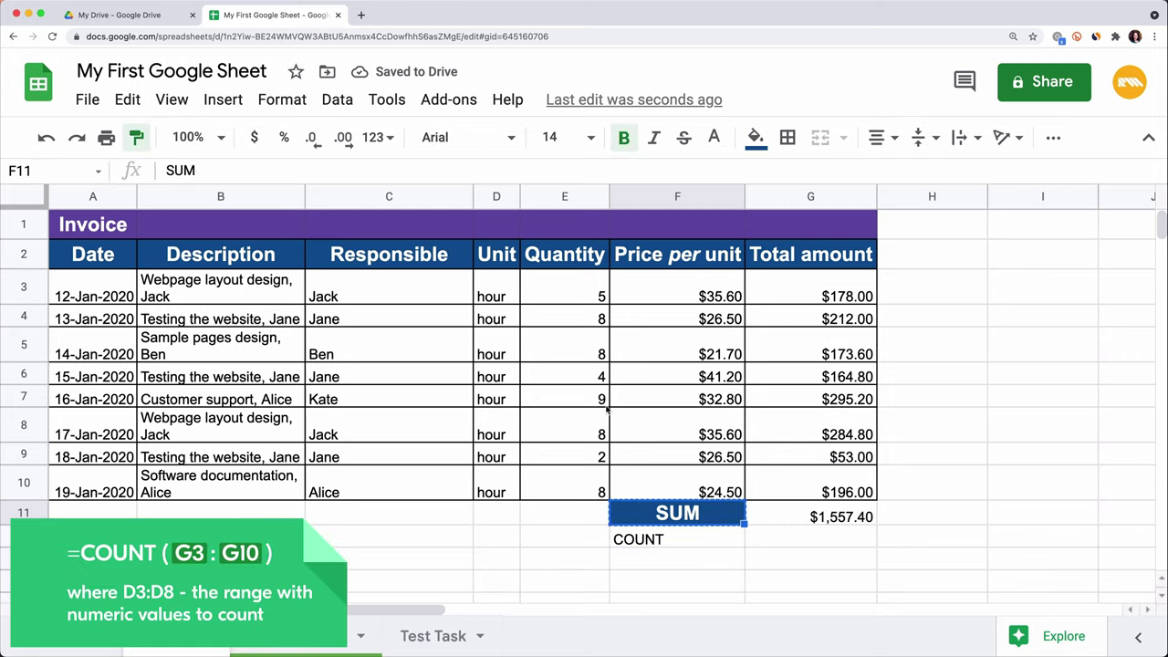
left_click(677, 542)
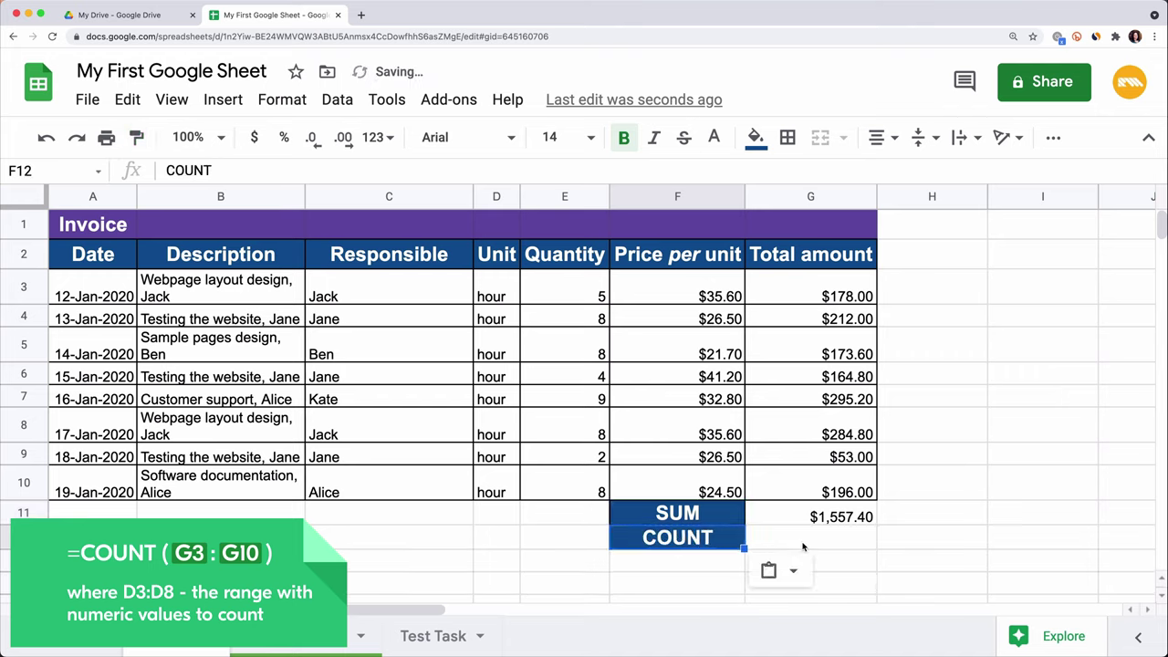
- Enter the formula =COUNT(G3:G10) in cell G12 next to the COUNT label
left_click(803, 544)
type("=CO")
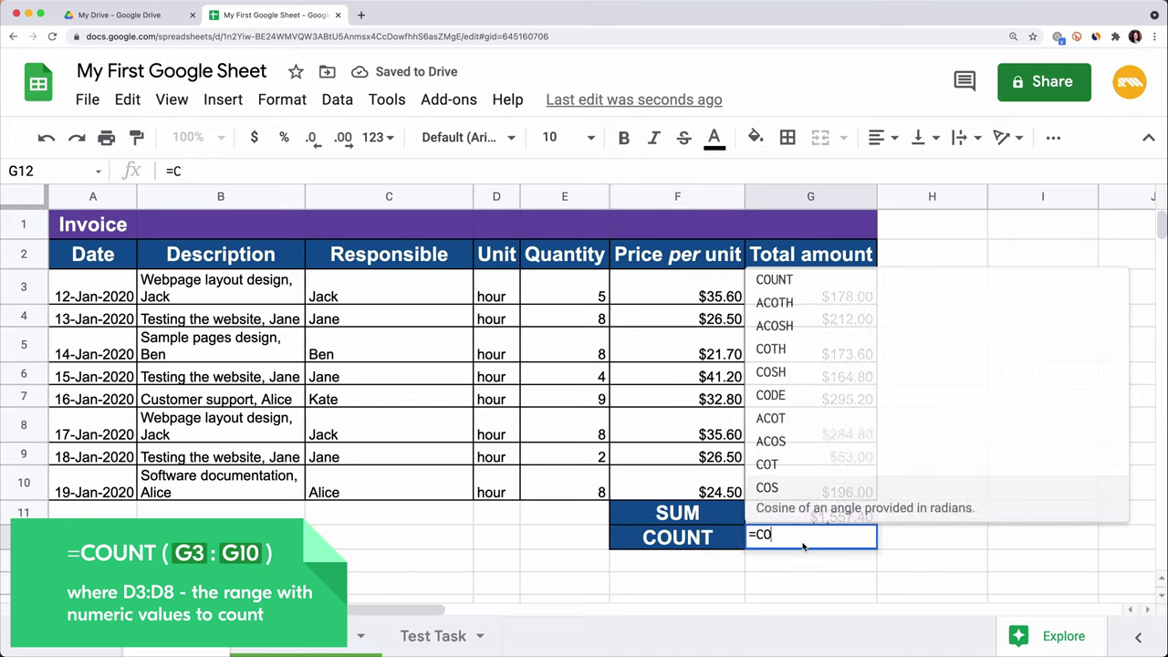
type("UNT(")
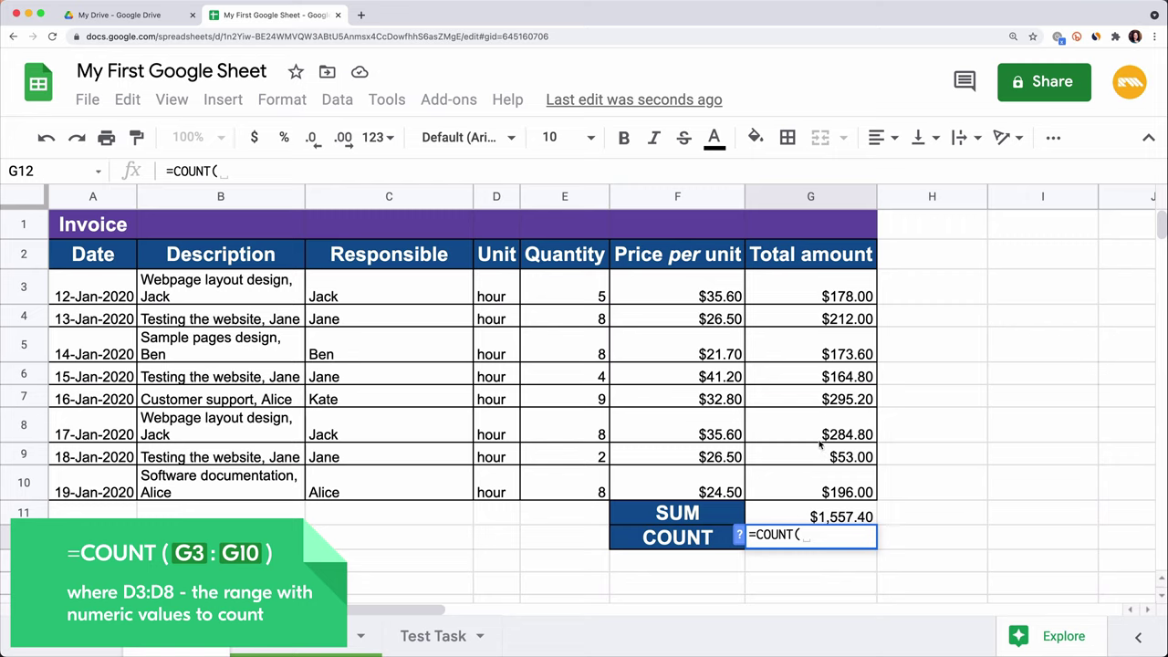
type("G3:")
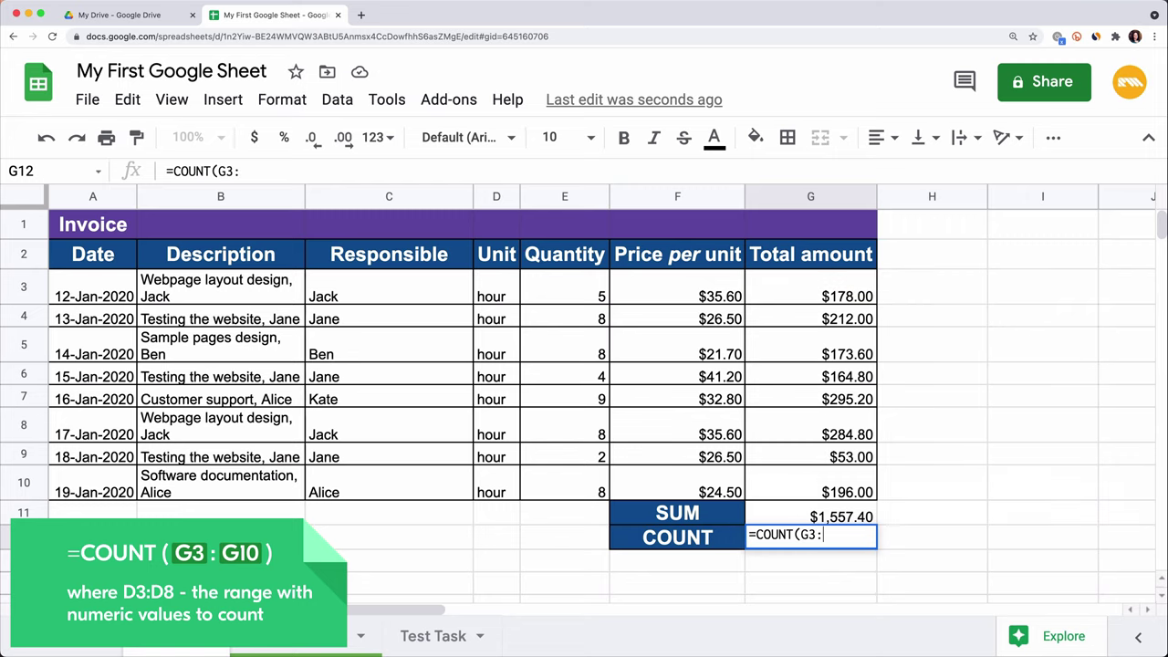
type("G10)")
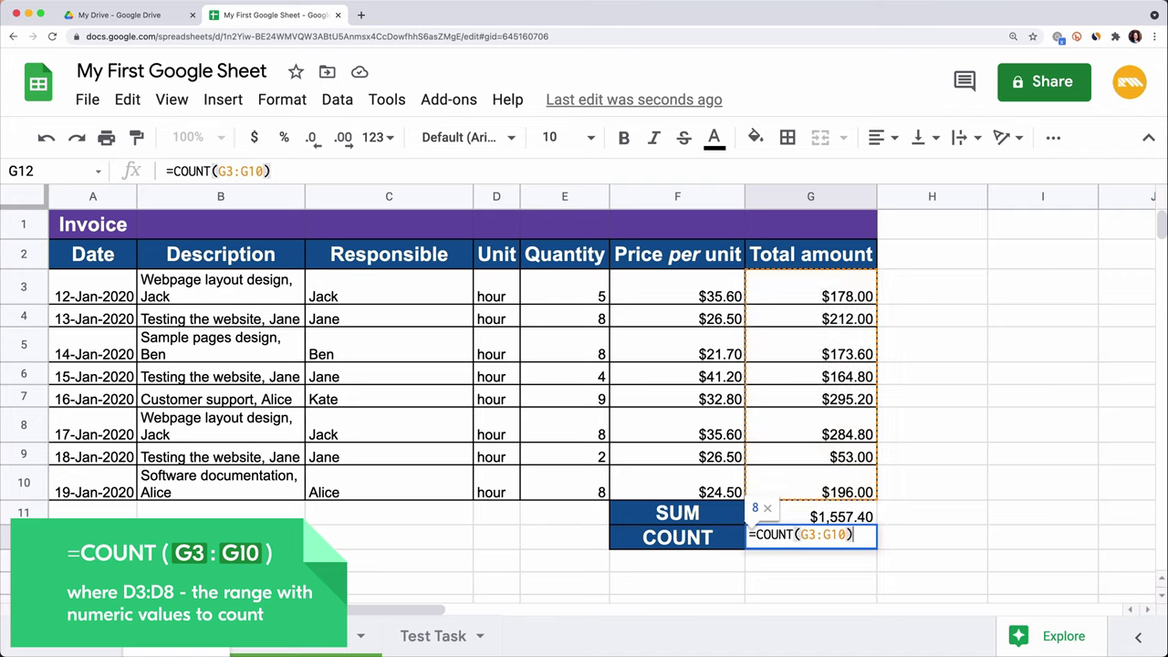
key("Return")
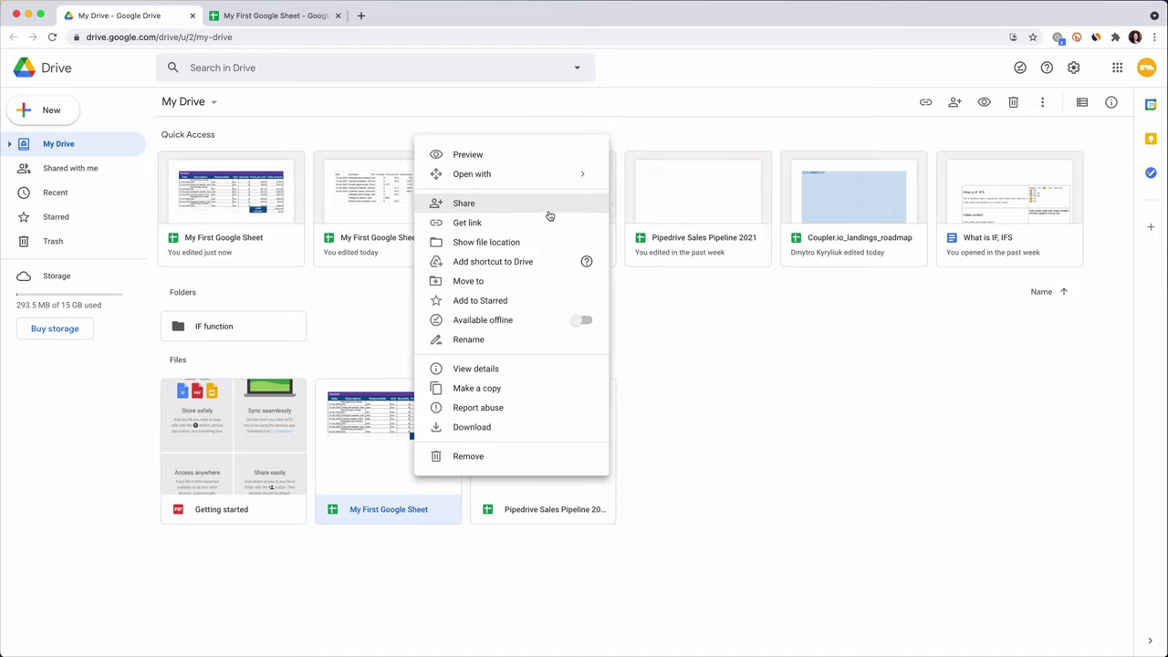
- Open the sharing settings for the My First Google Sheet file in Google Drive
left_click(550, 209)
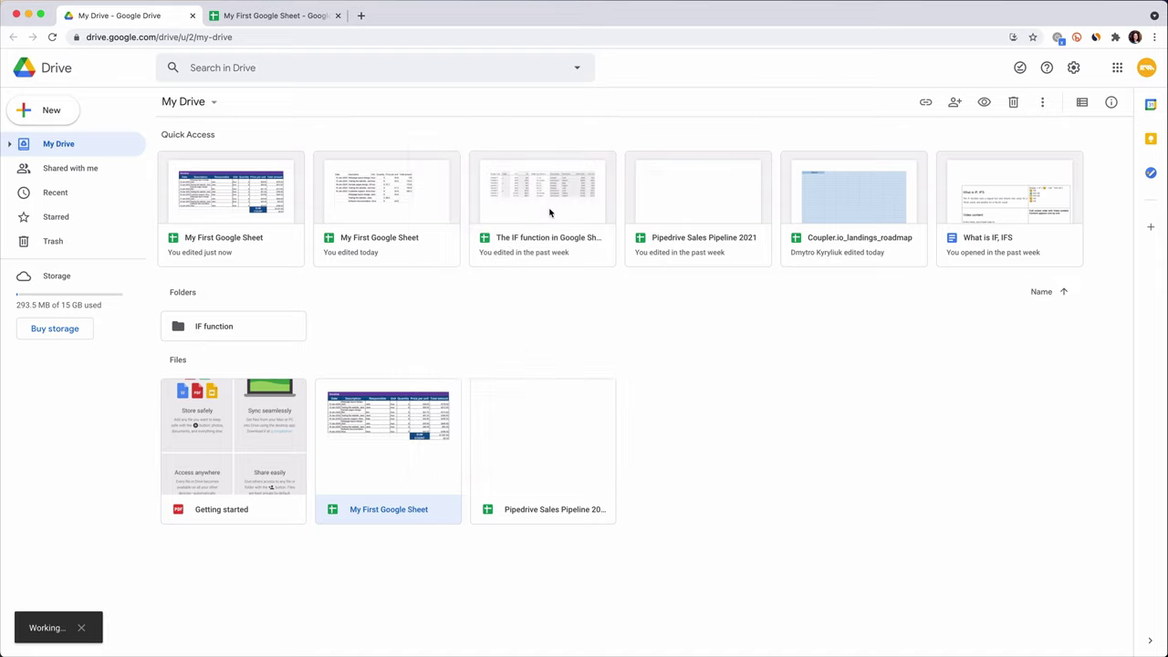
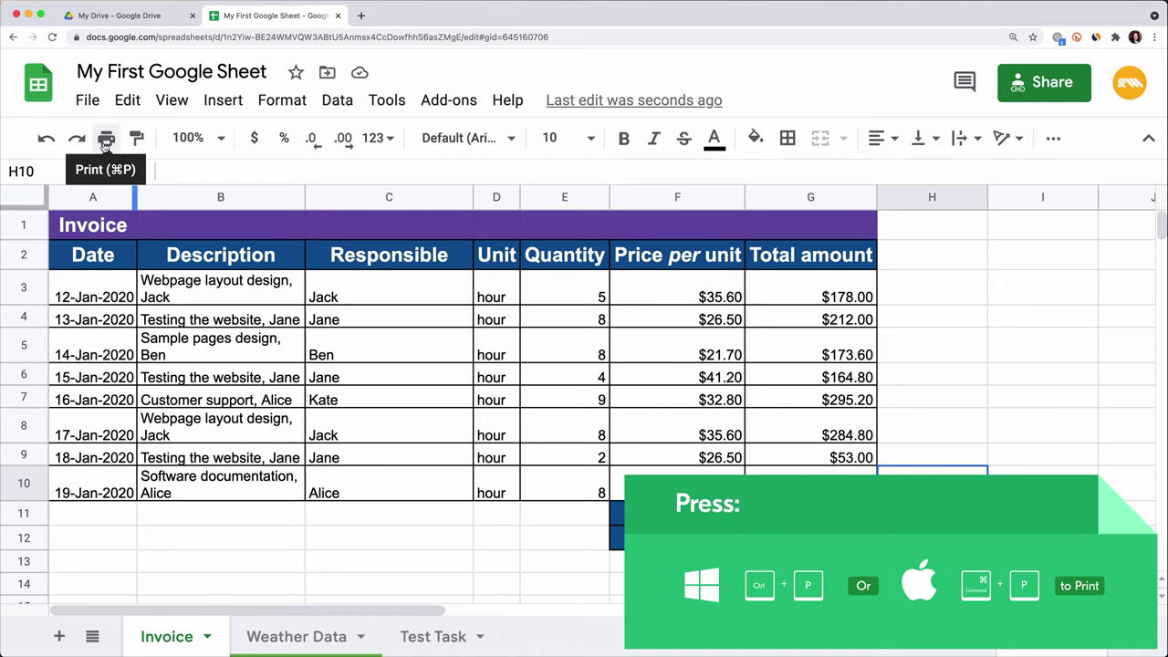
- Open the print settings for the Weather Data sheet and look through all the preview pages
left_click(273, 638)
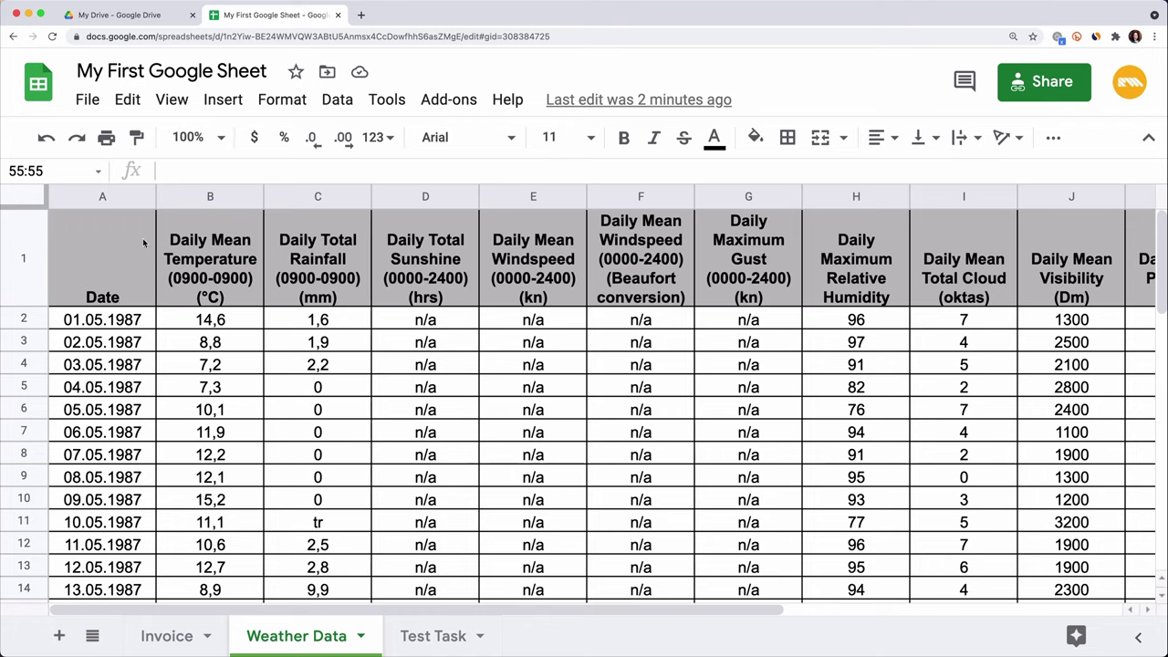
left_click(106, 137)
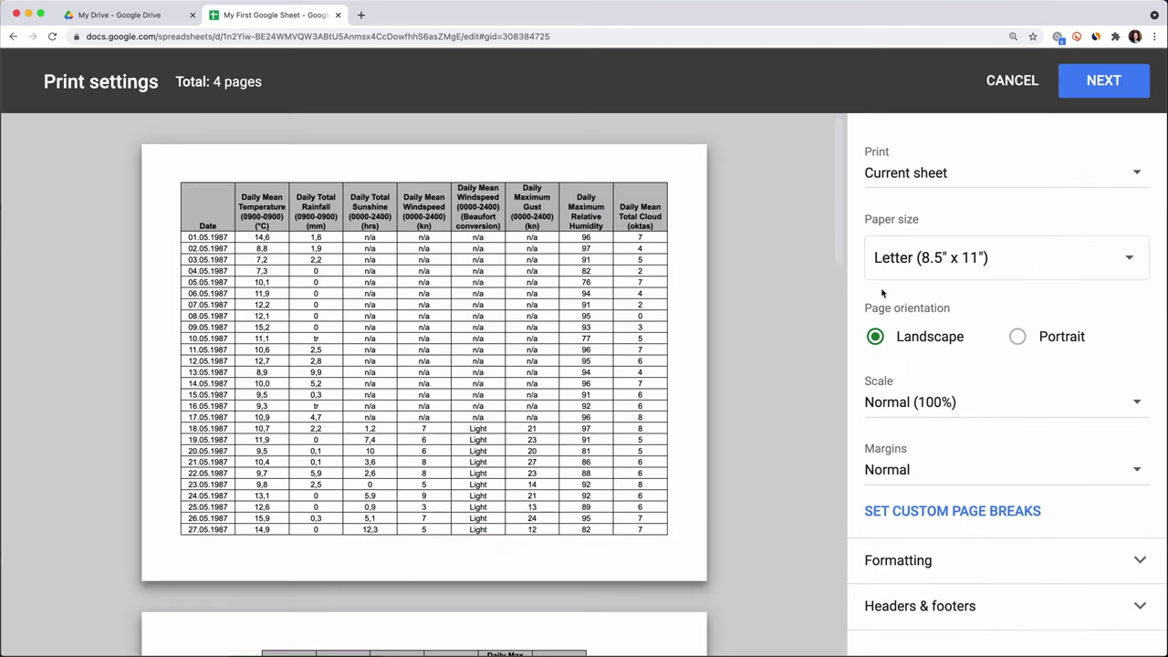
scroll(724, 374, "down", 4)
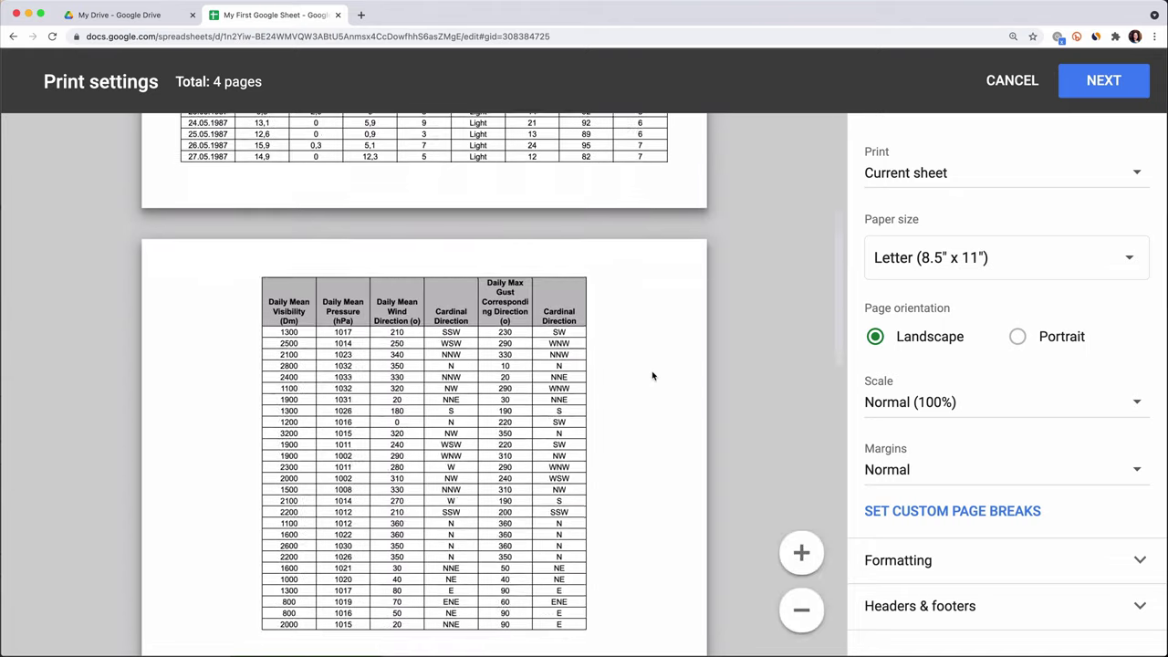
scroll(652, 375, "down", 7)
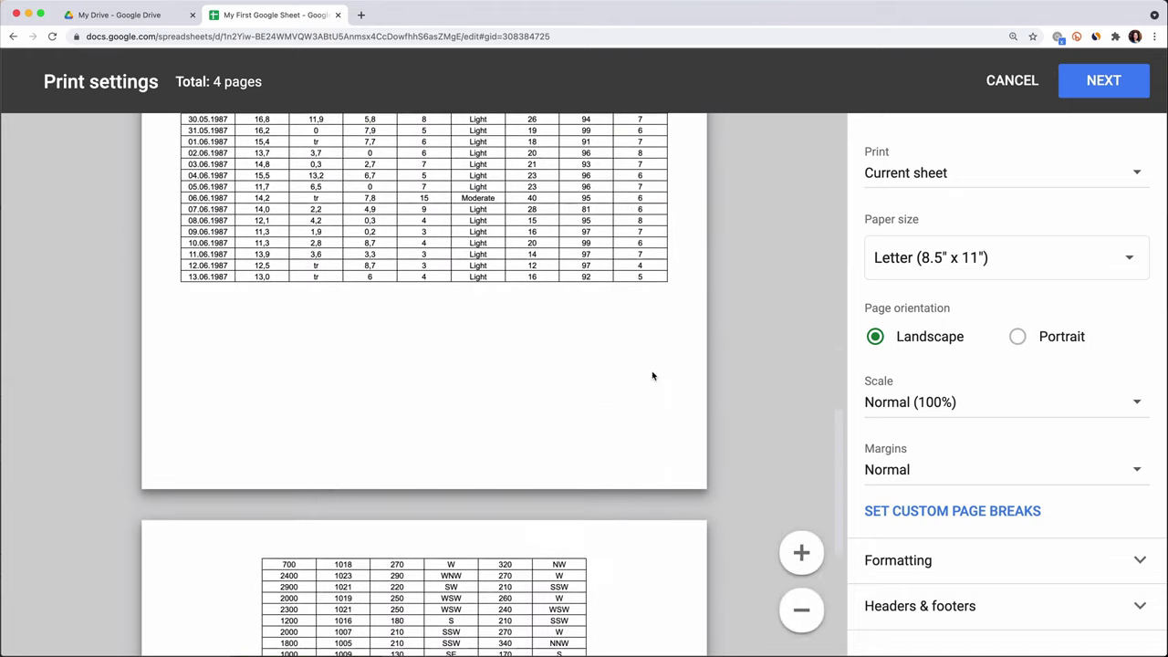
scroll(652, 375, "down", 4)
scroll(652, 375, "up", 15)
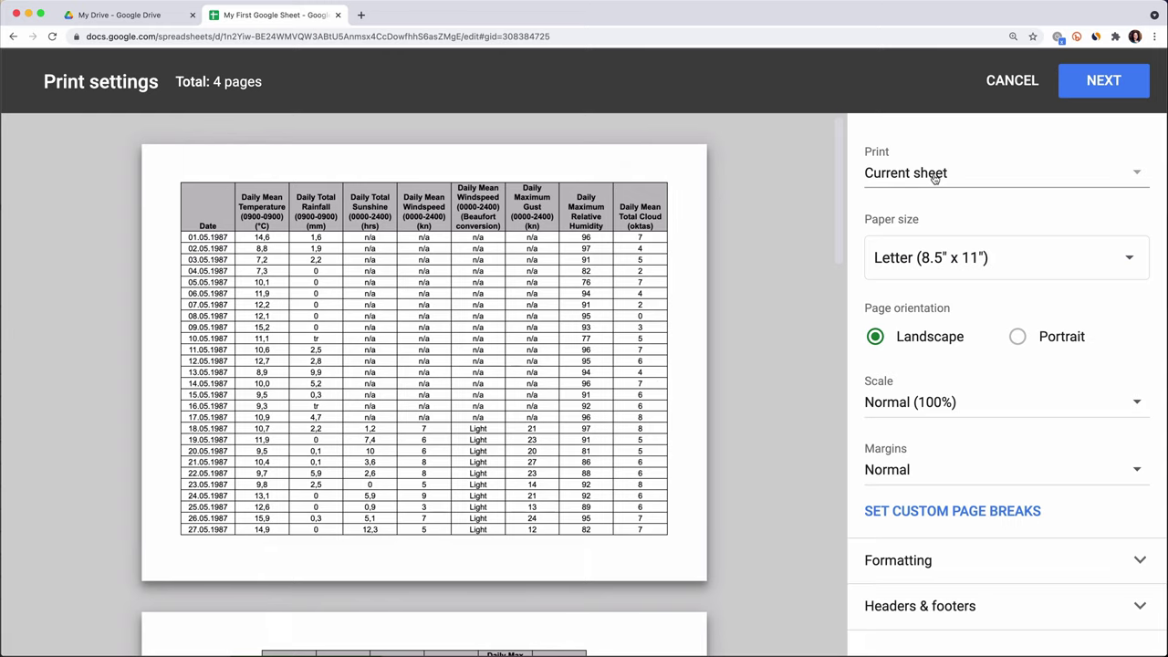
- Switch the print range to Workbook and limit the sheet selection to Weather Data by excluding Invoice and Test Task
left_click(1137, 176)
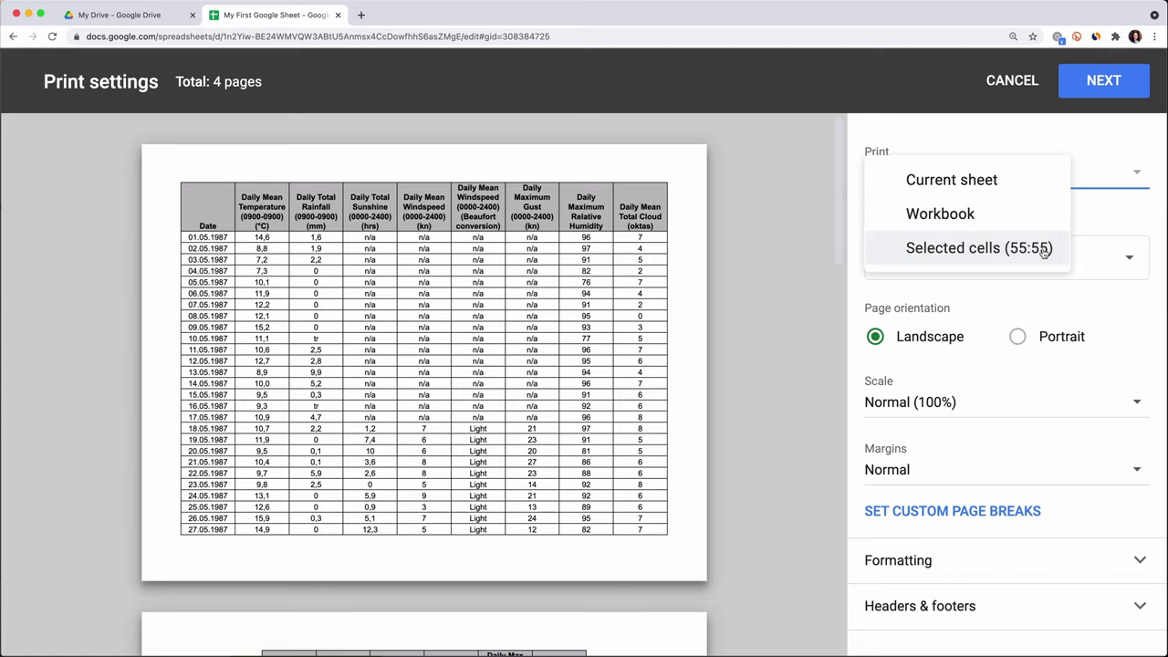
left_click(1052, 216)
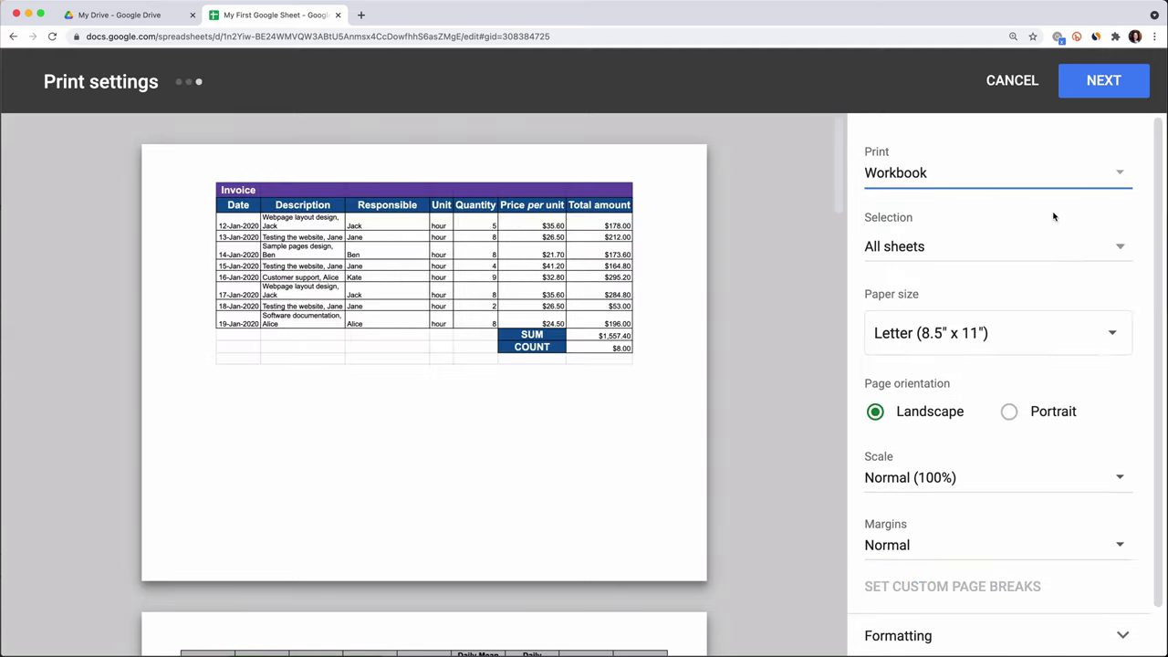
left_click(1122, 249)
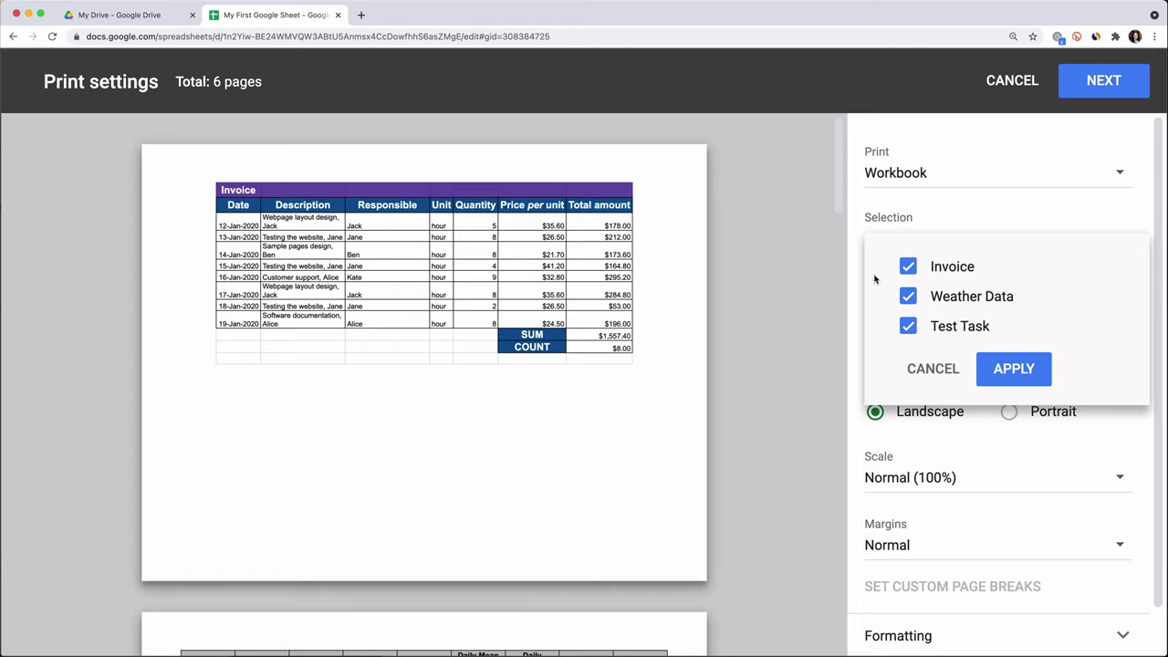
left_click(908, 266)
left_click(908, 326)
left_click(997, 375)
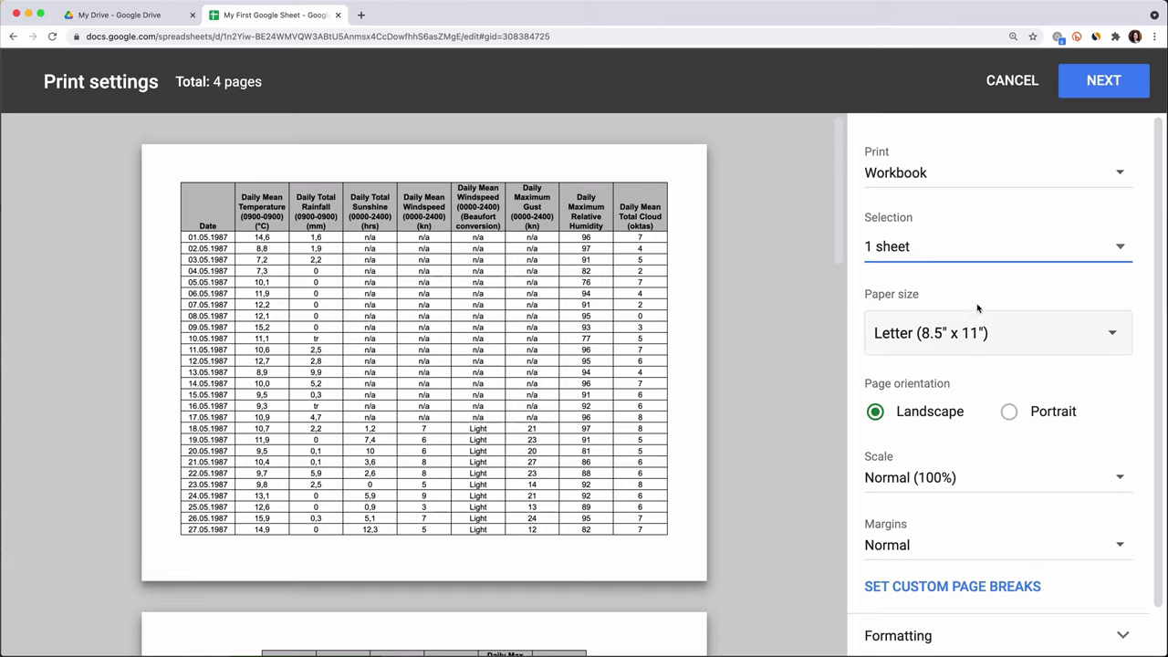
left_click(1115, 181)
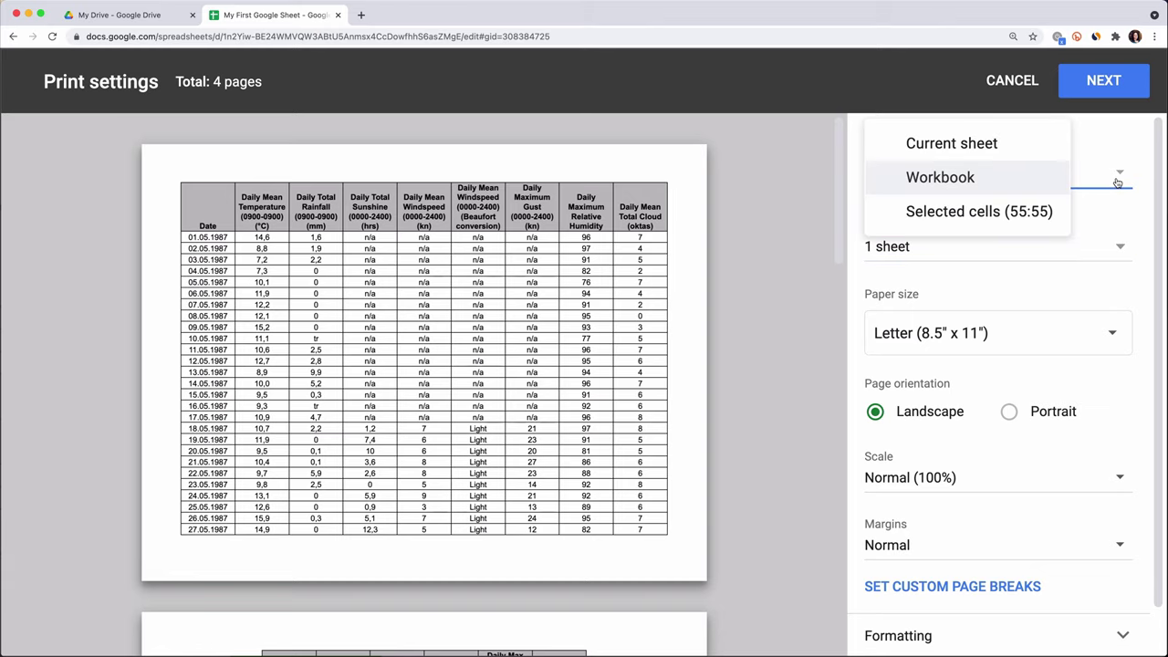
left_click(1133, 219)
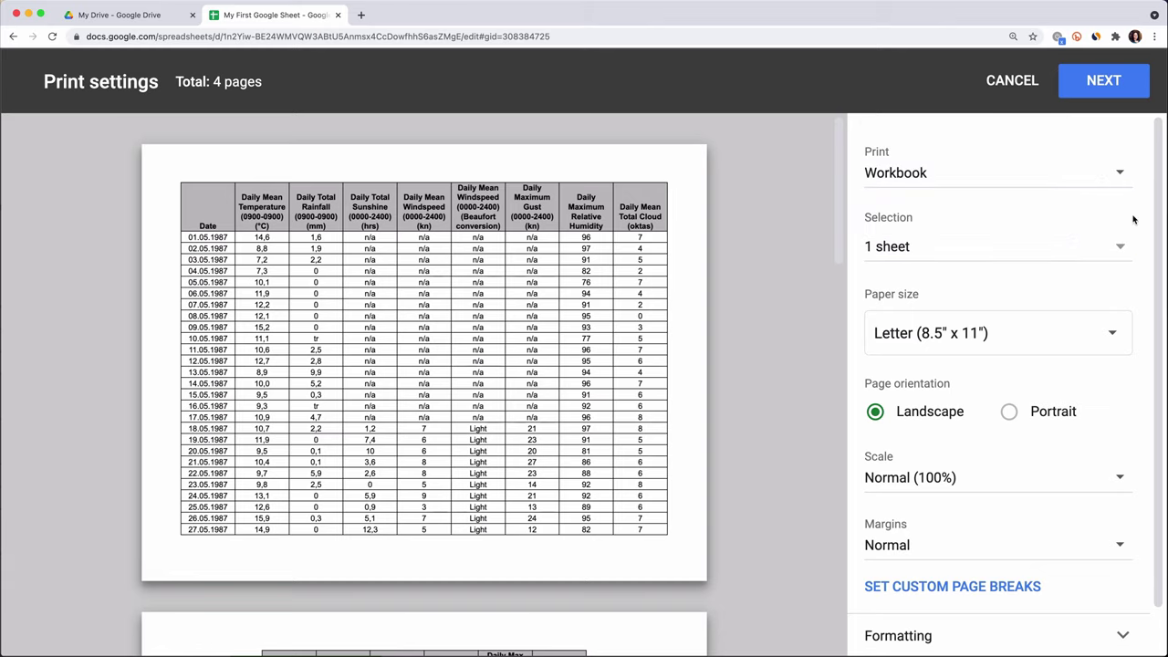
left_click(1088, 256)
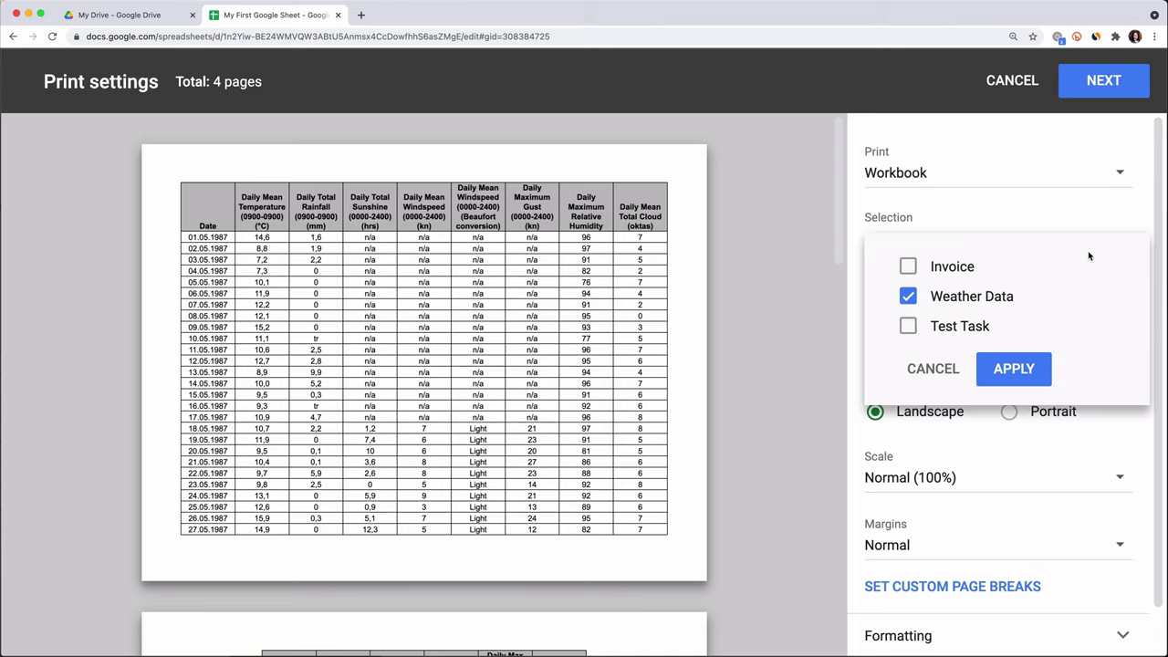
left_click(1016, 373)
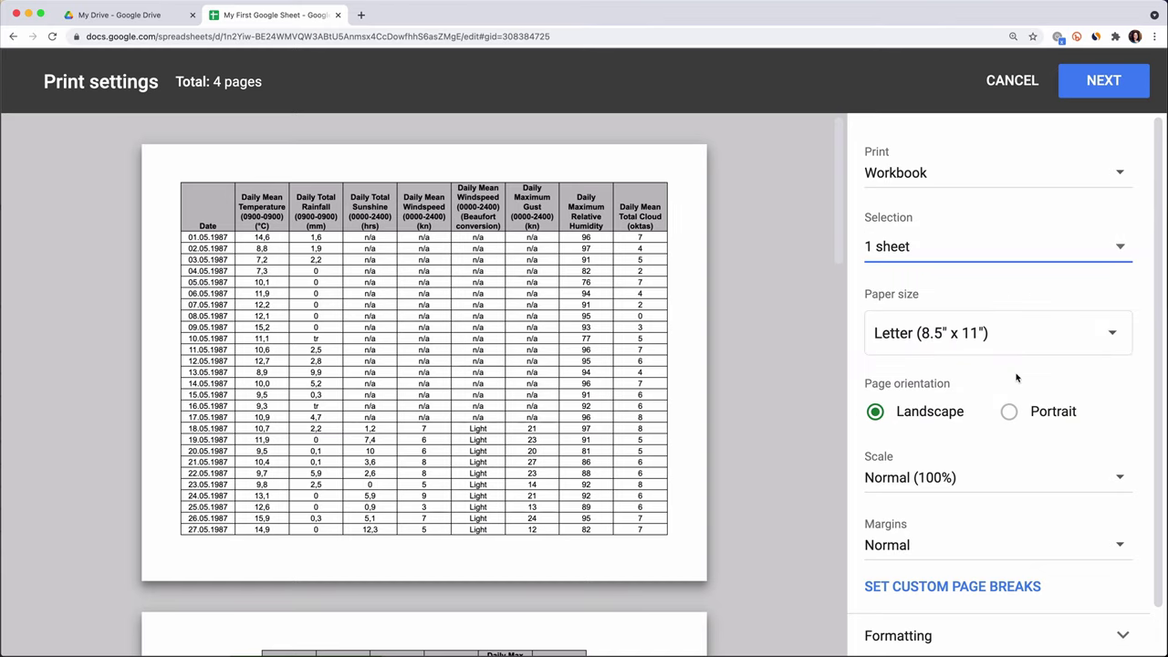
- Set the paper size for the printout to A4 (8.27" x 11.69")
left_click(1114, 336)
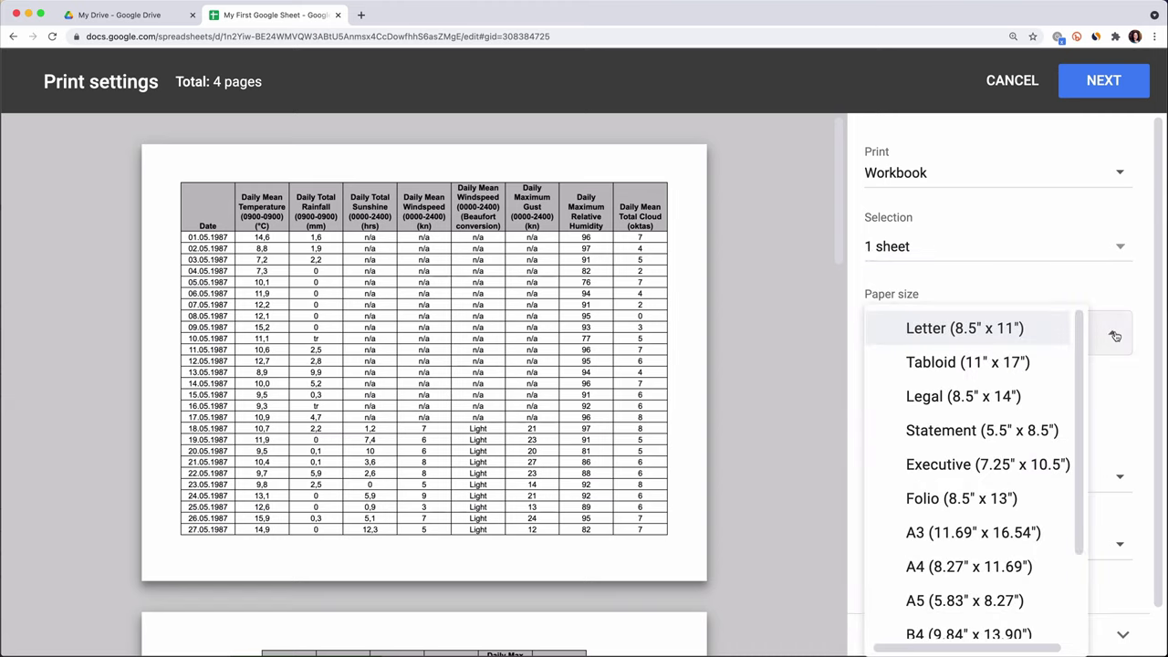
scroll(967, 438, "down", 3)
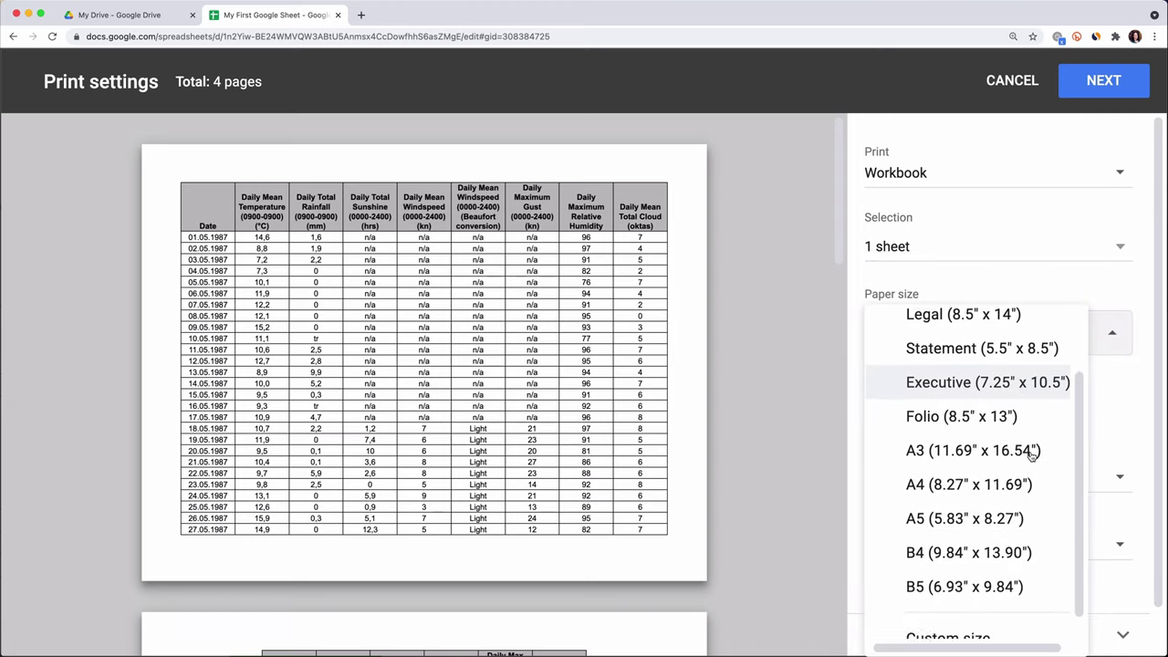
left_click(1030, 458)
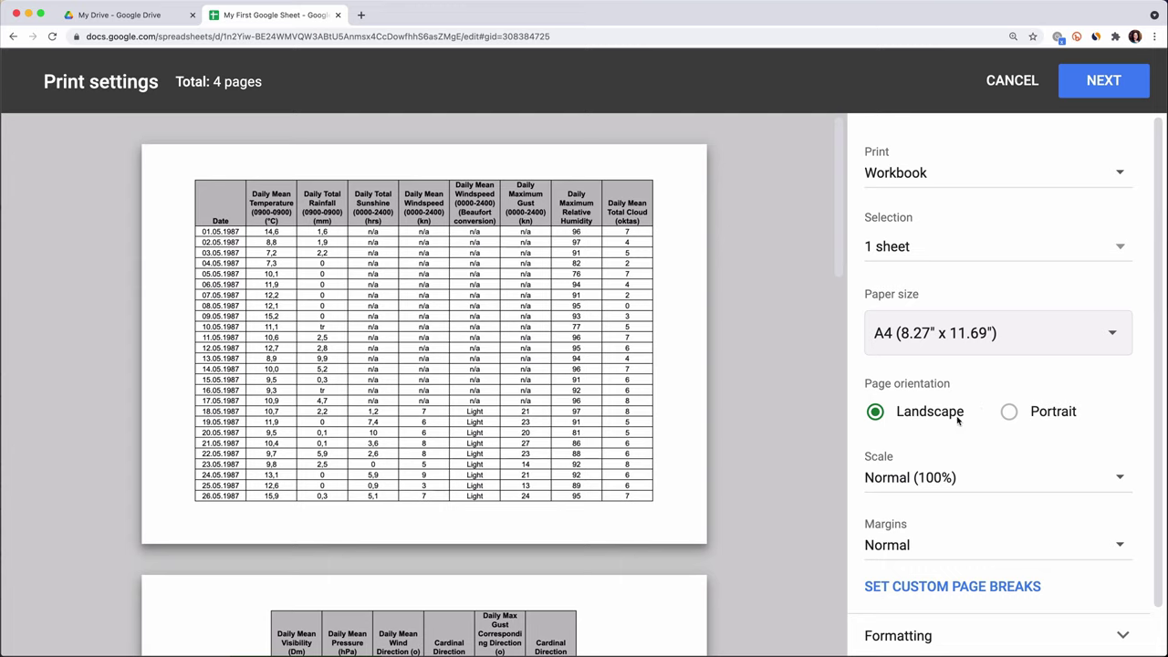
- Try the Fit to page print scale and change it to Fit to width
scroll(976, 444, "down", 1)
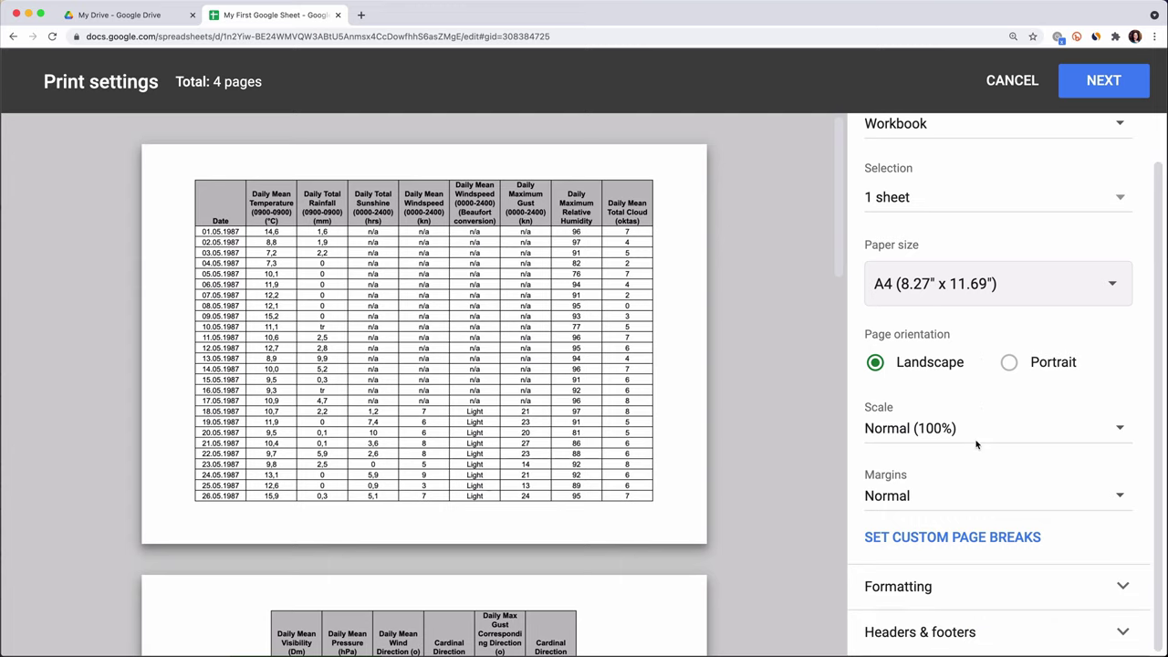
left_click(1122, 436)
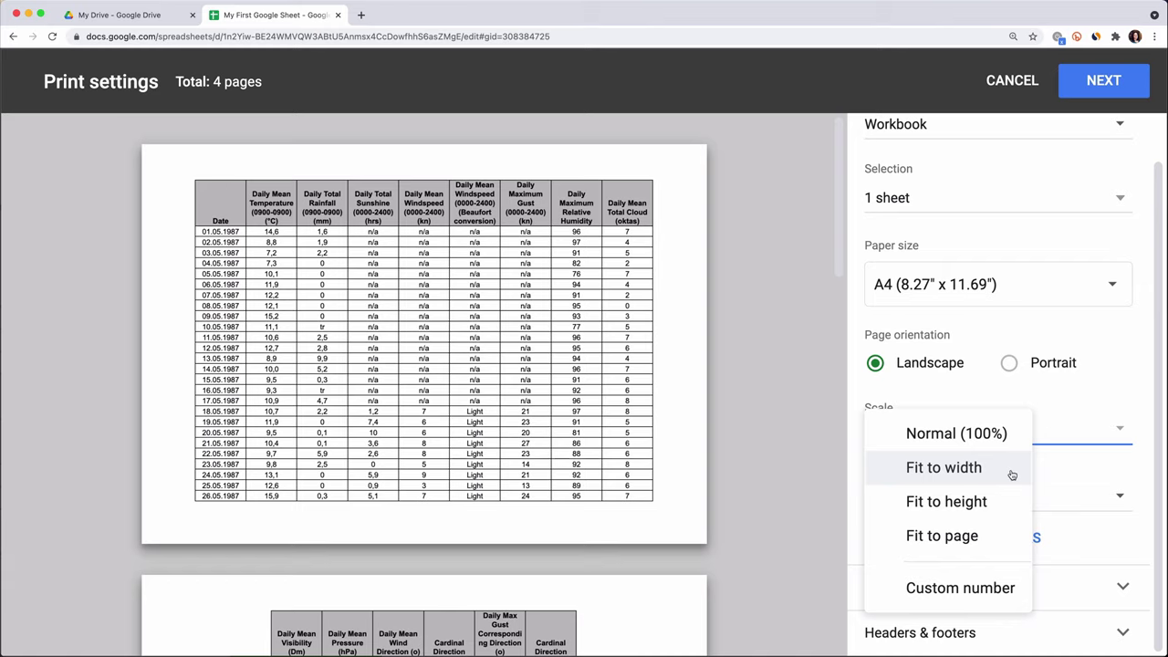
left_click(1004, 534)
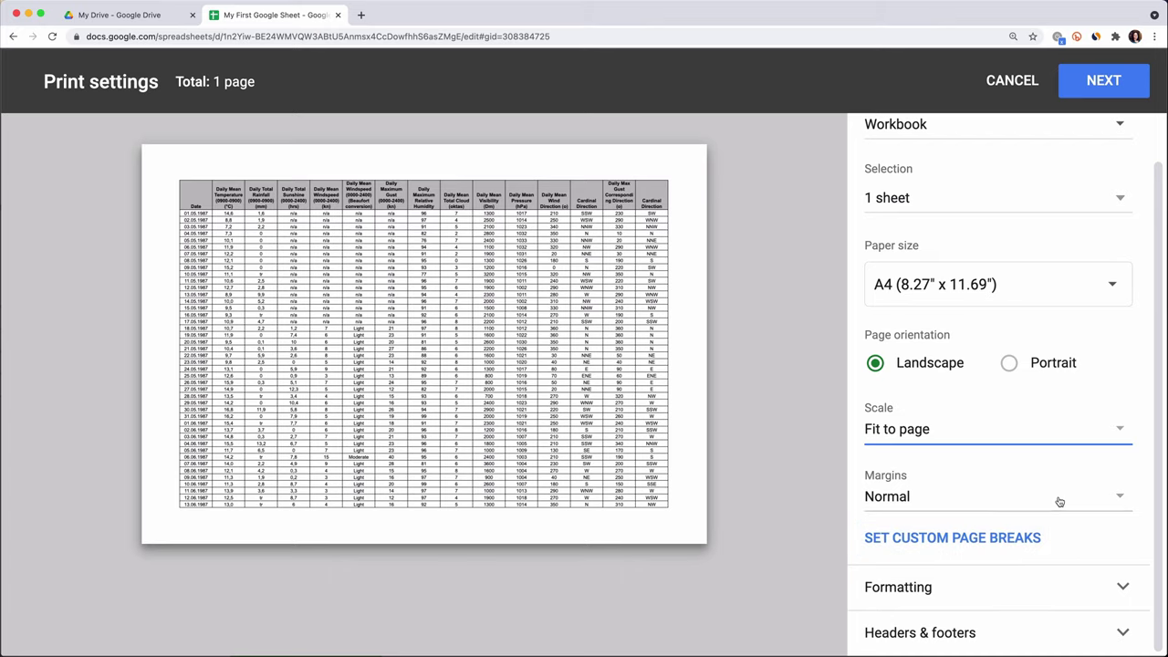
left_click(1122, 433)
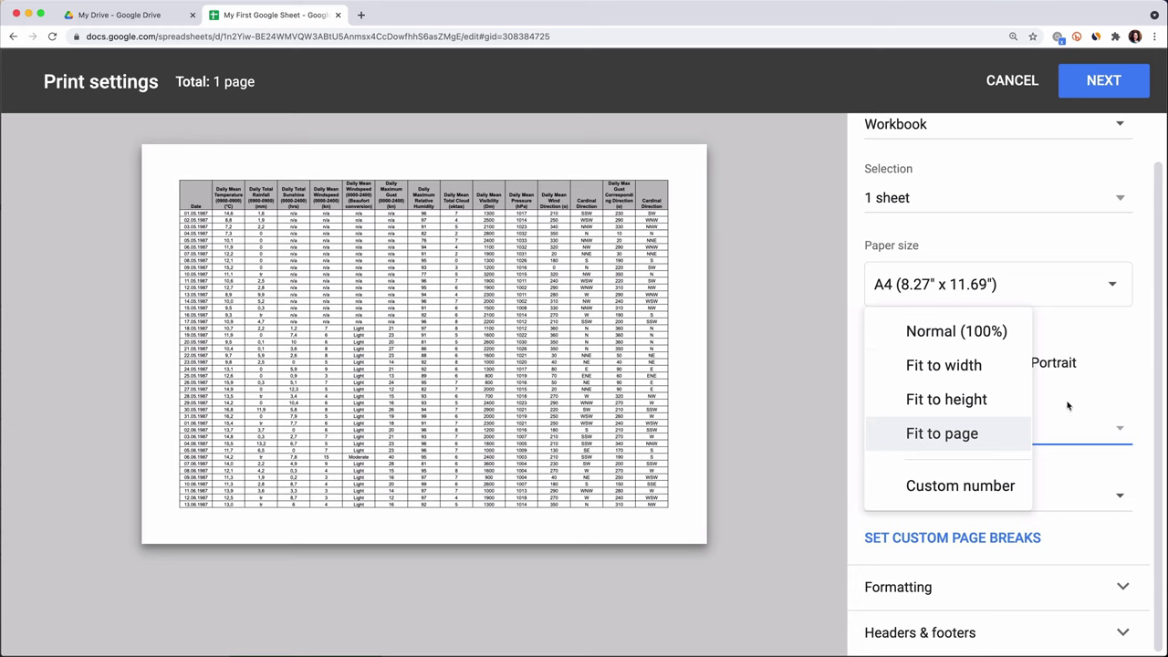
left_click(1011, 365)
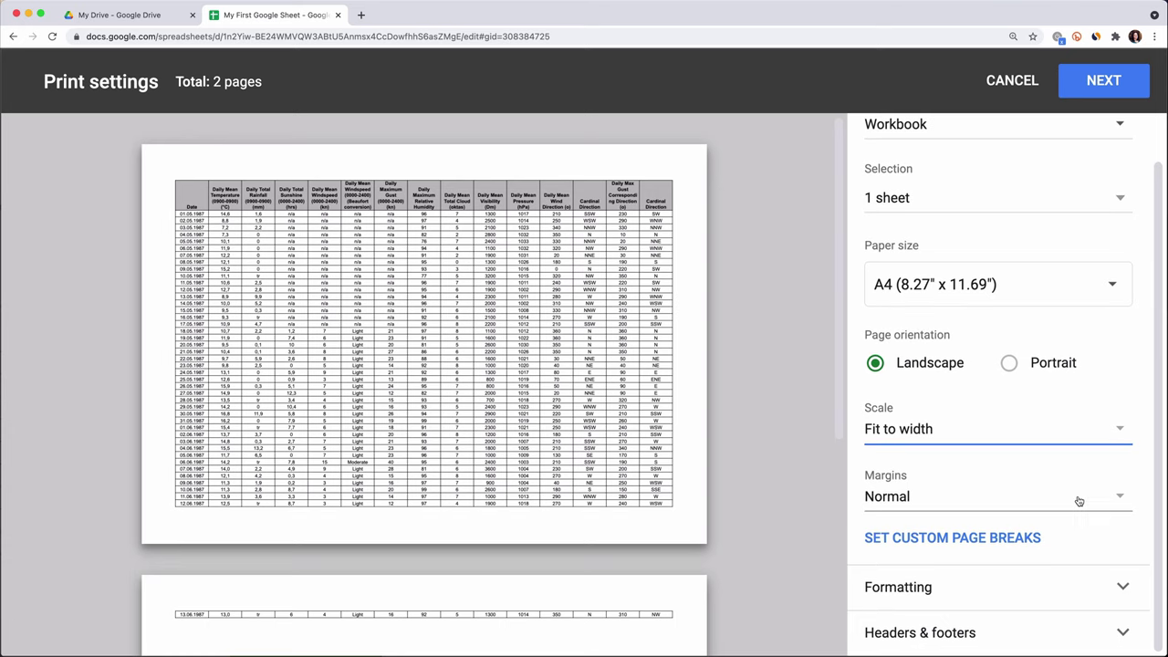
- Set custom page breaks that keep all columns through O on one page and end the first page after row 23
left_click(1037, 539)
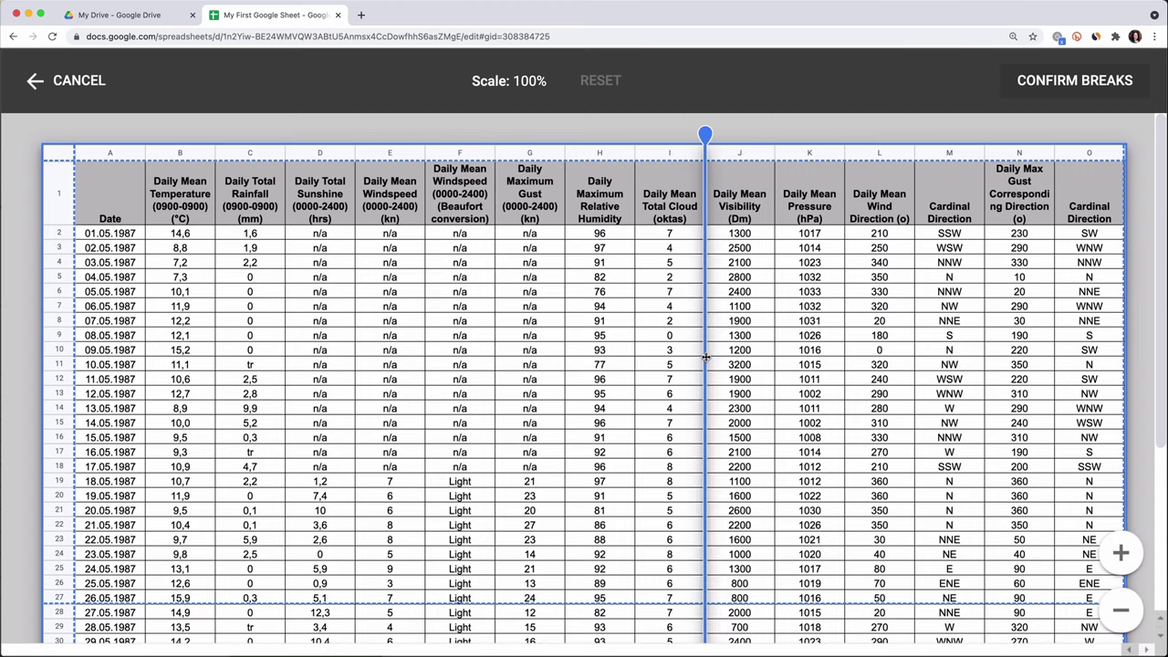
left_click_drag(706, 357, 1121, 390)
left_click_drag(595, 501, 603, 538)
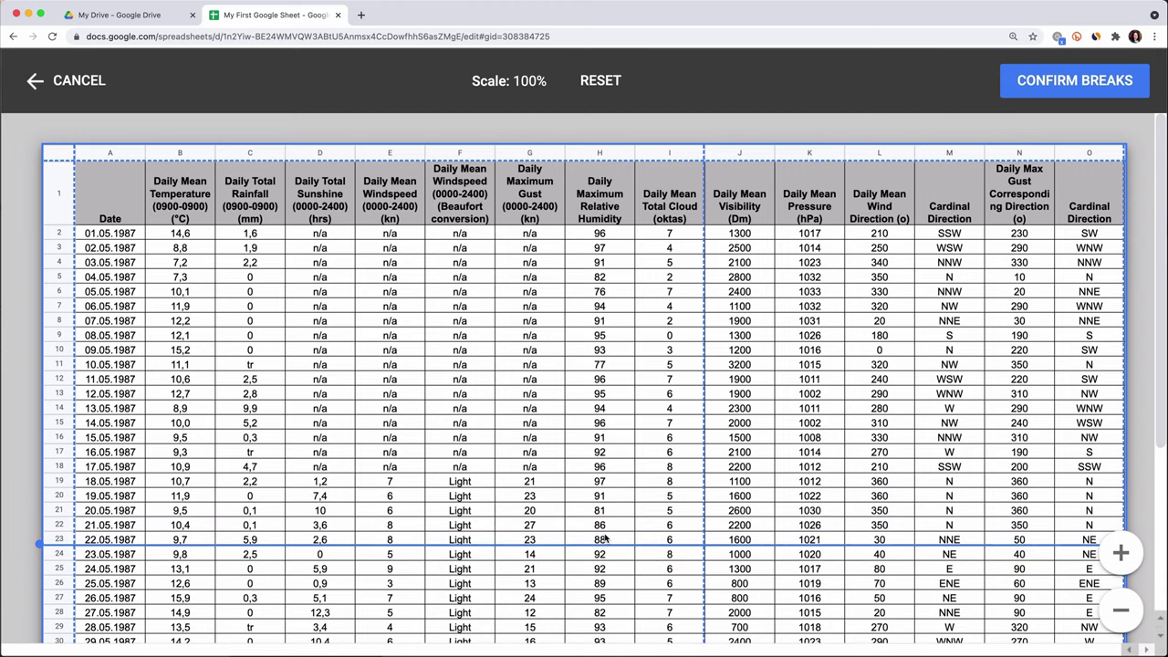
scroll(704, 481, "down", 5)
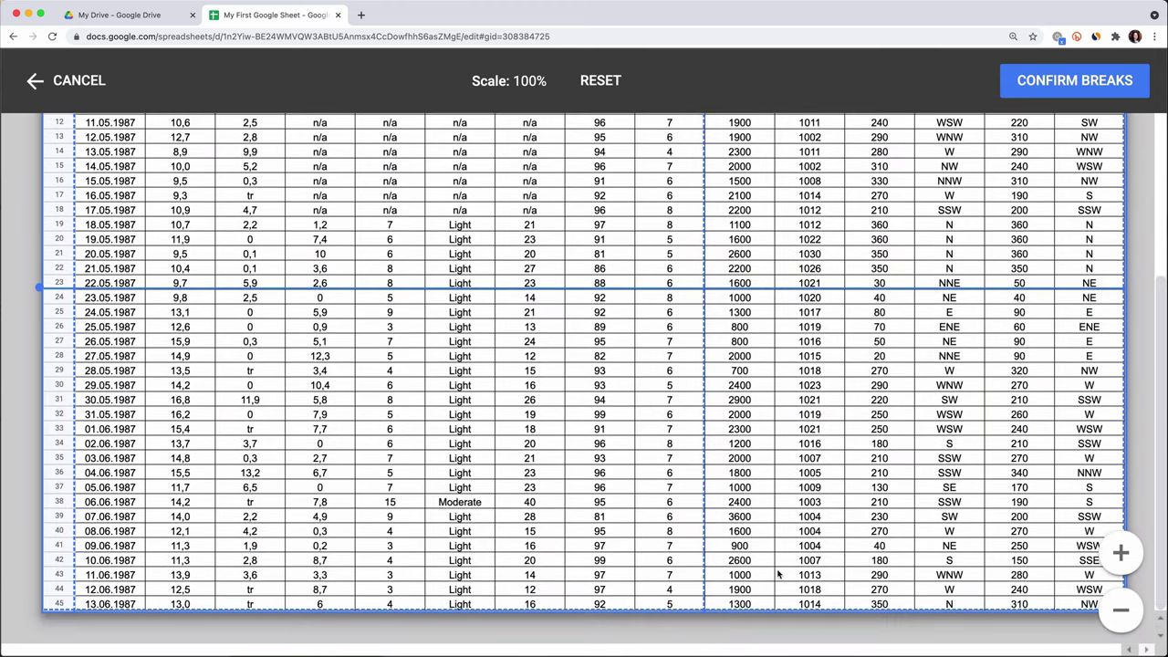
scroll(898, 455, "up", 5)
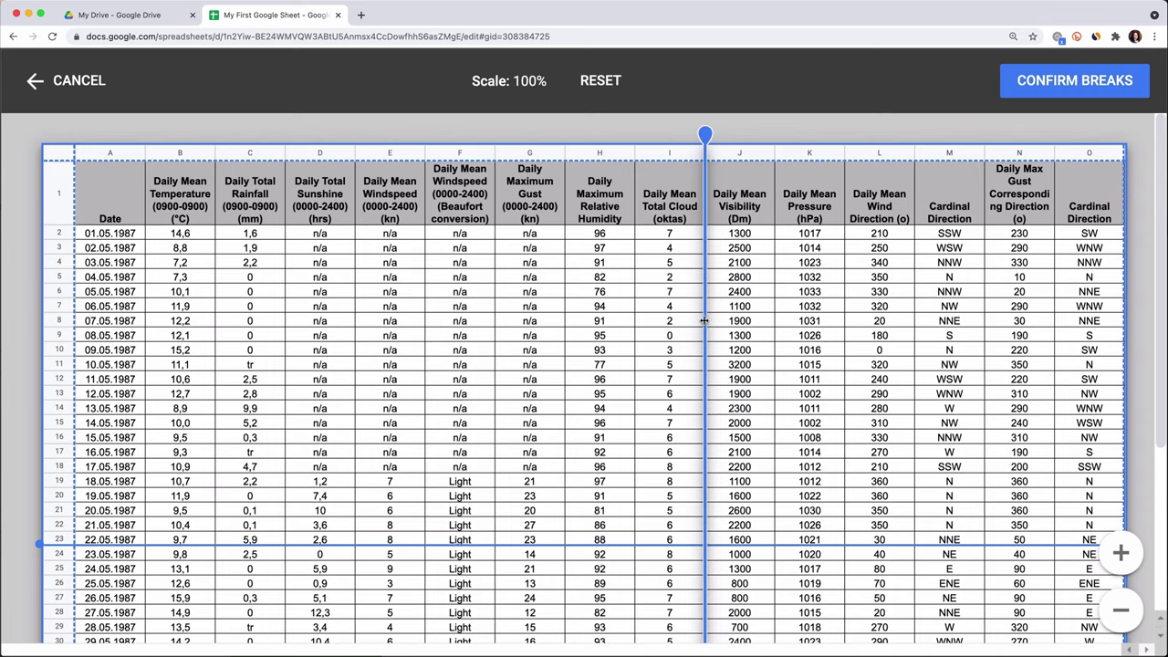
left_click_drag(703, 320, 1123, 320)
left_click(1100, 82)
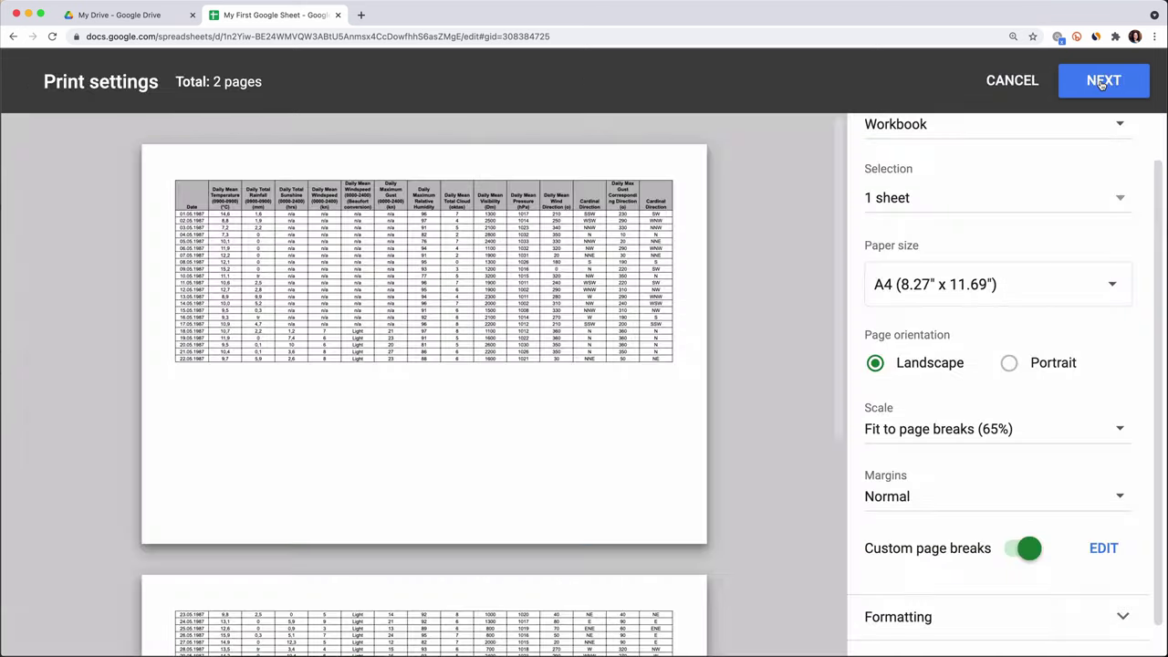
- Look through the print preview to check how the custom breaks divide the weather table between the pages
scroll(680, 347, "down", 5)
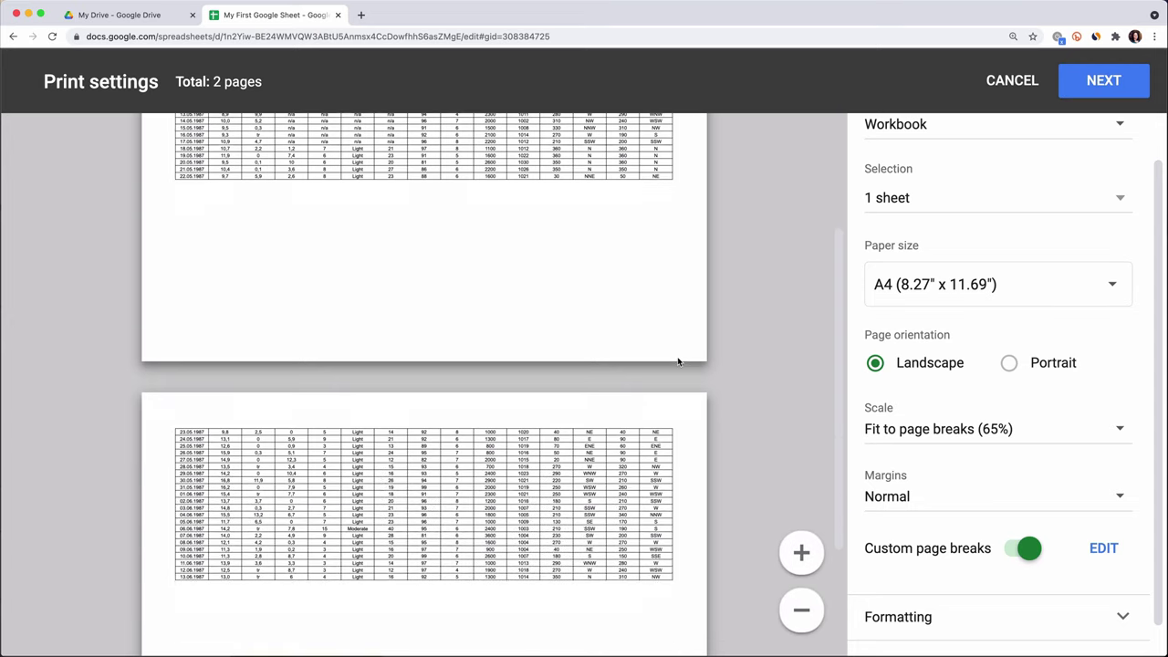
scroll(678, 362, "down", 1)
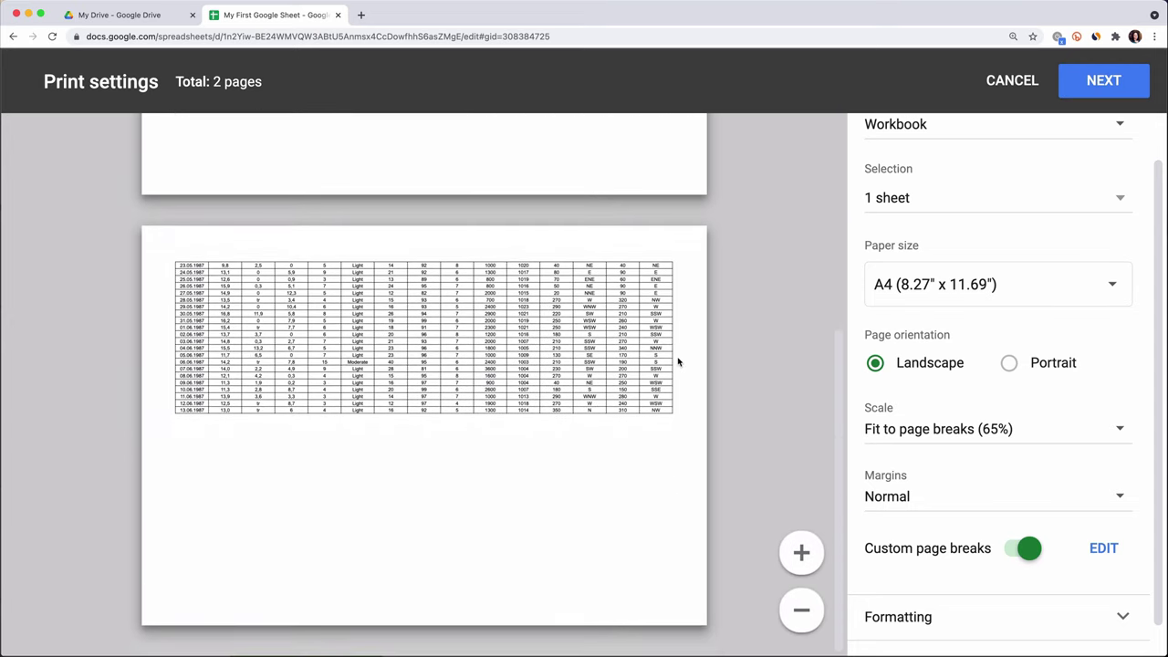
scroll(678, 363, "up", 5)
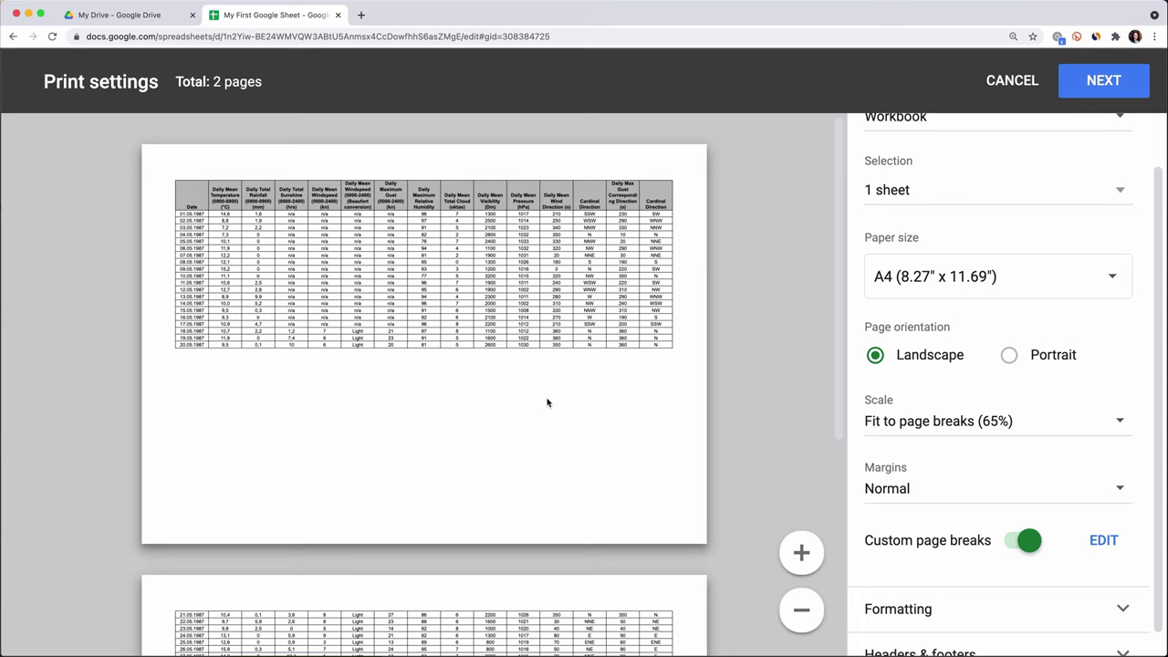
scroll(548, 403, "down", 5)
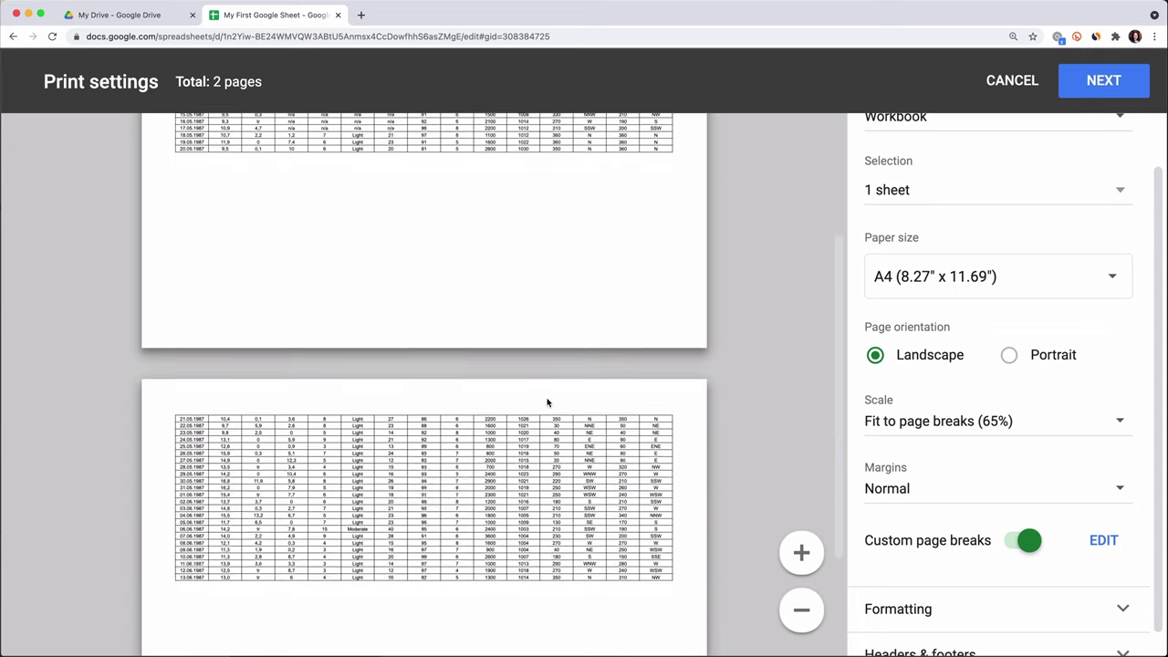
scroll(547, 402, "up", 5)
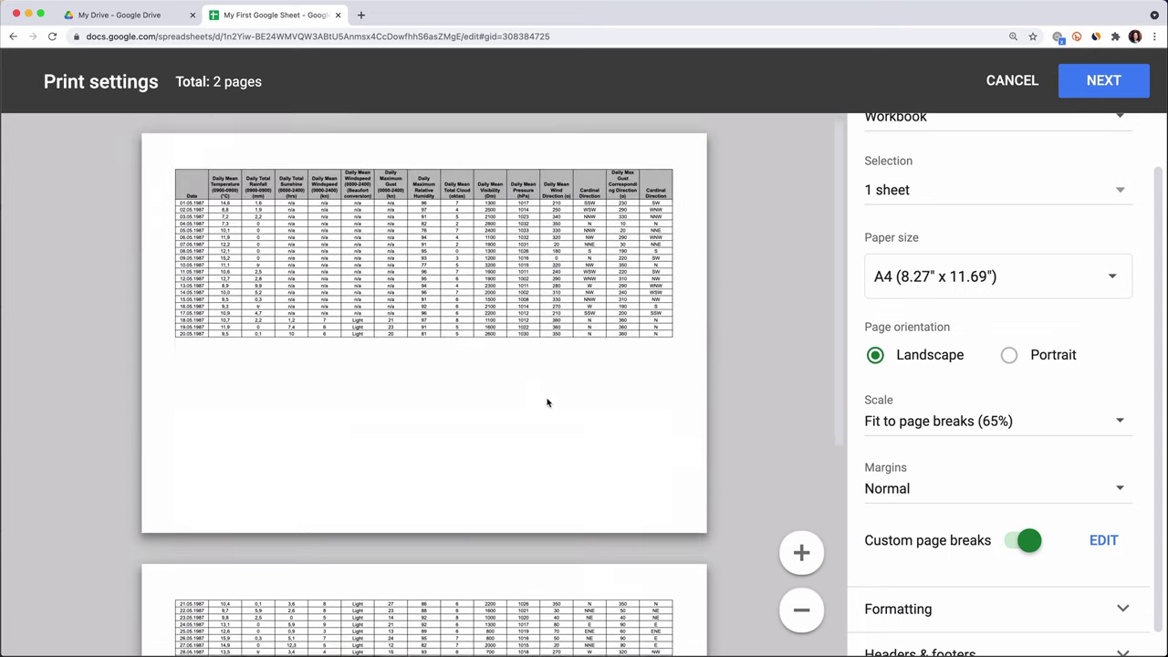
scroll(984, 411, "down", 1)
scroll(985, 411, "up", 2)
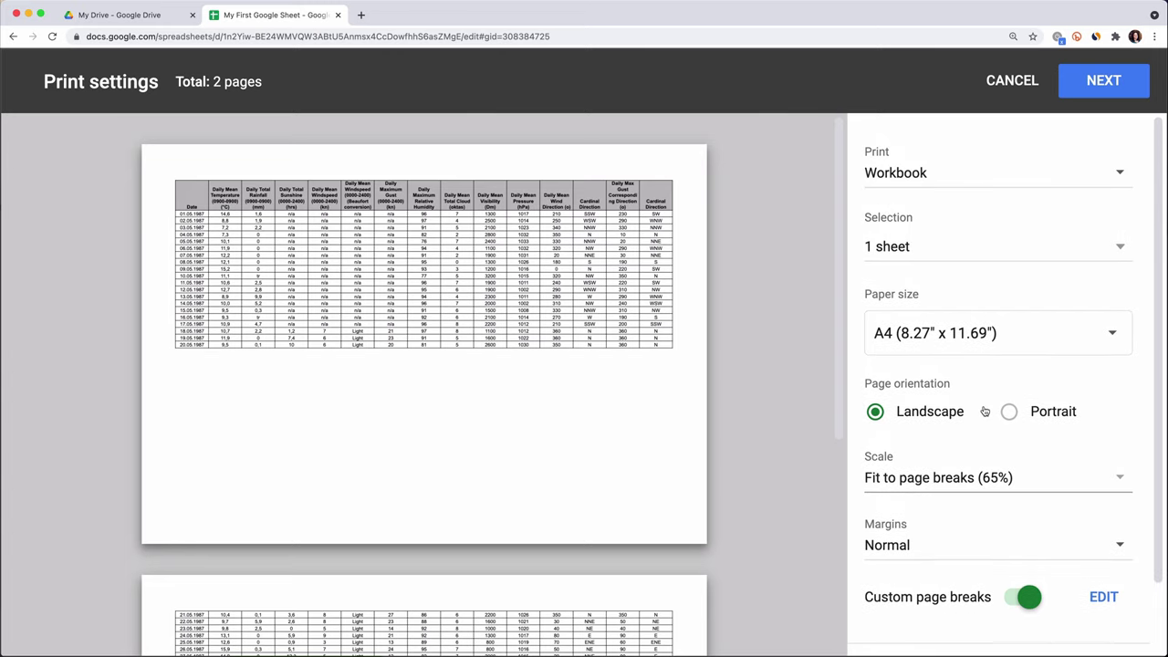
- Continue to the browser's print dialog, check the destination options and cancel the printing
left_click(1121, 65)
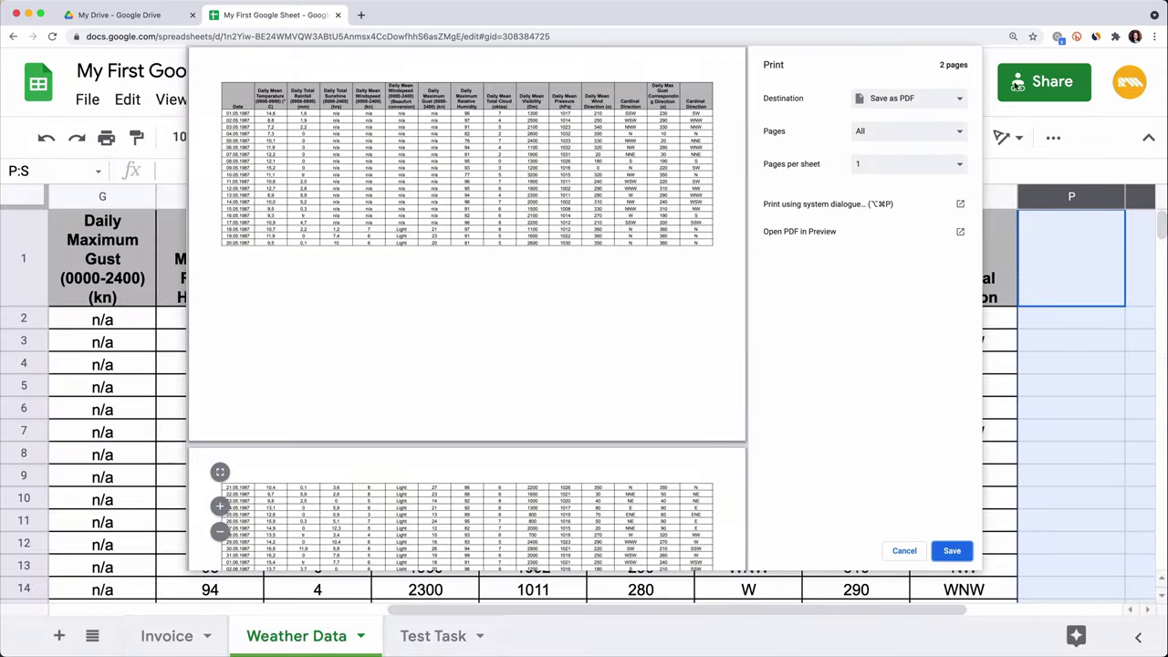
left_click(954, 100)
left_click(933, 278)
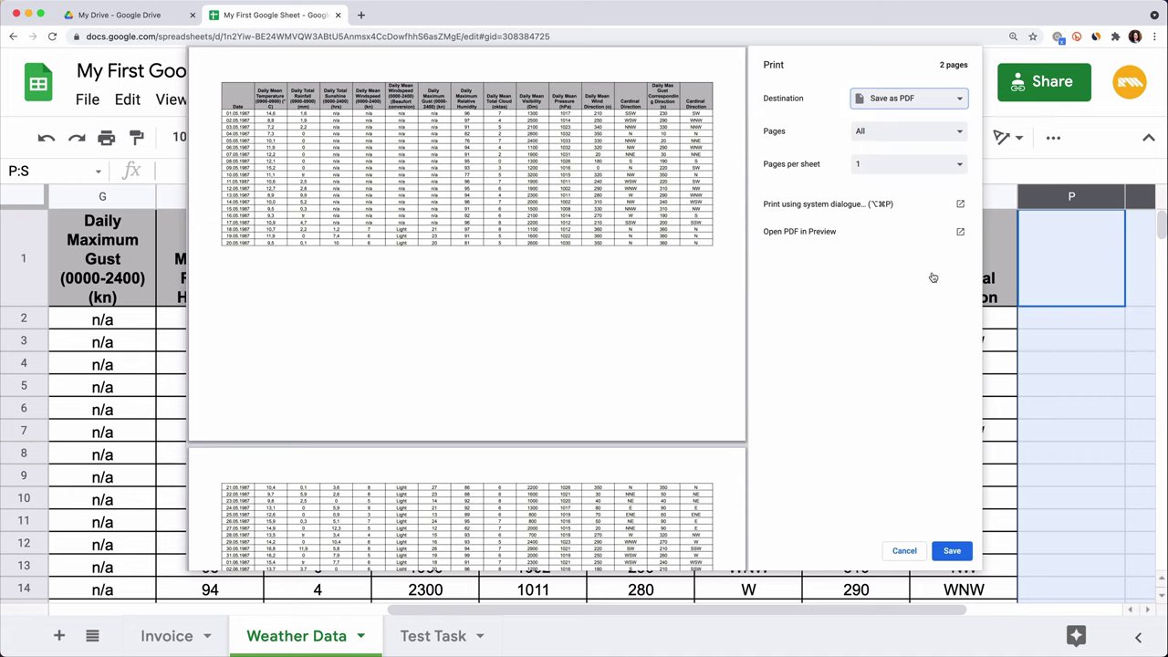
left_click(904, 550)
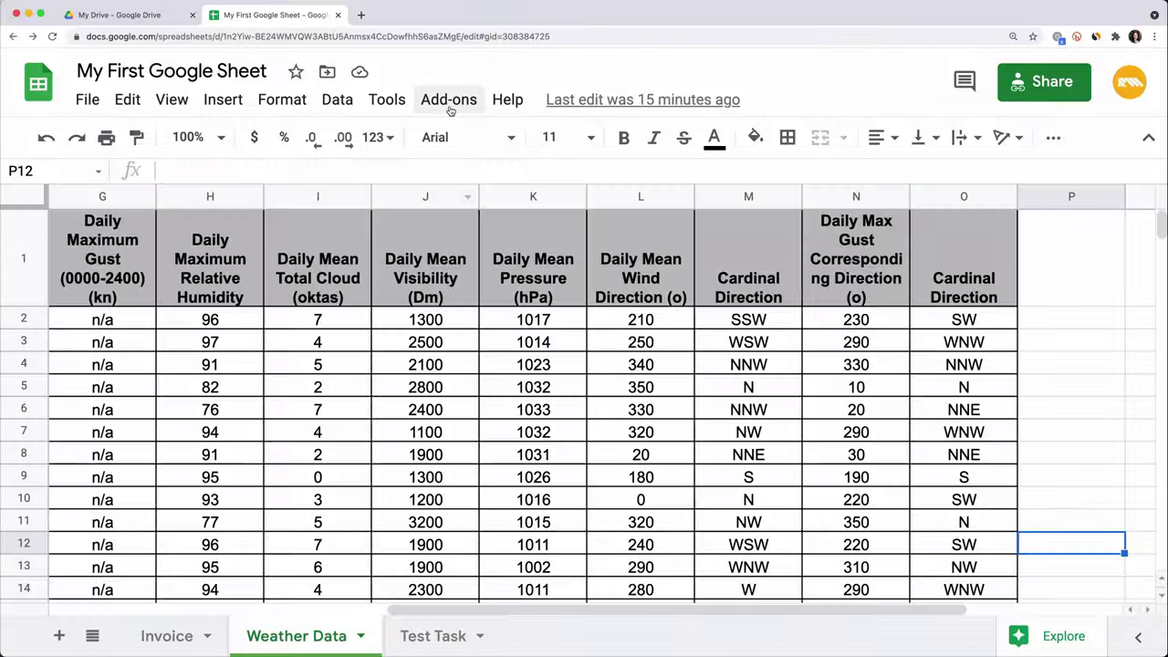
- Open the add-ons marketplace for Sheets and search it for coupler.io
left_click(449, 104)
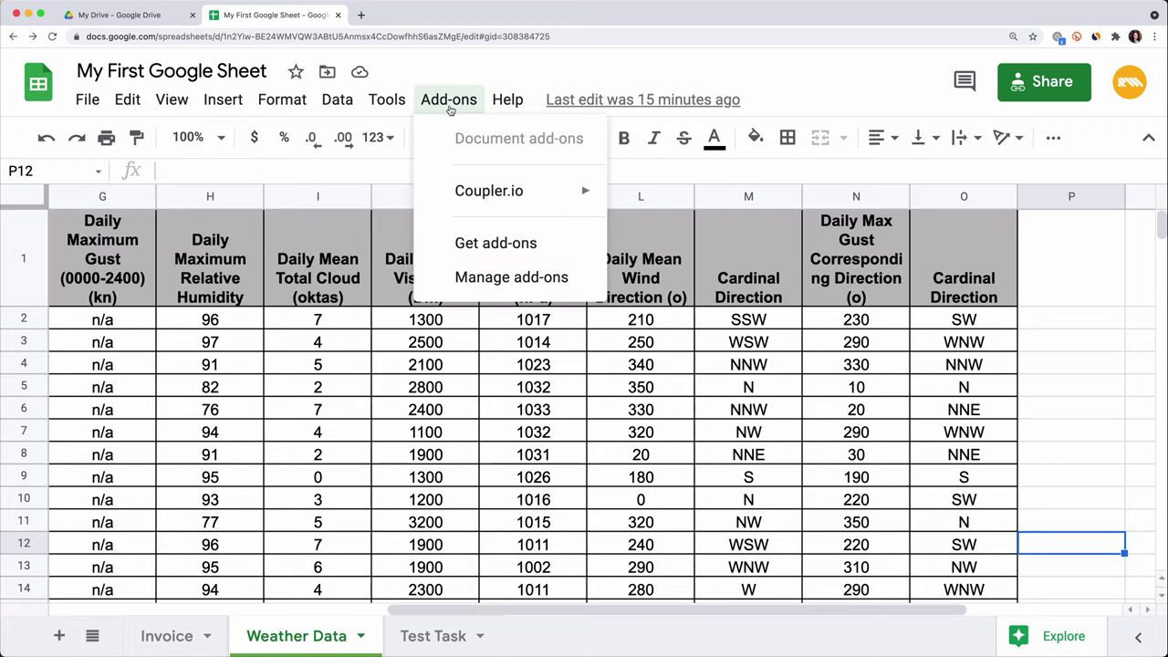
left_click(516, 254)
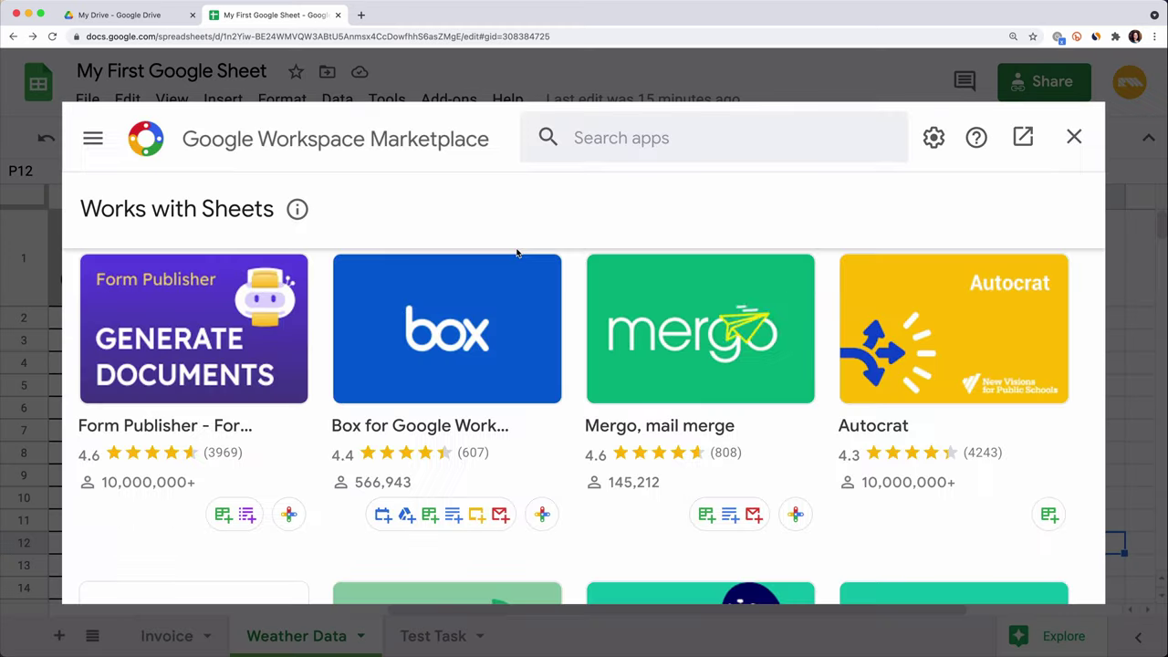
scroll(545, 351, "down", 3)
scroll(544, 351, "up", 3)
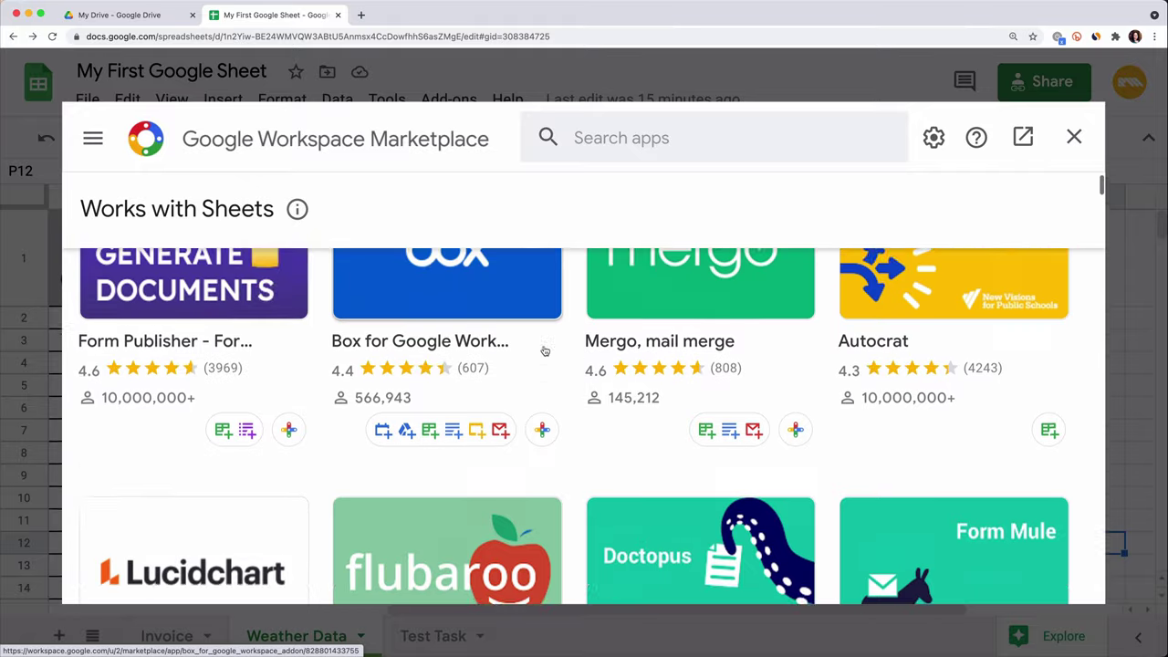
left_click(595, 144)
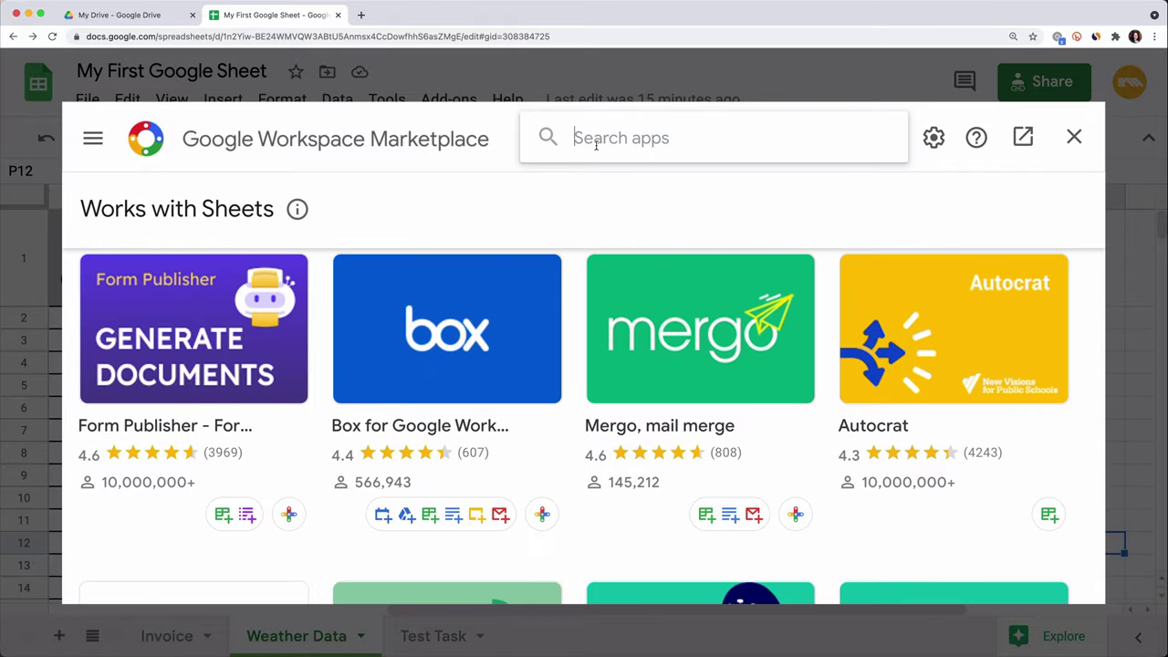
type("coupler.io")
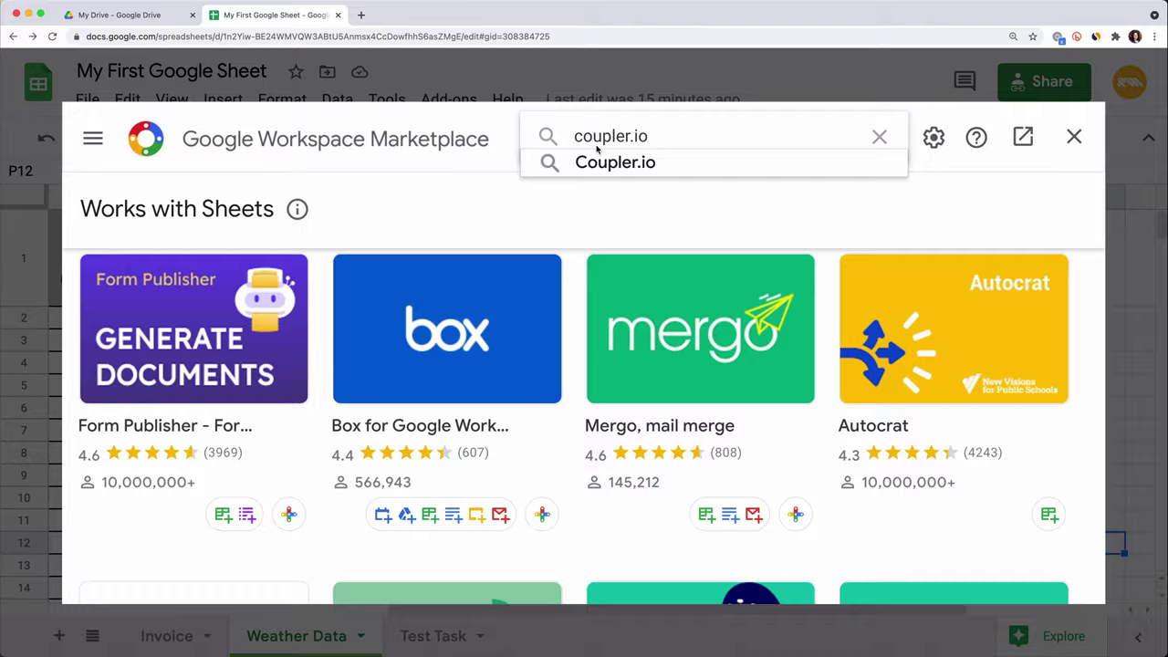
key("Return")
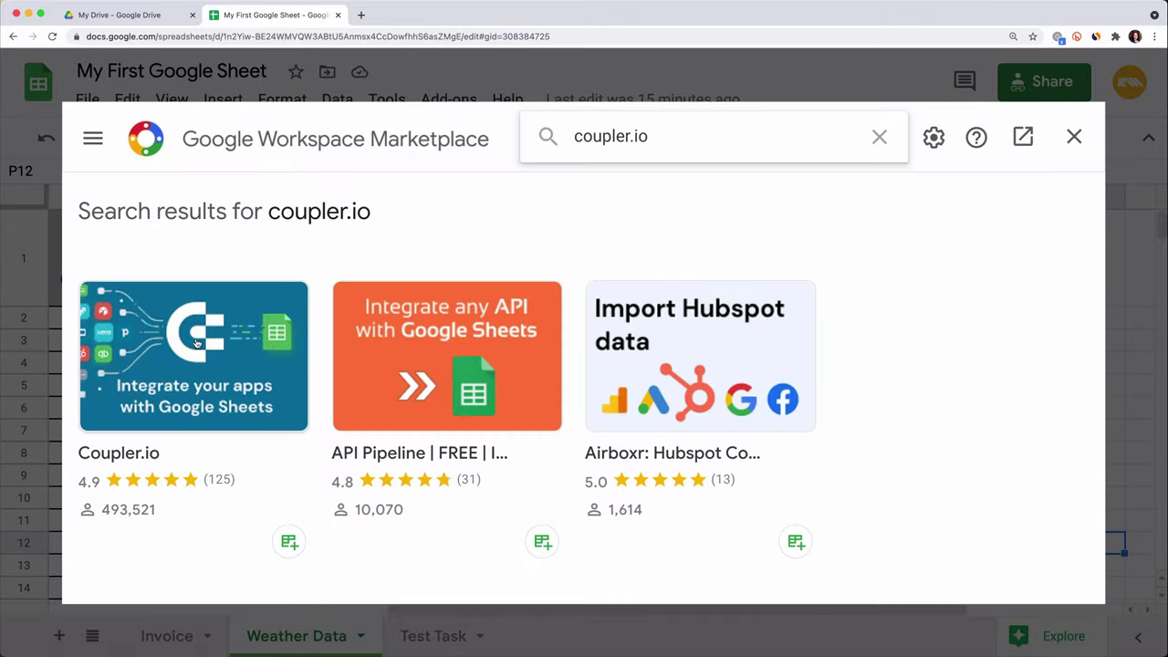
left_click(360, 14)
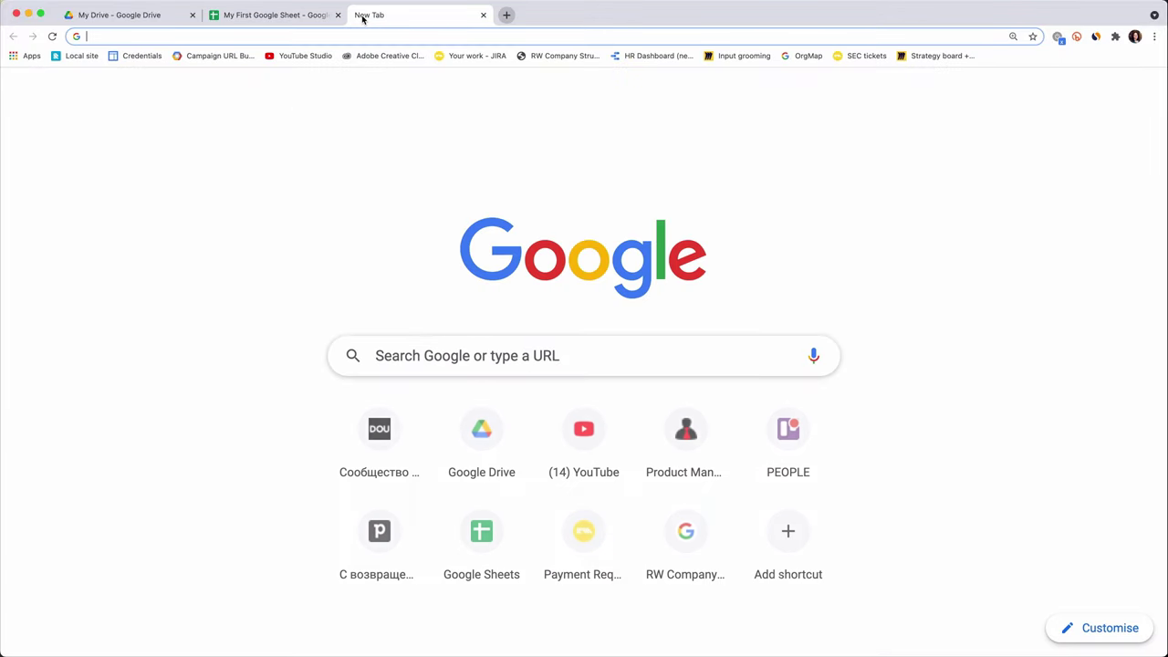
type("https://www.coupler.io/")
key("Return")
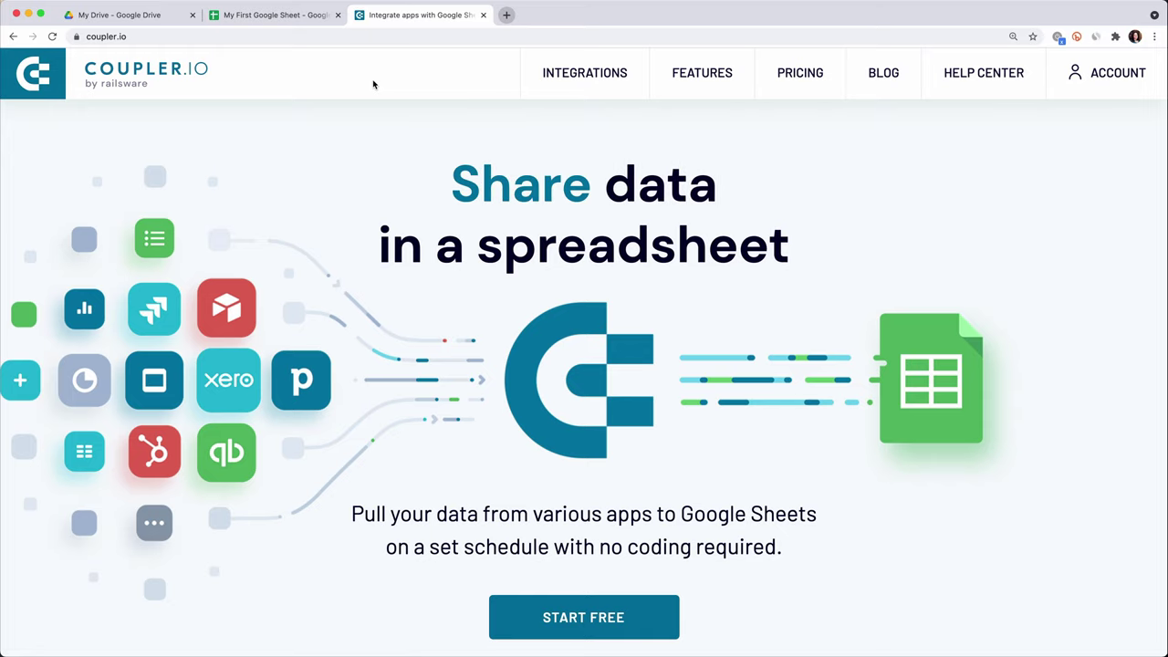
left_click(569, 85)
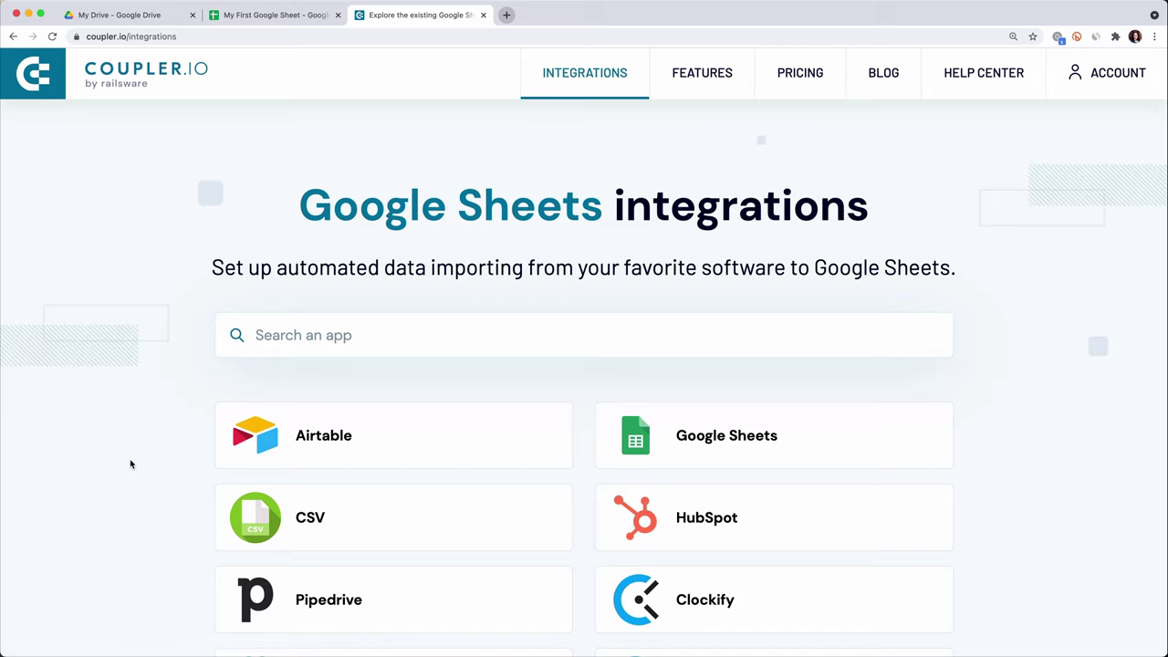
scroll(131, 464, "down", 5)
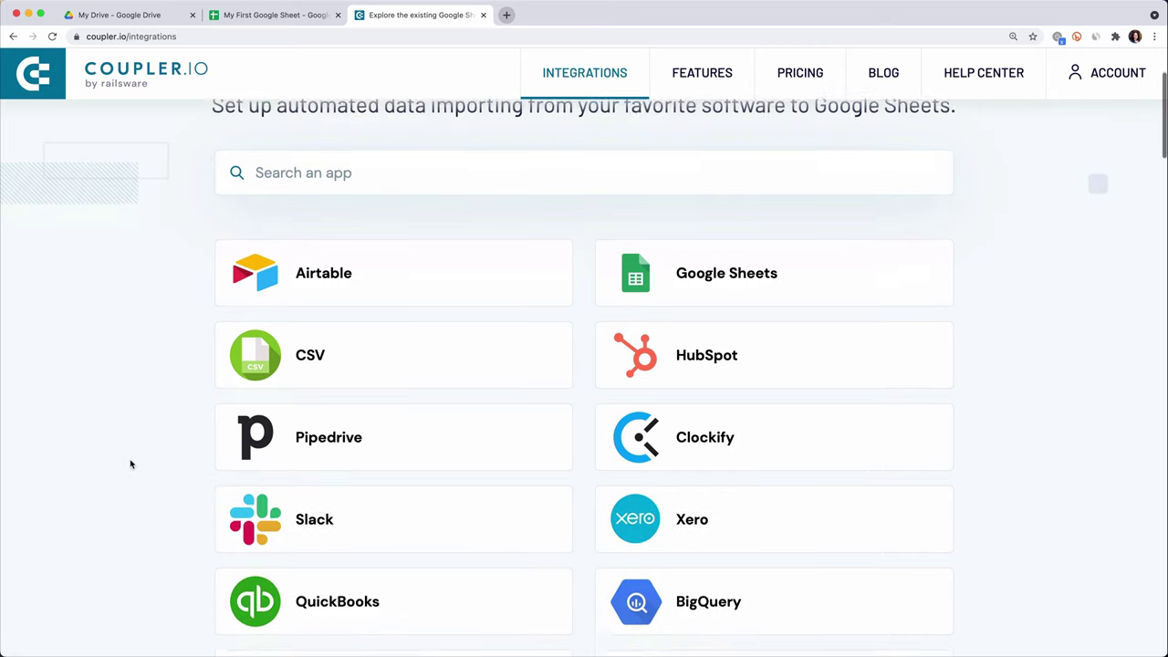
scroll(130, 464, "down", 2)
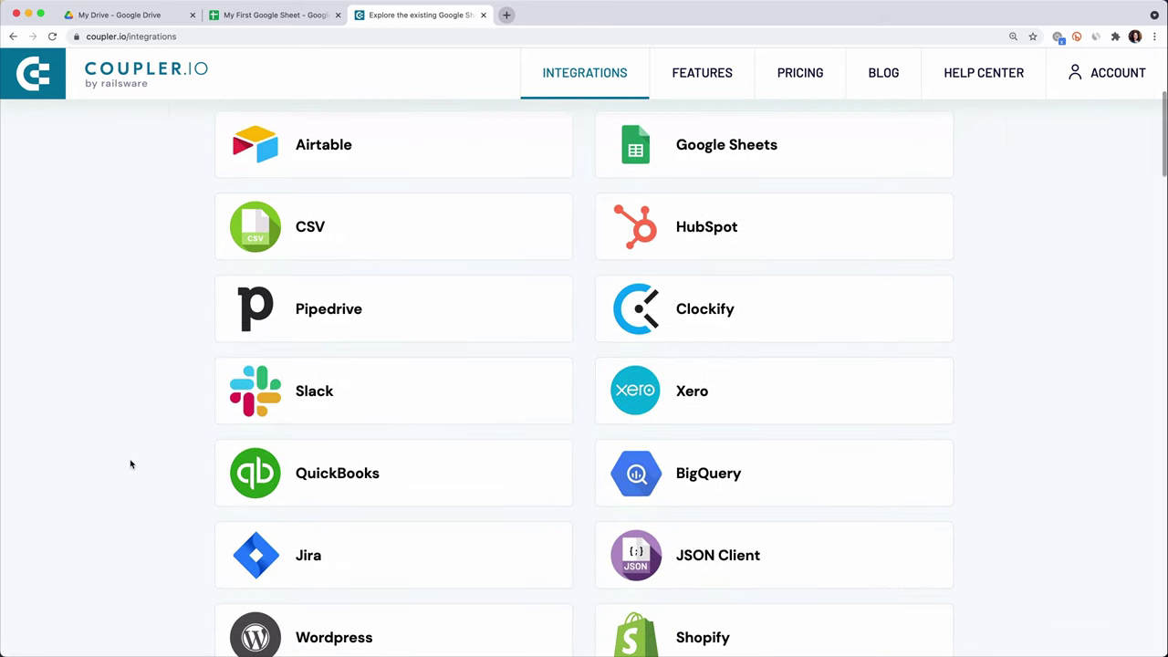